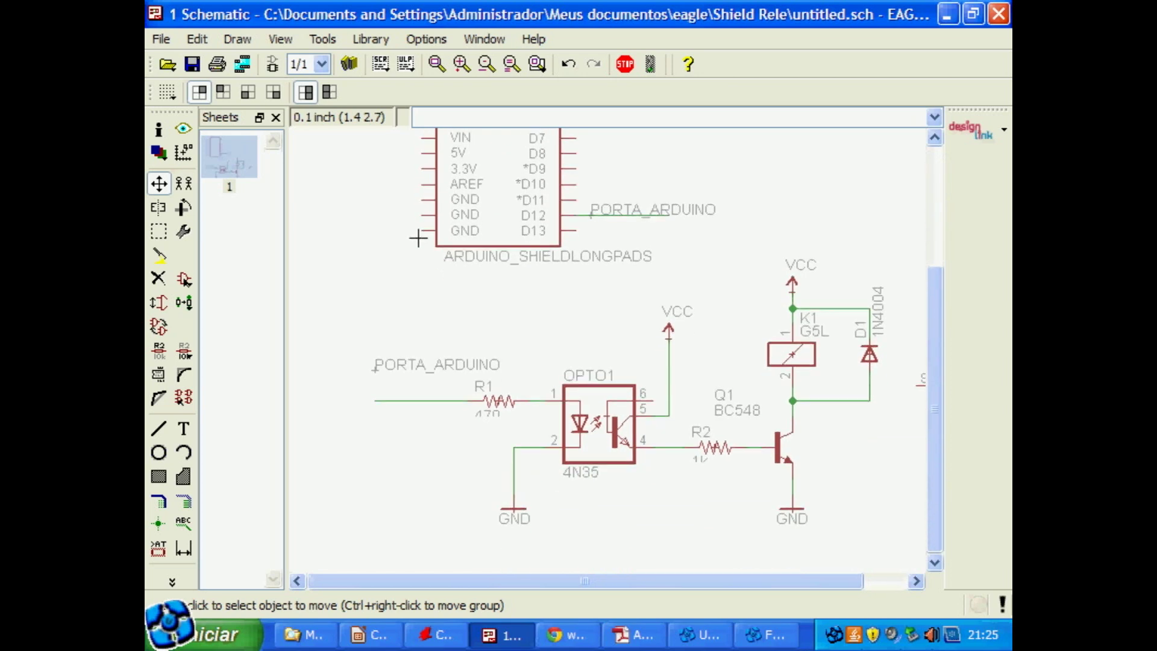
# Copy the VCC supply symbol above the optocoupler and place the copy beside the power-pin side of the Arduino shield
pyautogui.scroll(2, 408, 242)
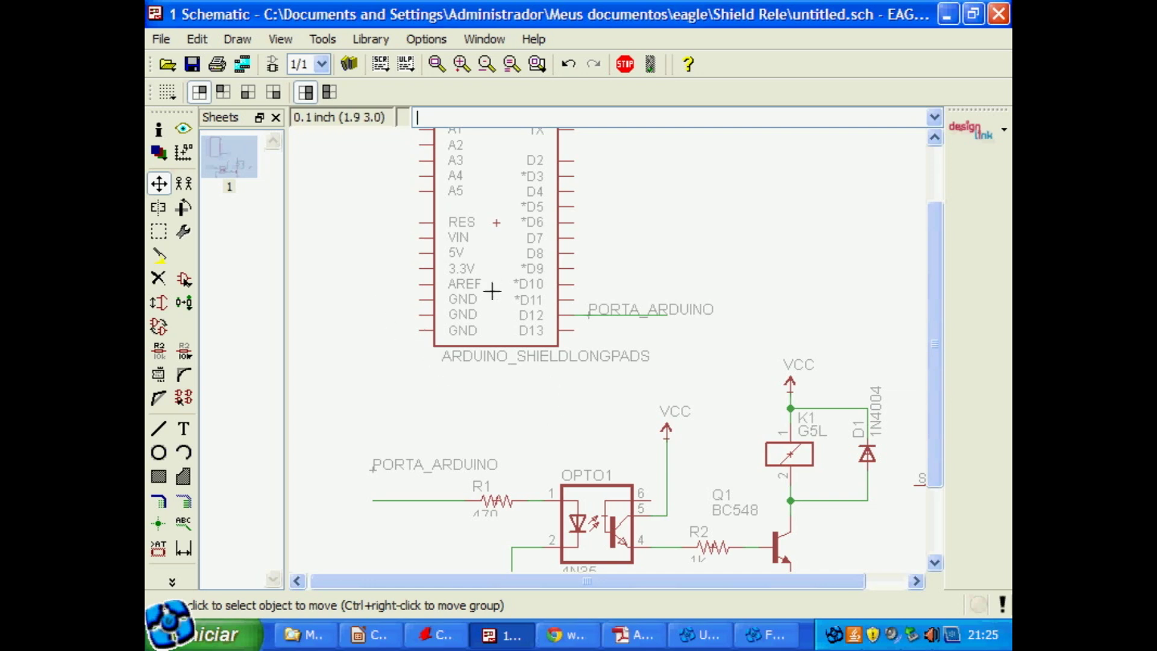
pyautogui.moveTo(484, 295); pyautogui.dragTo(496, 343, button='middle')
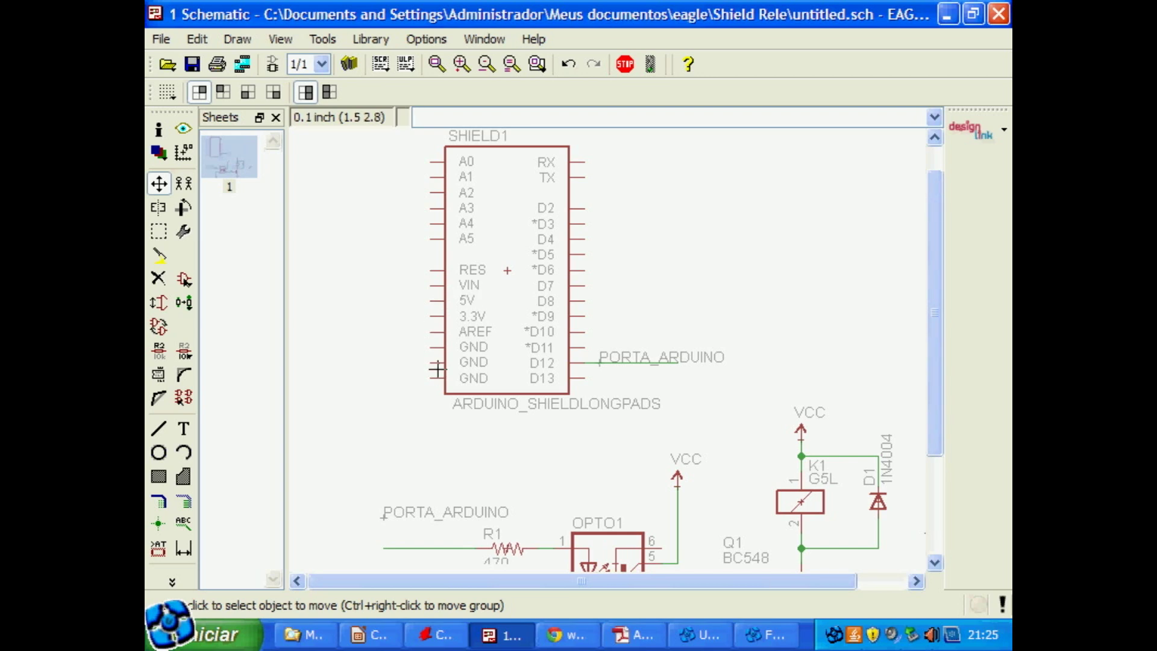
pyautogui.moveTo(651, 425); pyautogui.dragTo(616, 291, button='middle')
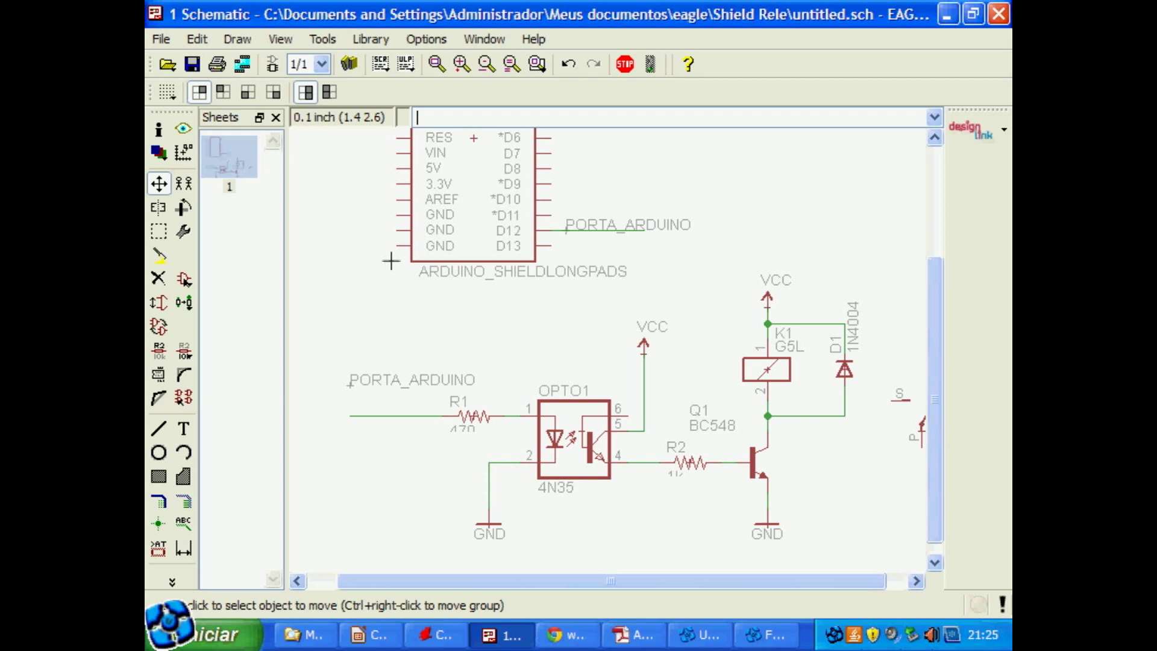
pyautogui.moveTo(391, 260); pyautogui.dragTo(420, 341, button='middle')
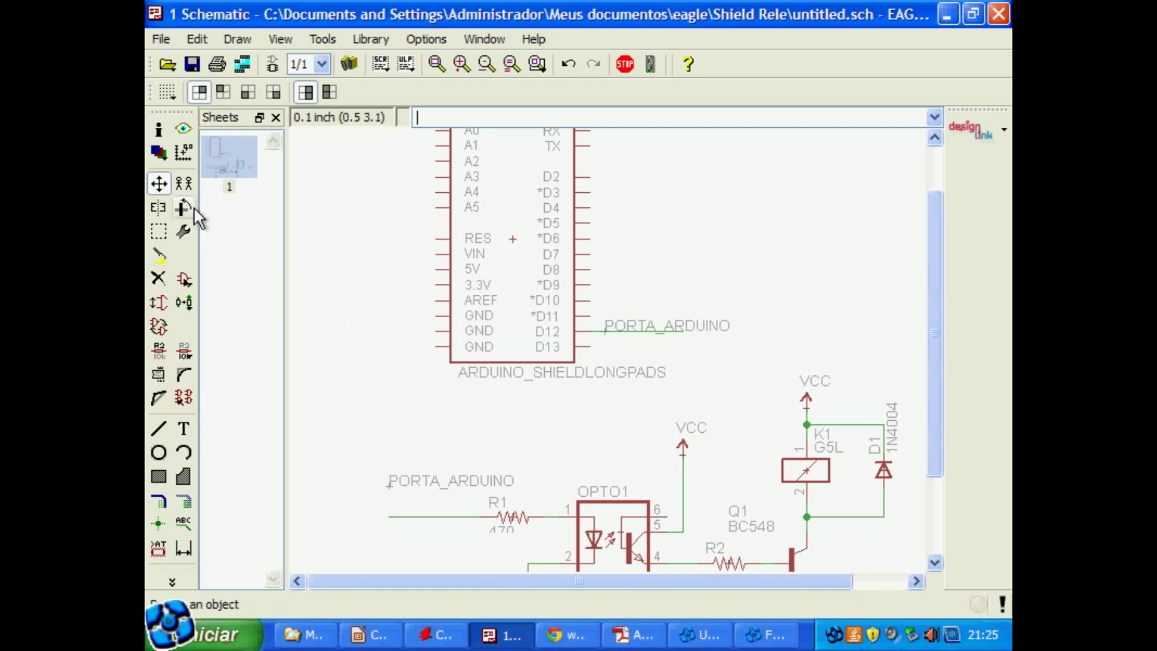
pyautogui.click(186, 180)
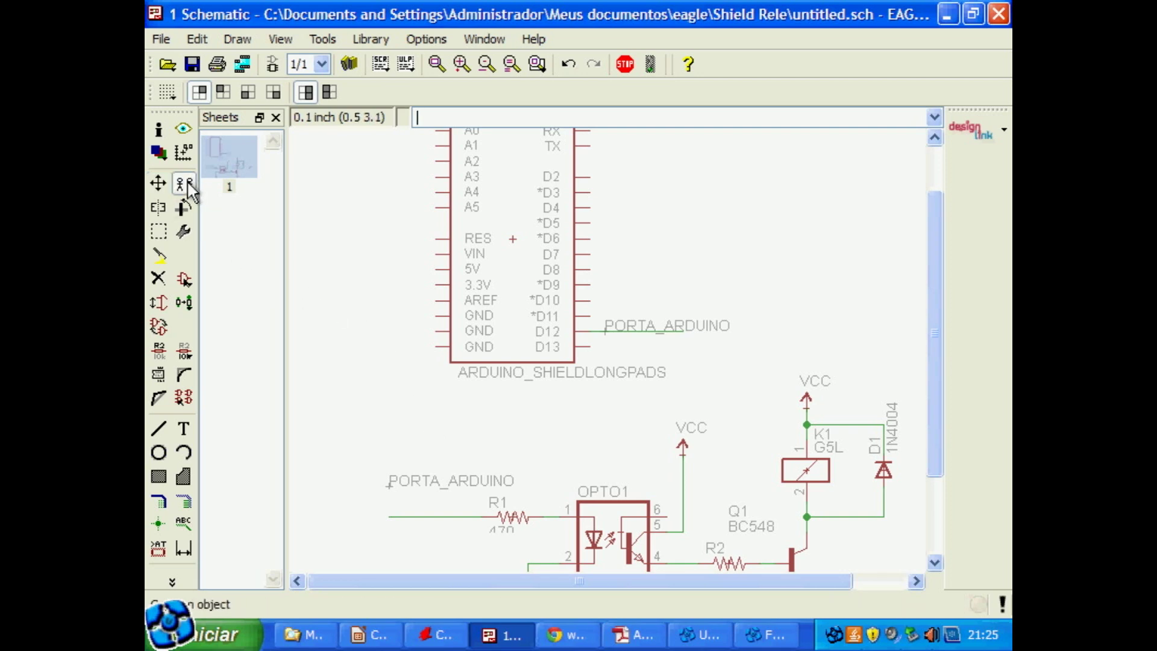
pyautogui.click(684, 442)
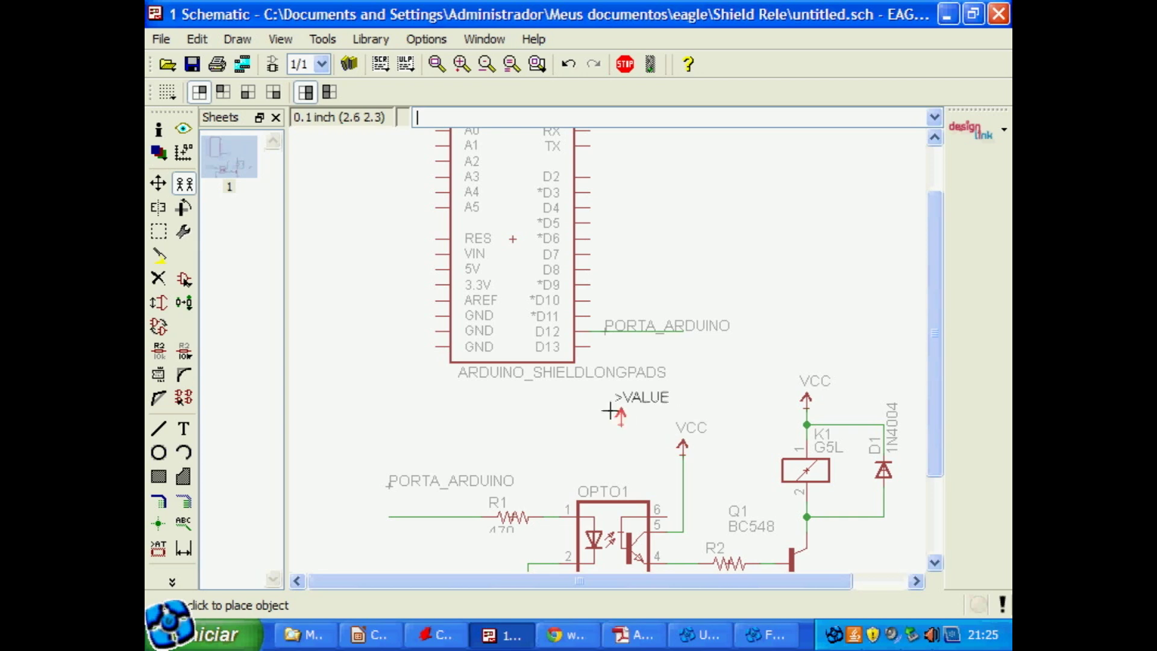
pyautogui.click(369, 215)
# Copy the optocoupler's GND symbol and place the copy just below the shield's GND pins
pyautogui.moveTo(517, 454); pyautogui.dragTo(518, 350, button='middle')
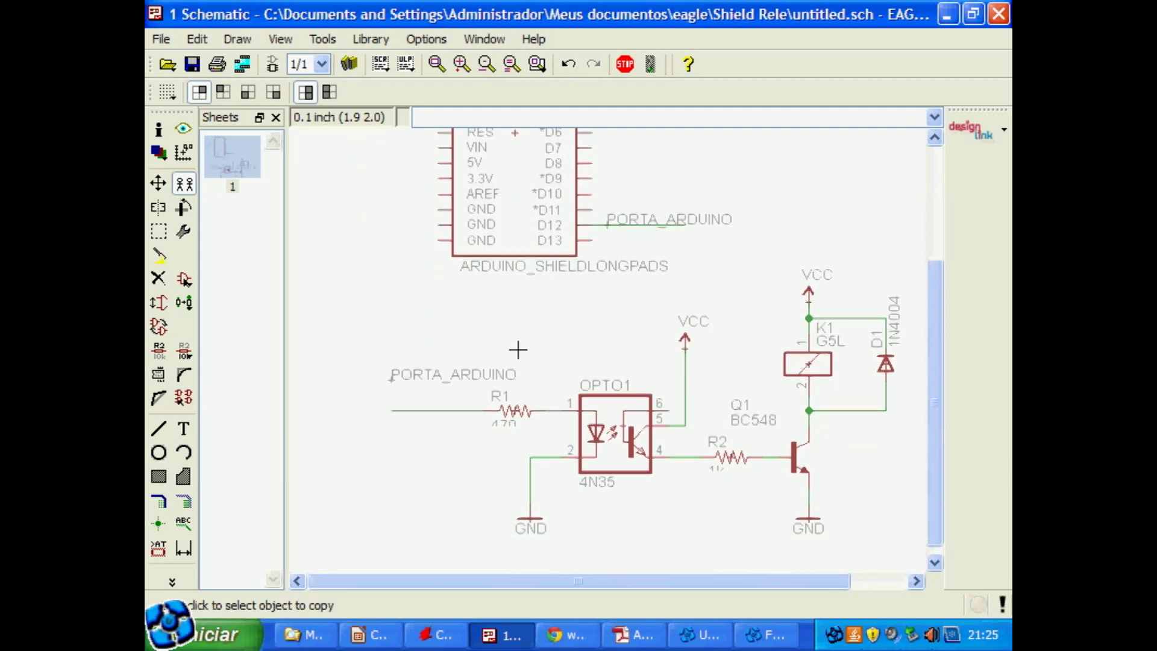
pyautogui.click(531, 516)
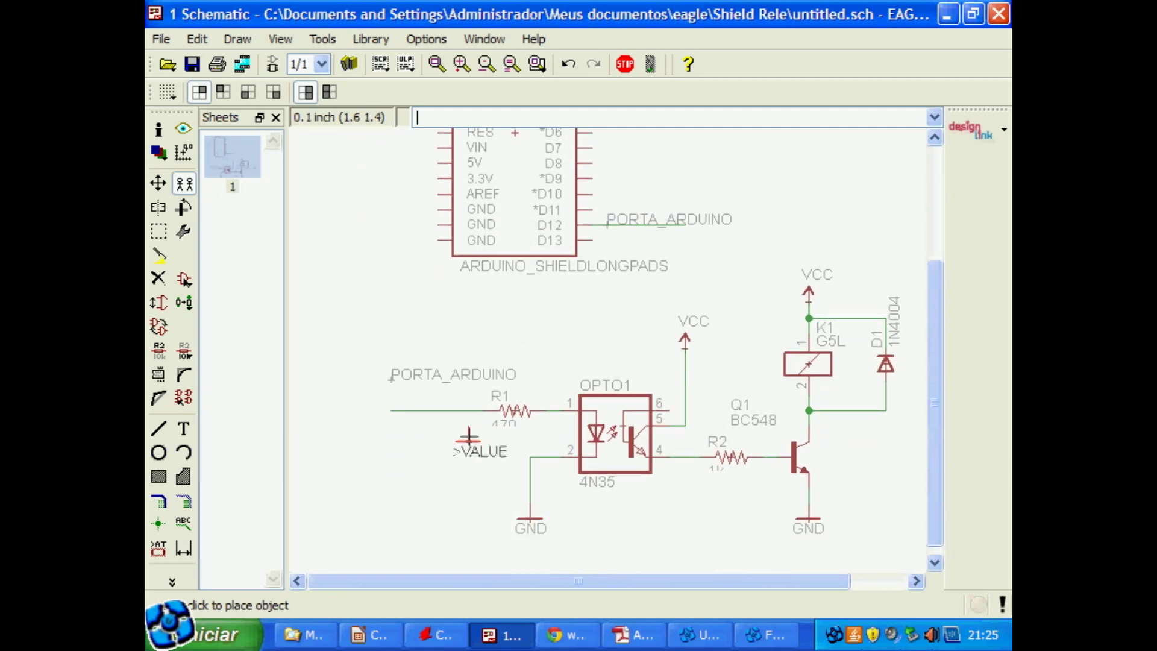
pyautogui.click(391, 281)
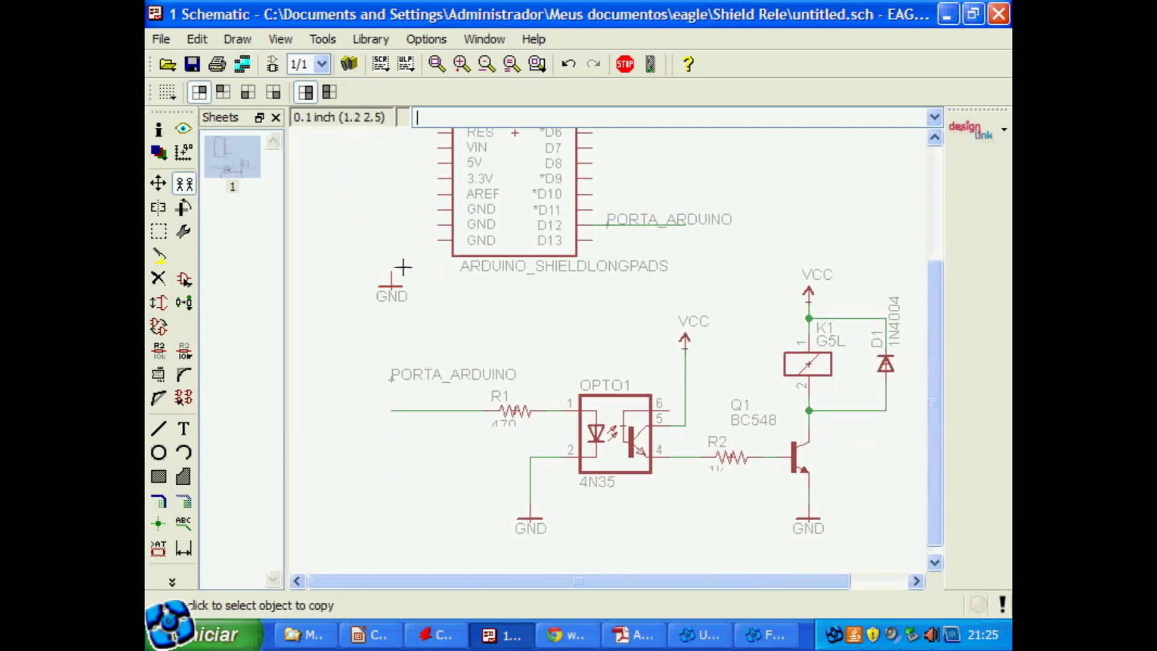
# Draw a net from the shield's 5V pin to the copied VCC symbol with a single right-angle bend
pyautogui.moveTo(406, 227); pyautogui.dragTo(402, 351, button='middle')
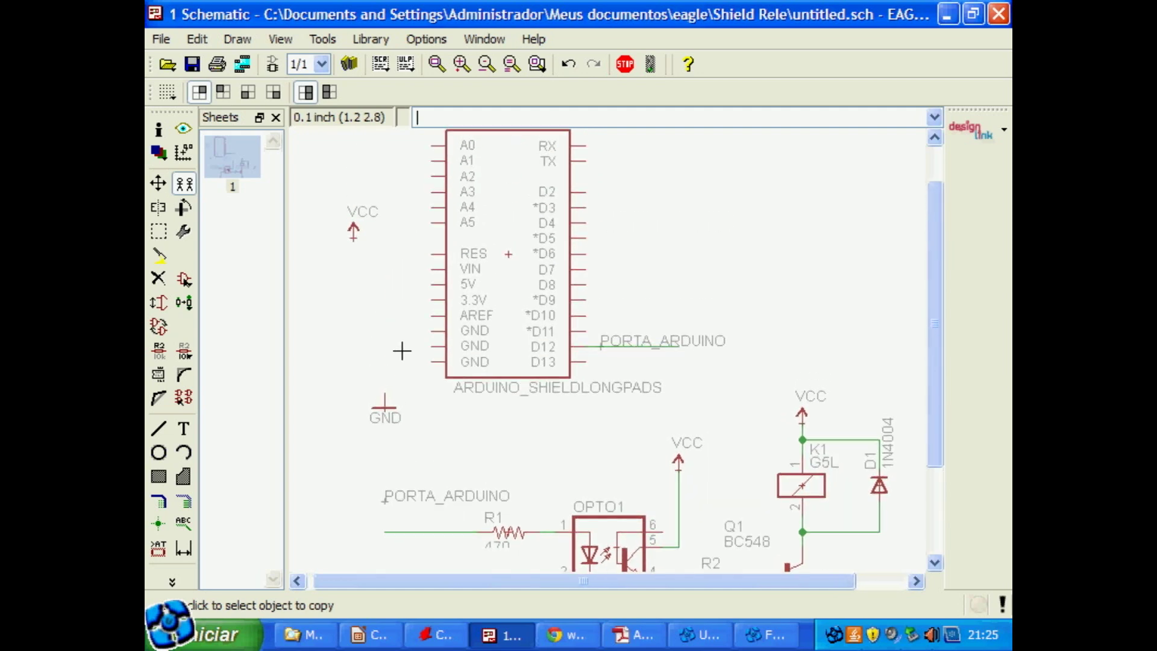
pyautogui.click(184, 502)
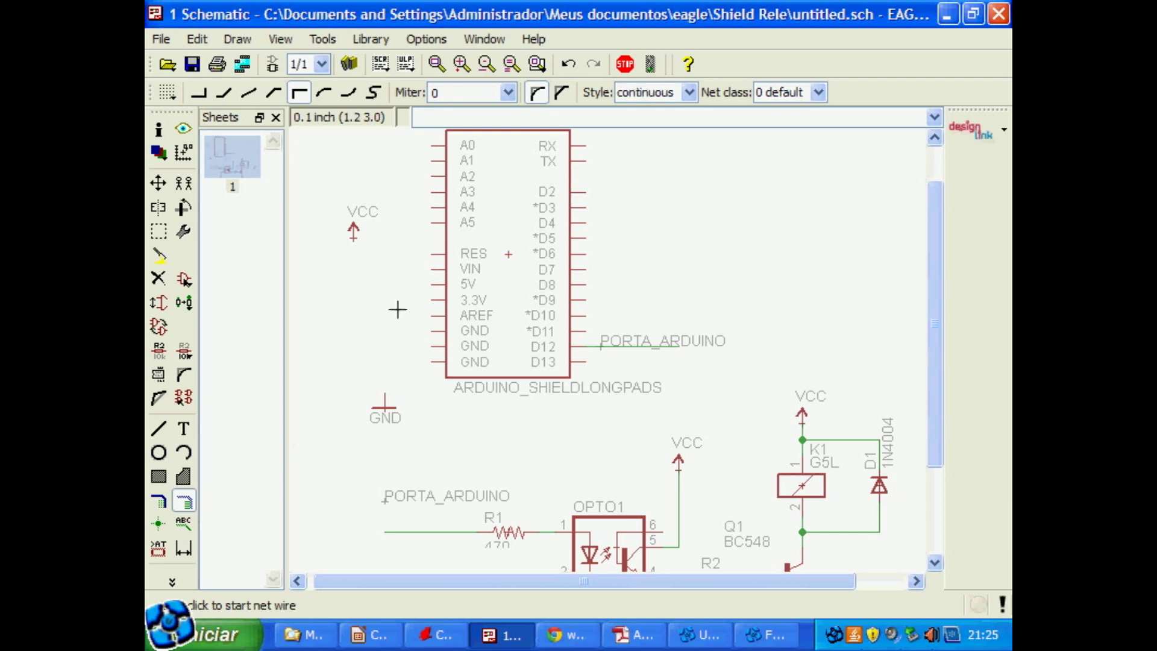
pyautogui.click(430, 285)
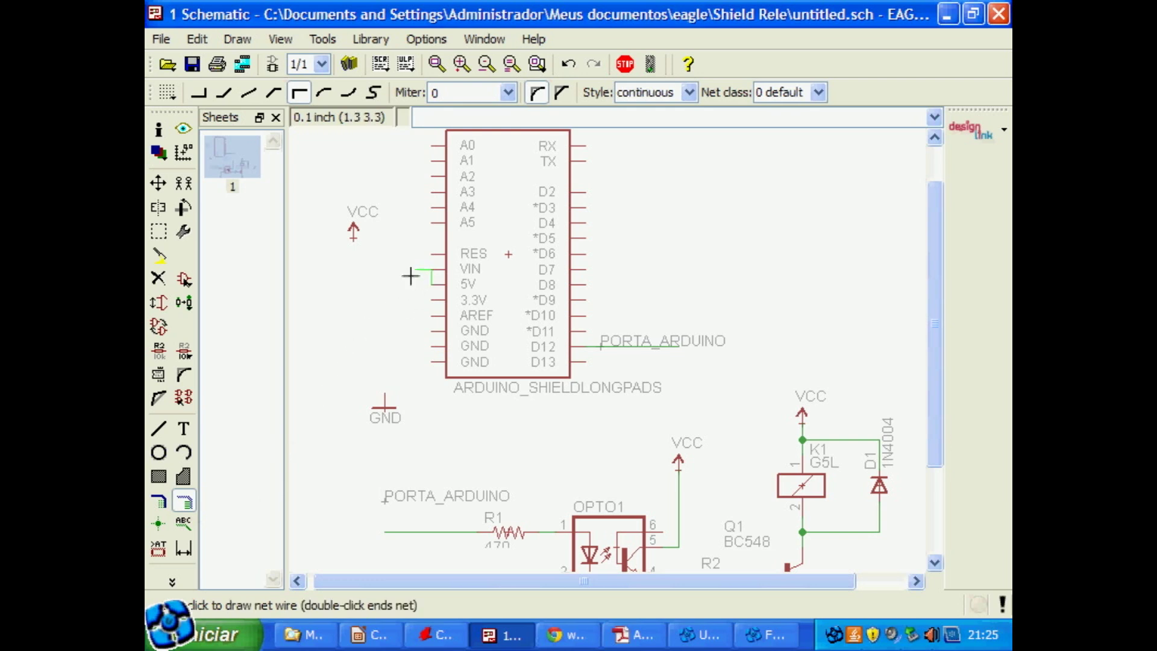
pyautogui.rightClick(352, 277)
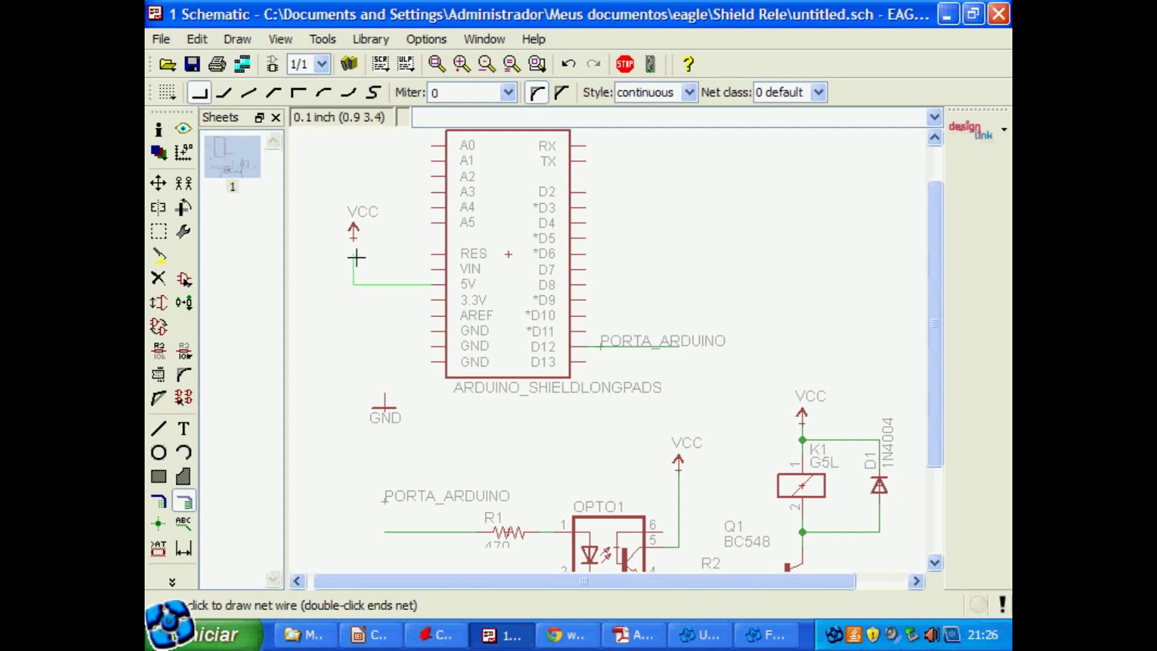
pyautogui.click(353, 239)
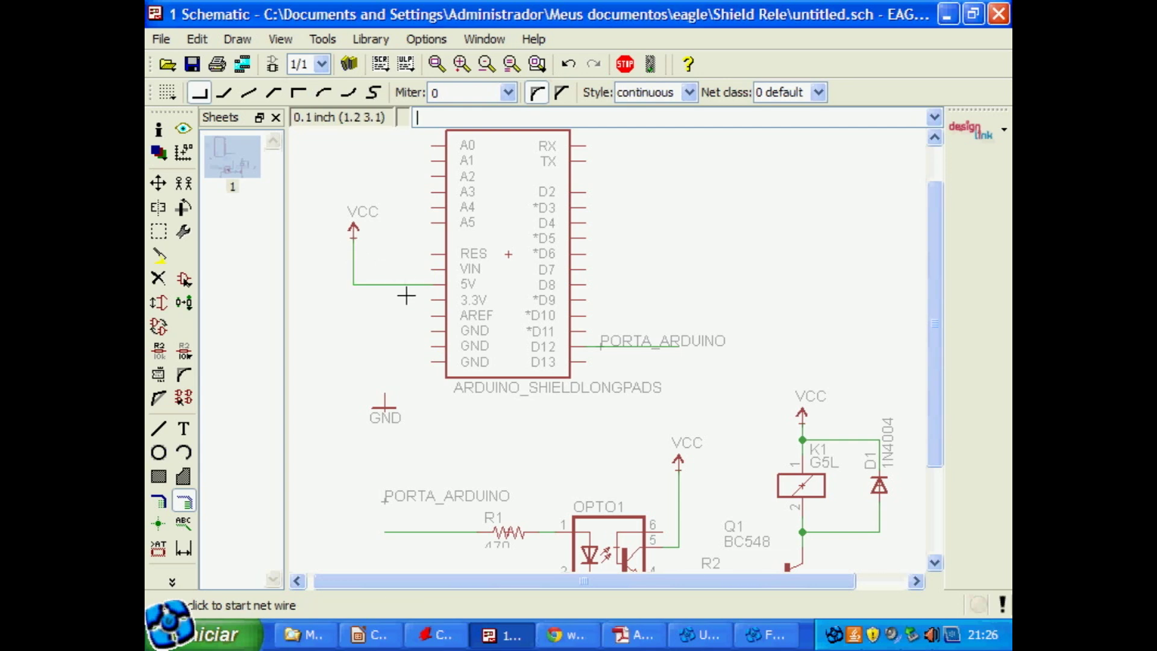
# Connect the shield's upper two GND pins to the copied GND symbol with nets
pyautogui.click(431, 331)
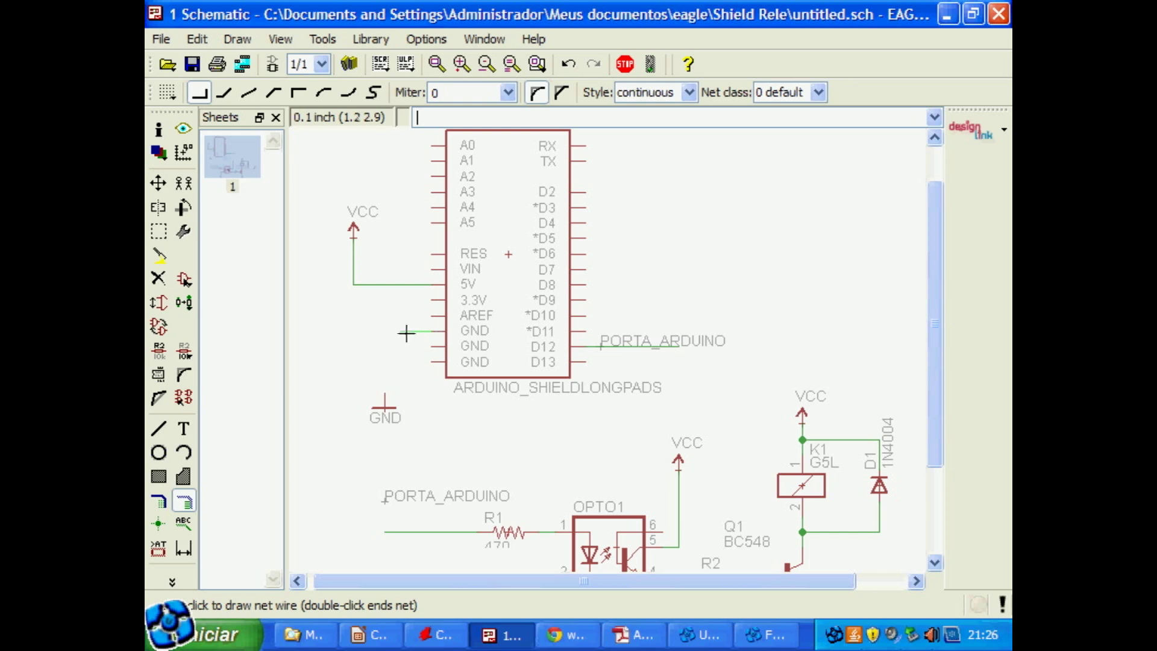
pyautogui.click(384, 407)
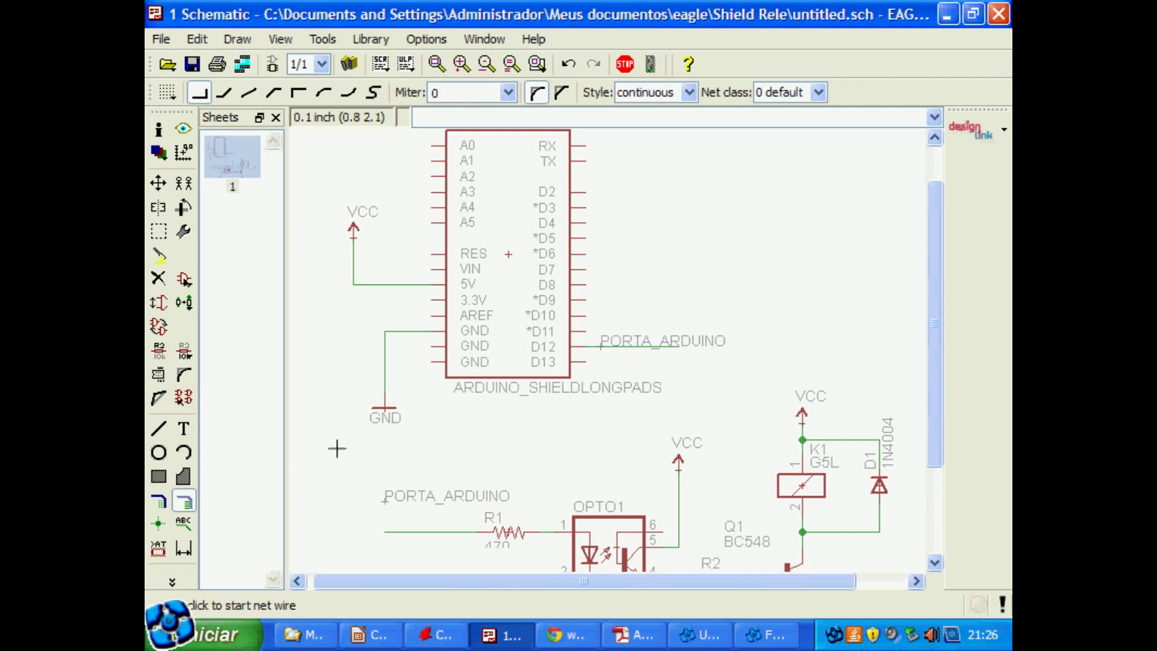
pyautogui.click(429, 346)
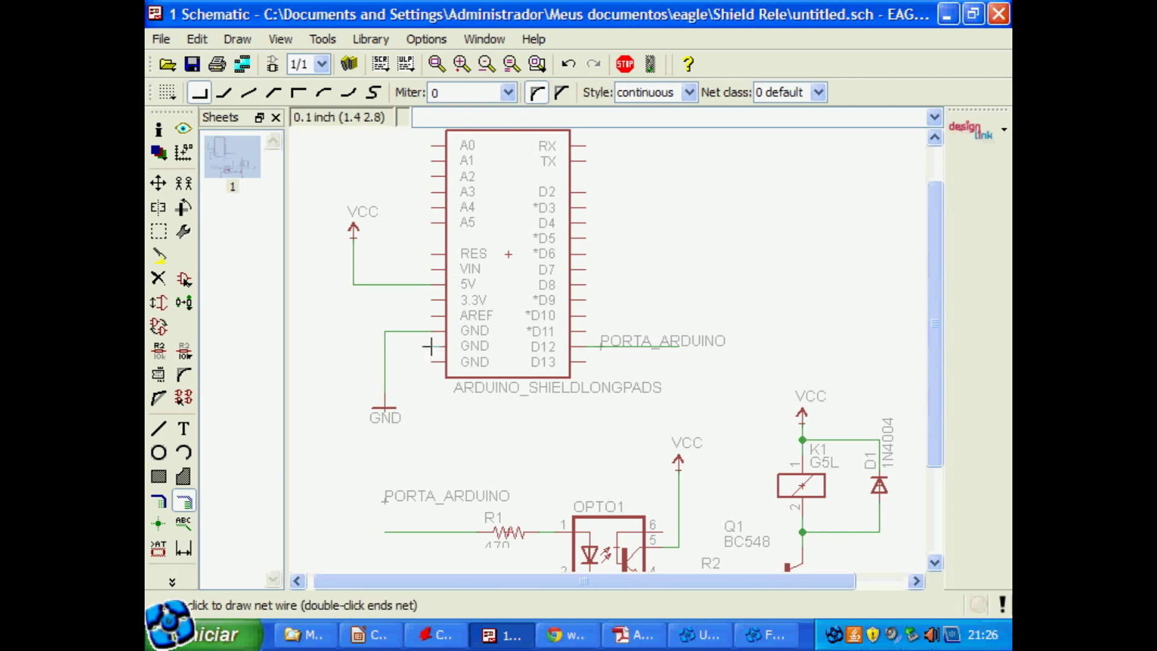
pyautogui.click(384, 346)
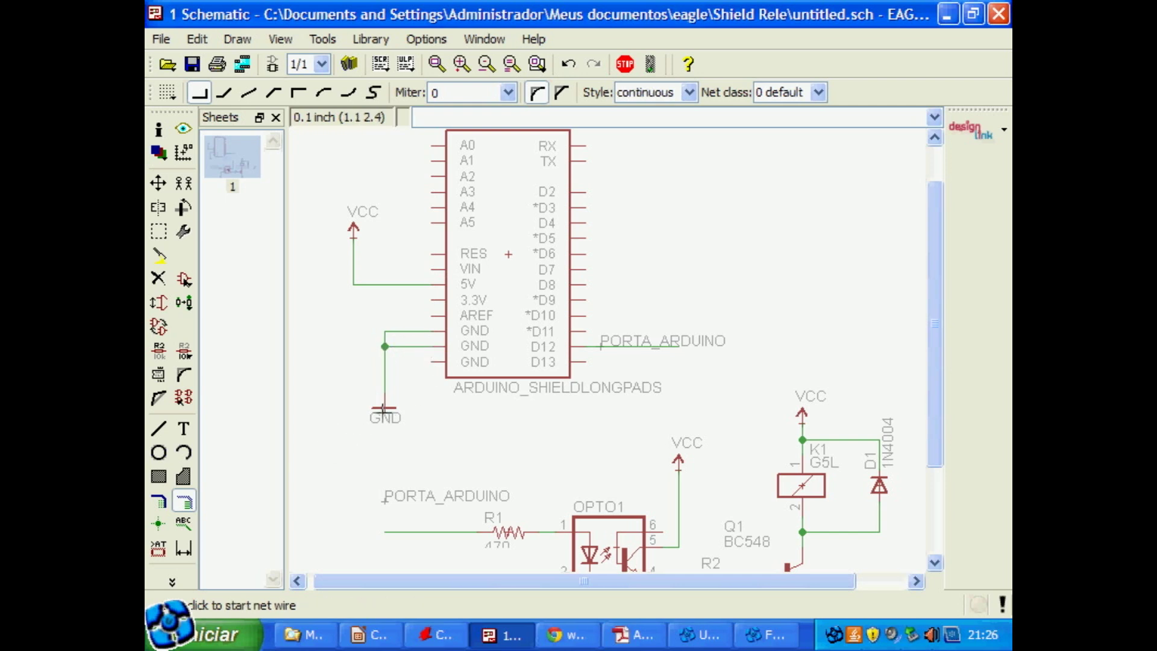
# Wire the shield's lowest GND pin to the vertical ground line on the Nets layer and place a junction where they meet
pyautogui.click(160, 430)
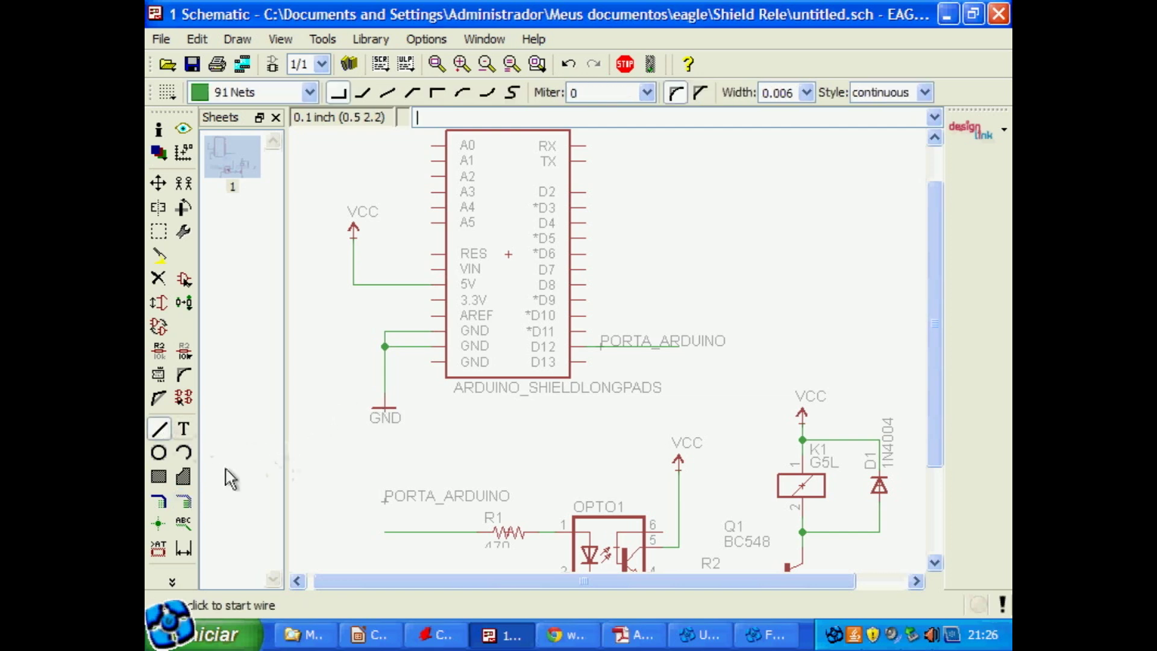
pyautogui.click(431, 362)
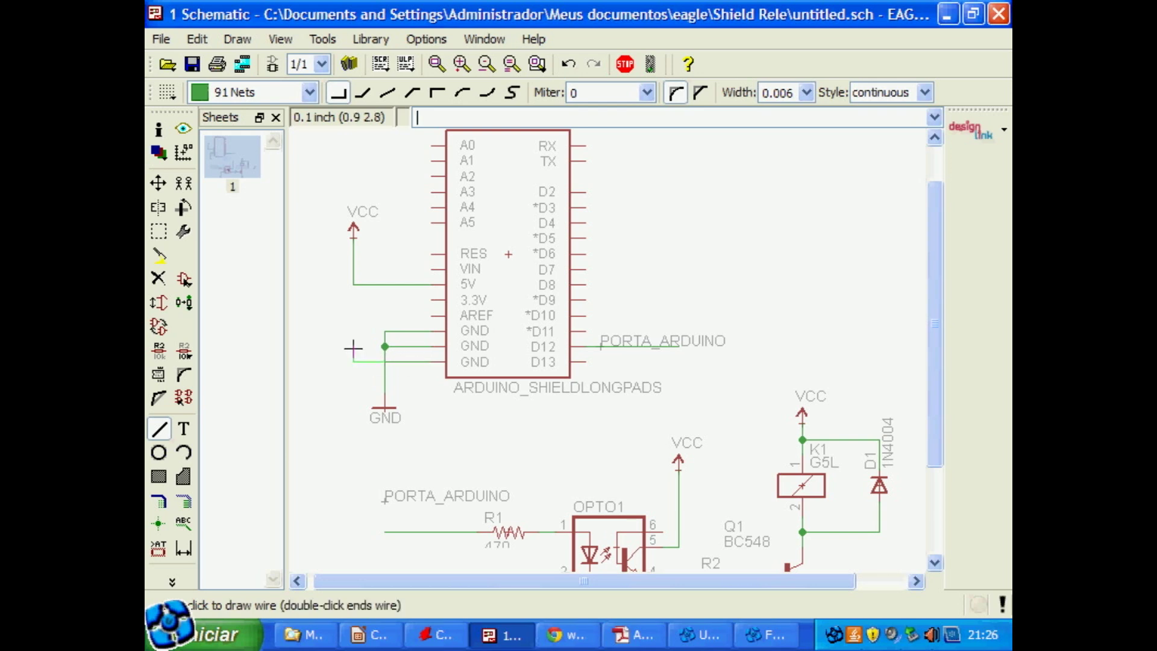
pyautogui.press('Escape')
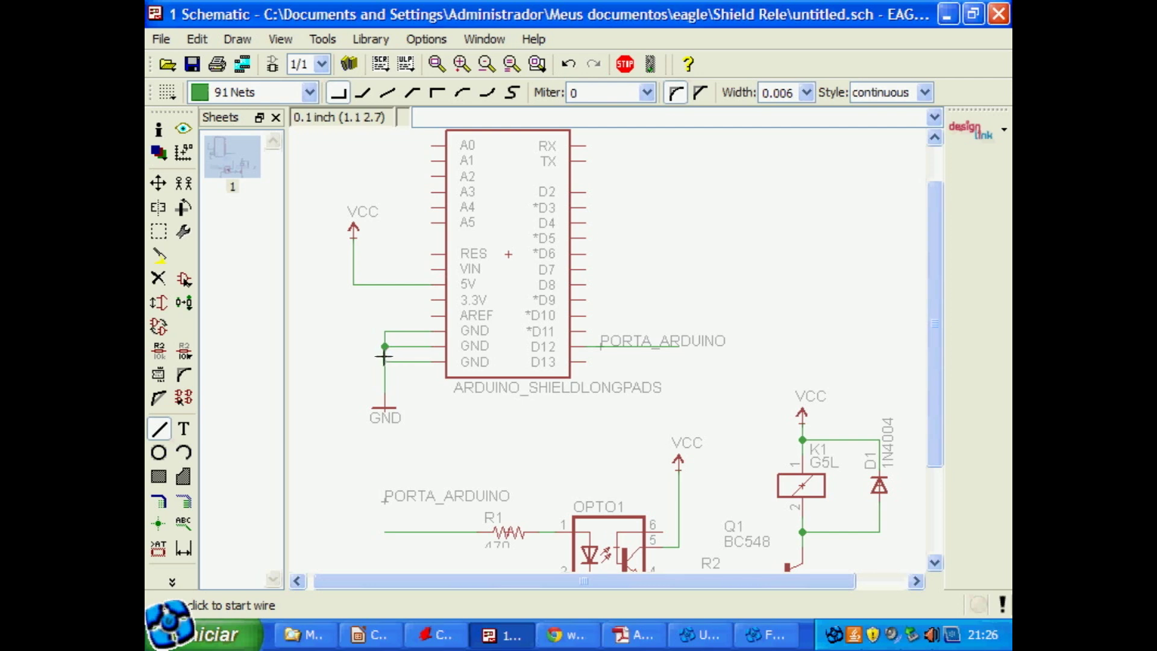
pyautogui.click(158, 525)
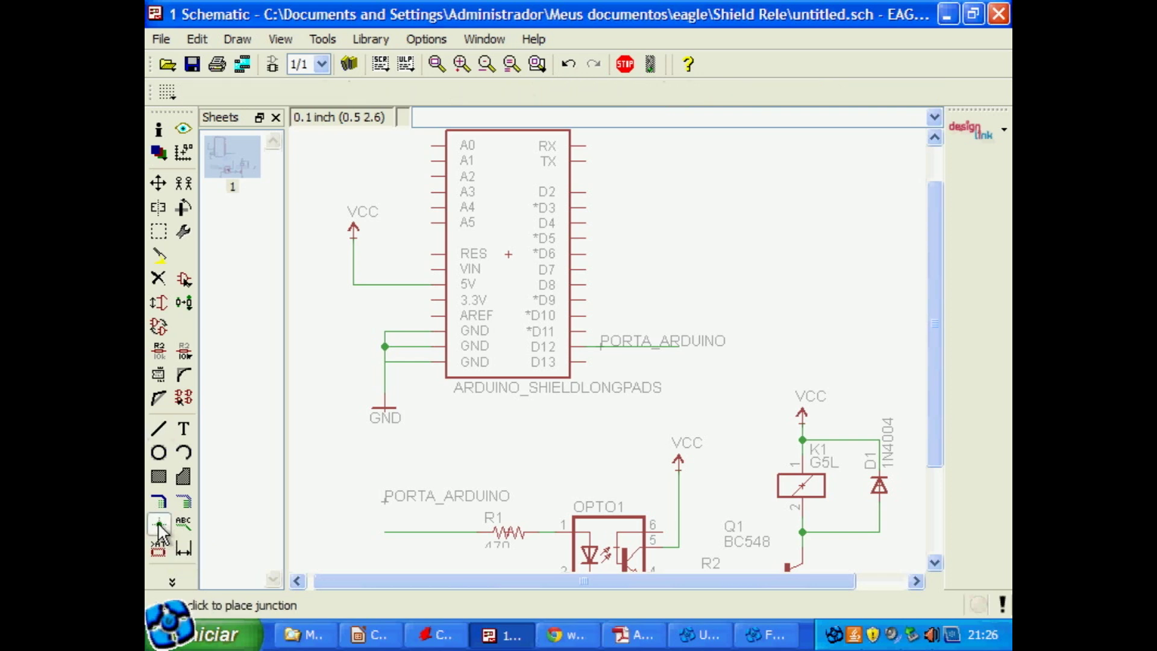
pyautogui.click(385, 362)
pyautogui.click(184, 501)
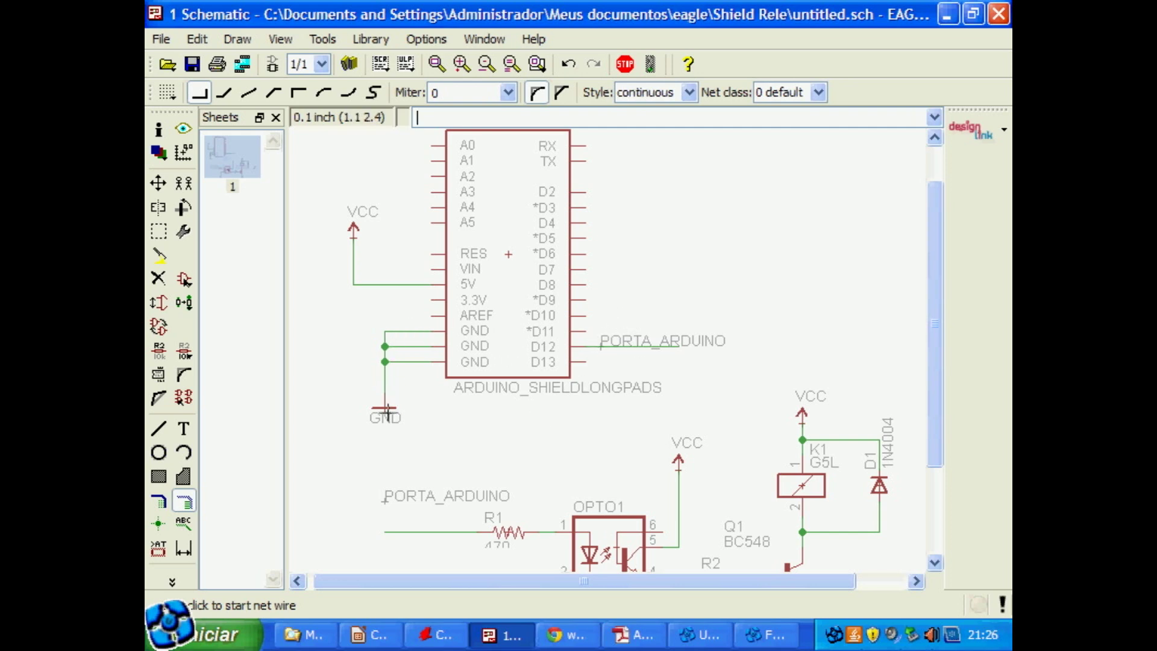
# Move relay K1's switch contact to the free area beside the Arduino shield's digital pins, rotating it 90 degrees
pyautogui.moveTo(517, 440); pyautogui.dragTo(488, 330, button='middle')
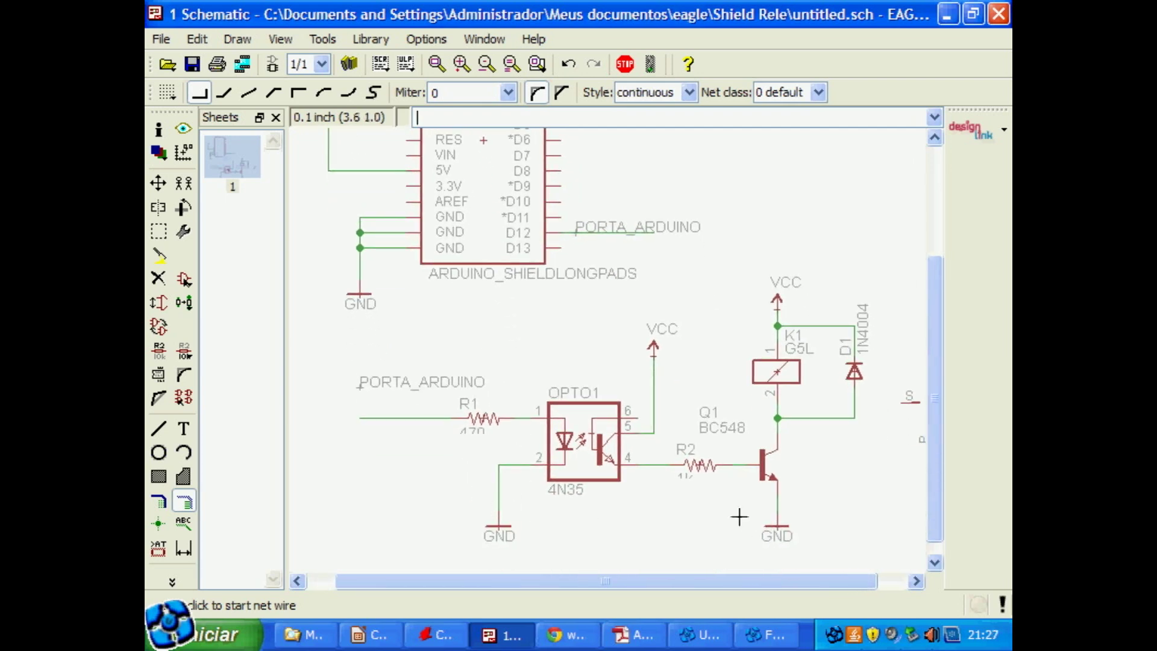
pyautogui.moveTo(407, 264); pyautogui.dragTo(435, 362, button='middle')
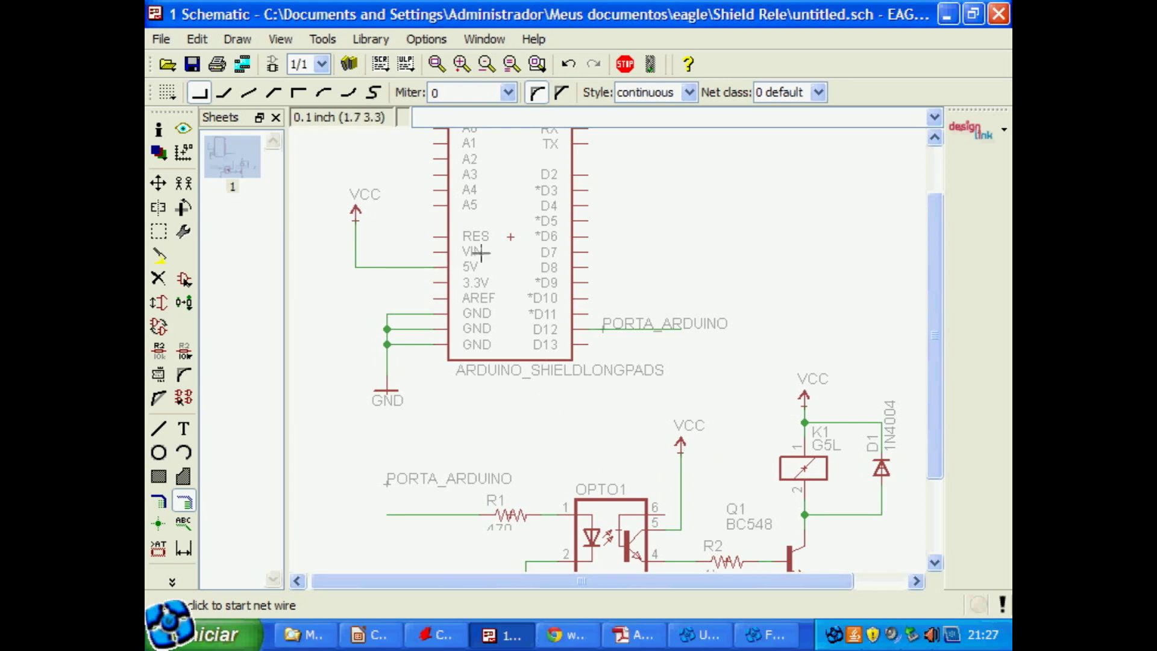
pyautogui.moveTo(483, 225); pyautogui.dragTo(481, 279, button='middle')
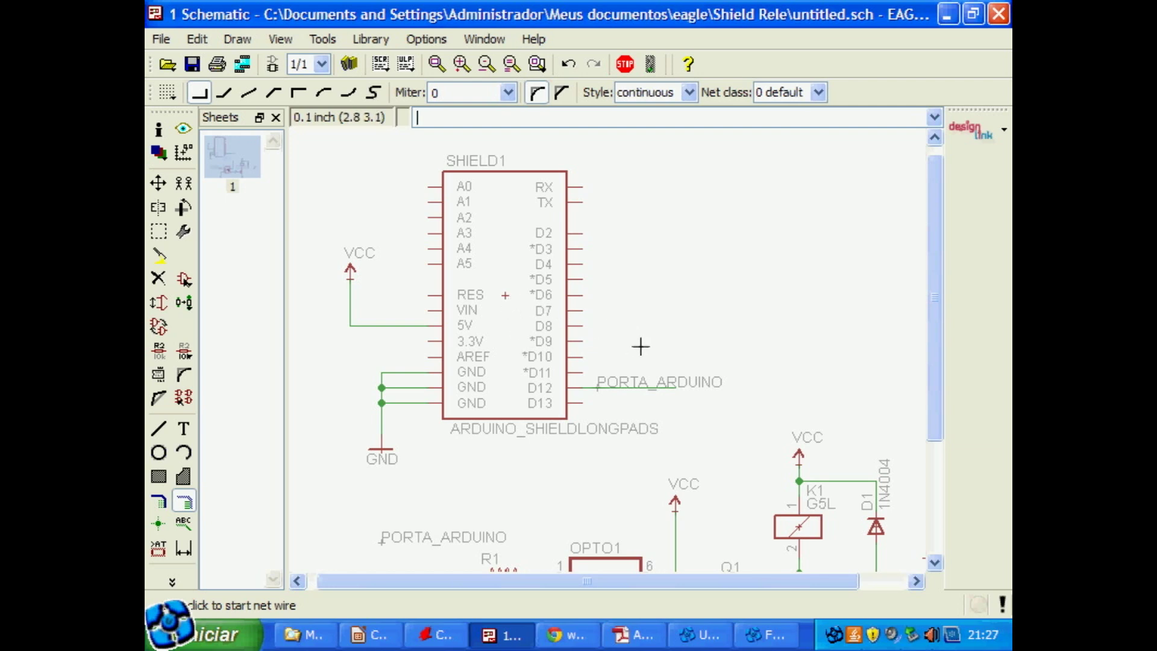
pyautogui.moveTo(628, 344); pyautogui.dragTo(582, 311, button='middle')
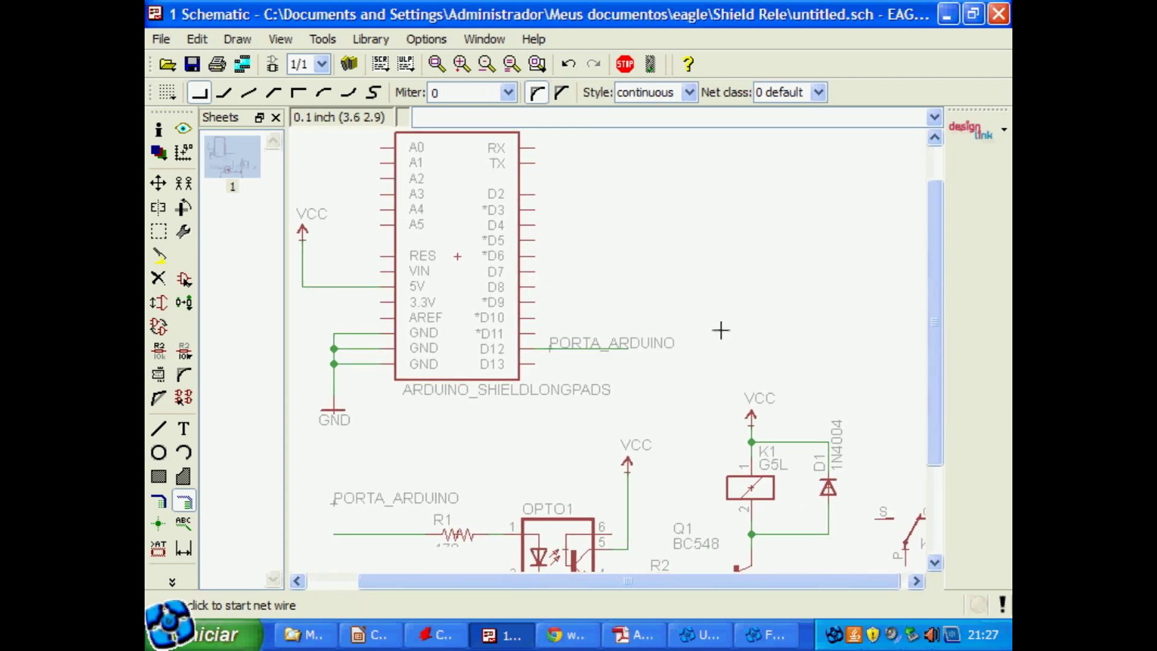
pyautogui.click(436, 63)
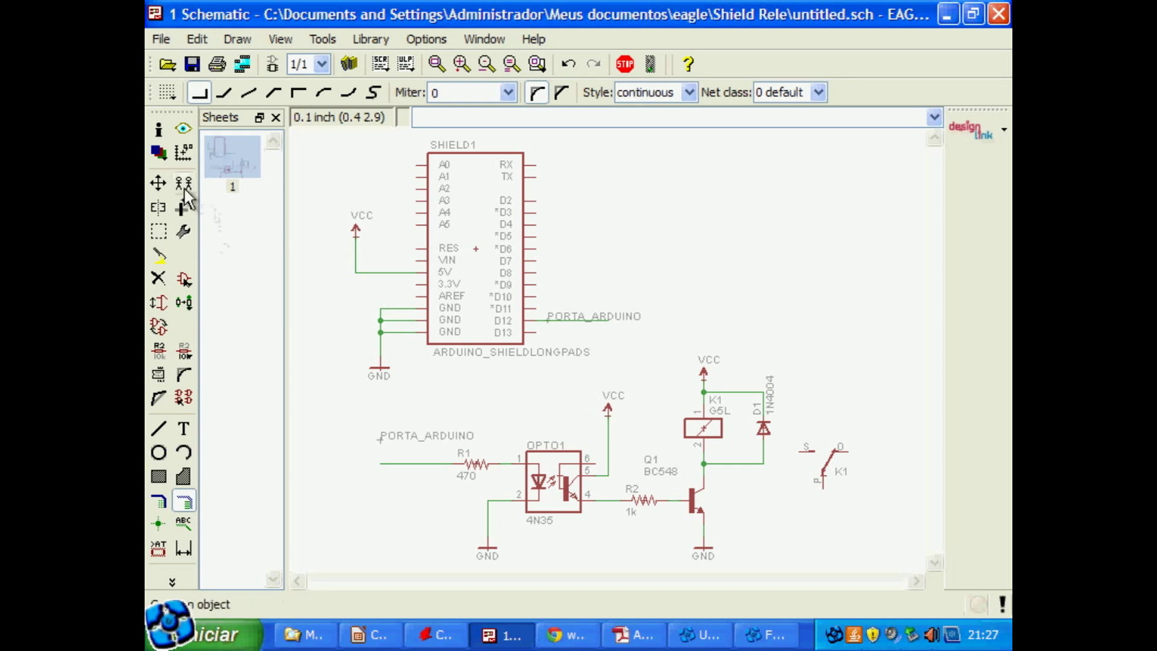
pyautogui.click(158, 182)
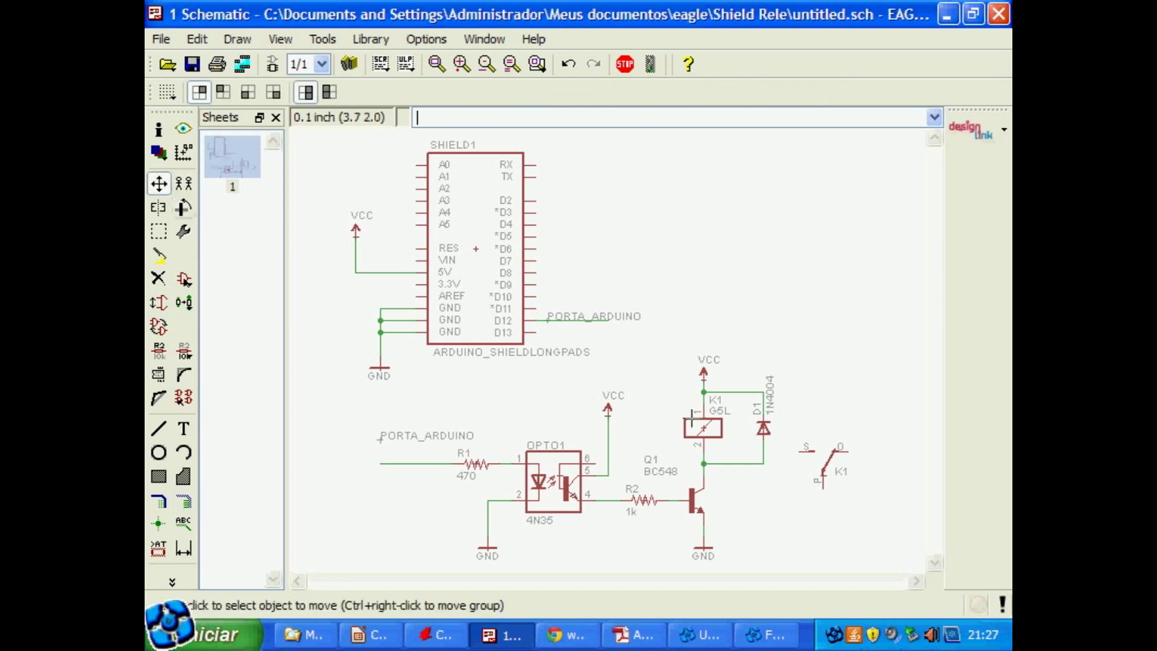
pyautogui.click(824, 474)
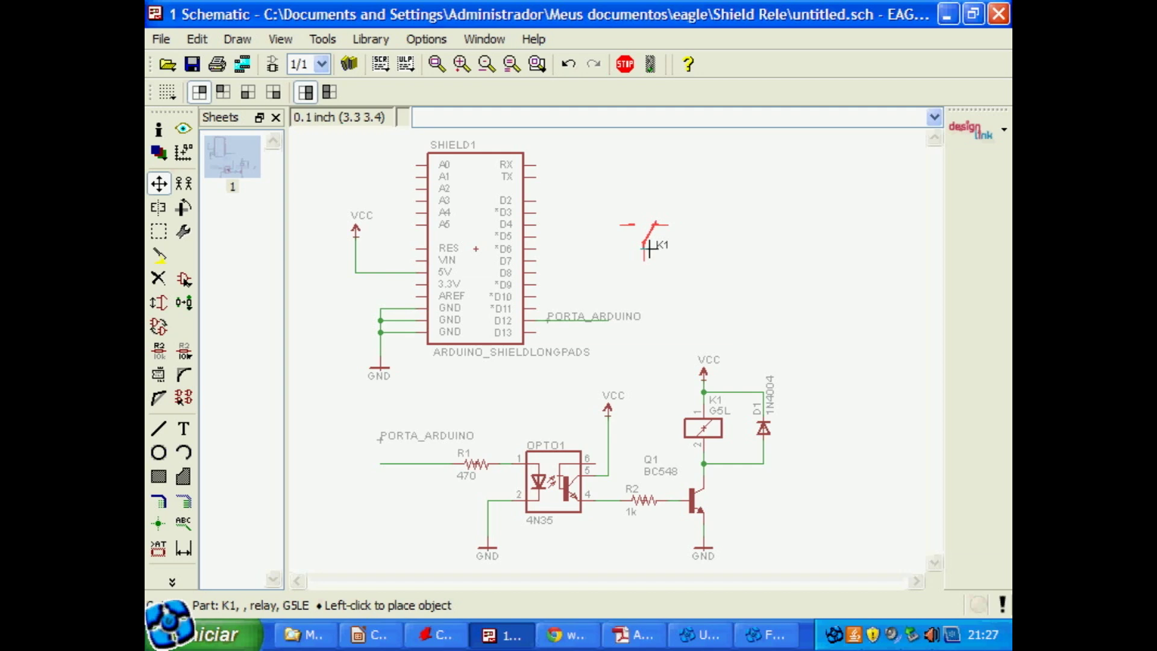
pyautogui.rightClick(649, 247)
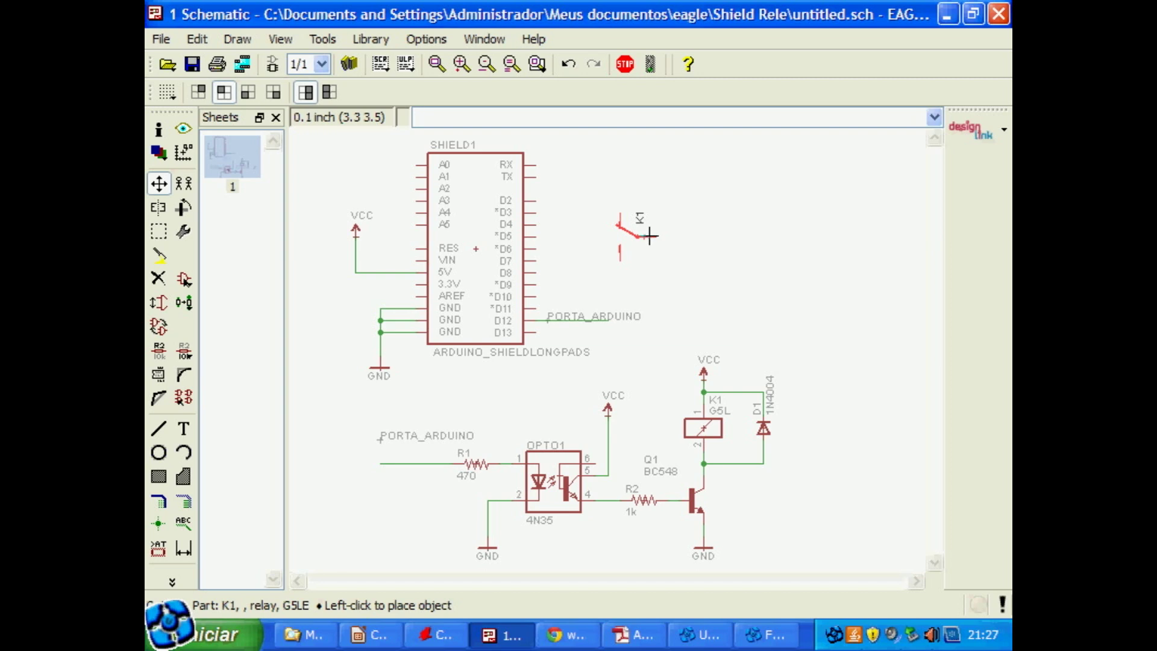
pyautogui.click(650, 235)
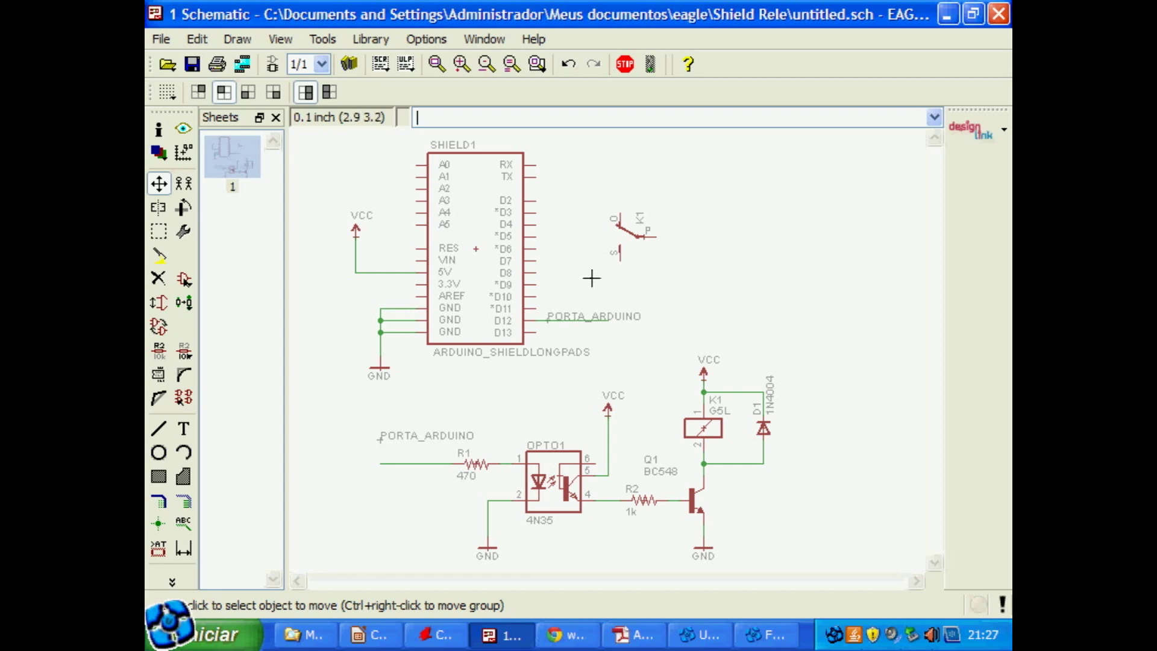
# Search the component library for ak500 and choose the three-terminal AK500/3-H connector for placement
pyautogui.click(185, 281)
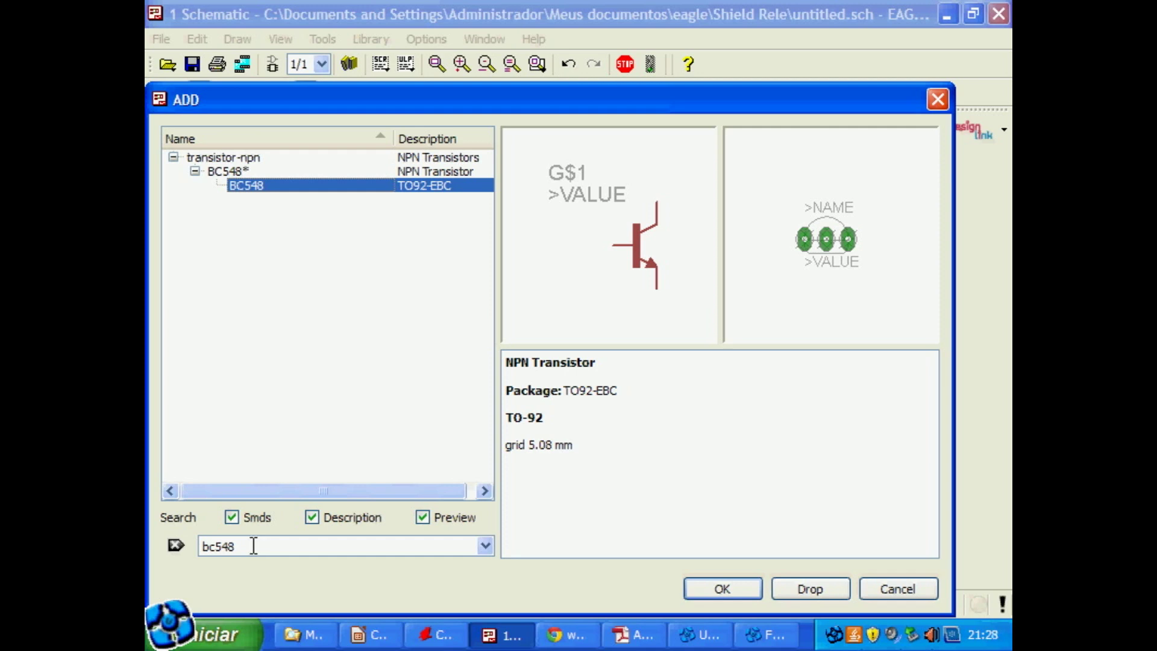
pyautogui.moveTo(254, 546); pyautogui.dragTo(203, 547)
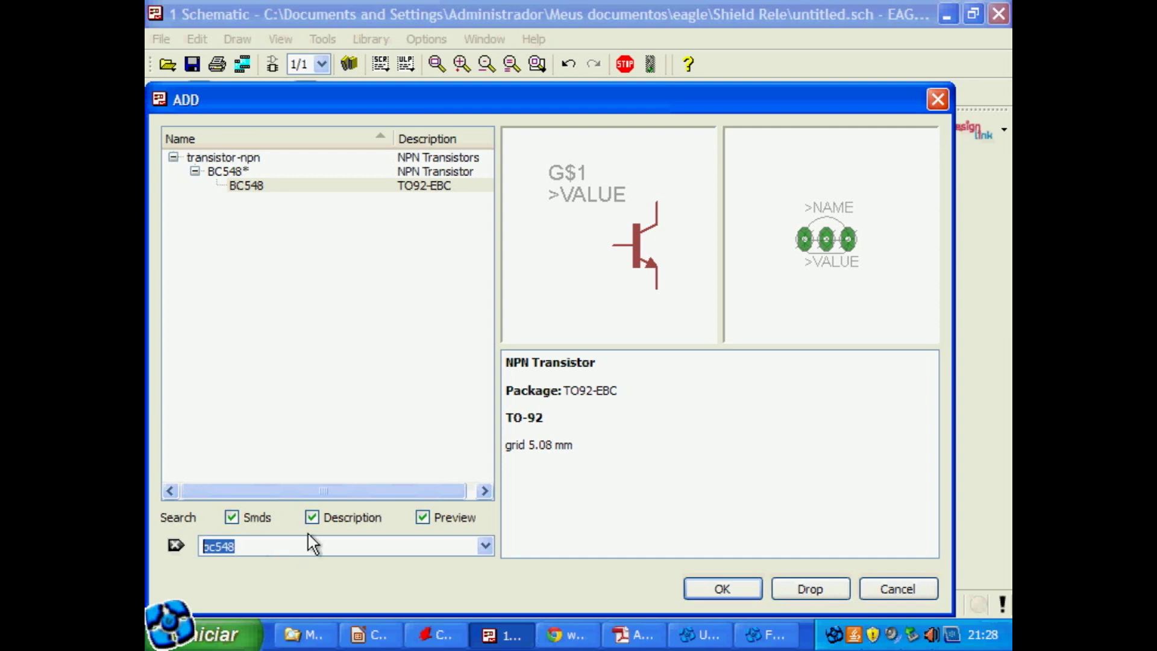
pyautogui.write('ak500')
pyautogui.press('Return')
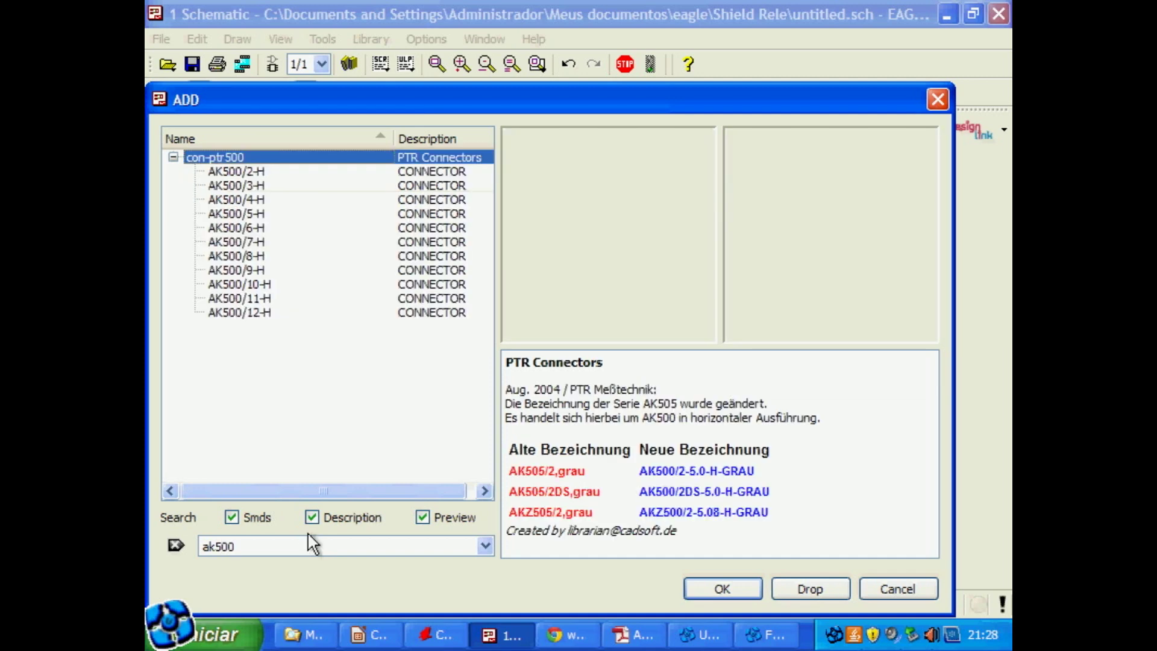
pyautogui.click(234, 171)
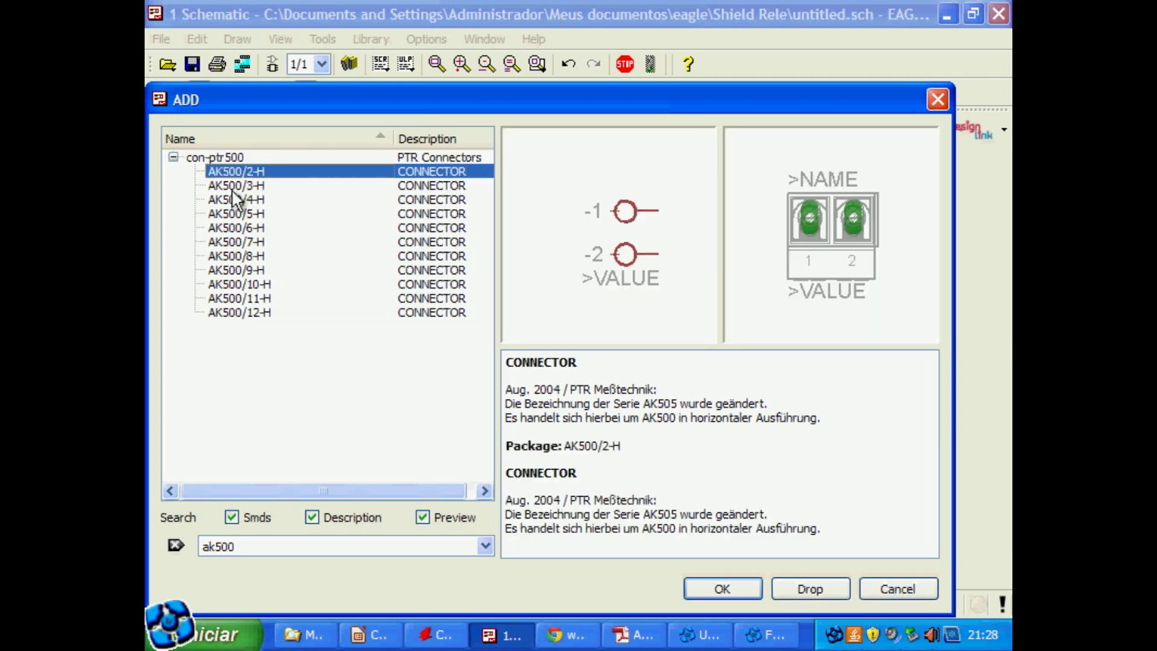
pyautogui.click(236, 182)
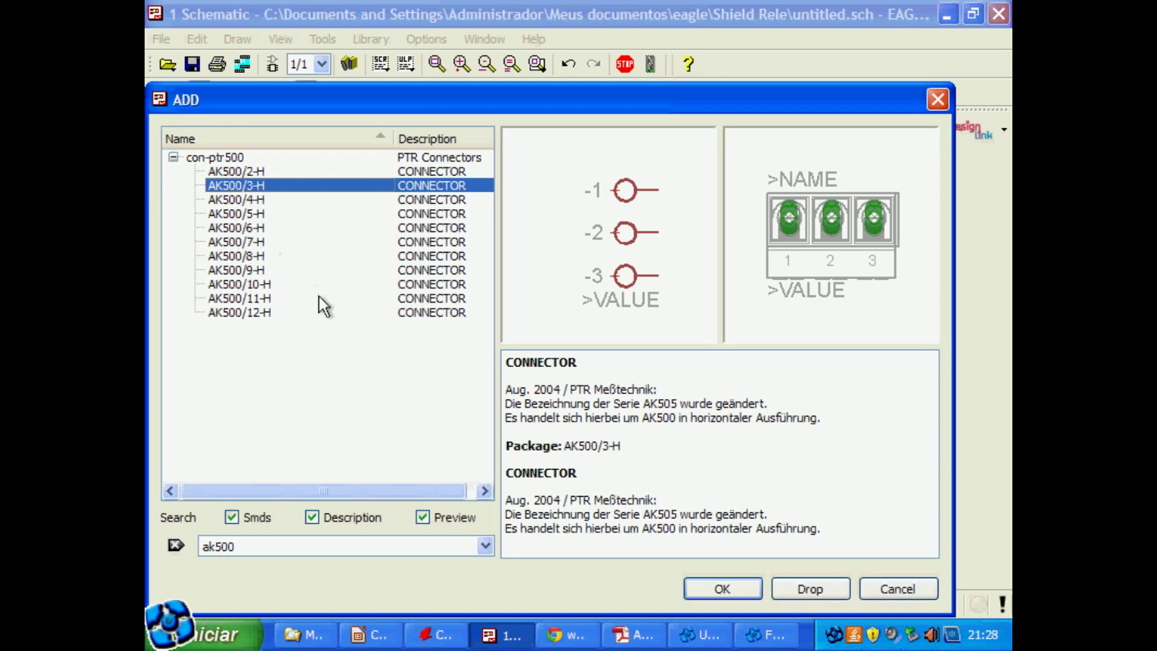
pyautogui.click(724, 588)
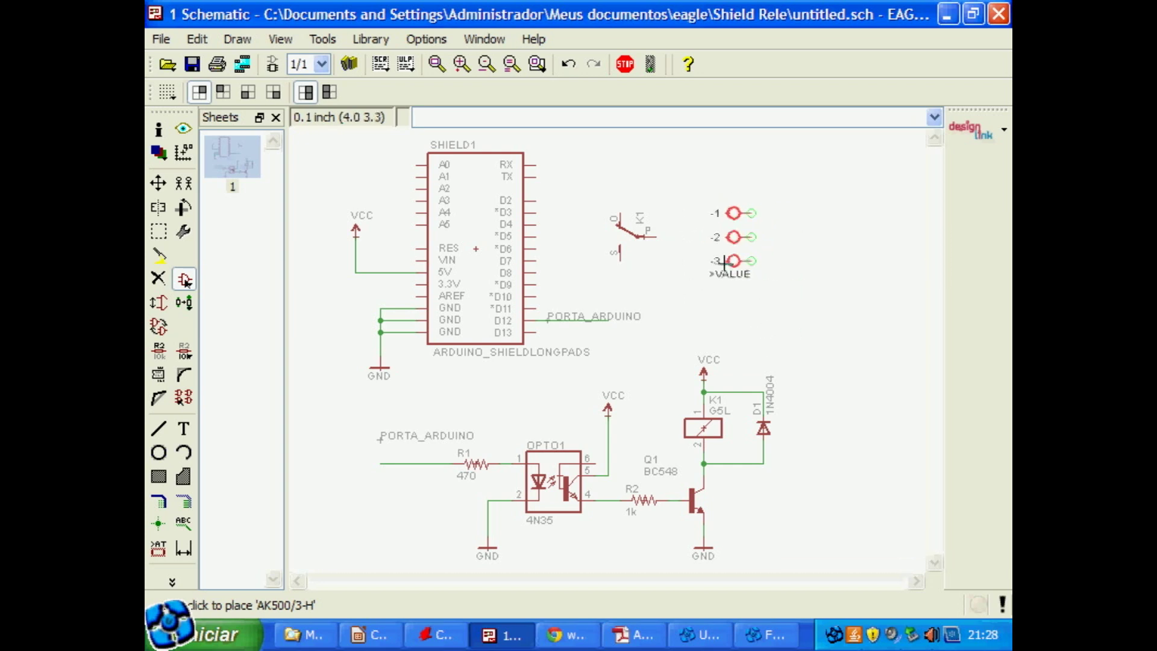
# Place the AK500/3-H connector rotated 180 degrees beside relay K1's switch contact, with its pins facing the contact, and end the Add command
pyautogui.rightClick(718, 243)
pyautogui.rightClick(721, 233)
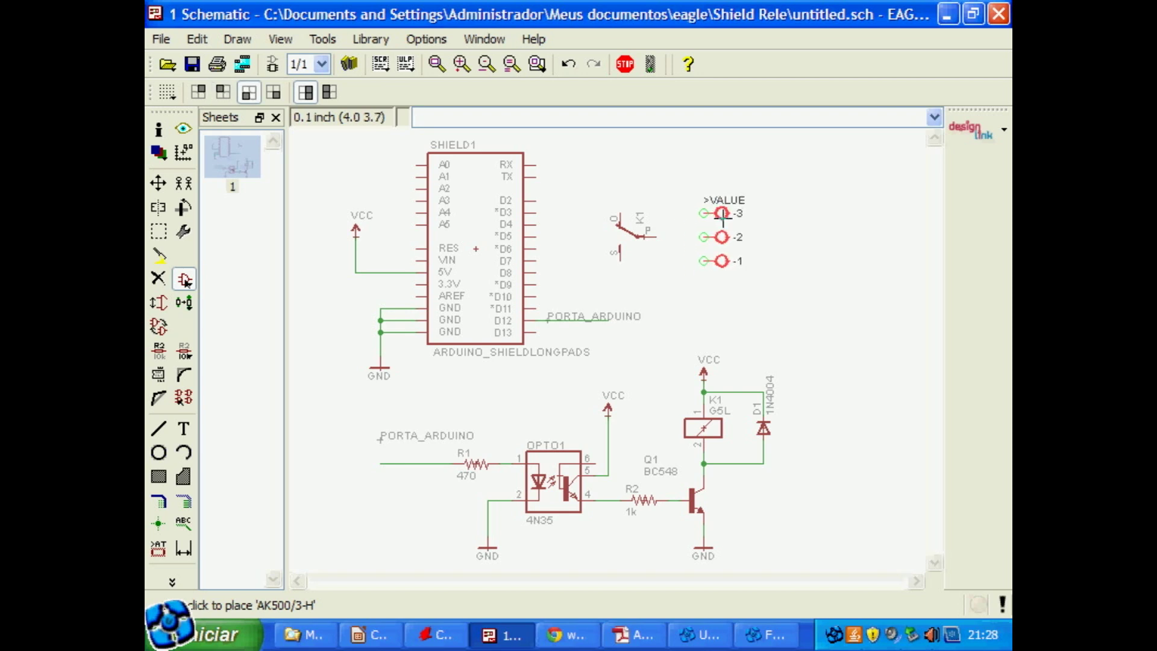
pyautogui.click(722, 214)
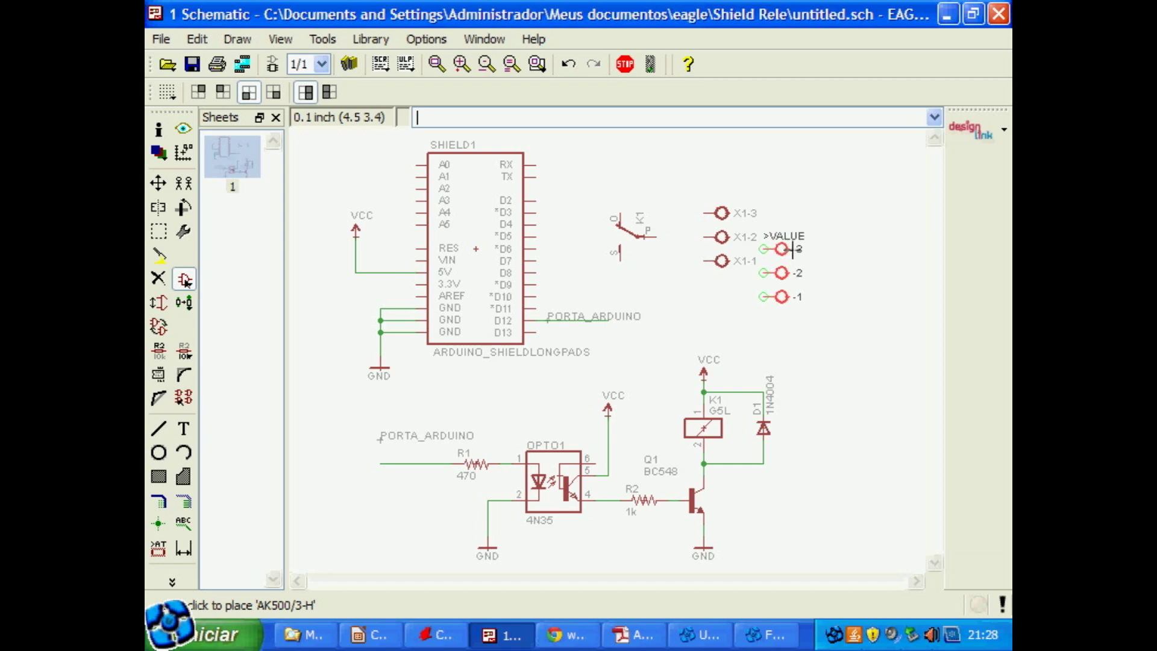
pyautogui.press('Escape')
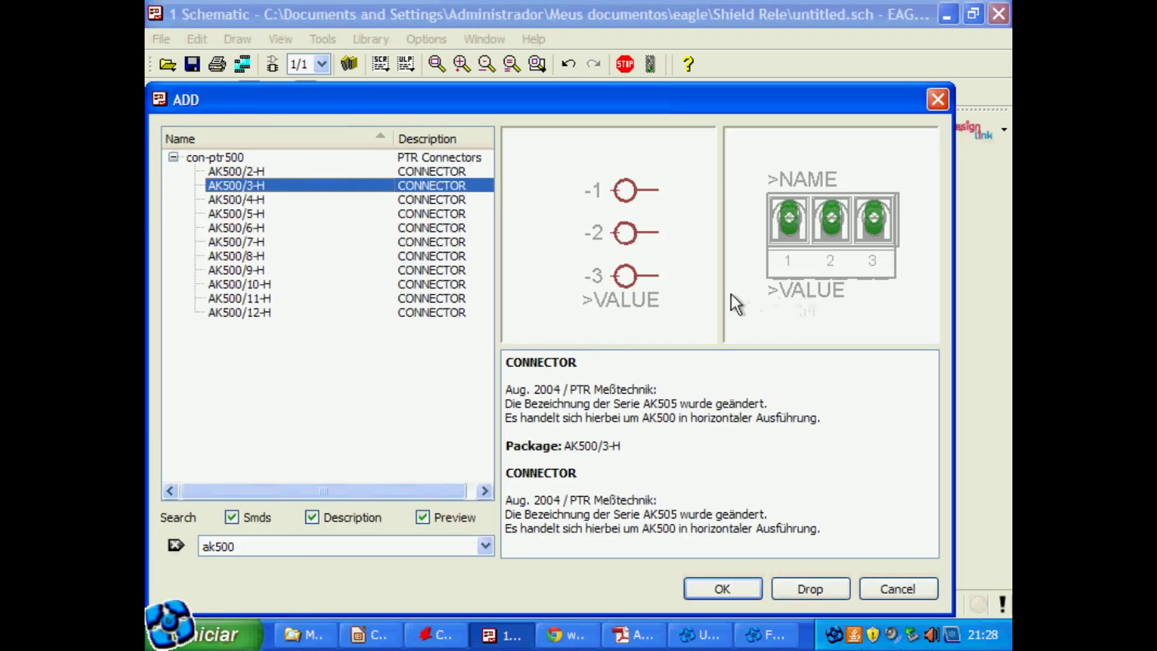
pyautogui.press('Escape')
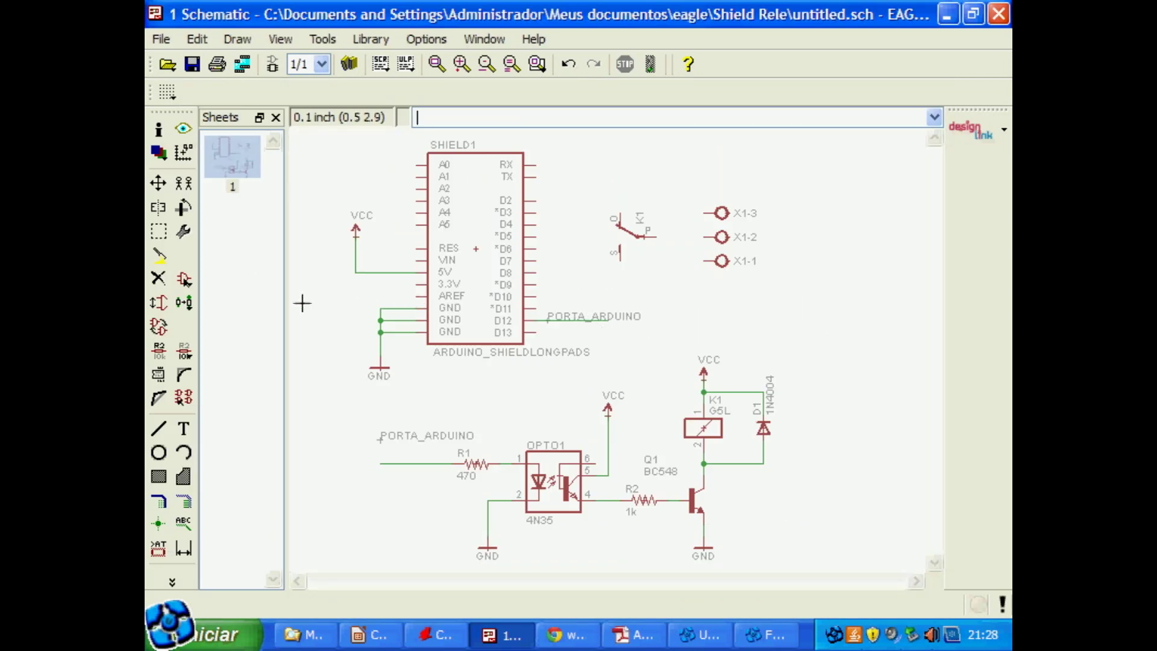
# Spread the connector's terminals by moving X1-3 up and X1-1 down, each 0.5 inch away from X1-2
pyautogui.click(159, 183)
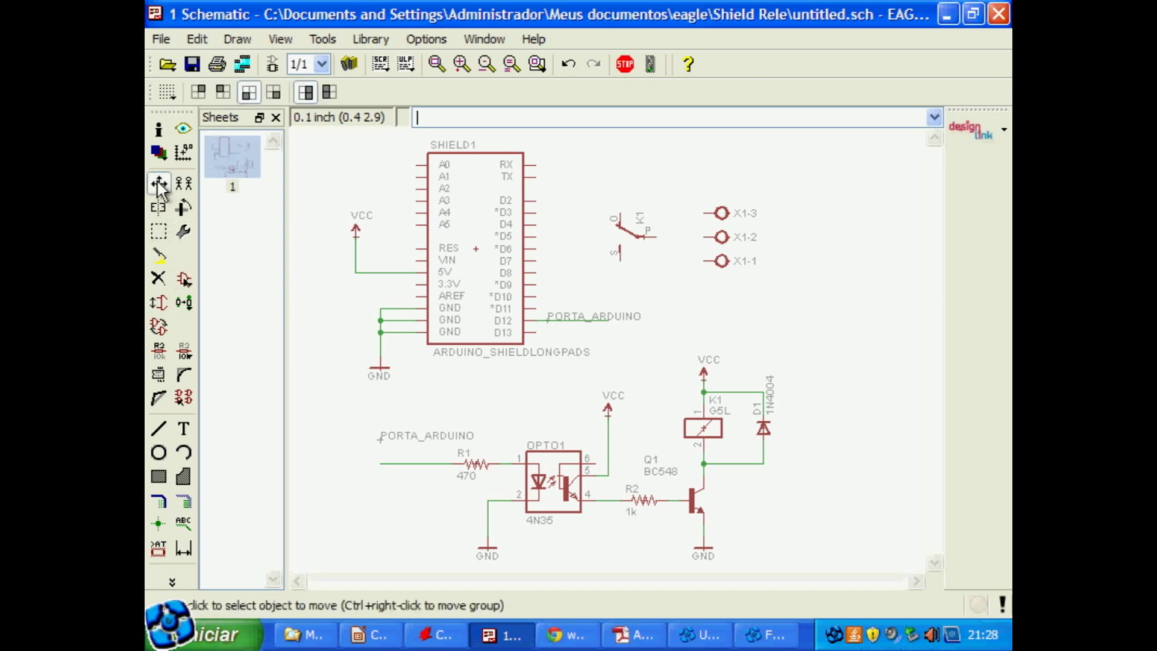
pyautogui.click(727, 212)
pyautogui.click(728, 164)
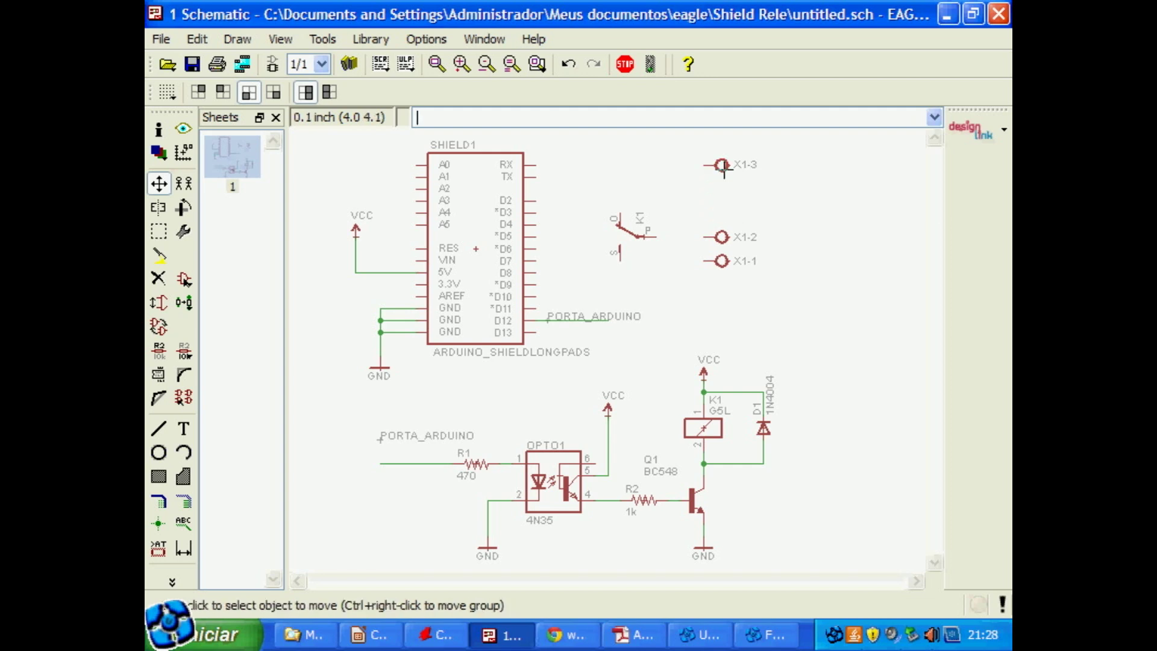
pyautogui.click(726, 261)
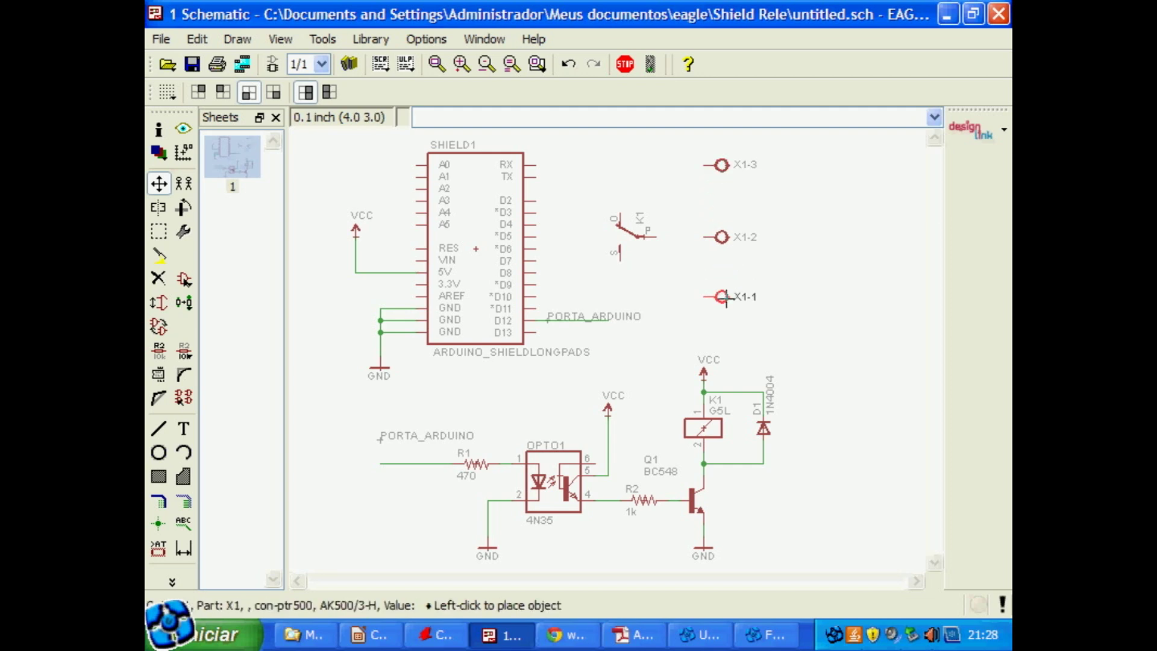
pyautogui.click(726, 299)
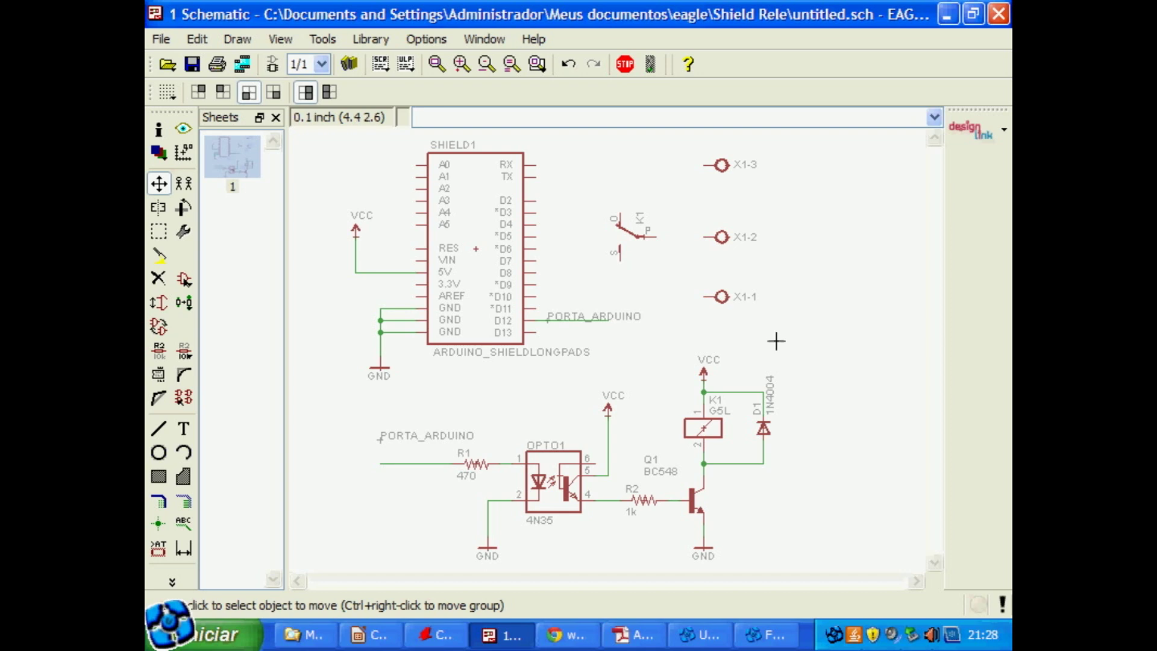
pyautogui.click(723, 164)
pyautogui.click(724, 177)
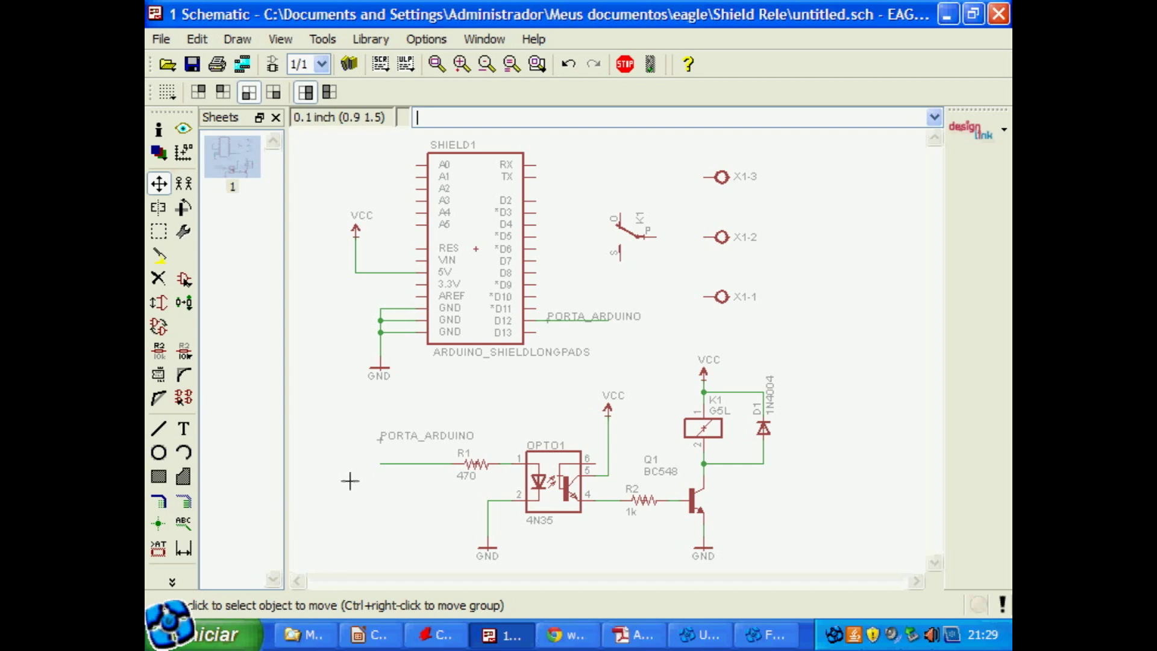
# Draw a straight net from the K1 contact's P pin to terminal X1-2
pyautogui.click(185, 503)
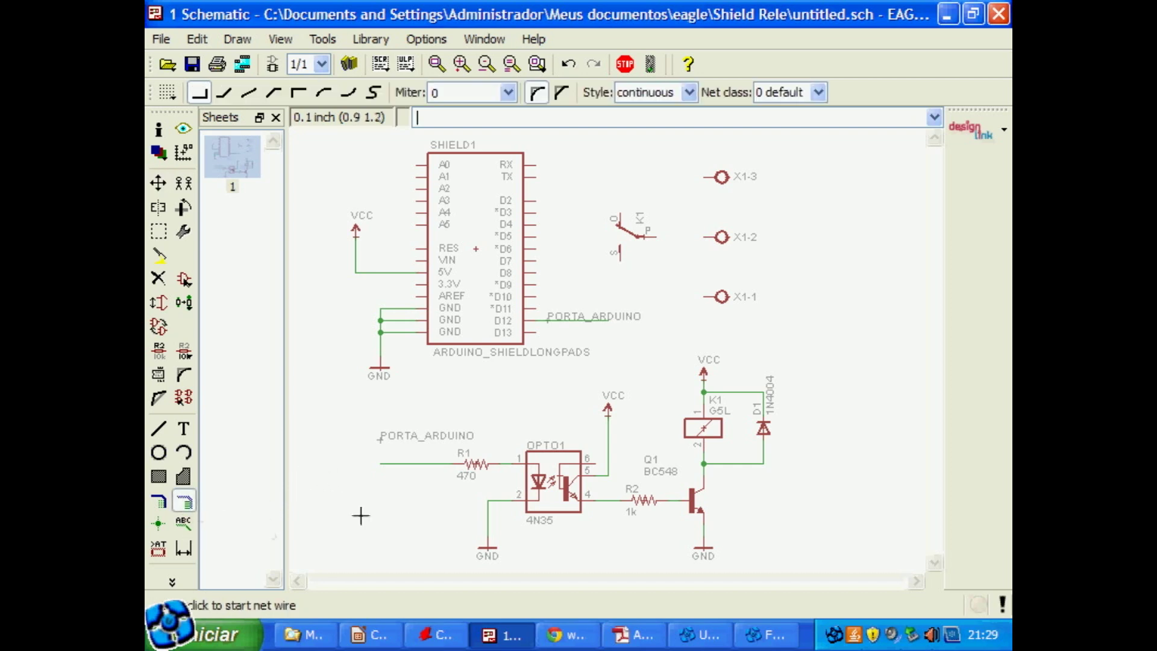
pyautogui.click(655, 236)
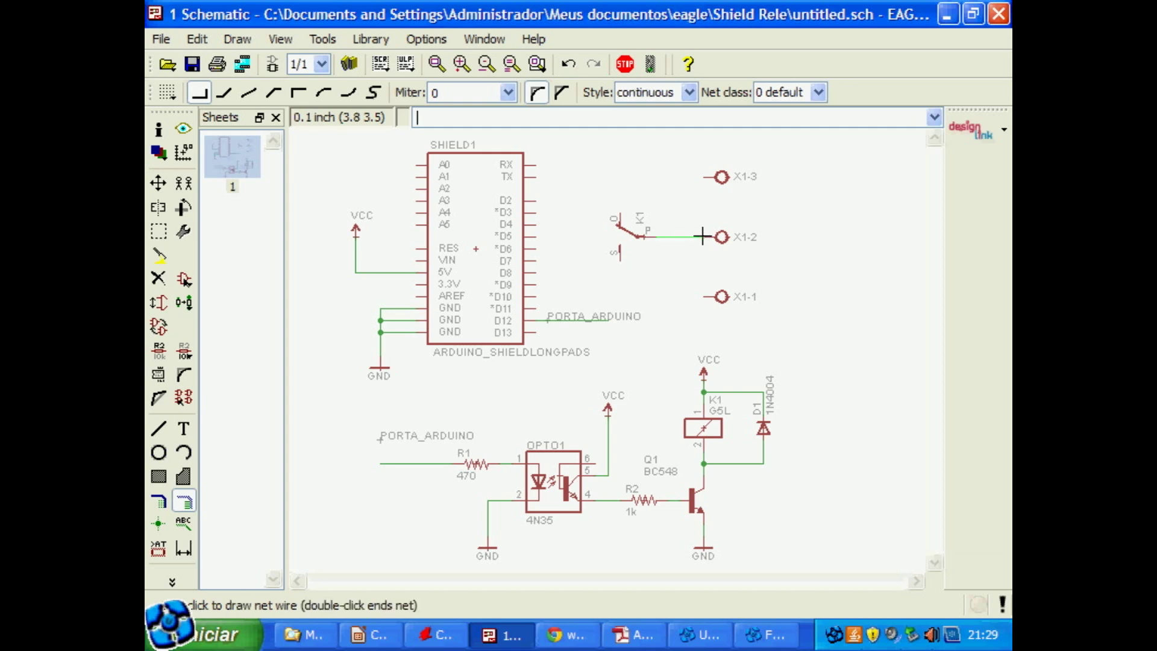
pyautogui.click(709, 236)
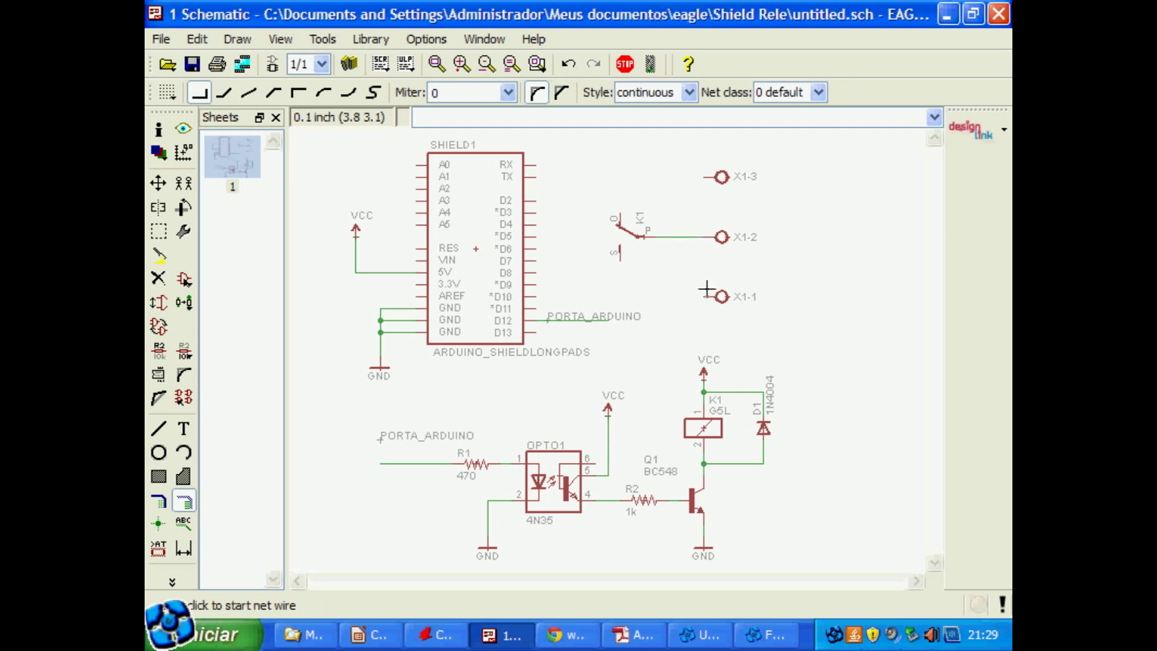
# Draw right-angle nets from the K1 contact's O pin to terminal X1-3 and from its S pin to terminal X1-1
pyautogui.click(620, 215)
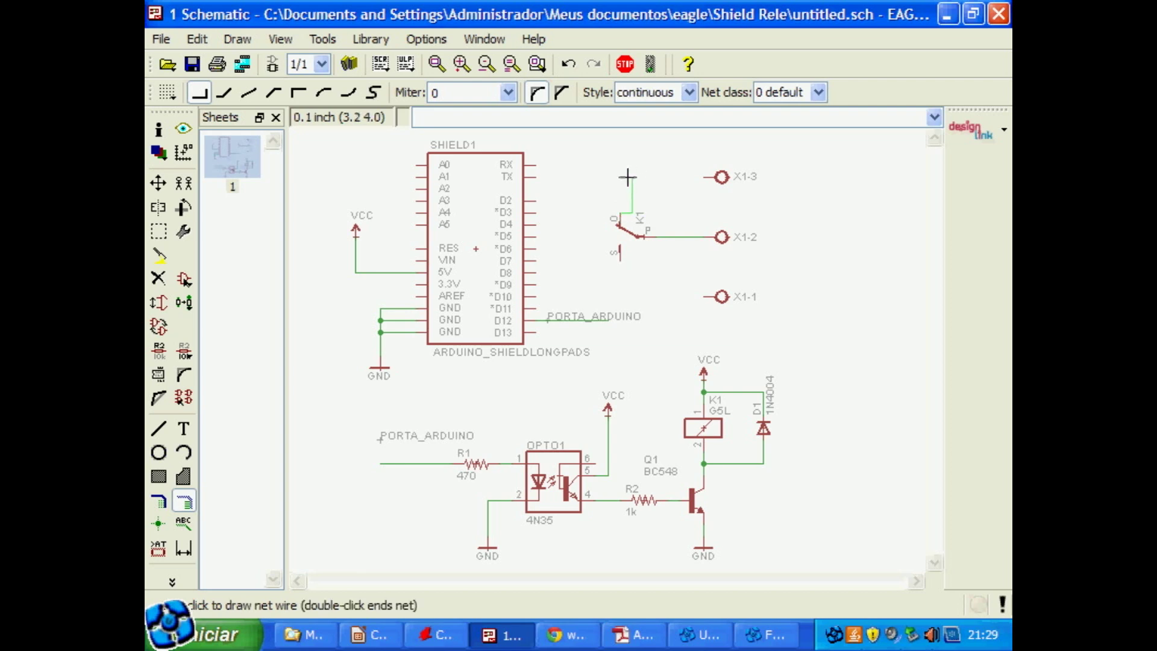
pyautogui.click(300, 92)
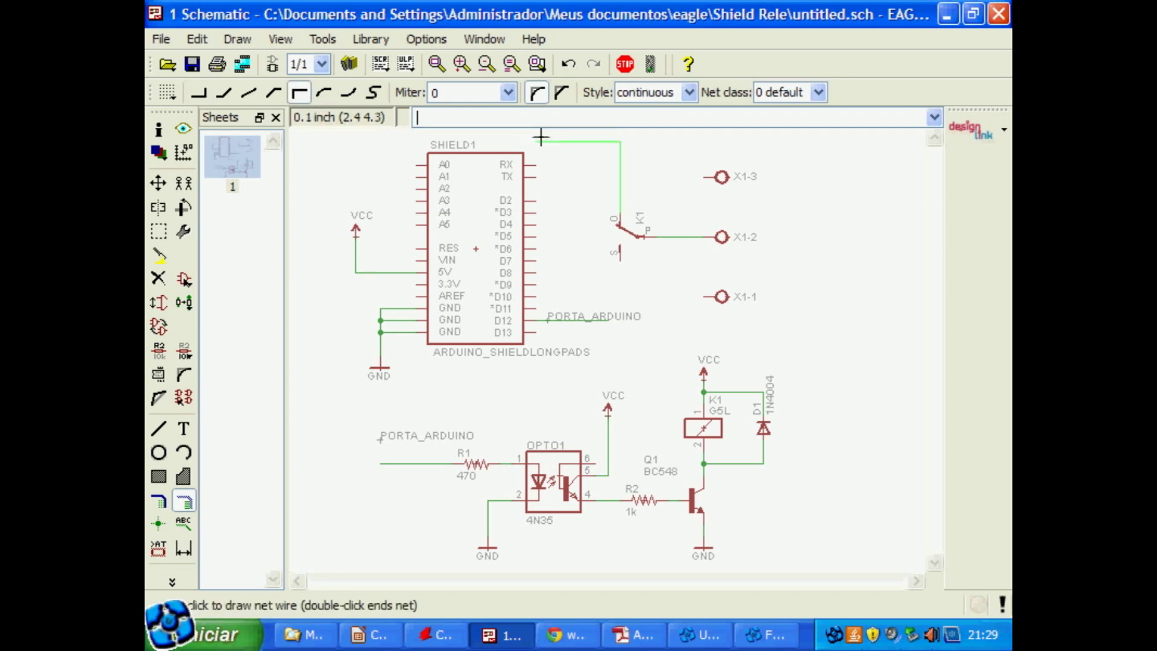
pyautogui.click(703, 178)
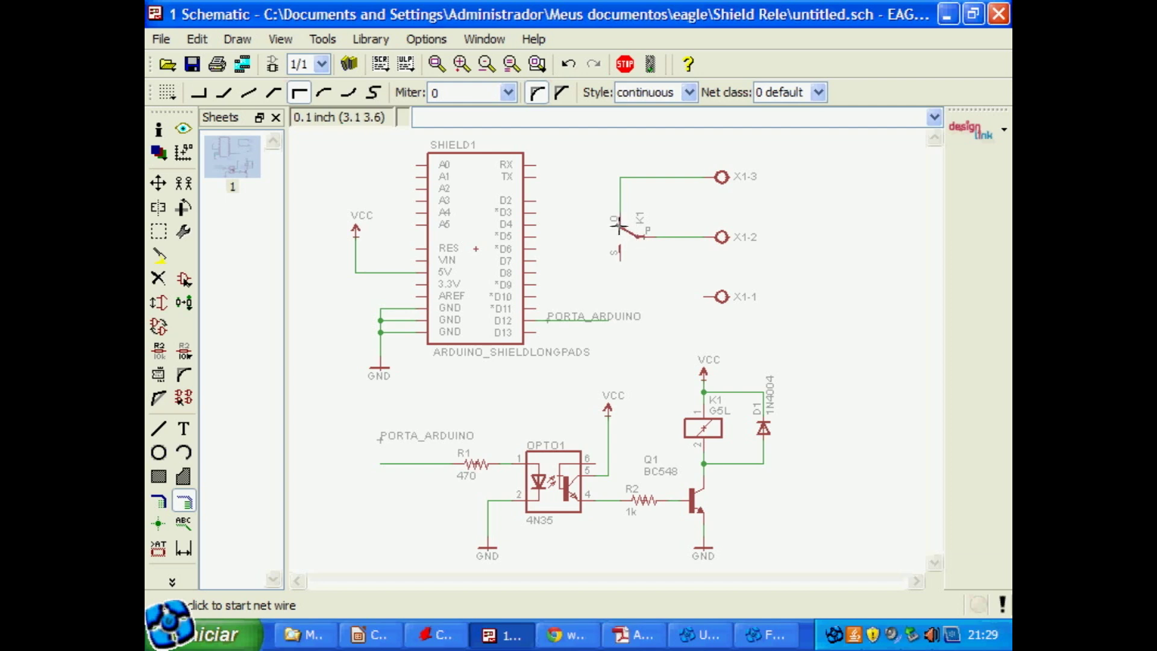
pyautogui.click(620, 259)
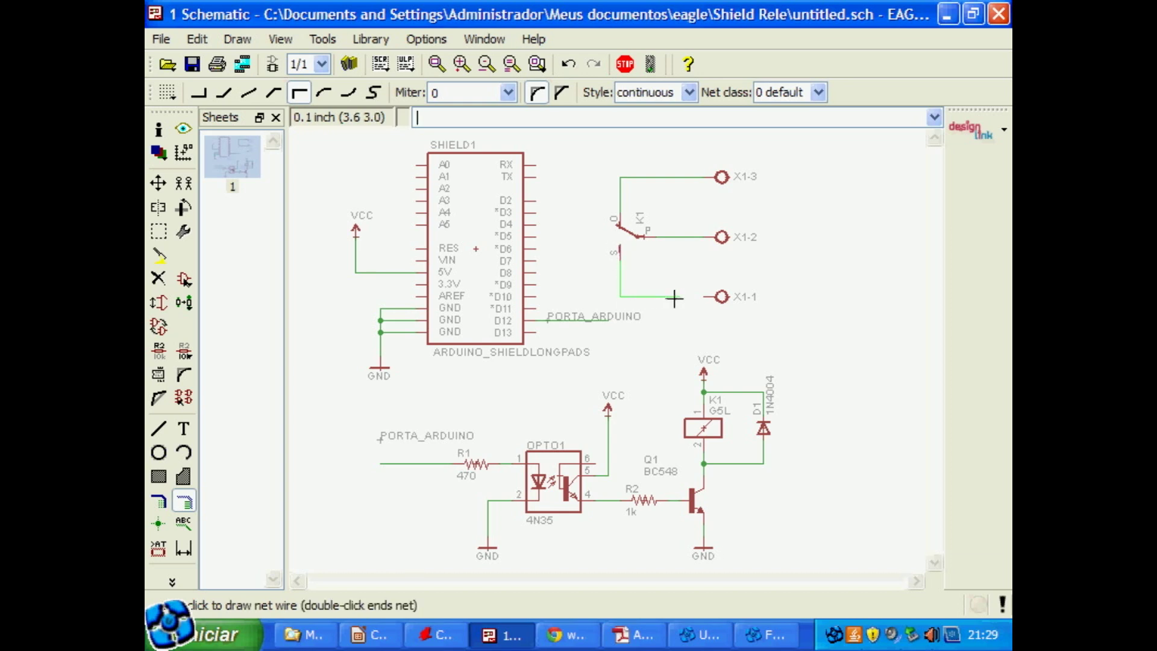
pyautogui.click(704, 297)
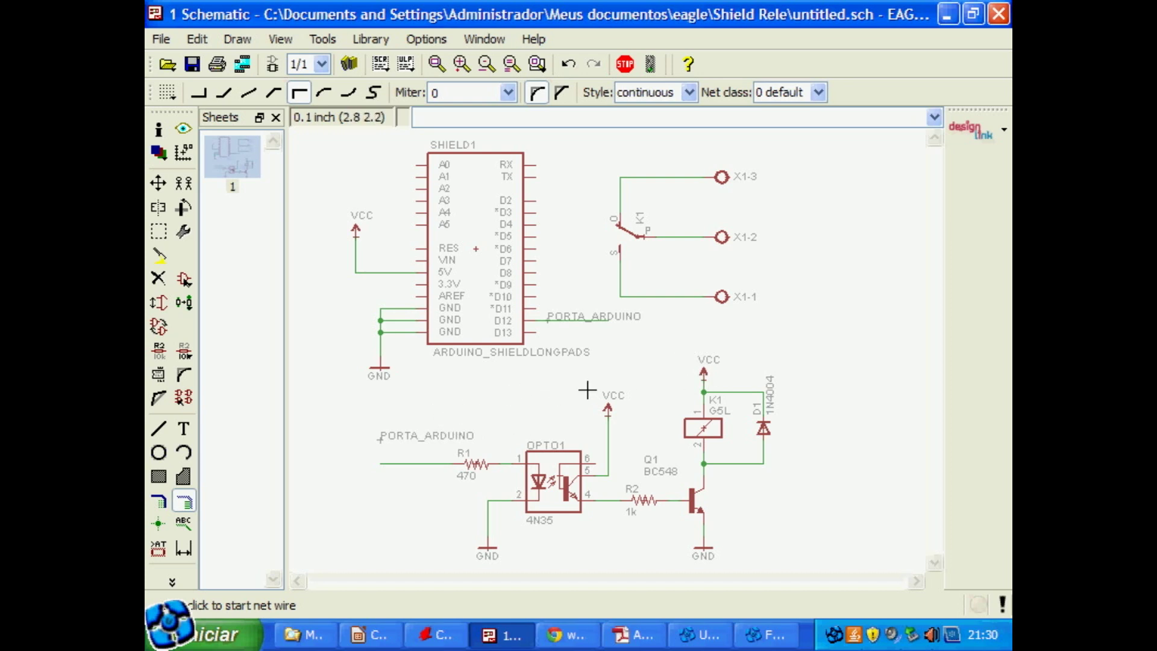
# Move the PORTA_ARDUINO label near R1 down and outward to the free end of R1's input net
pyautogui.press('F7')
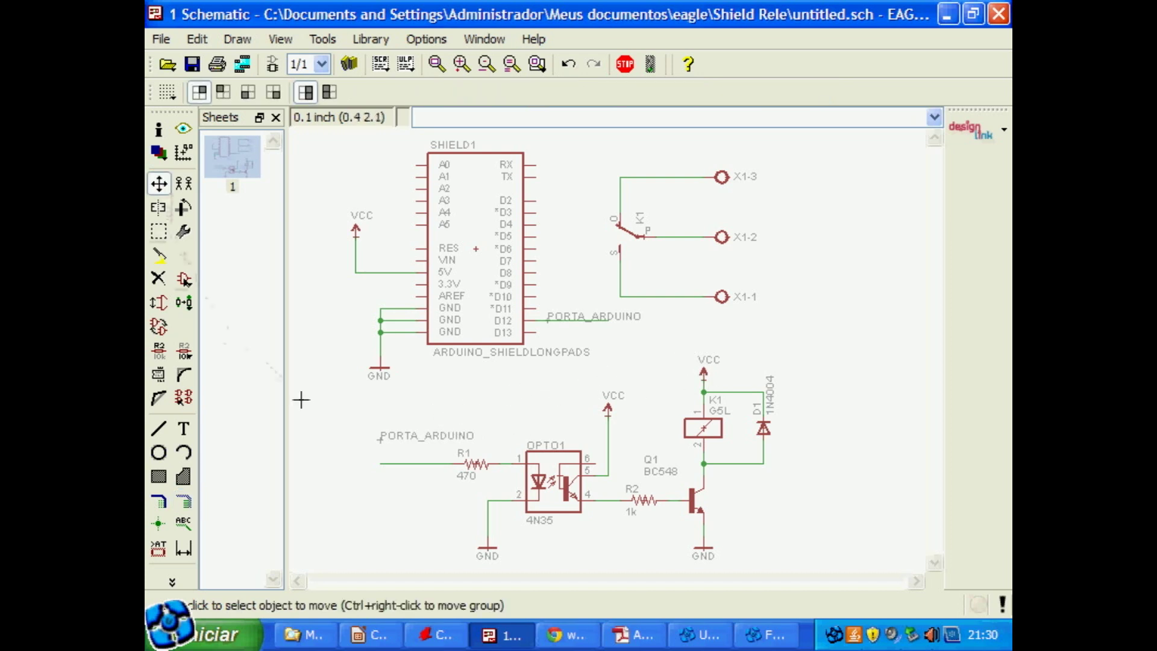
pyautogui.click(378, 439)
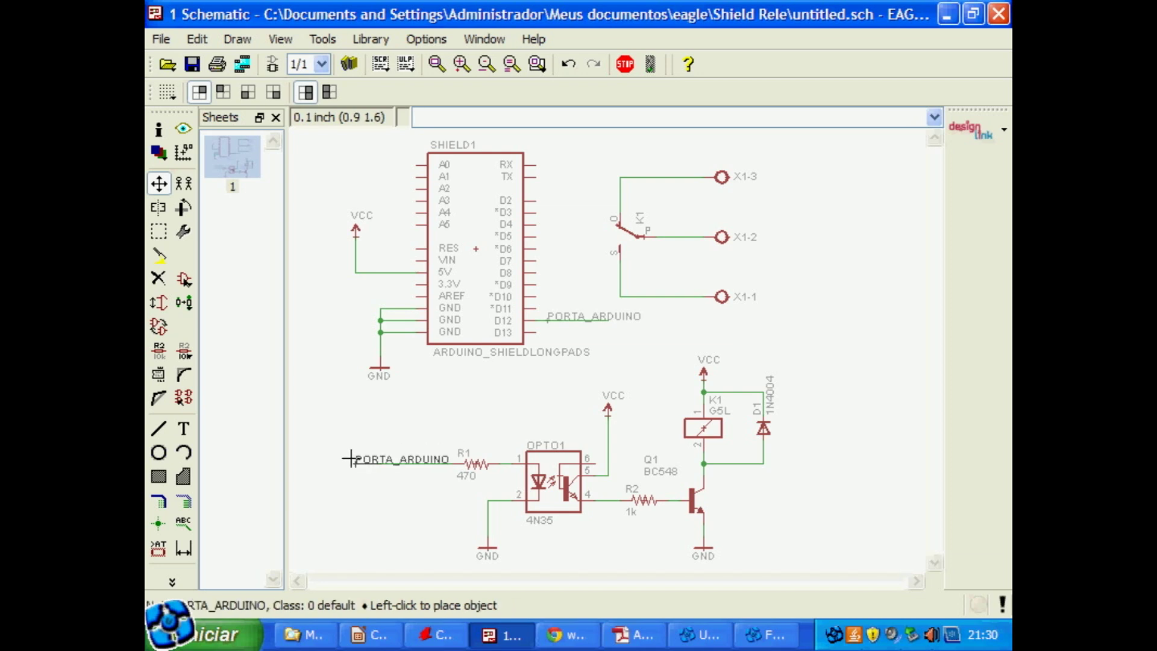
pyautogui.click(350, 459)
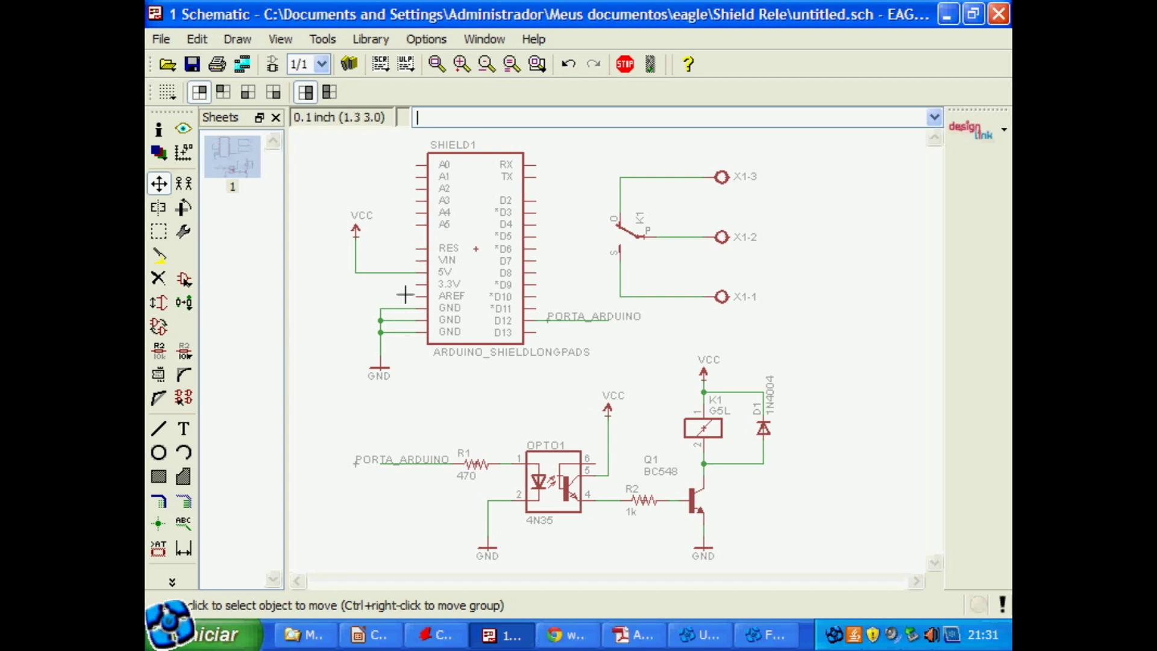
# Search the component library for led5mm and preview the LED5MM device from the led library
pyautogui.click(183, 278)
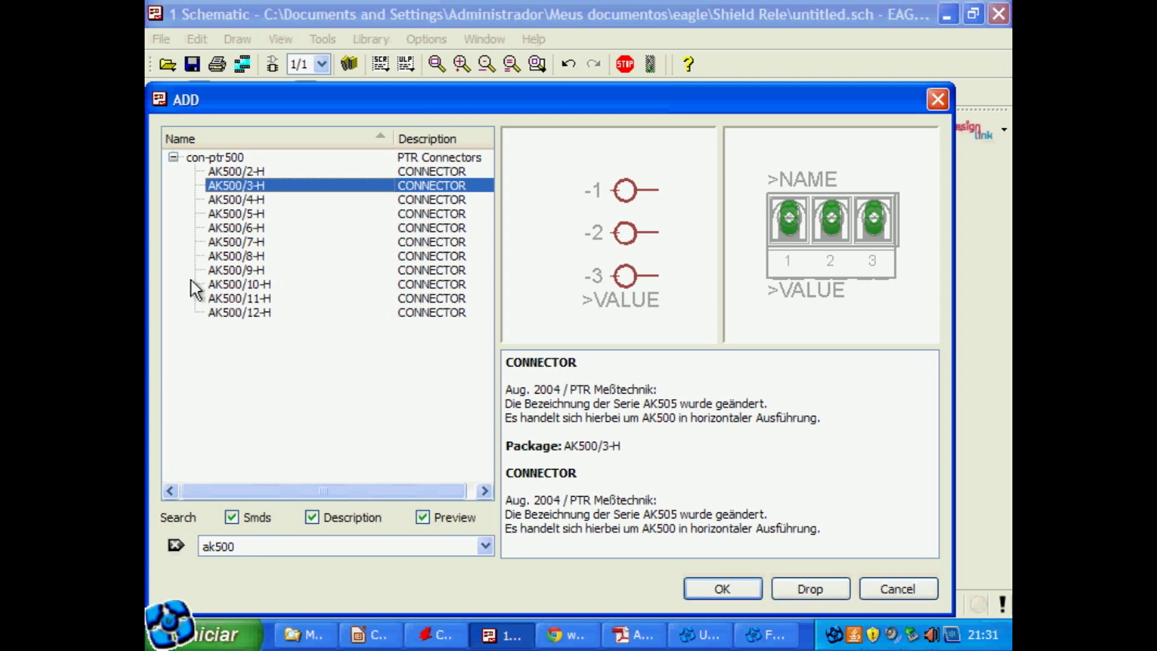
pyautogui.moveTo(249, 537); pyautogui.dragTo(194, 539)
pyautogui.write('rel')
pyautogui.write('5mm')
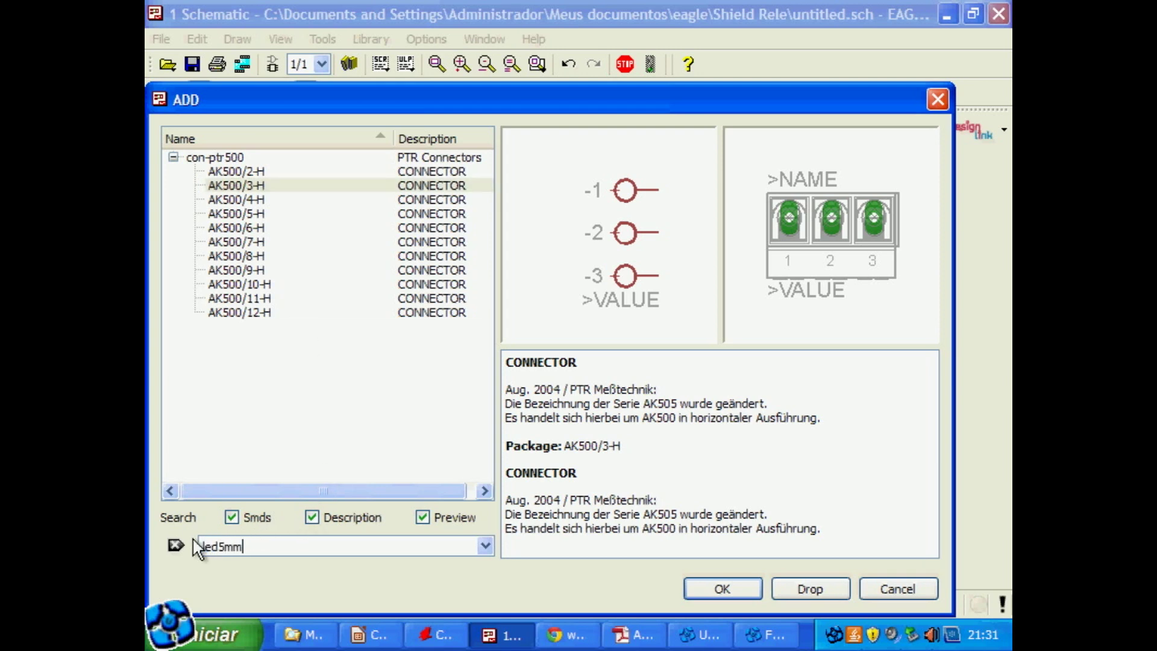
pyautogui.press('Return')
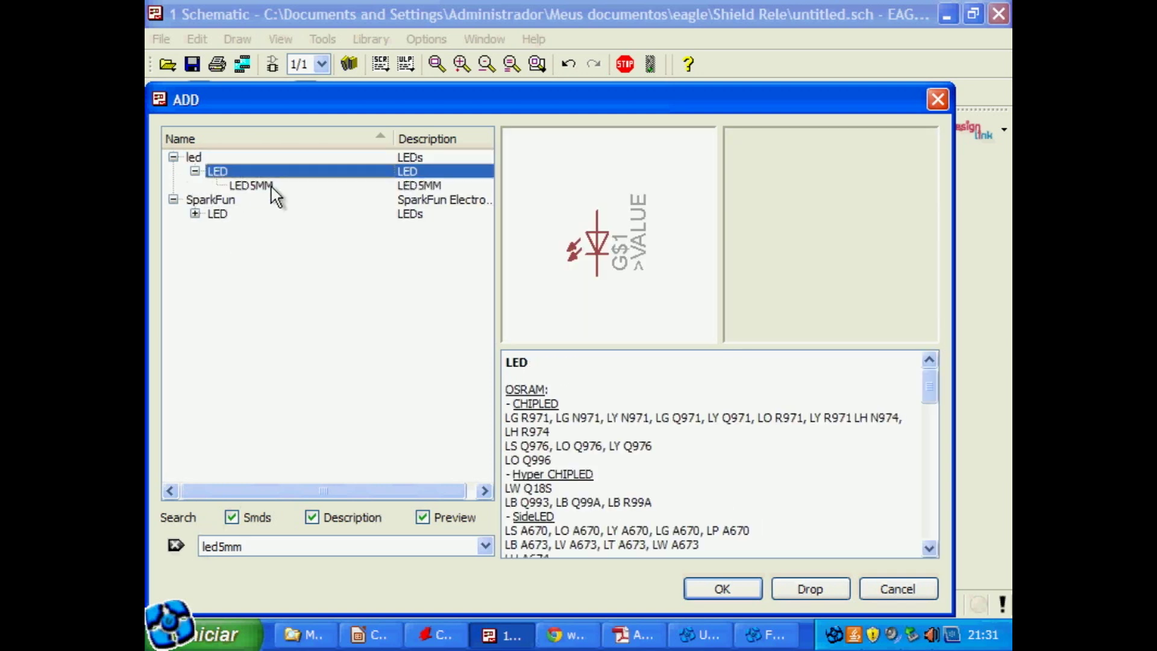
pyautogui.click(280, 186)
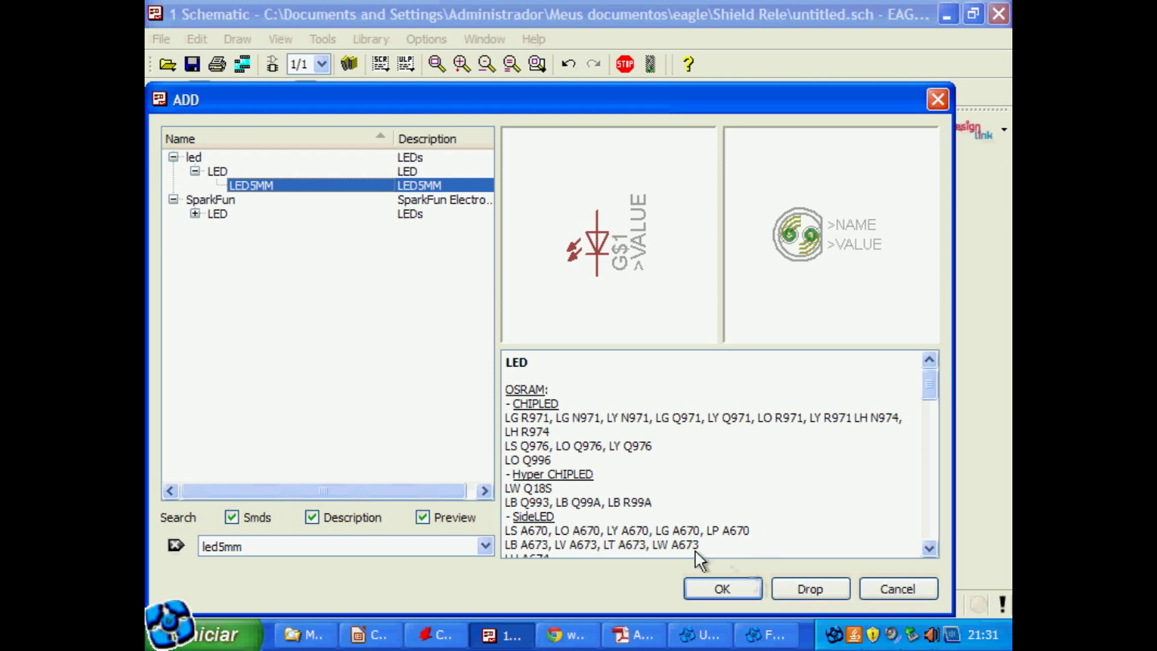
# Choose the SparkFun library's LED5MM instead and place two of these LEDs side by side in the free area beside connector X1
pyautogui.click(194, 214)
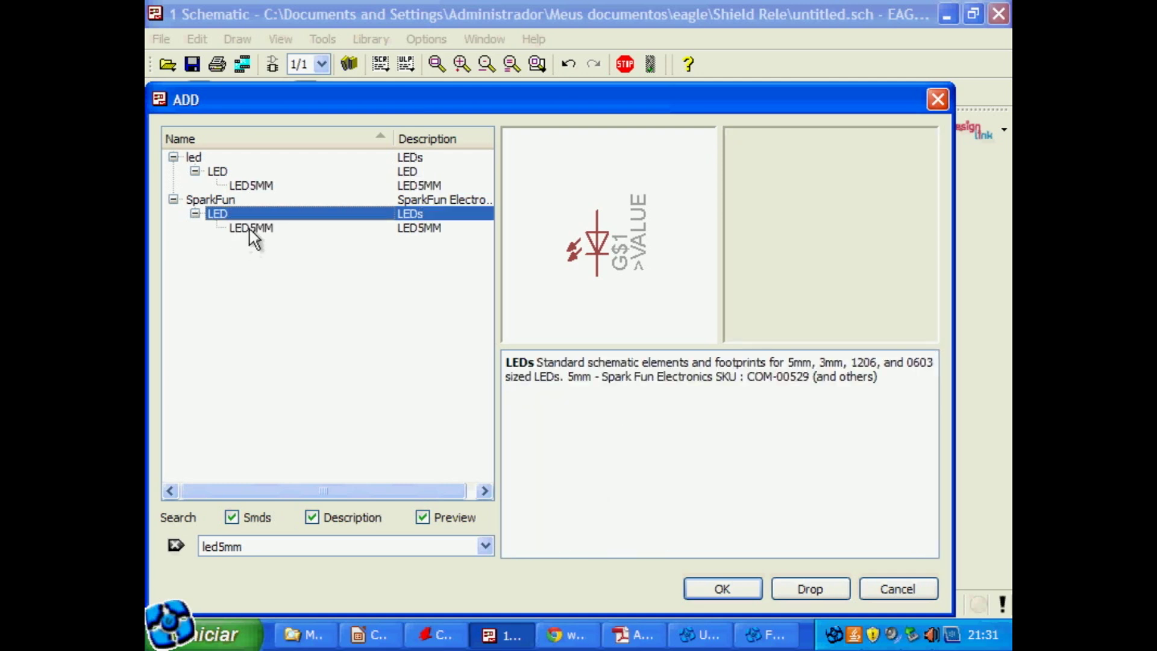
pyautogui.click(249, 227)
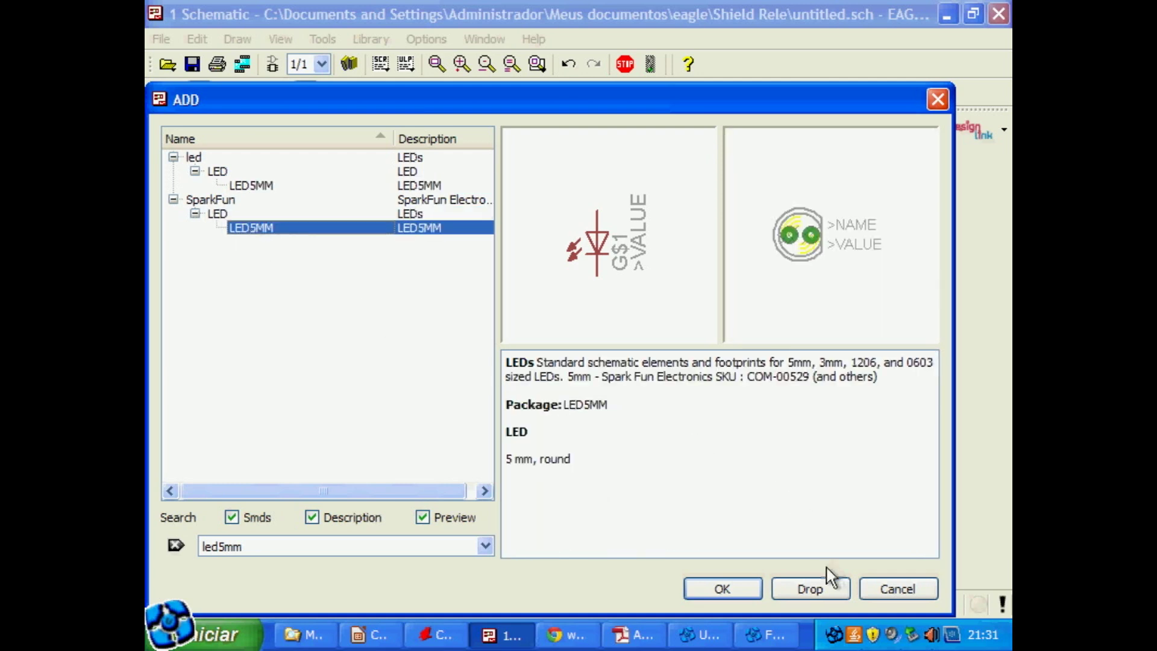
pyautogui.click(709, 590)
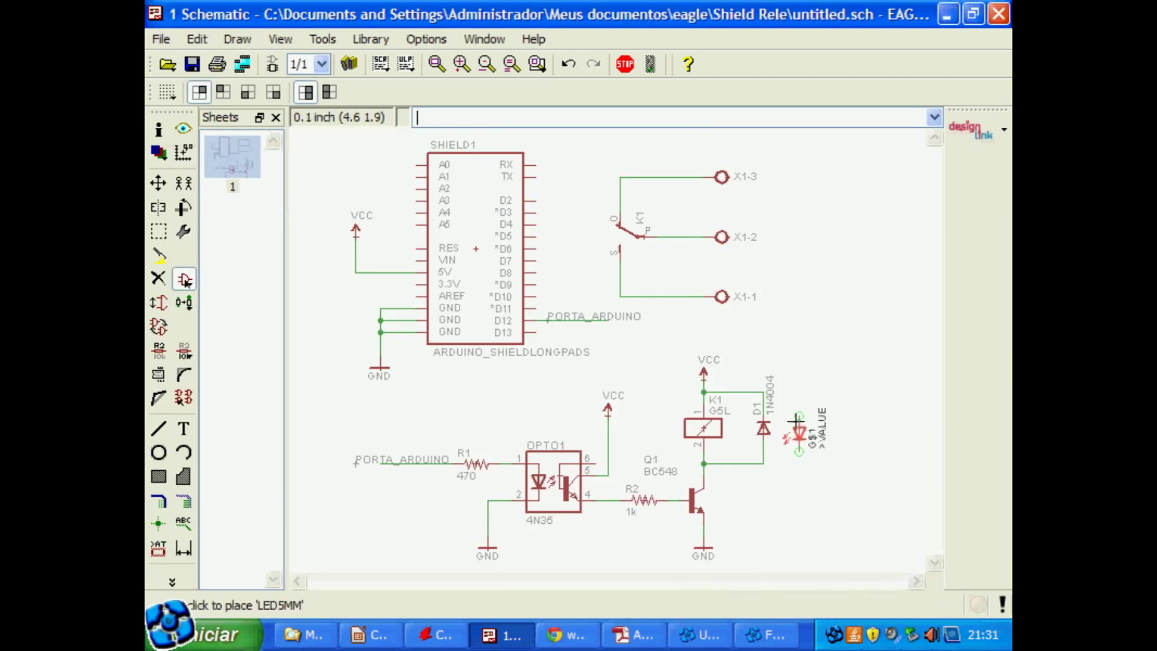
pyautogui.click(824, 246)
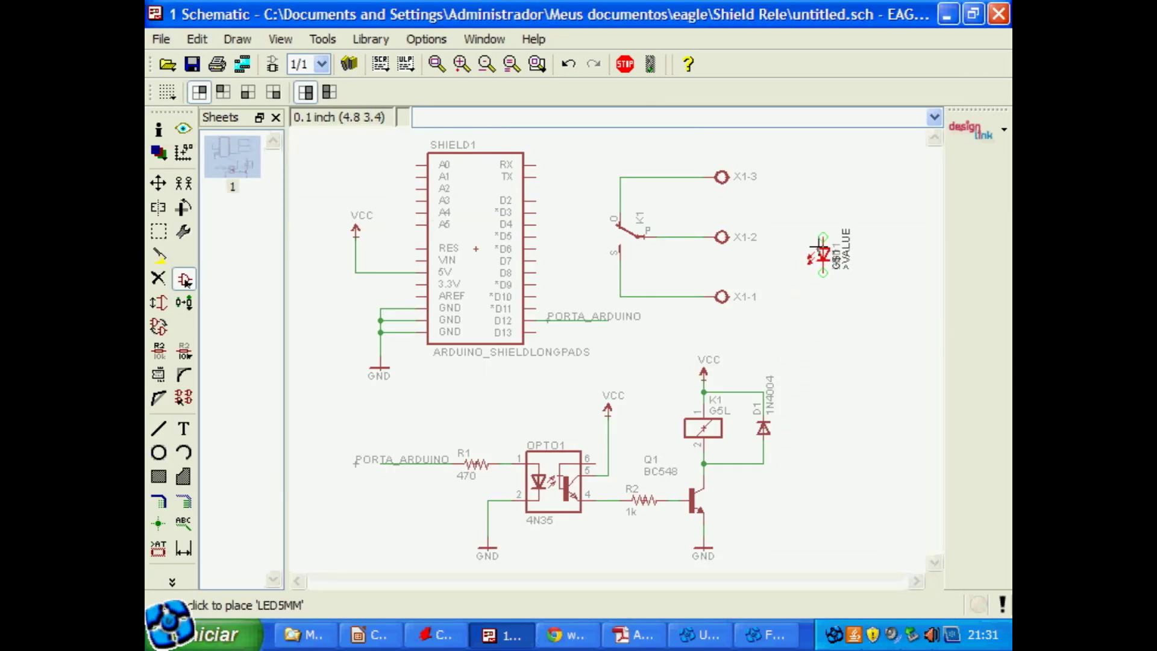
pyautogui.click(869, 255)
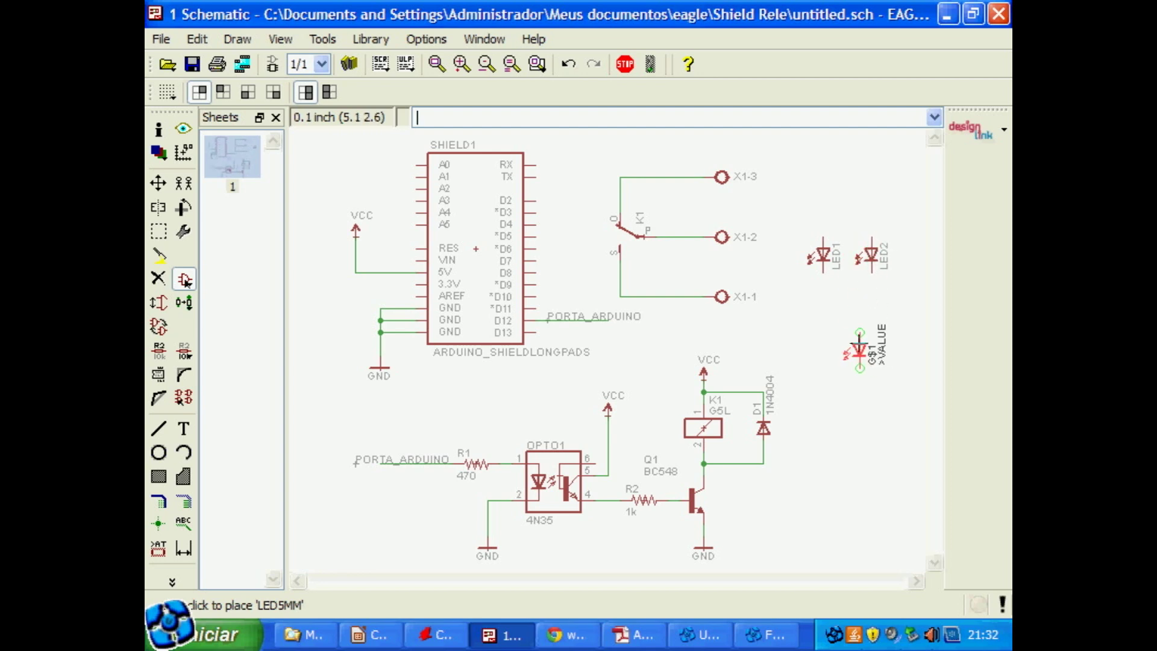
# Stop placing LEDs, then copy the 470 resistor R1 vertically above LED1 and copy it again above LED2
pyautogui.press('Escape')
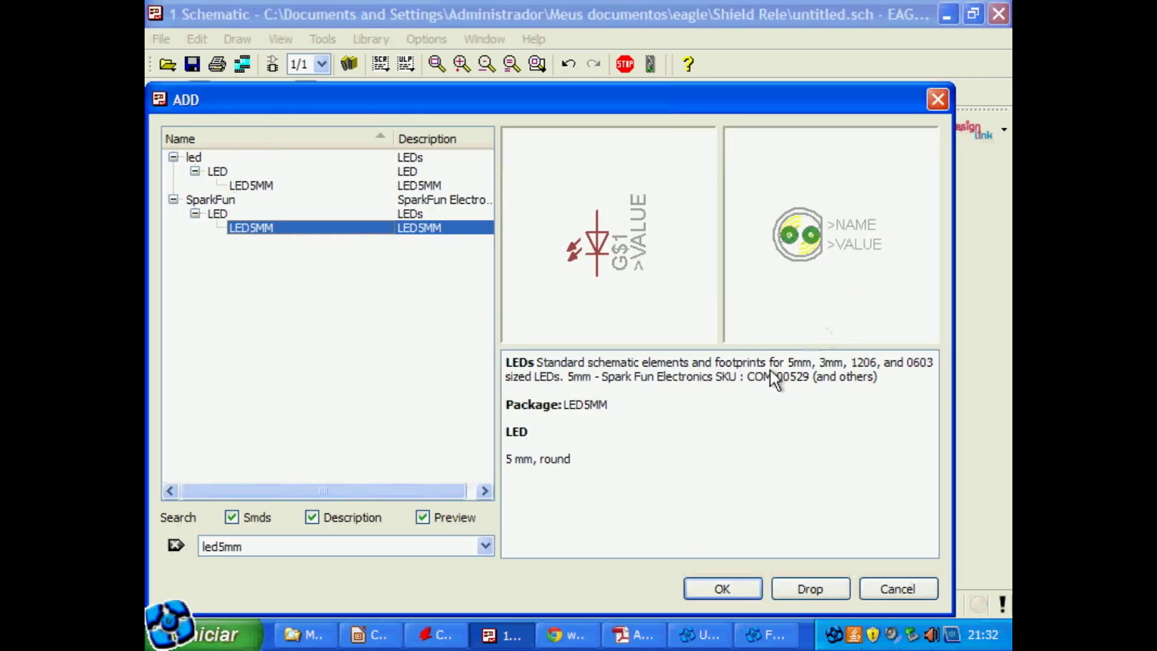
pyautogui.click(888, 581)
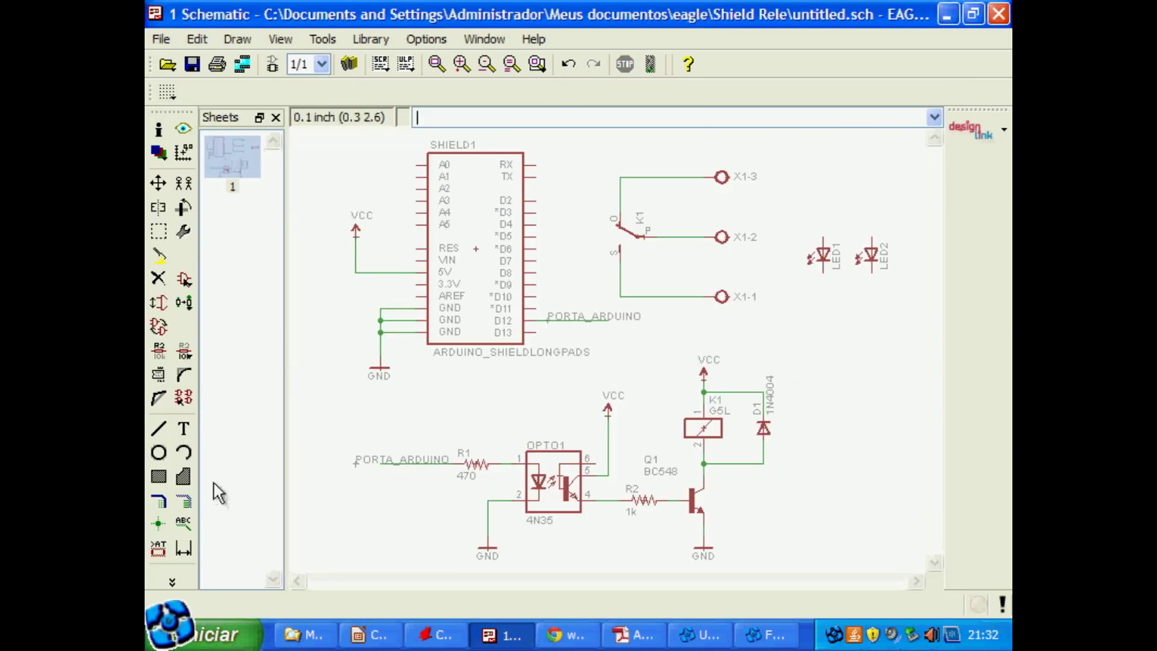
pyautogui.click(185, 184)
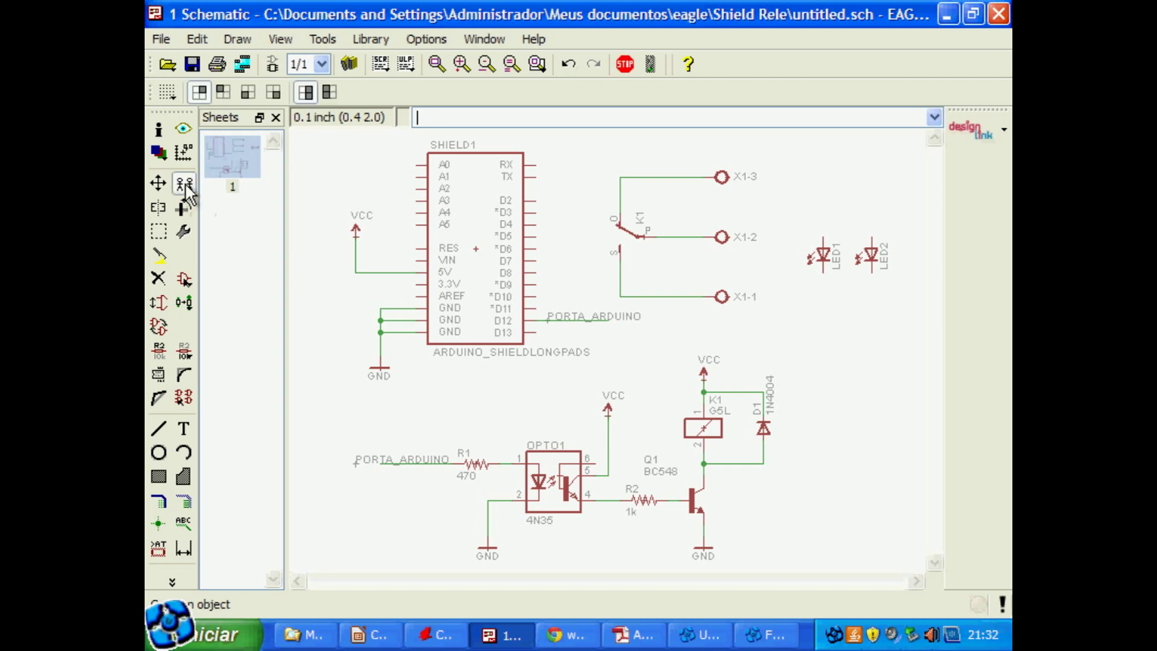
pyautogui.click(473, 463)
pyautogui.rightClick(813, 201)
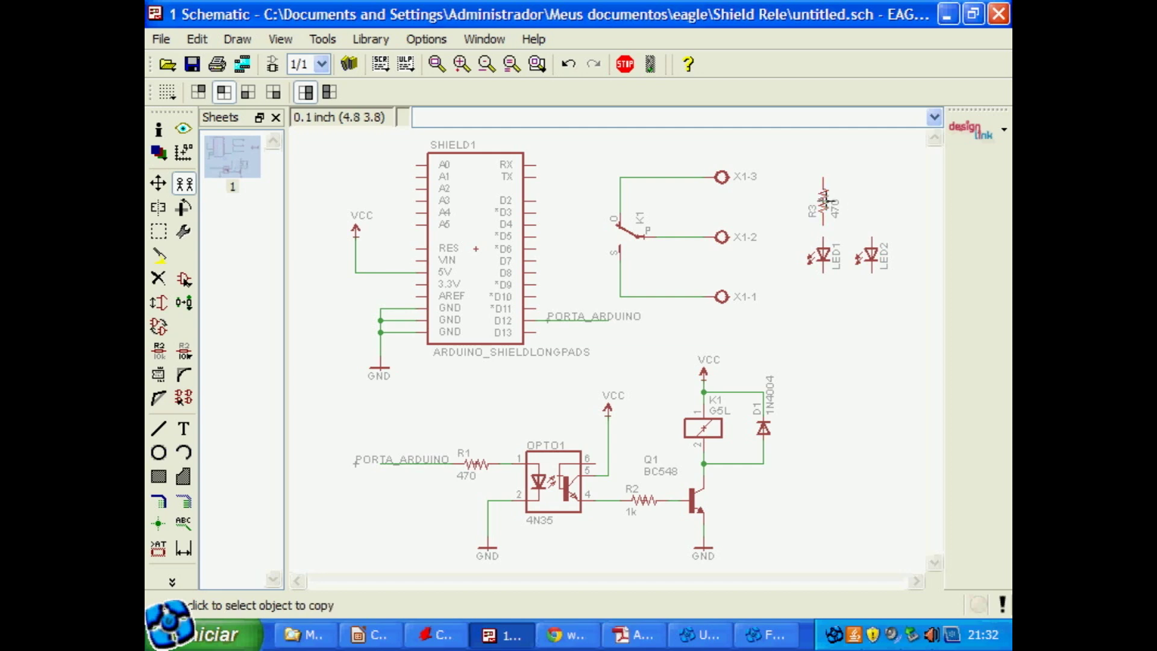
pyautogui.click(825, 201)
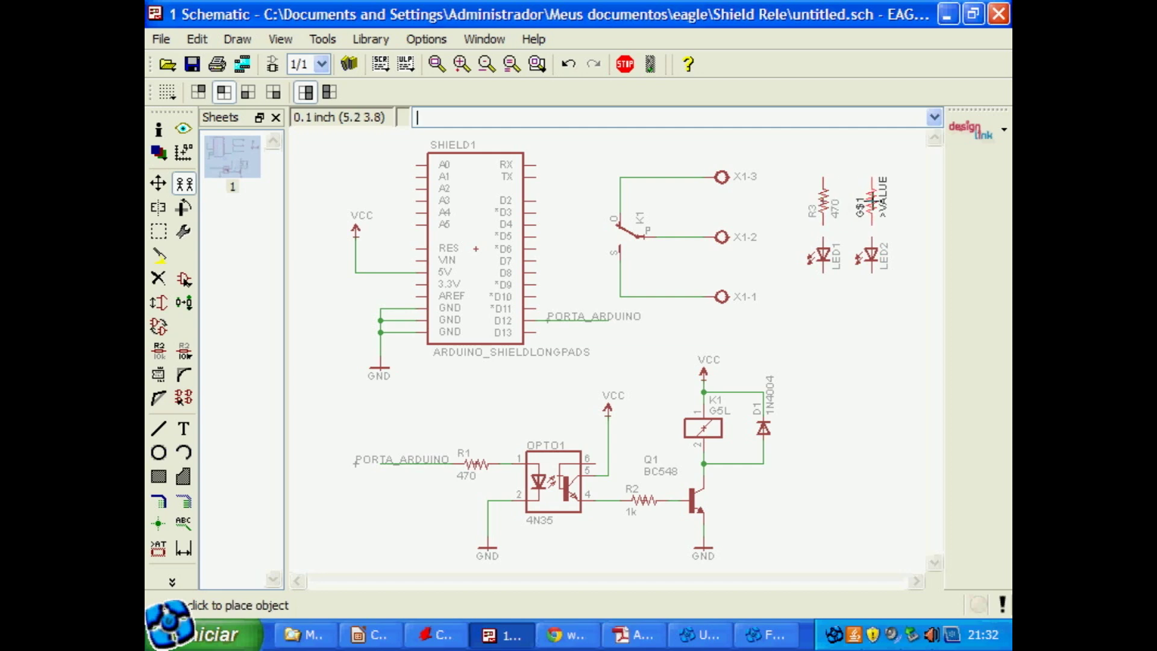
pyautogui.click(872, 201)
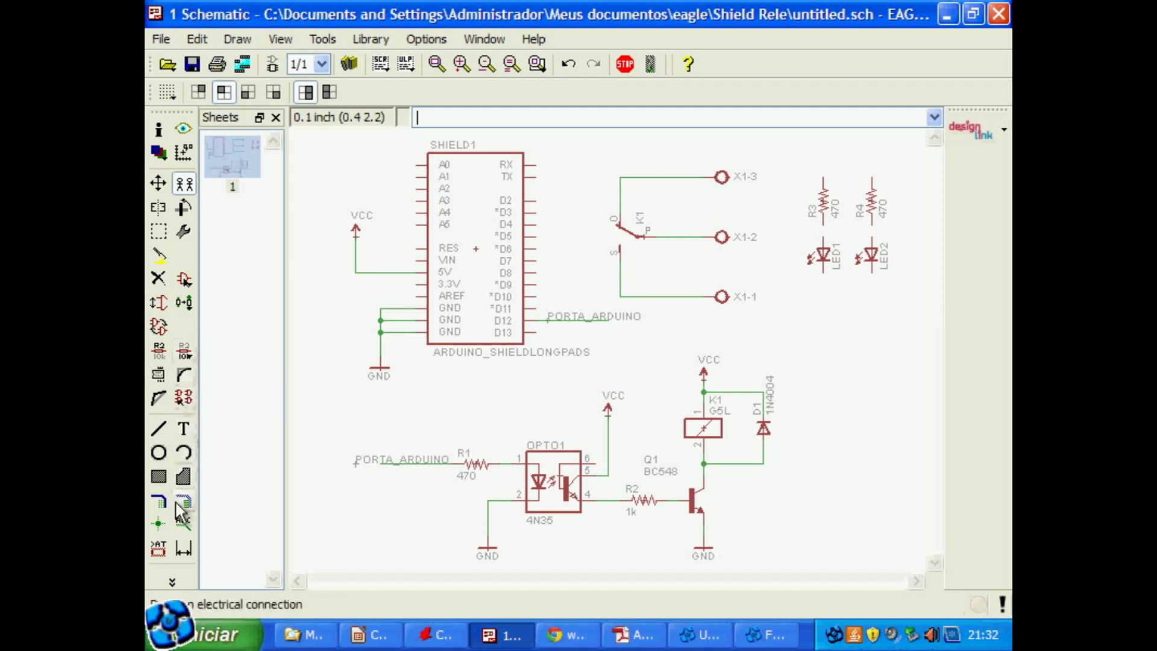
# Copy a VCC symbol to above resistor R3 and a GND symbol to below each of LED1 and LED2
pyautogui.click(608, 409)
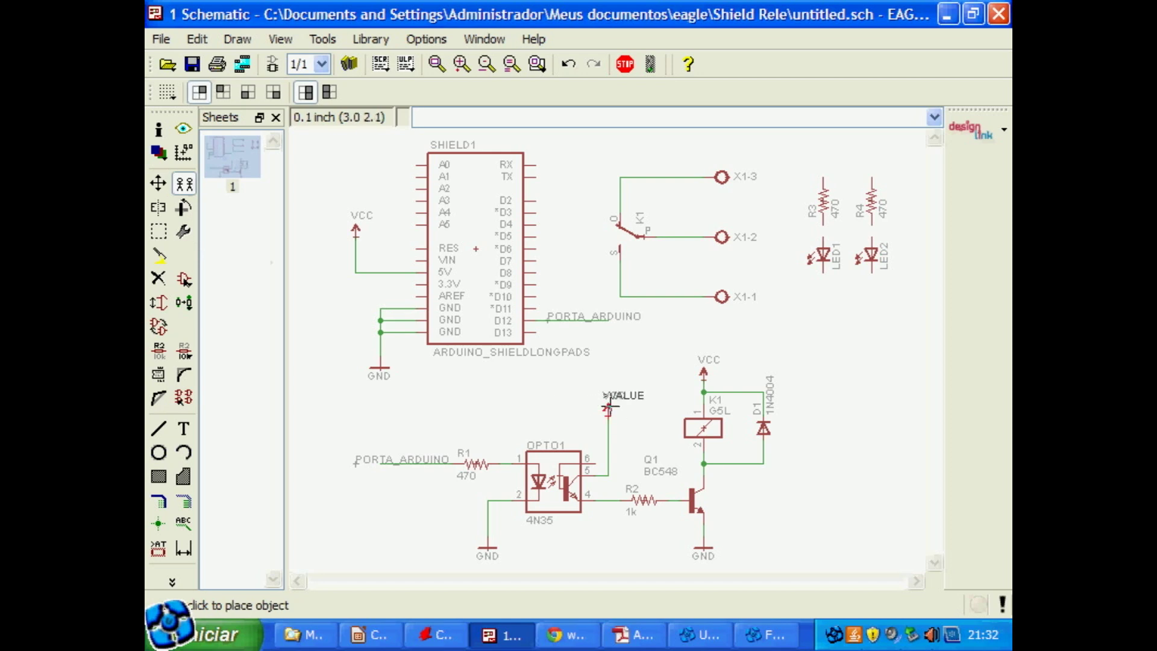
pyautogui.click(820, 146)
pyautogui.click(701, 545)
pyautogui.click(824, 306)
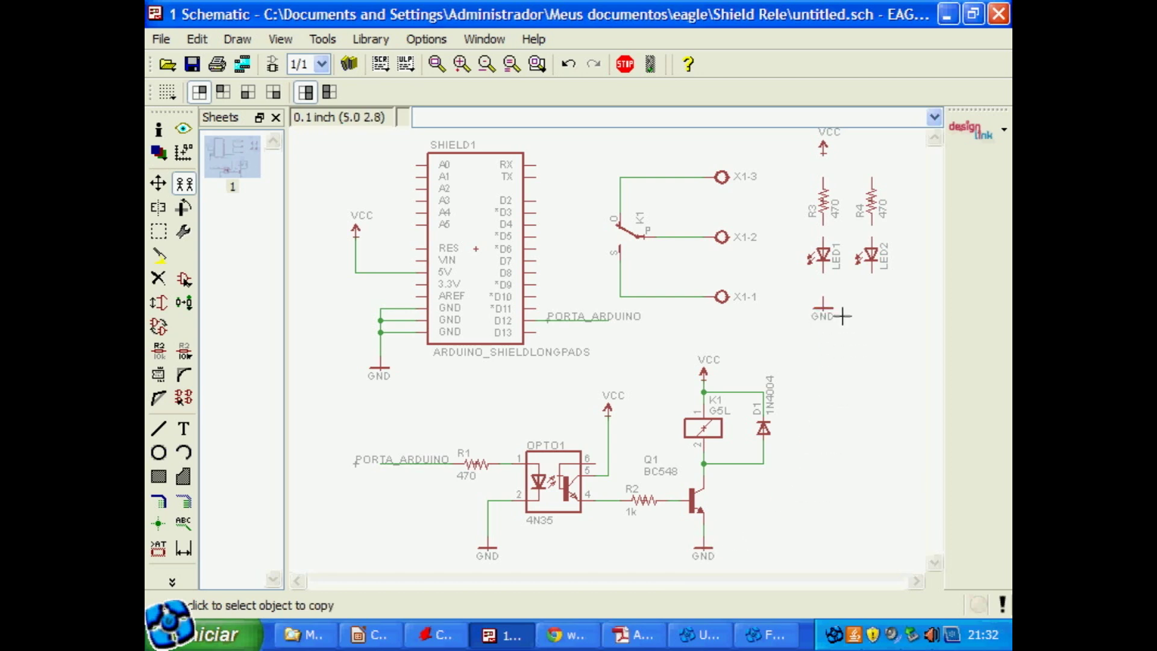
pyautogui.click(823, 308)
pyautogui.click(872, 306)
# Draw nets joining VCC, R3, LED1 and GND in series, and connect LED2 to its GND symbol and to R4
pyautogui.click(186, 502)
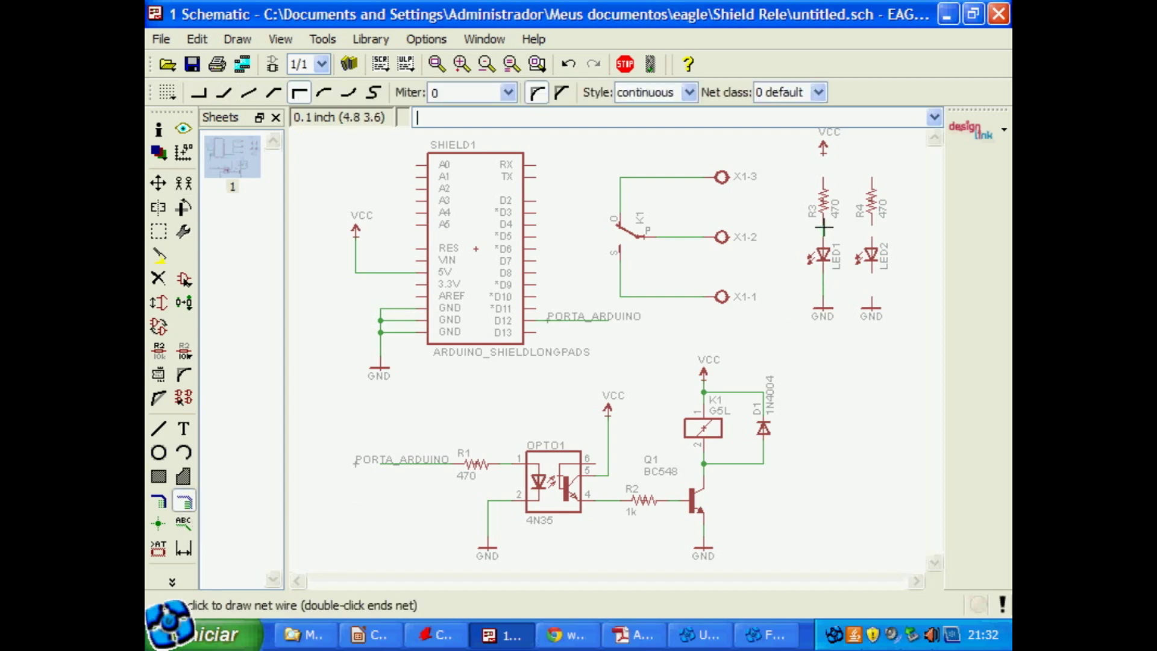
pyautogui.click(824, 182)
pyautogui.doubleClick(824, 152)
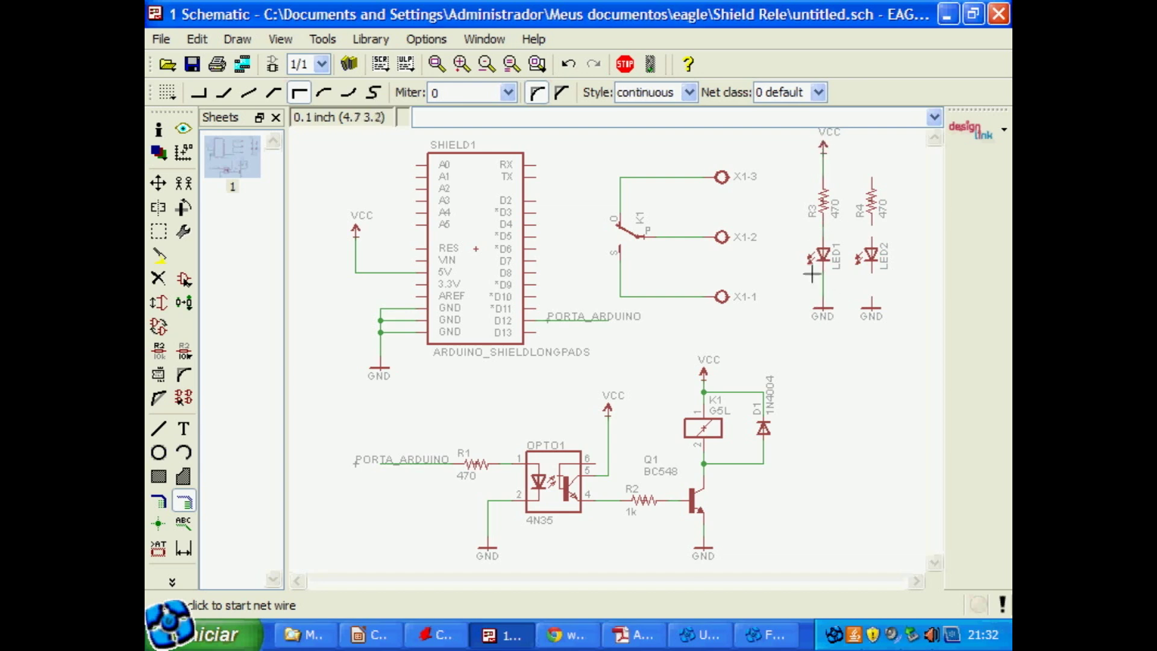
pyautogui.click(872, 296)
pyautogui.doubleClick(872, 271)
pyautogui.click(872, 236)
pyautogui.doubleClick(871, 224)
# Draw a right-angle net from R4's free end up and outward, ending it open in the empty area
pyautogui.moveTo(894, 194); pyautogui.dragTo(672, 243, button='middle')
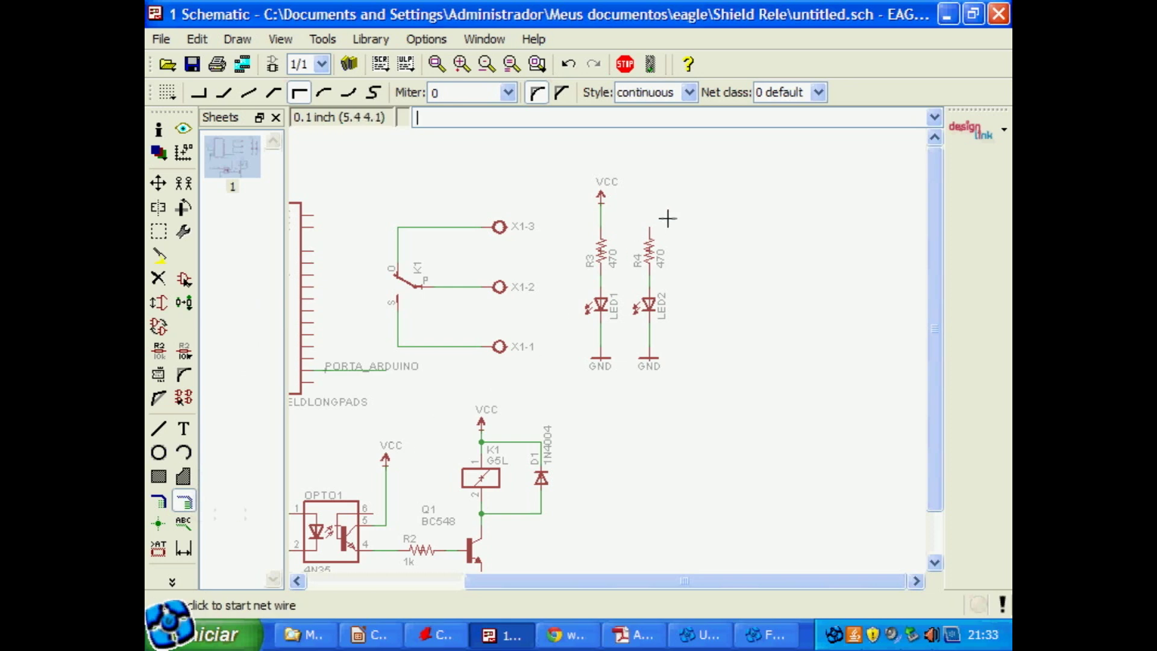
pyautogui.click(649, 228)
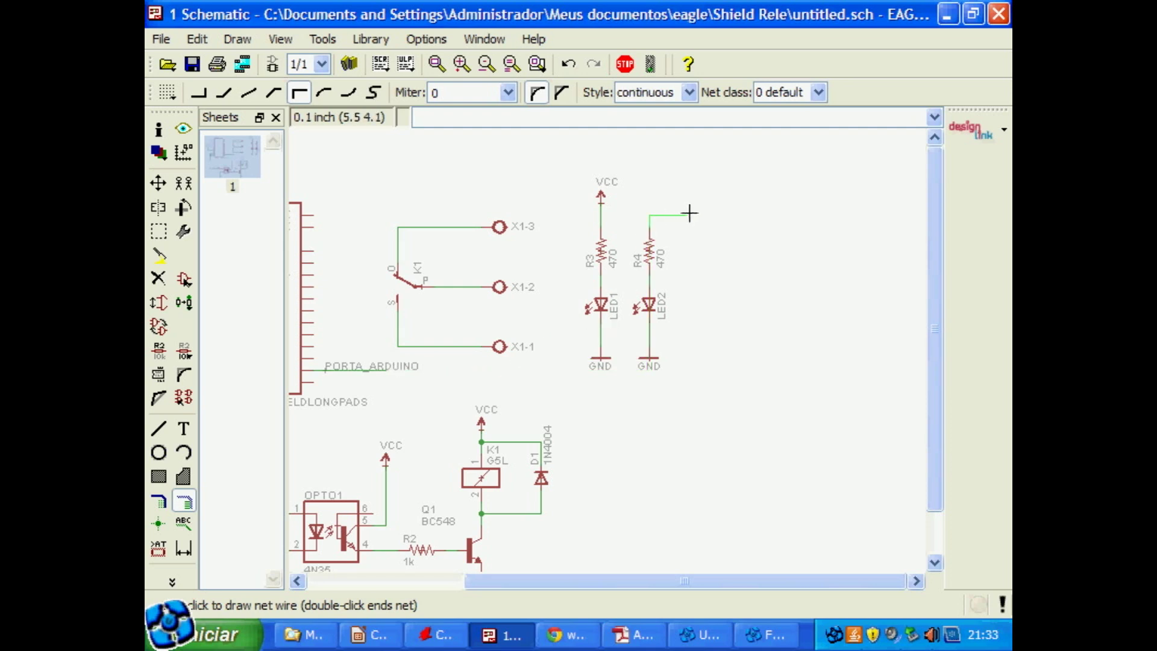
pyautogui.click(766, 215)
pyautogui.press('Escape')
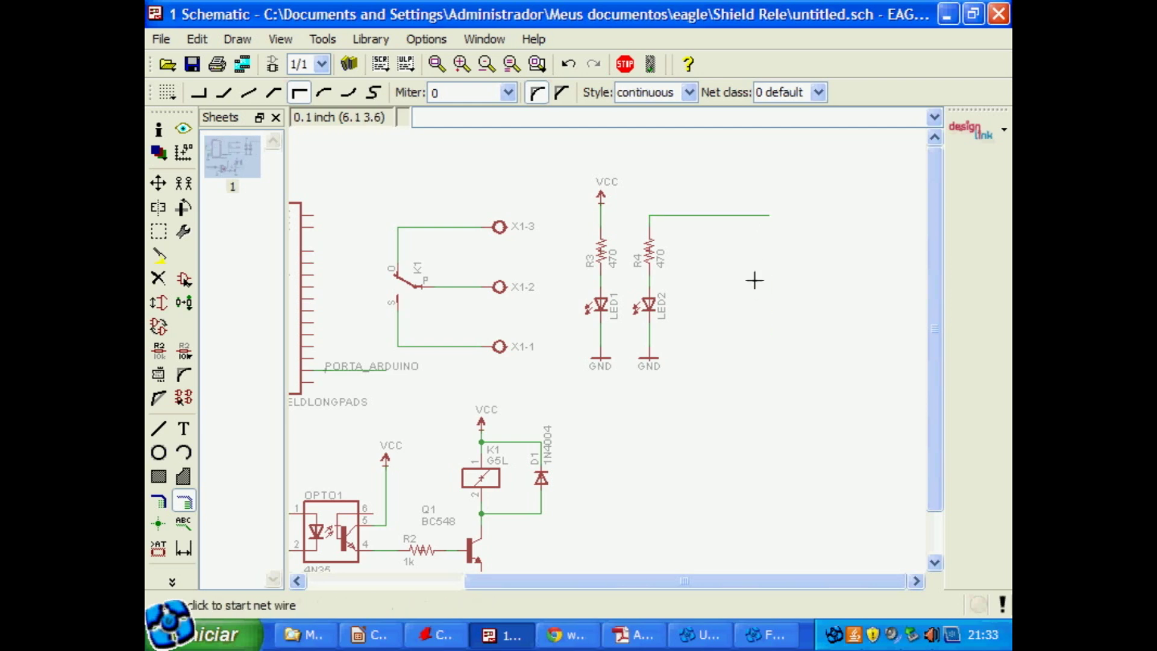
# Rename R4's open net to PORTA_ARDUINO and accept connecting it with the existing net of that name
pyautogui.click(160, 351)
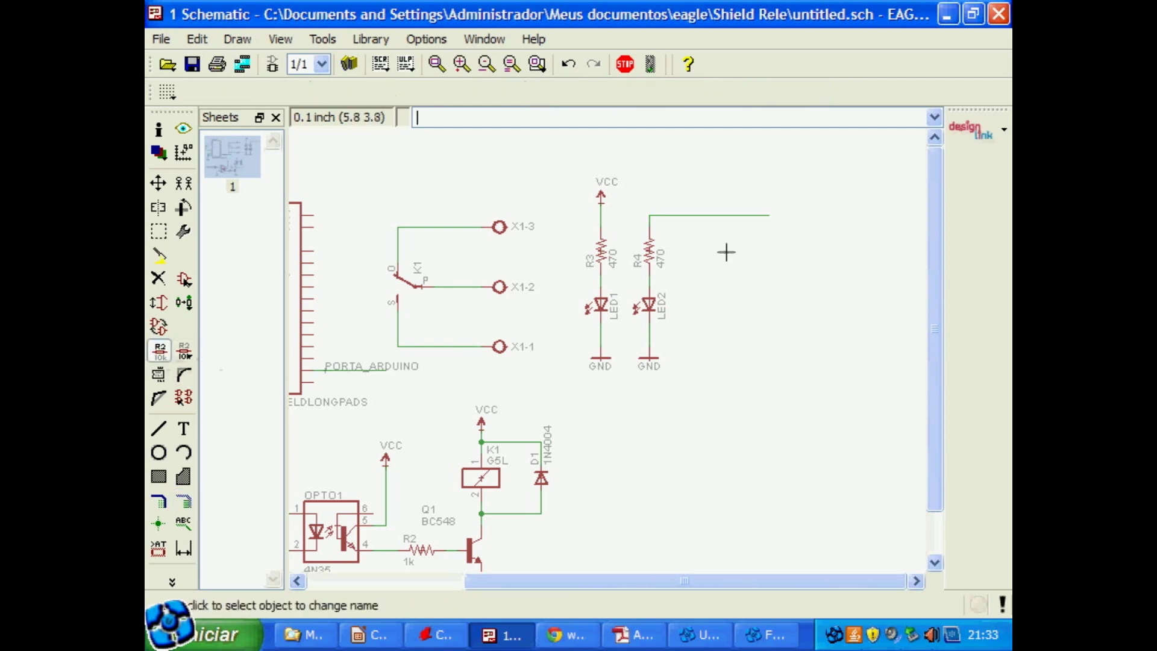
pyautogui.click(727, 215)
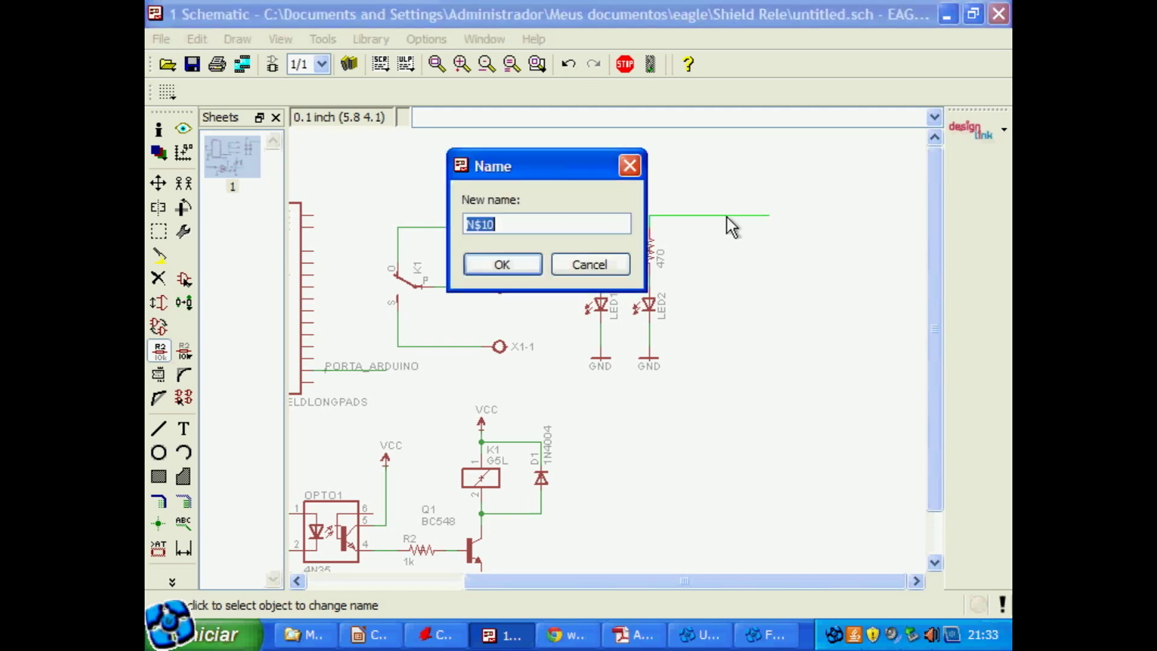
pyautogui.write('PORTA_ARDUINO')
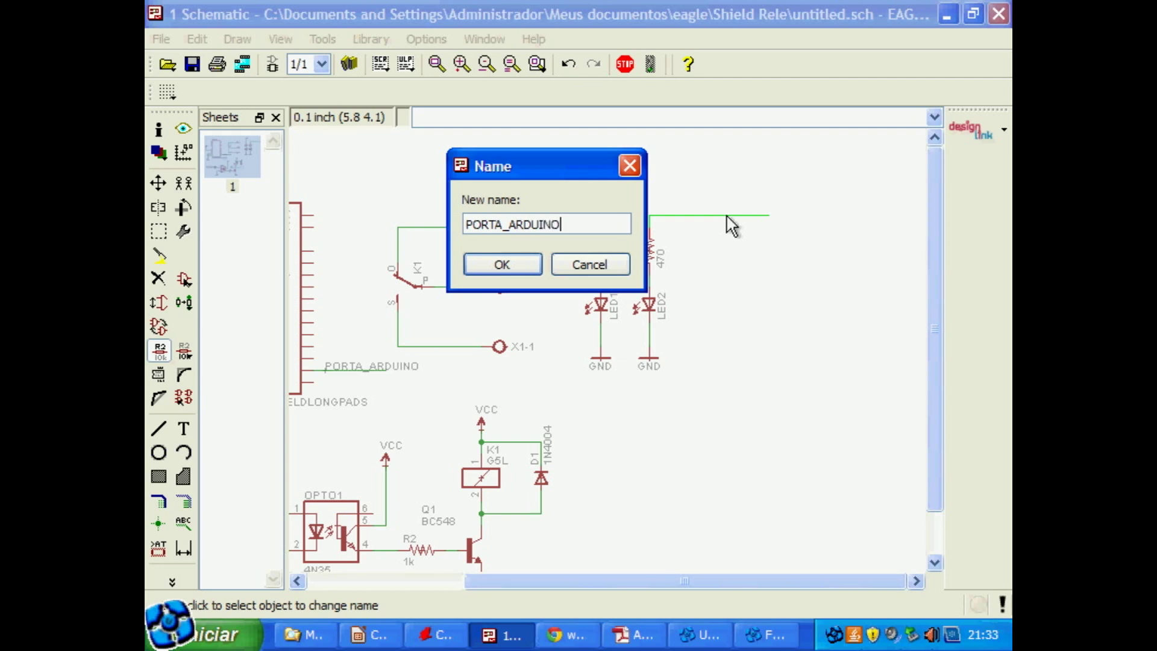
pyautogui.press('Return')
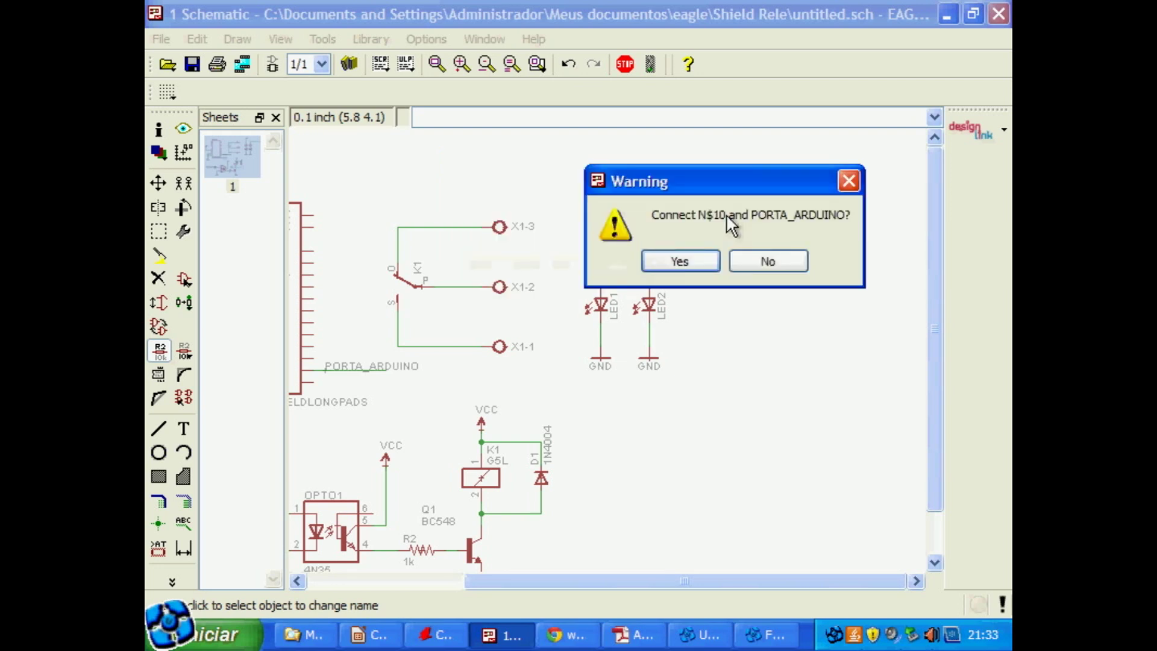
pyautogui.click(680, 261)
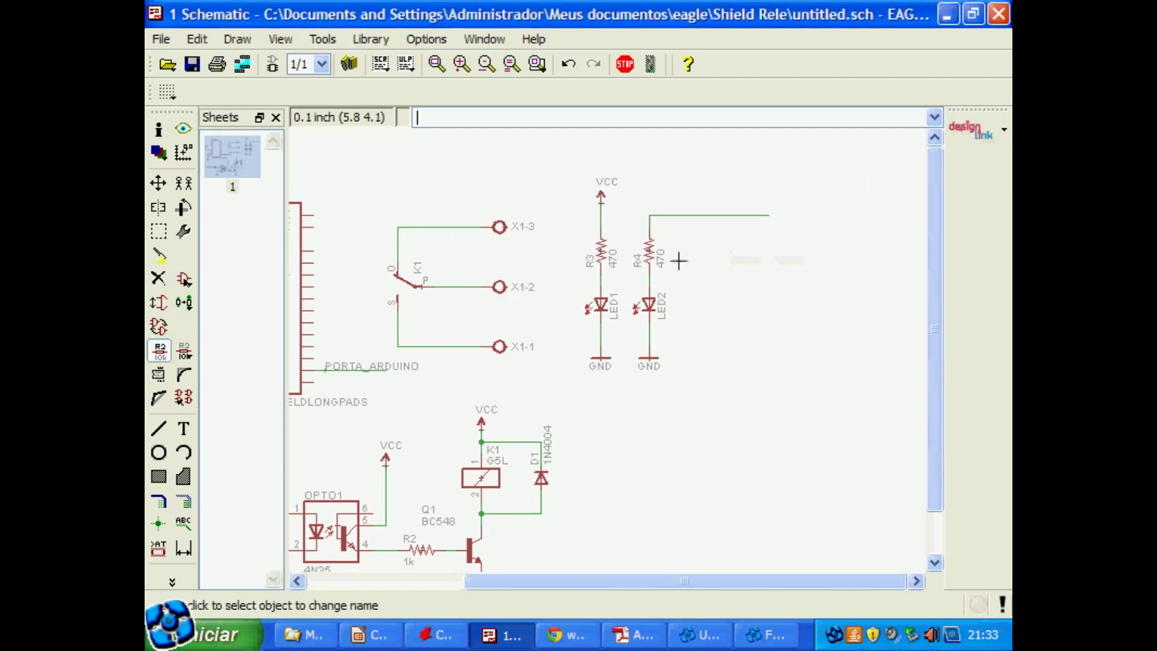
# Place the PORTA_ARDUINO net label on the horizontal part of R4's net
pyautogui.click(183, 522)
pyautogui.click(719, 214)
pyautogui.click(673, 215)
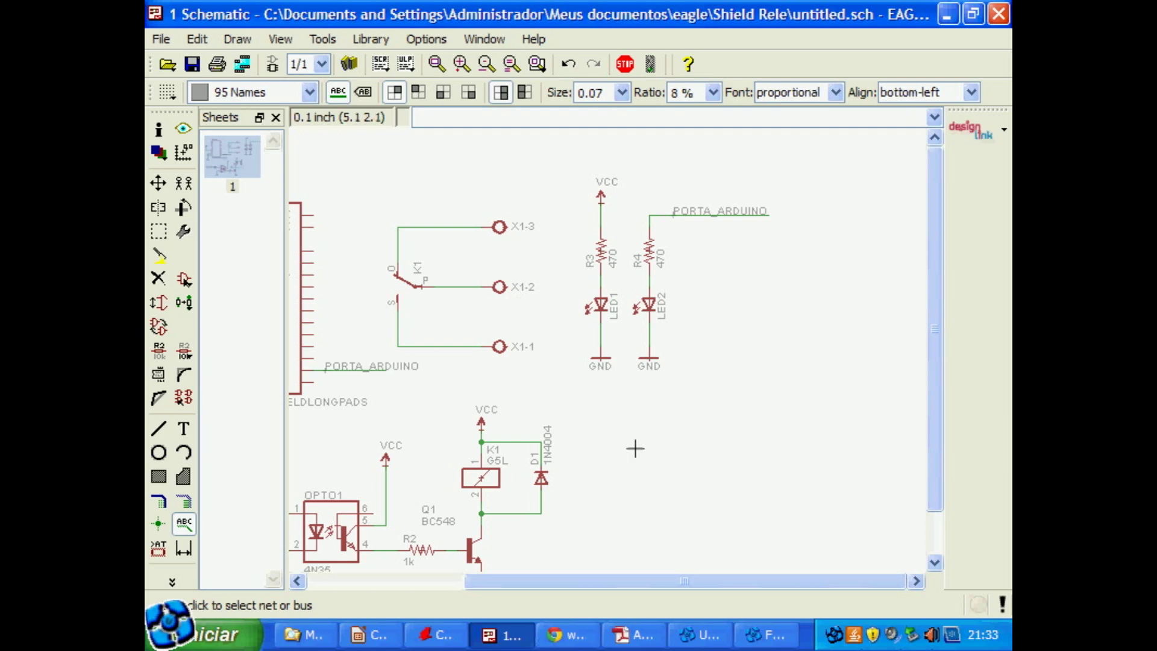
# Save the schematic as shield_rele.sch in the Shield Rele folder
pyautogui.click(436, 63)
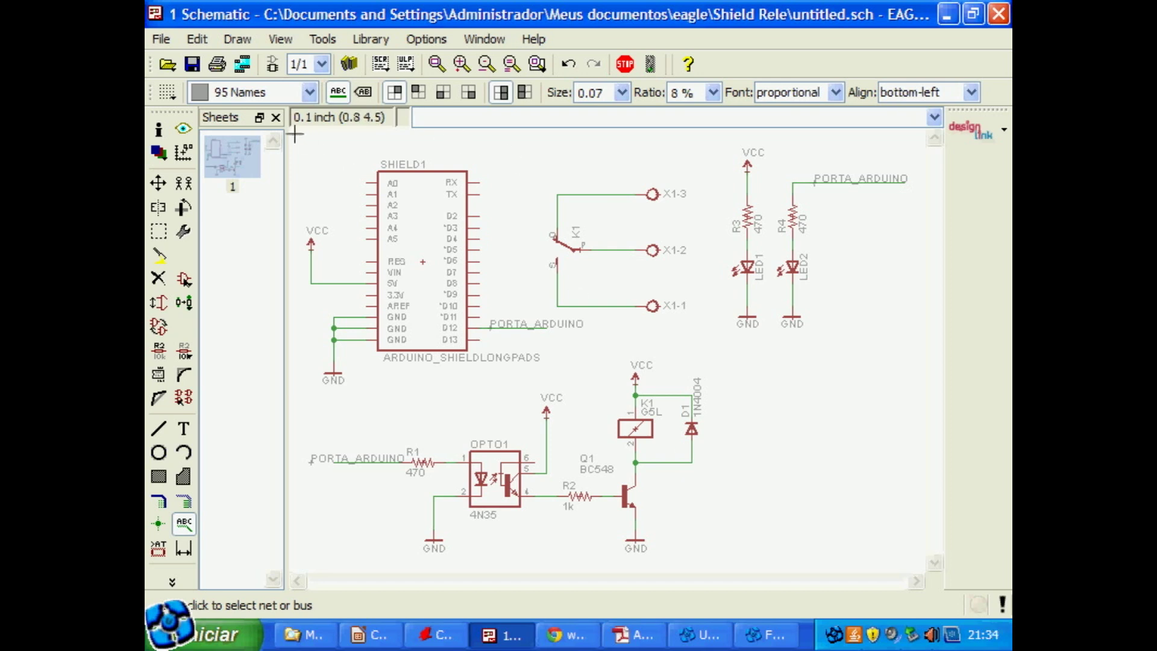
pyautogui.click(193, 63)
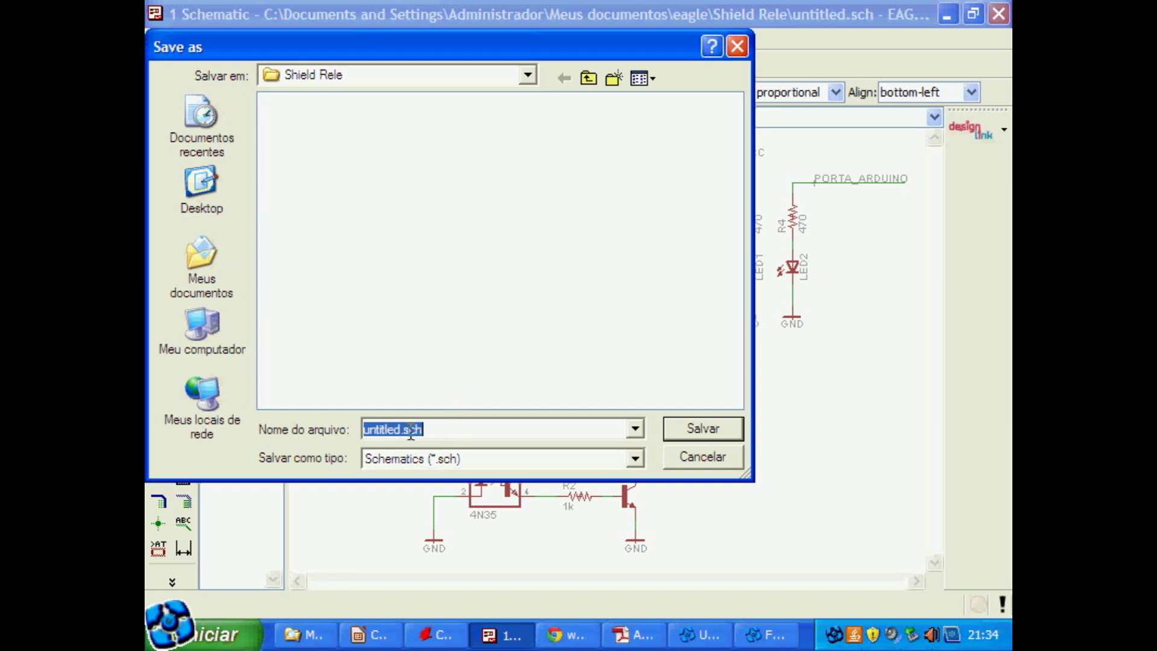
pyautogui.click(412, 429)
pyautogui.moveTo(402, 429); pyautogui.dragTo(359, 428)
pyautogui.write('shile')
pyautogui.press('BackSpace')
pyautogui.write('el')
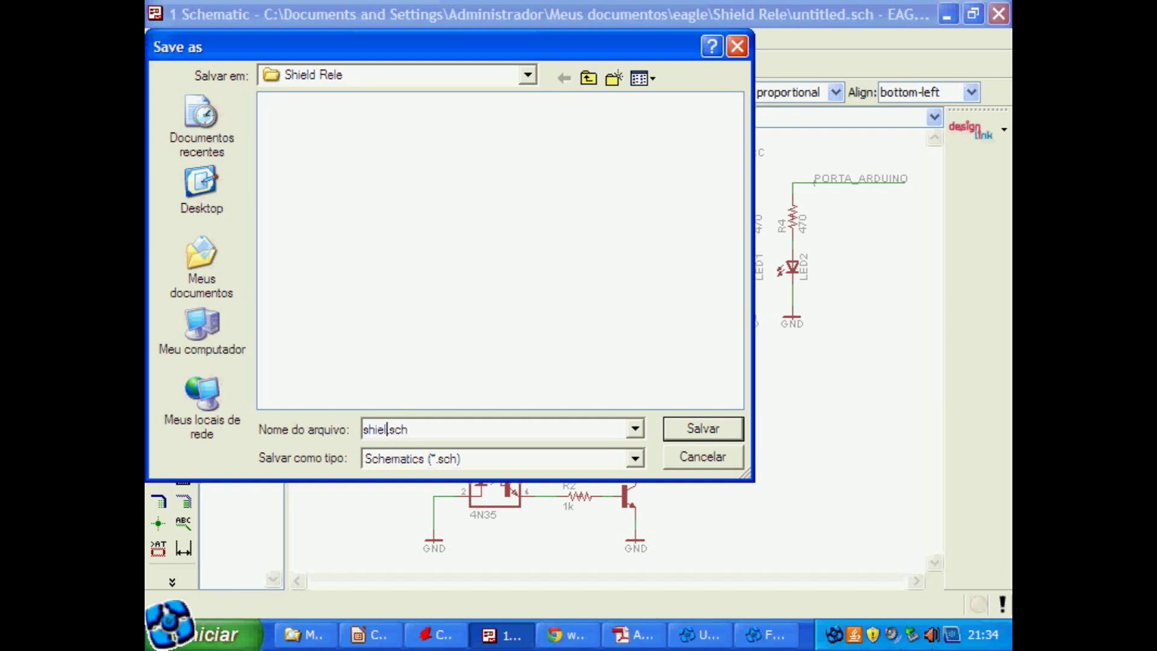
pyautogui.write('d_rele')
pyautogui.click(692, 428)
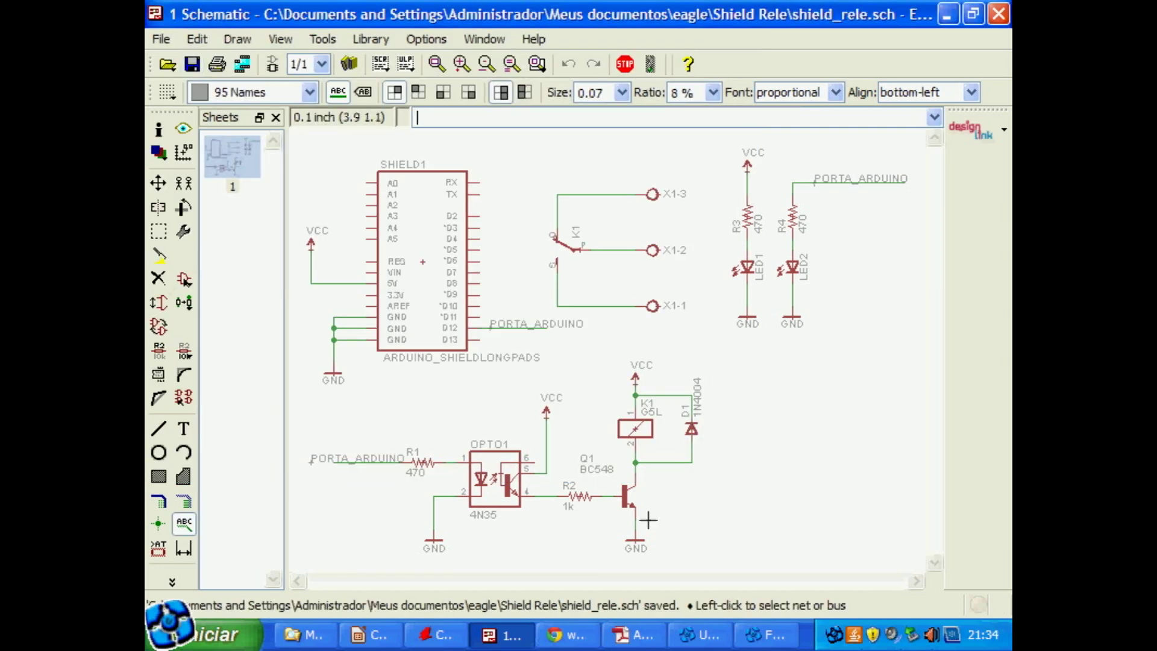
# Switch to Windows Explorer, check for shield_rele.sch in the eagle\Shield Rele folder, and return to the EAGLE schematic
pyautogui.click(322, 642)
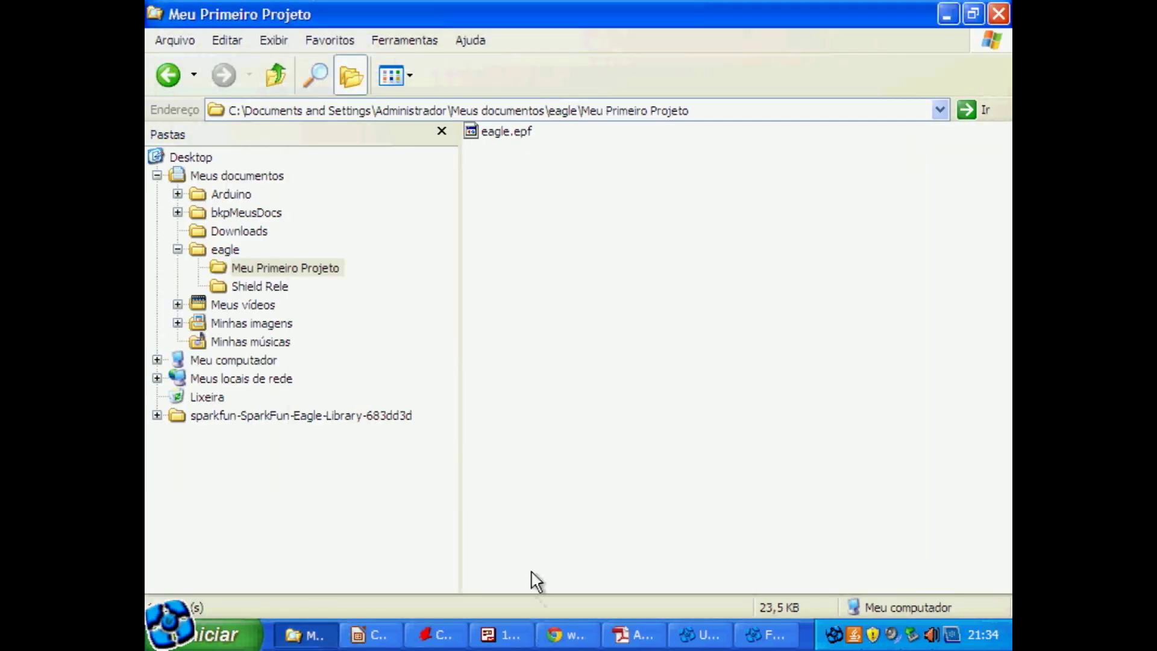
pyautogui.click(224, 250)
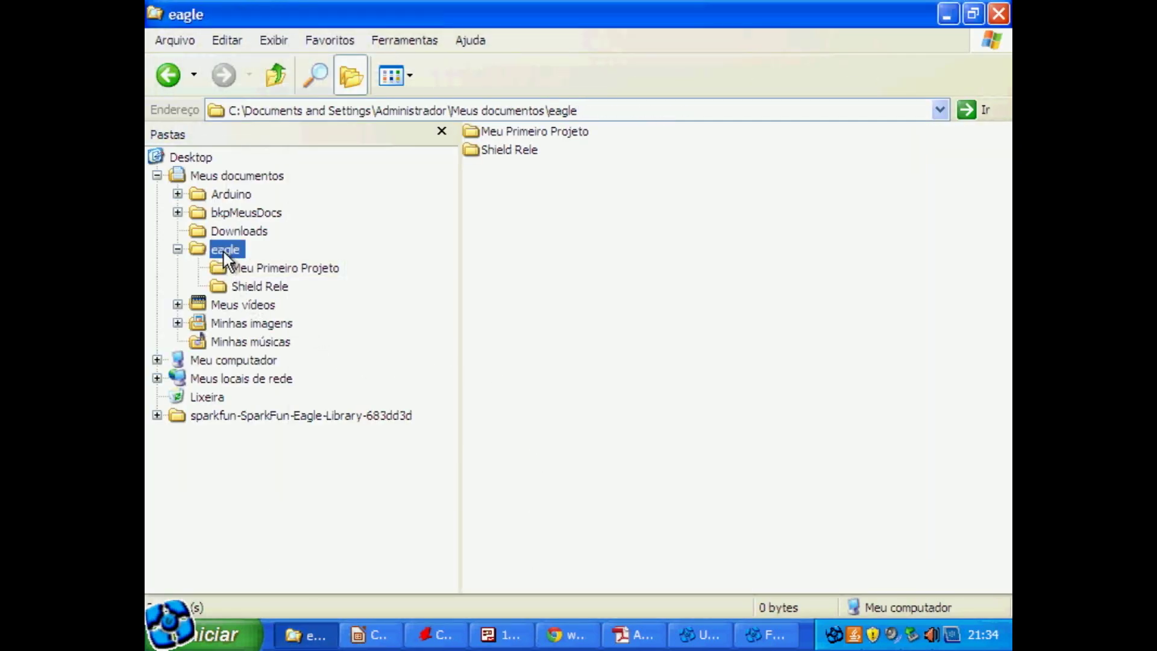
pyautogui.doubleClick(504, 150)
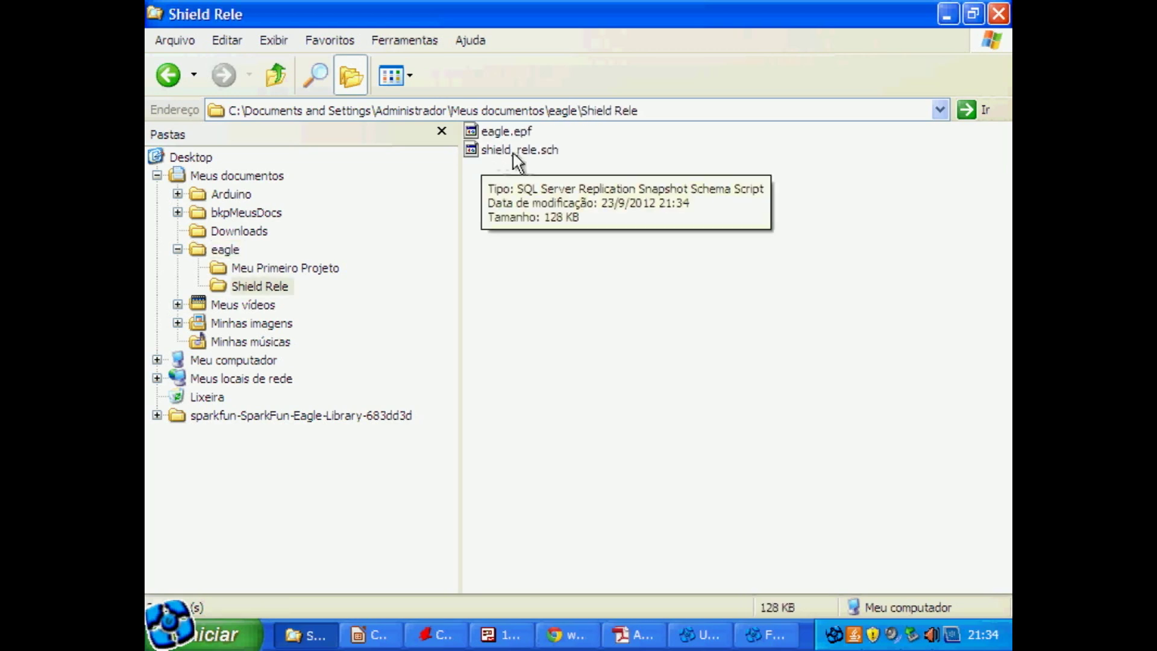
pyautogui.click(519, 151)
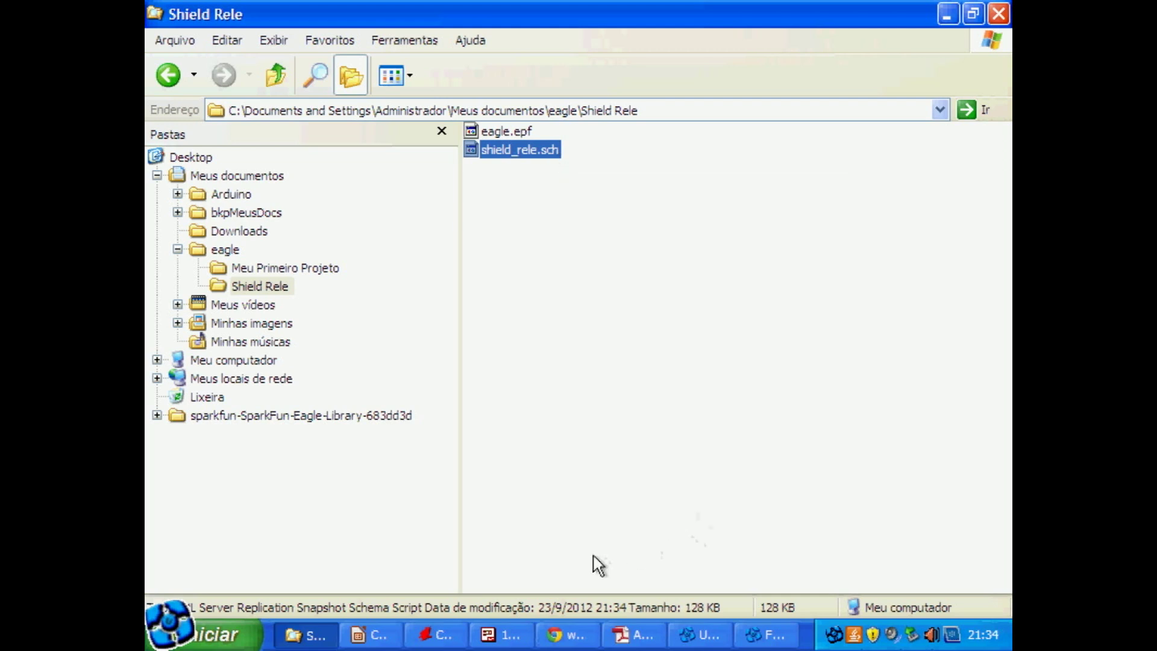
pyautogui.click(507, 636)
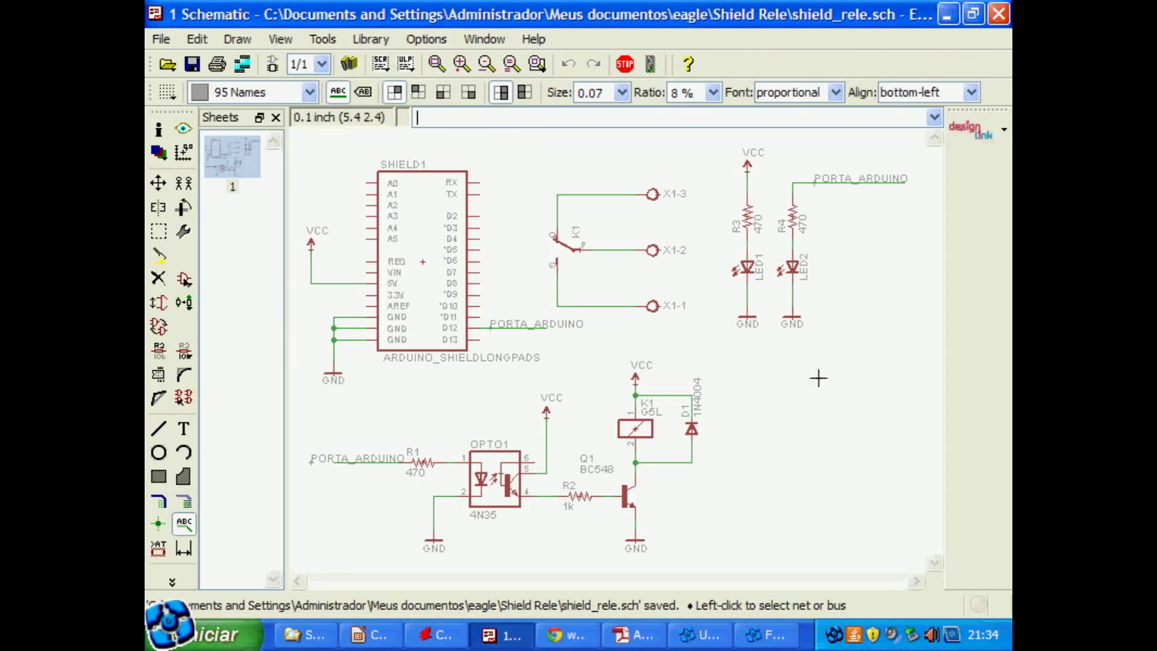
# Create the board shield_rele.brd from the schematic and maximize the board window
pyautogui.click(277, 66)
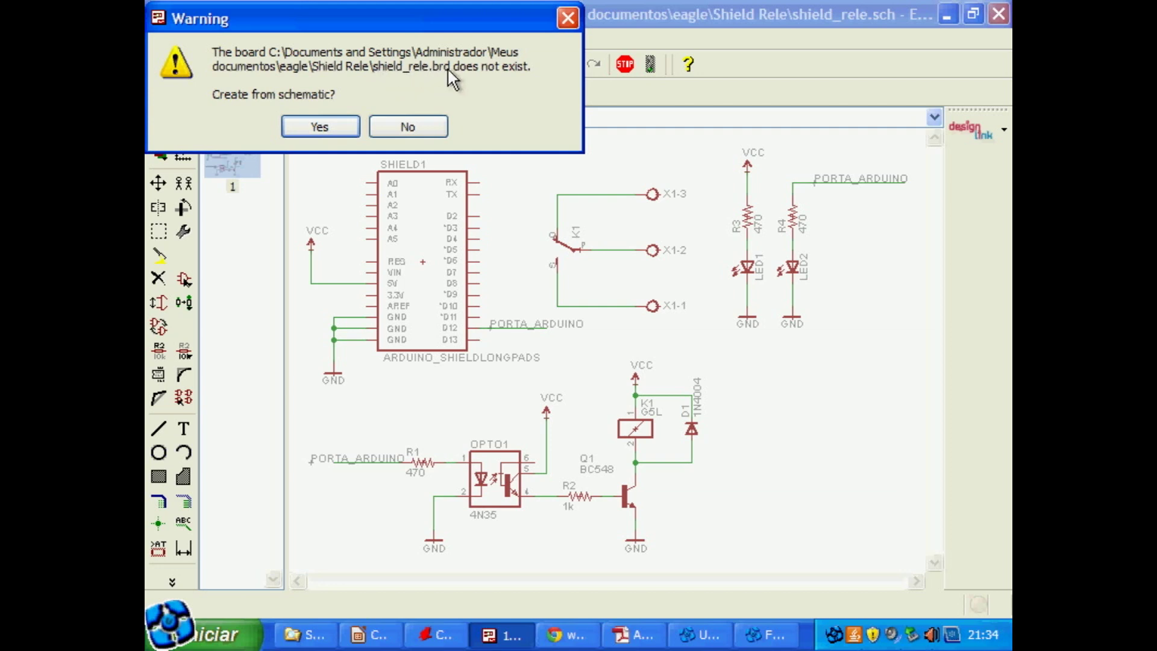
pyautogui.click(313, 128)
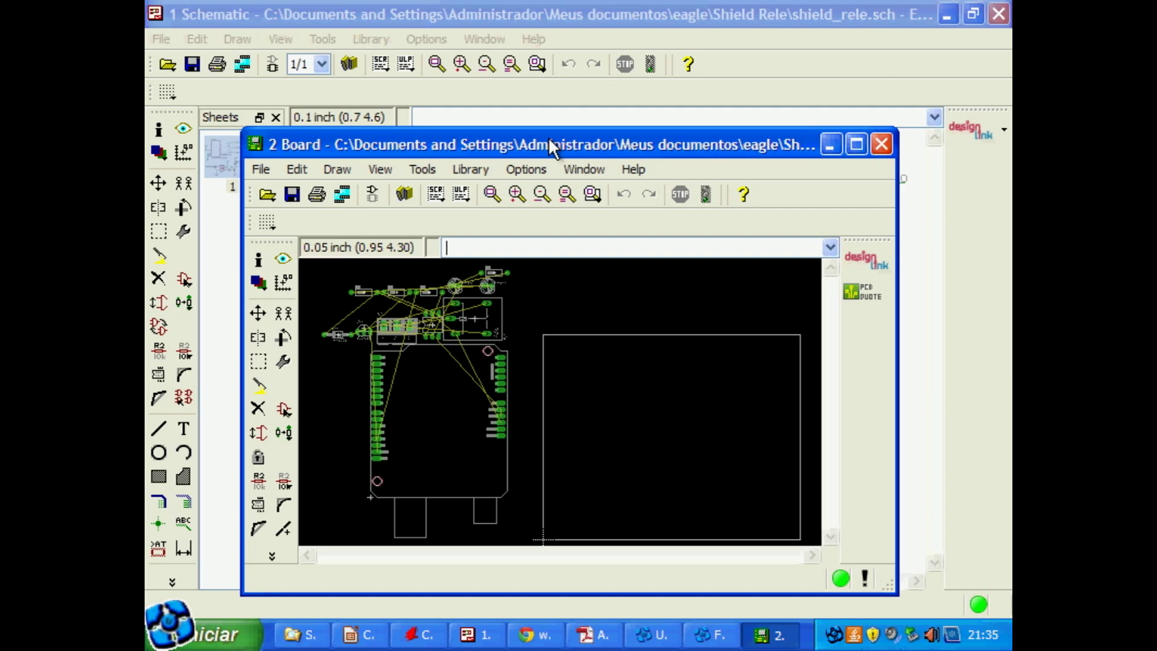
pyautogui.doubleClick(551, 143)
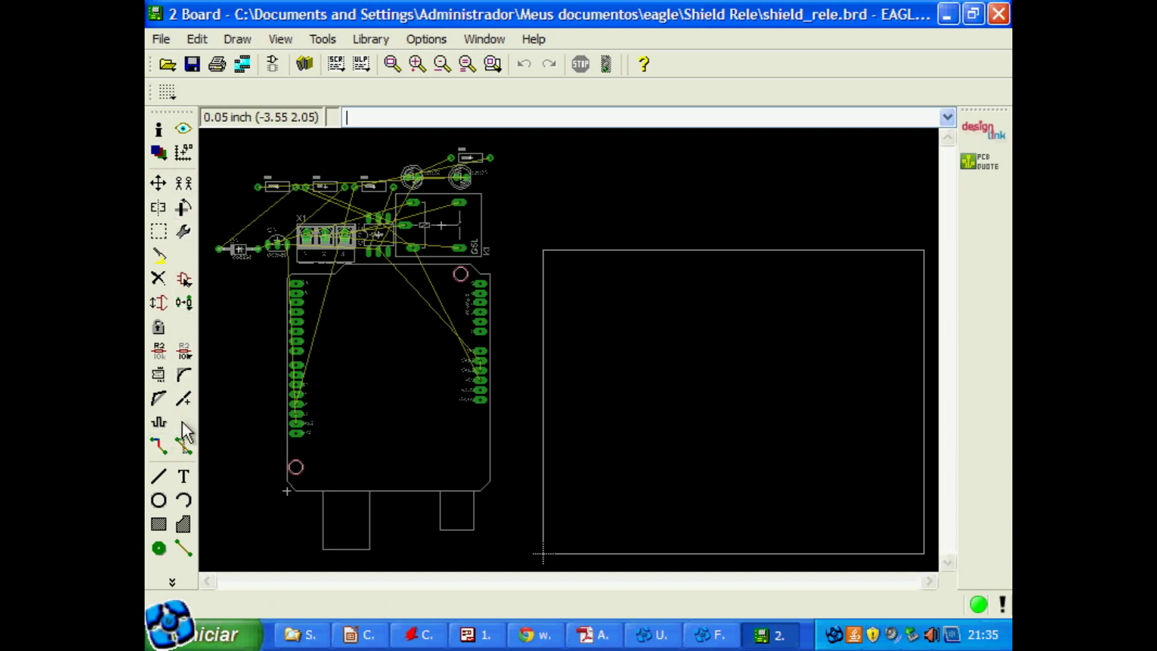
# Move the Arduino shield component SHIELD1 inside the board outline, with its origin at about (0.15, 0.70) inch
pyautogui.click(183, 446)
pyautogui.click(418, 64)
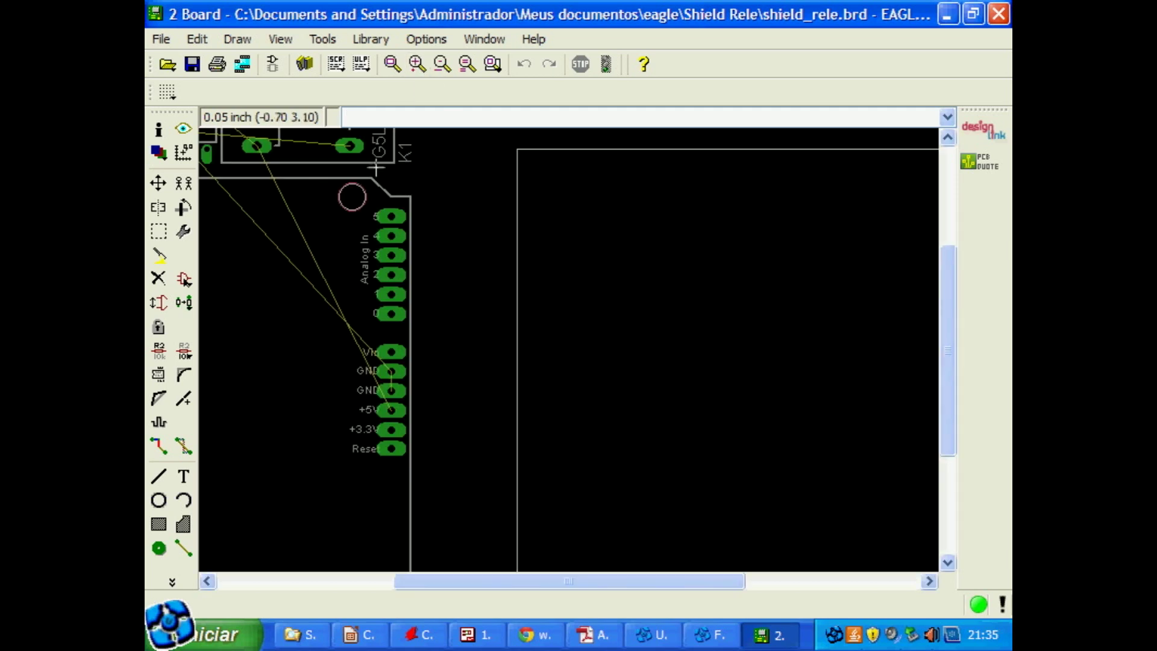
pyautogui.moveTo(302, 194); pyautogui.dragTo(580, 425, button='middle')
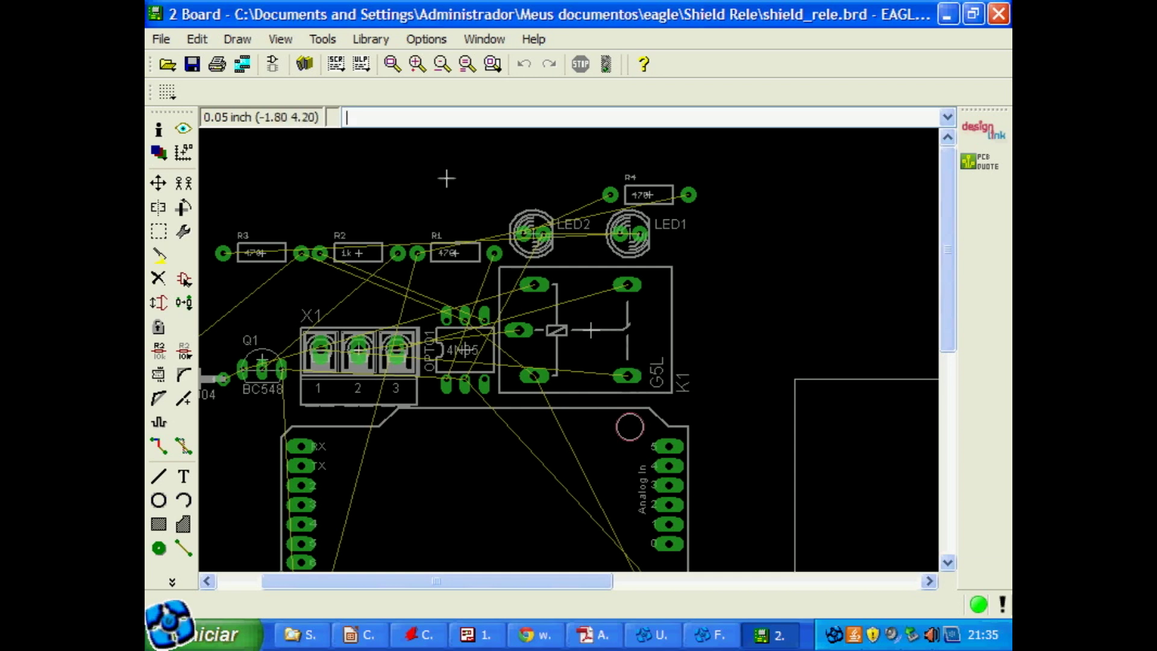
pyautogui.click(392, 64)
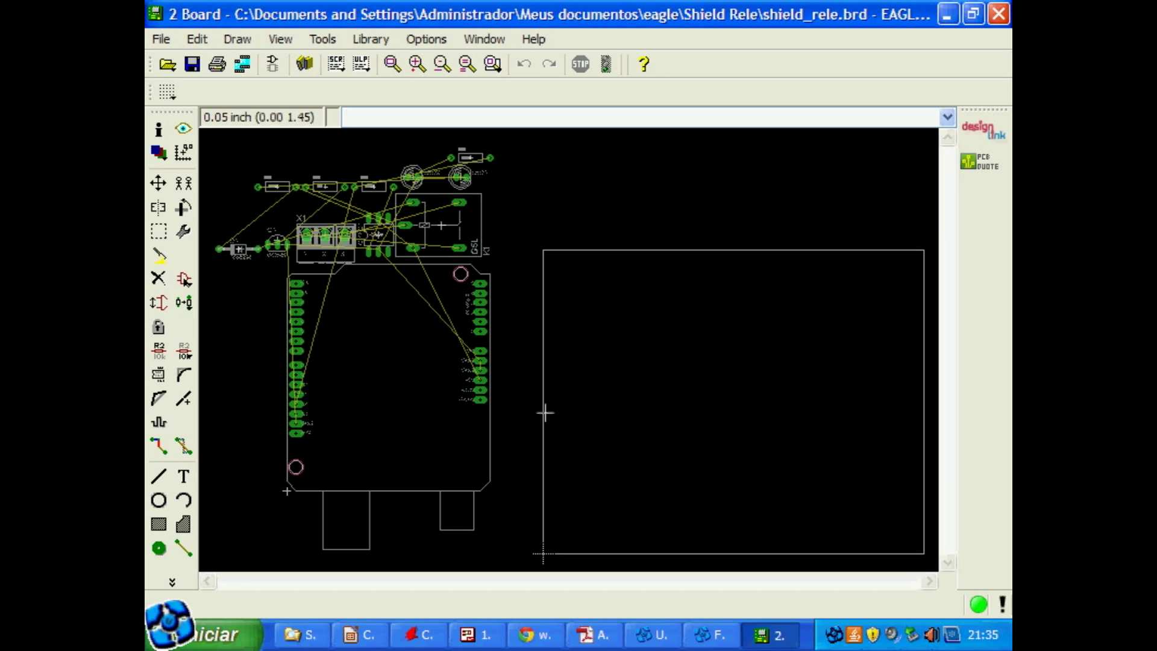
pyautogui.click(161, 189)
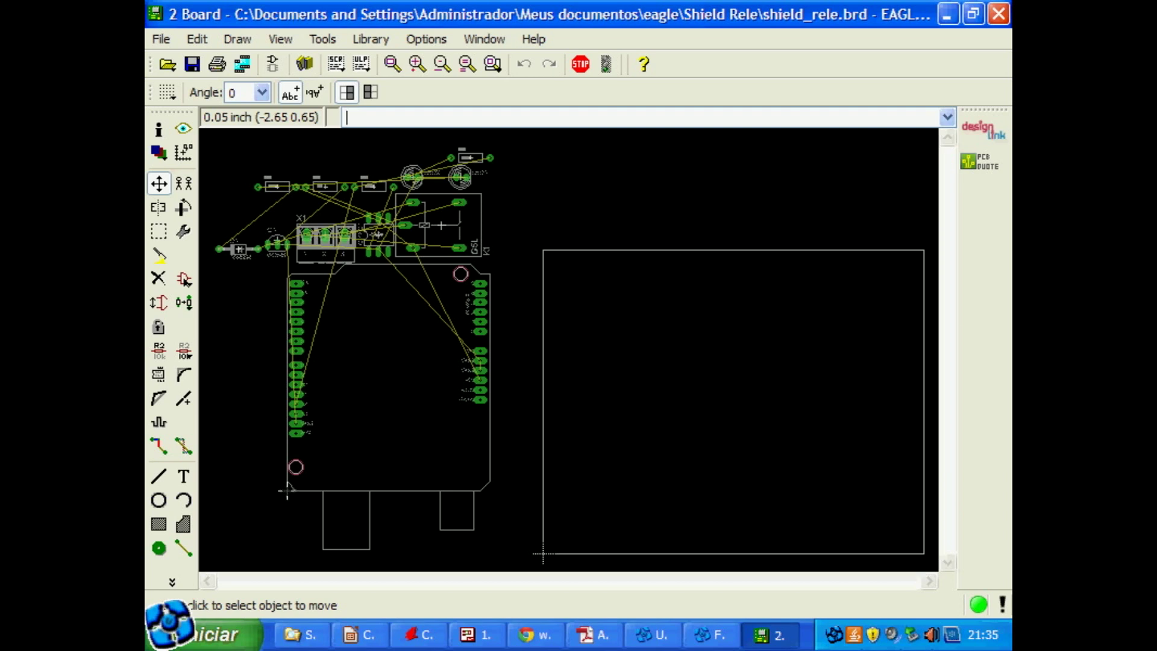
pyautogui.click(287, 491)
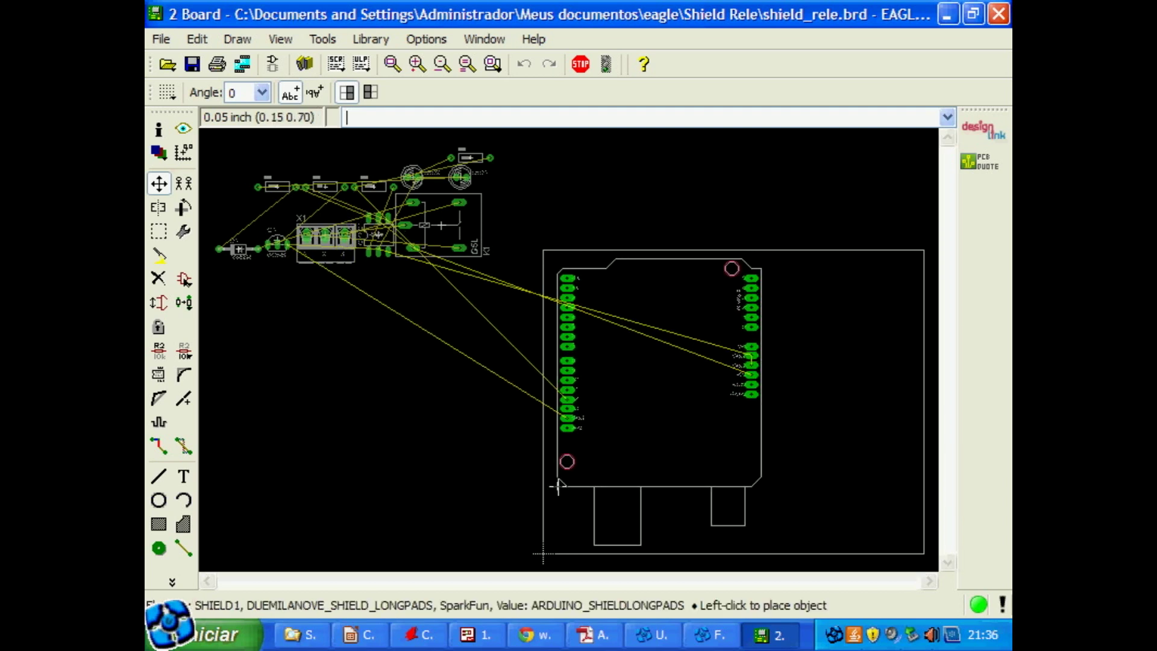
pyautogui.click(557, 486)
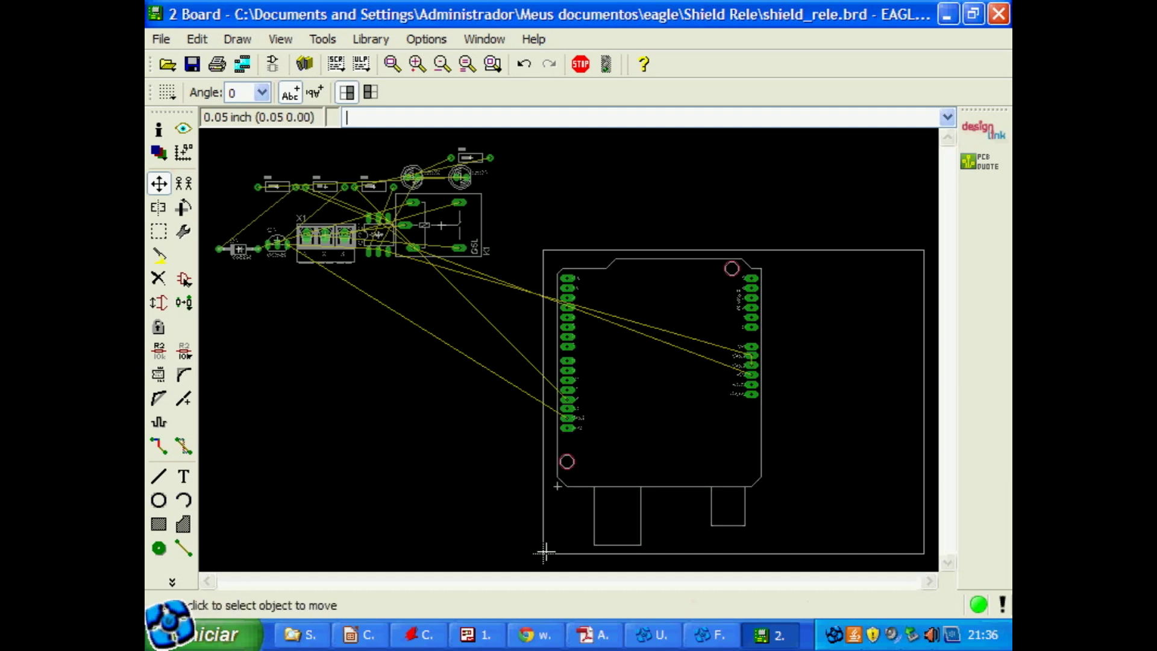
# Move relay K1, terminal block X1 and optocoupler OPTO1 inside the board outline, stacked in the free area beside the Arduino shield
pyautogui.click(440, 228)
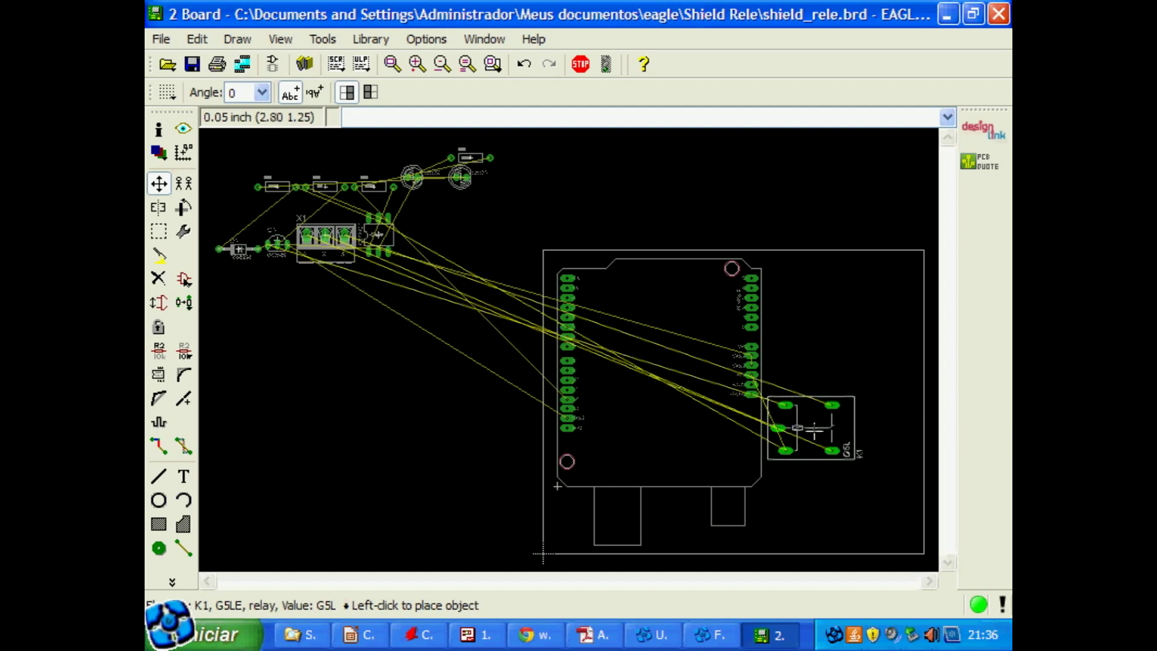
pyautogui.click(850, 486)
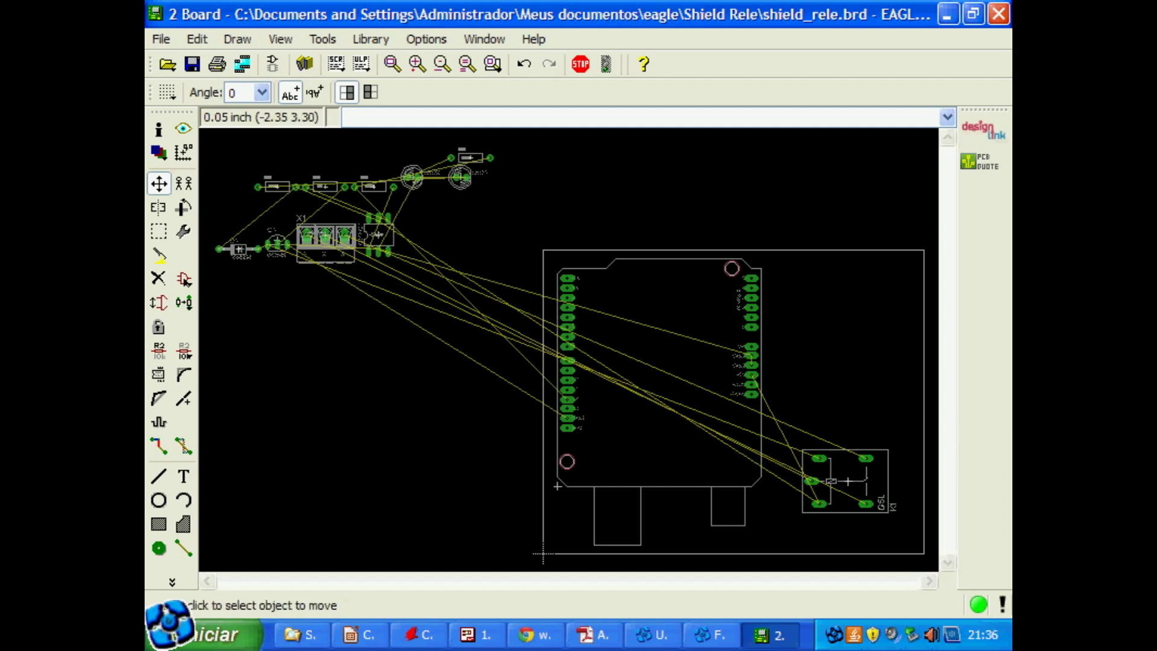
pyautogui.click(326, 236)
pyautogui.click(848, 380)
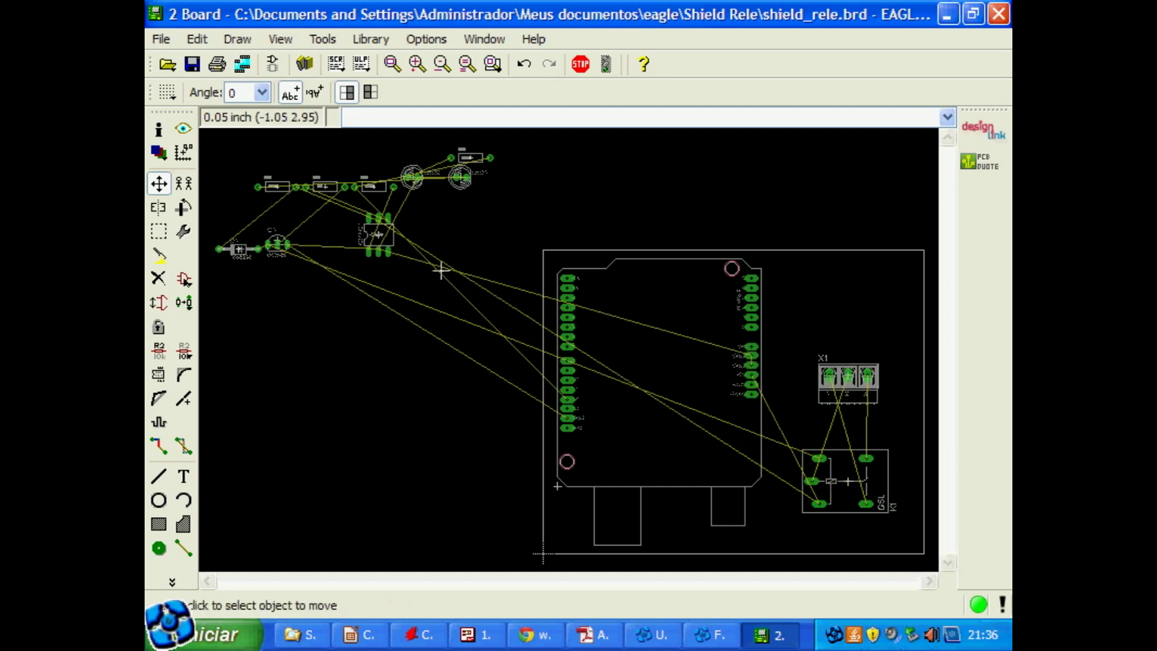
pyautogui.click(376, 236)
pyautogui.click(852, 308)
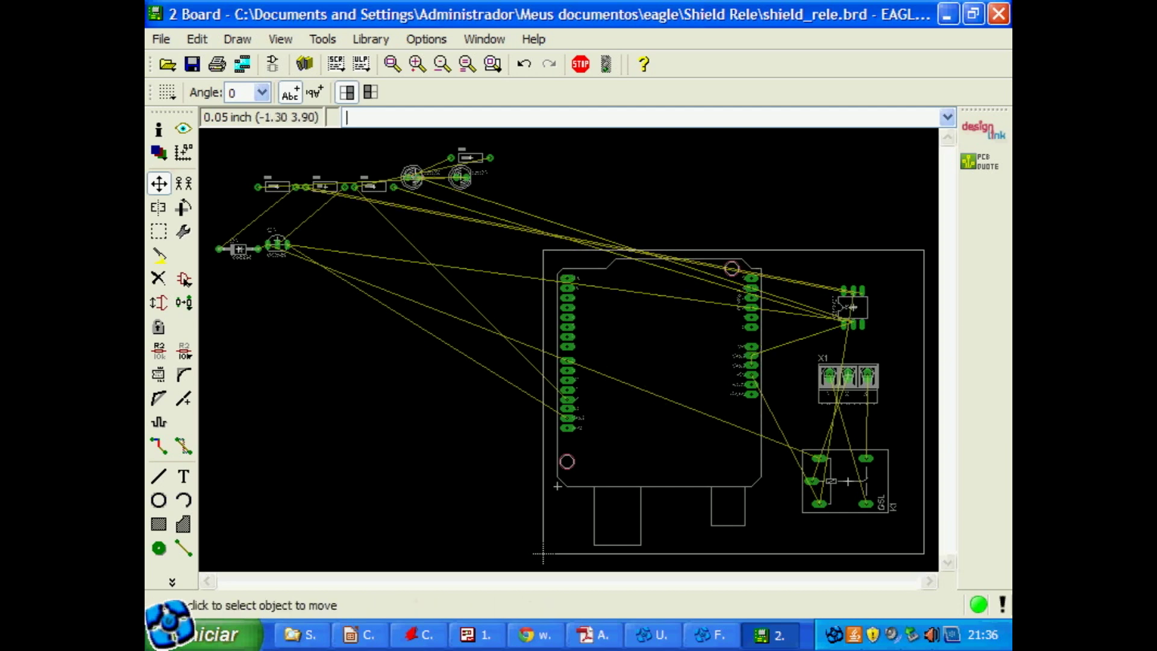
# Move LED2 beside relay K1, and place R4, LED1 and R1 near the lower edge of the Arduino shield outline
pyautogui.click(412, 176)
pyautogui.click(780, 524)
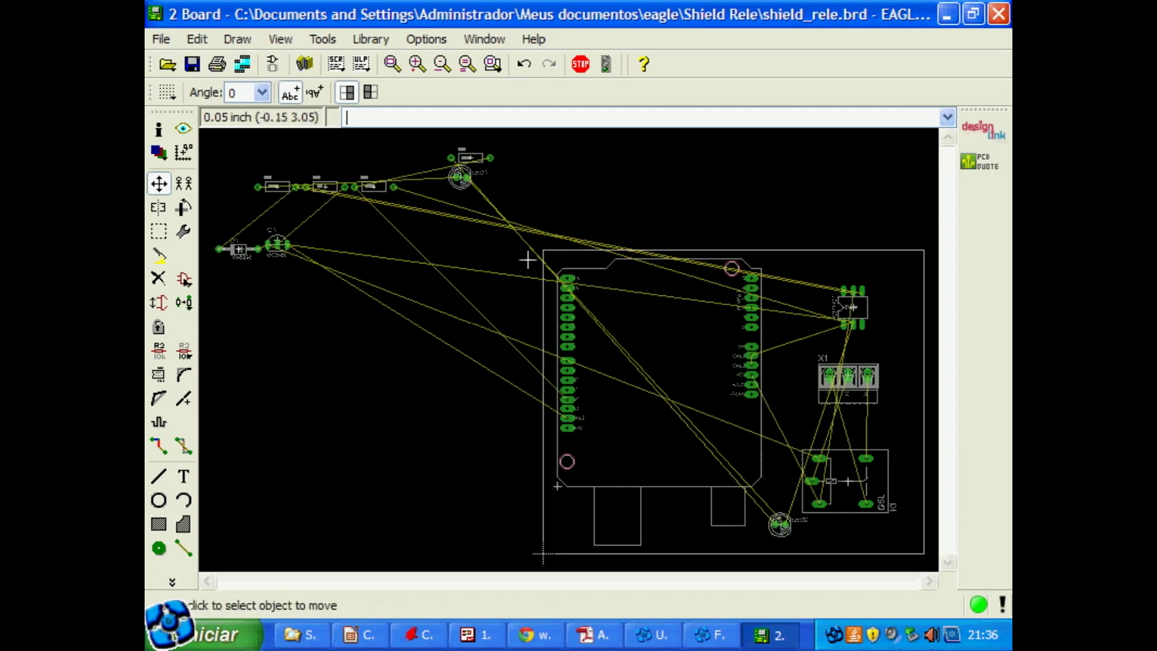
pyautogui.click(470, 157)
pyautogui.click(687, 452)
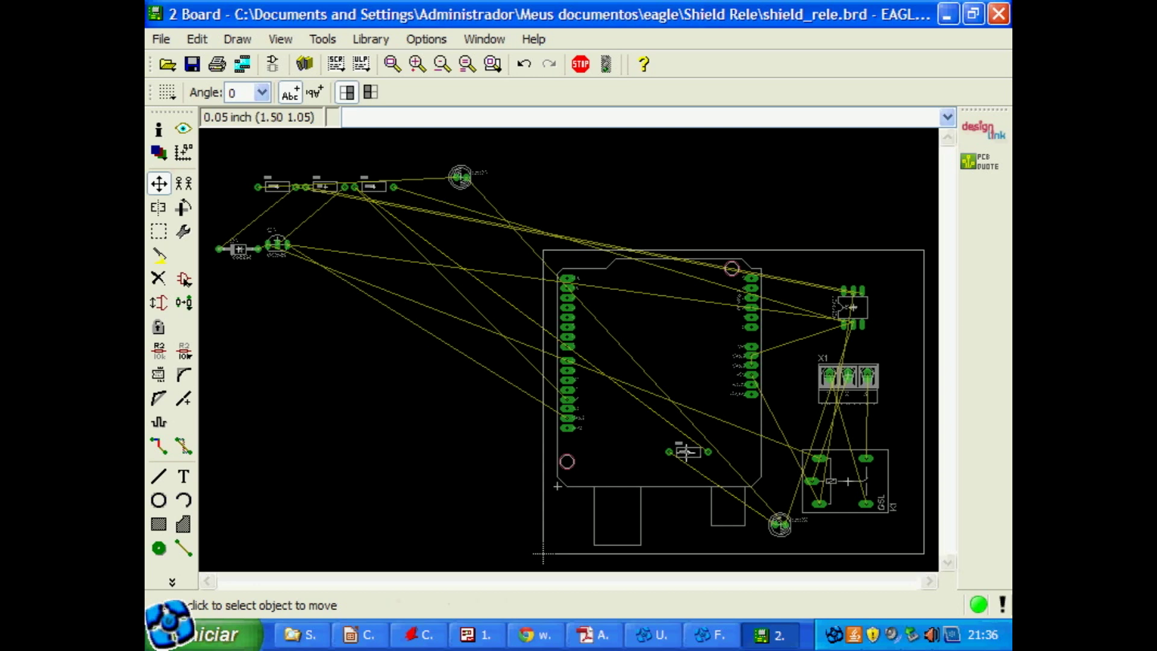
pyautogui.click(463, 179)
pyautogui.click(615, 452)
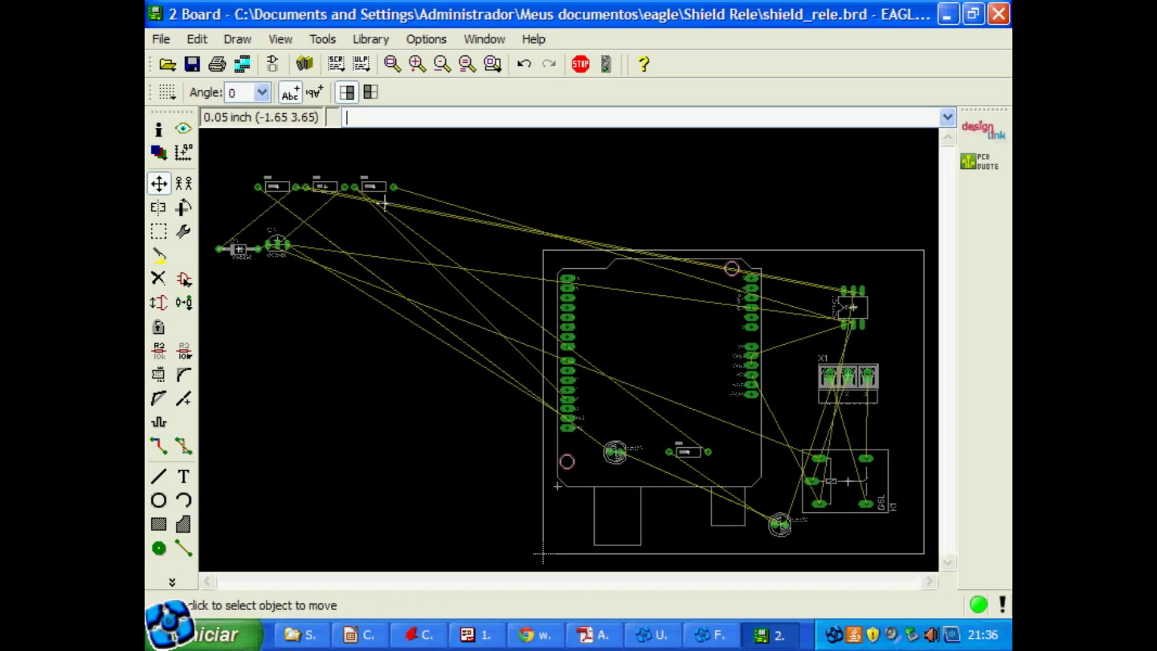
pyautogui.click(372, 186)
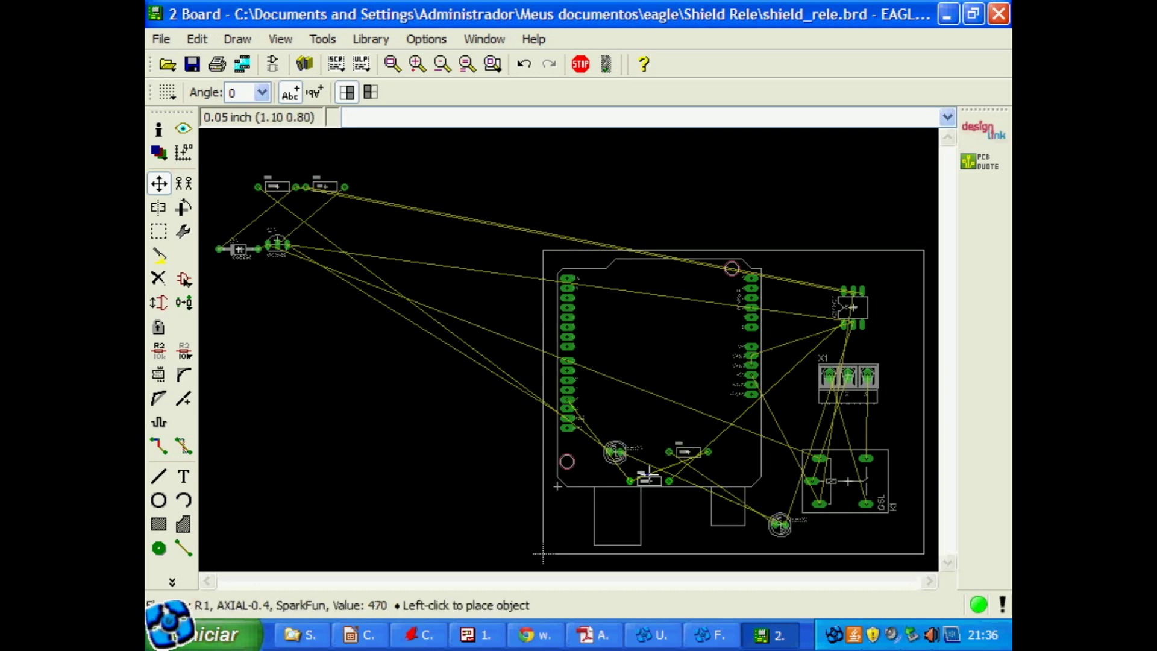
pyautogui.click(651, 465)
# Move transistor Q1 above LED1 and diode D1 above Q1, beside the shield's digital pins, with D1 rotated to 270°
pyautogui.click(276, 244)
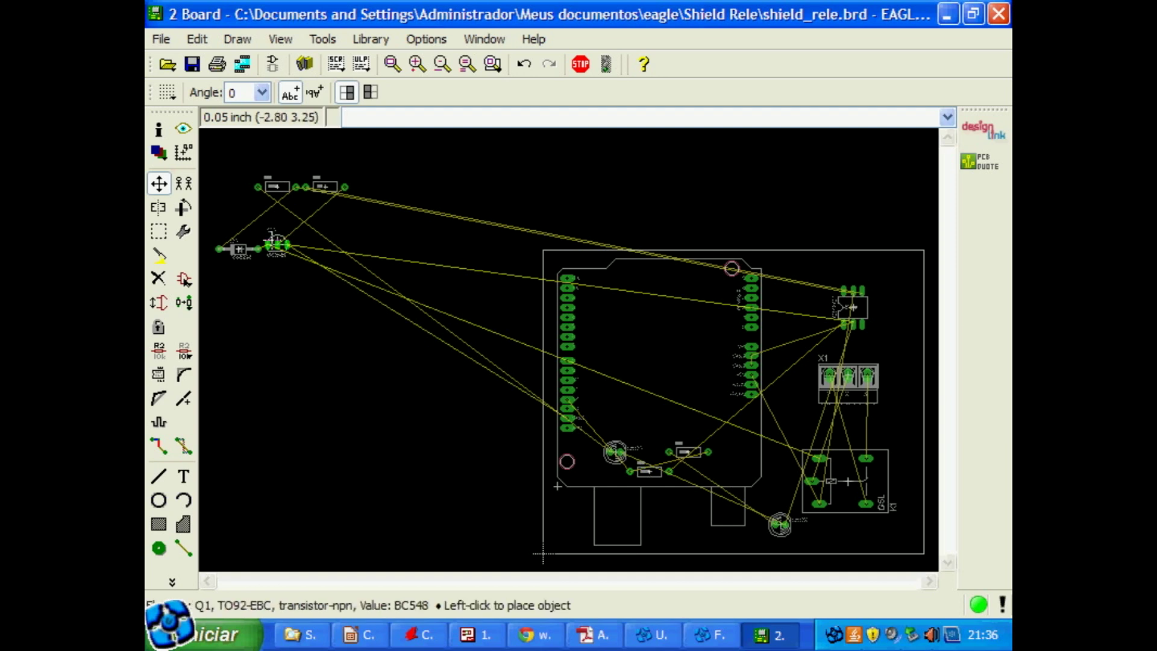
pyautogui.click(615, 409)
pyautogui.click(239, 249)
pyautogui.rightClick(608, 348)
pyautogui.rightClick(602, 354)
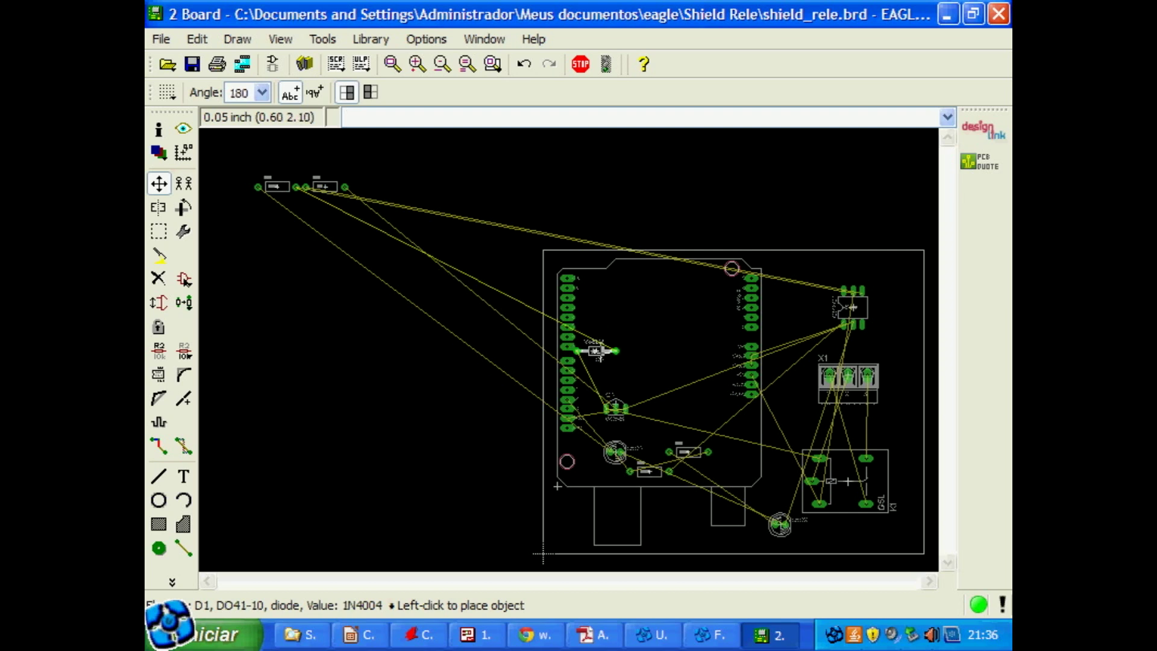
pyautogui.rightClick(597, 364)
pyautogui.click(592, 379)
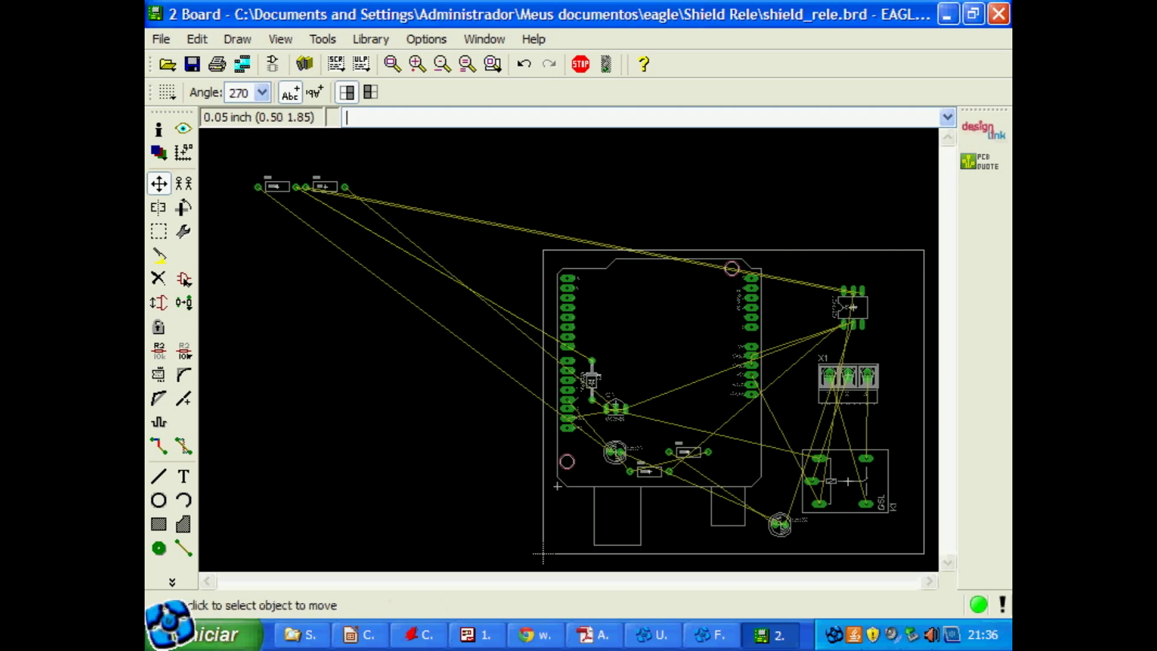
# Move resistor R2 beside transistor Q1 and resistor R3 beside R4 within the Arduino shield outline
pyautogui.click(327, 187)
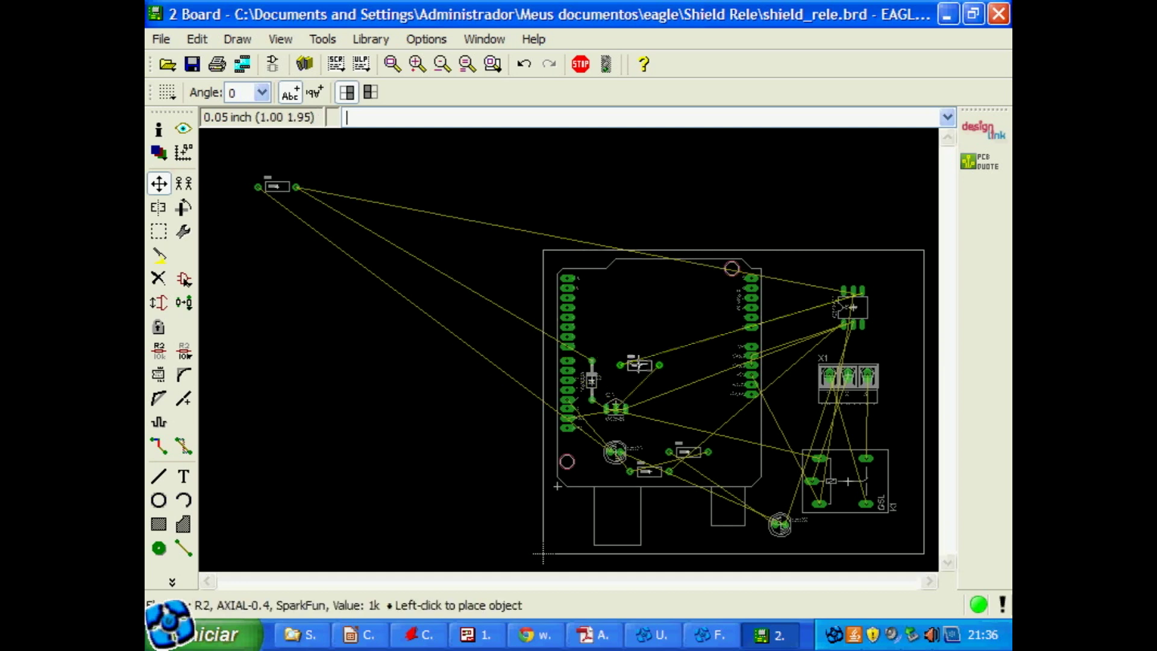
pyautogui.click(669, 409)
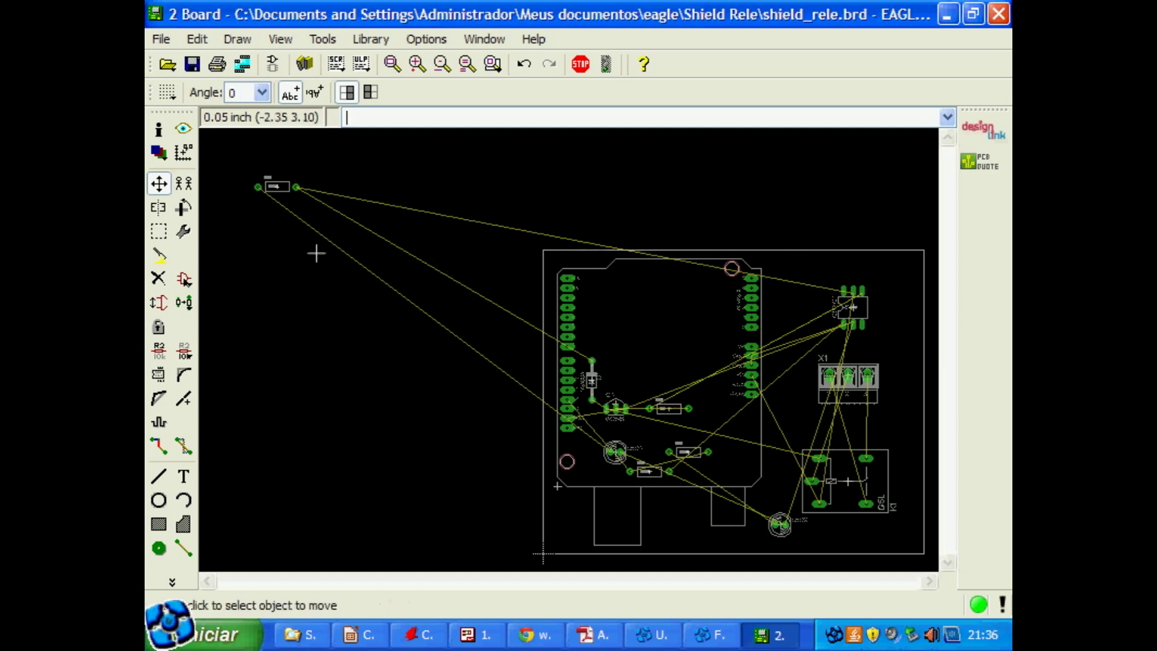
pyautogui.click(277, 188)
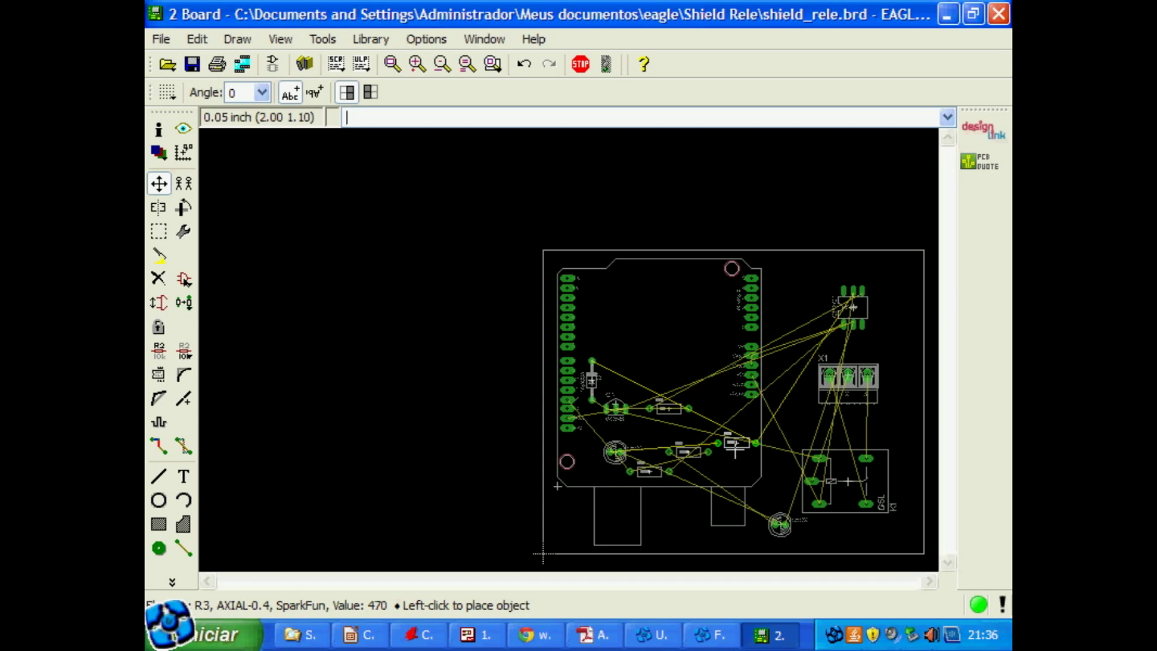
pyautogui.click(736, 442)
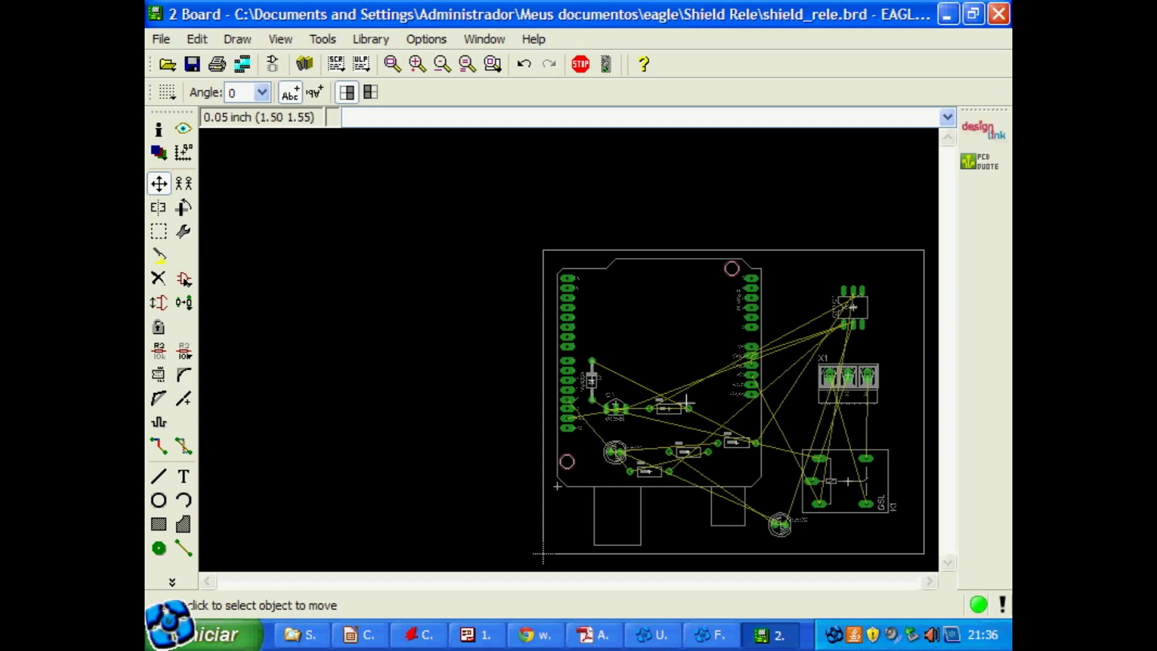
# Rotate optocoupler OPTO1 to 90° and place it at about (1.65, 2.05) inch, next to the shield's power pins
pyautogui.click(391, 64)
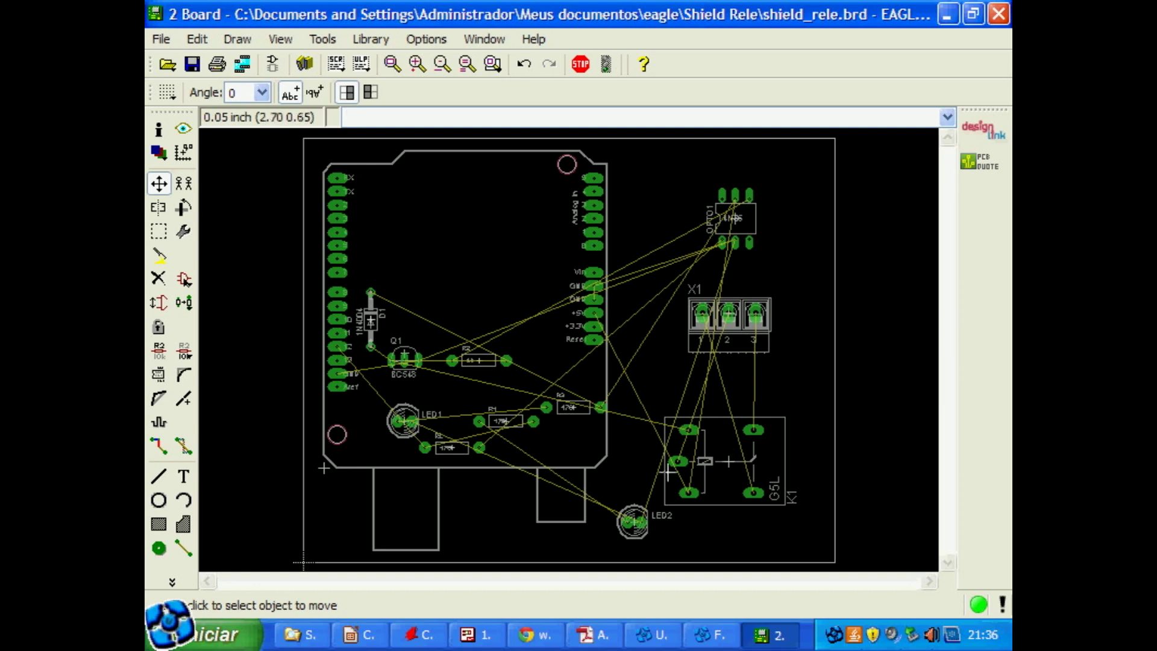
pyautogui.click(734, 219)
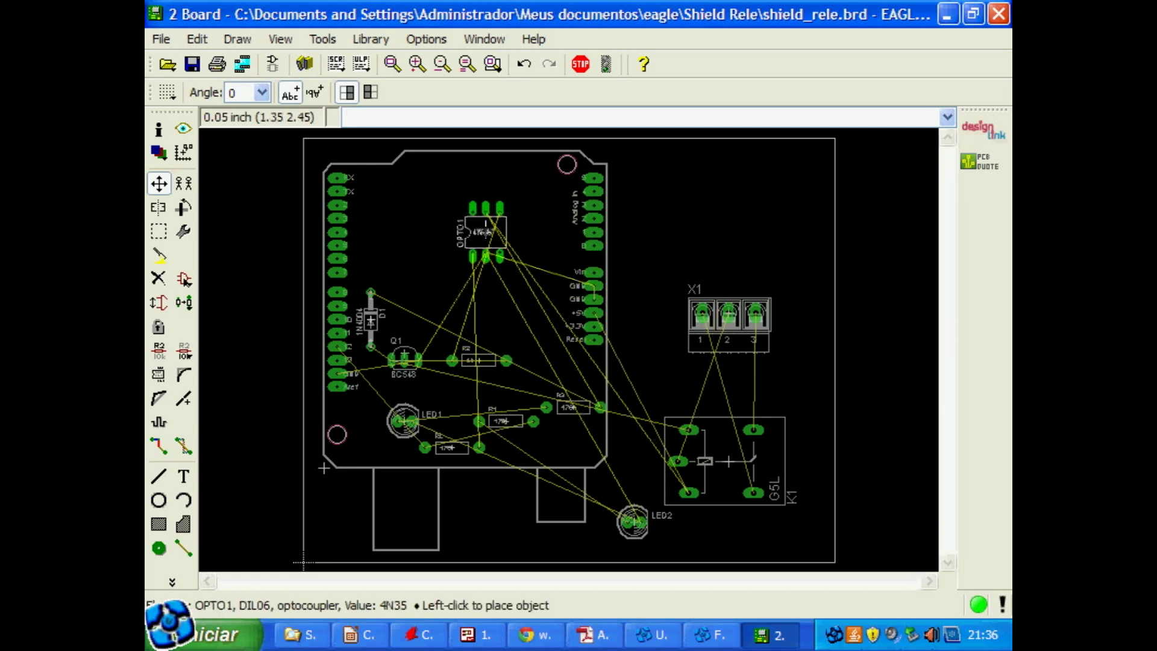
pyautogui.rightClick(468, 247)
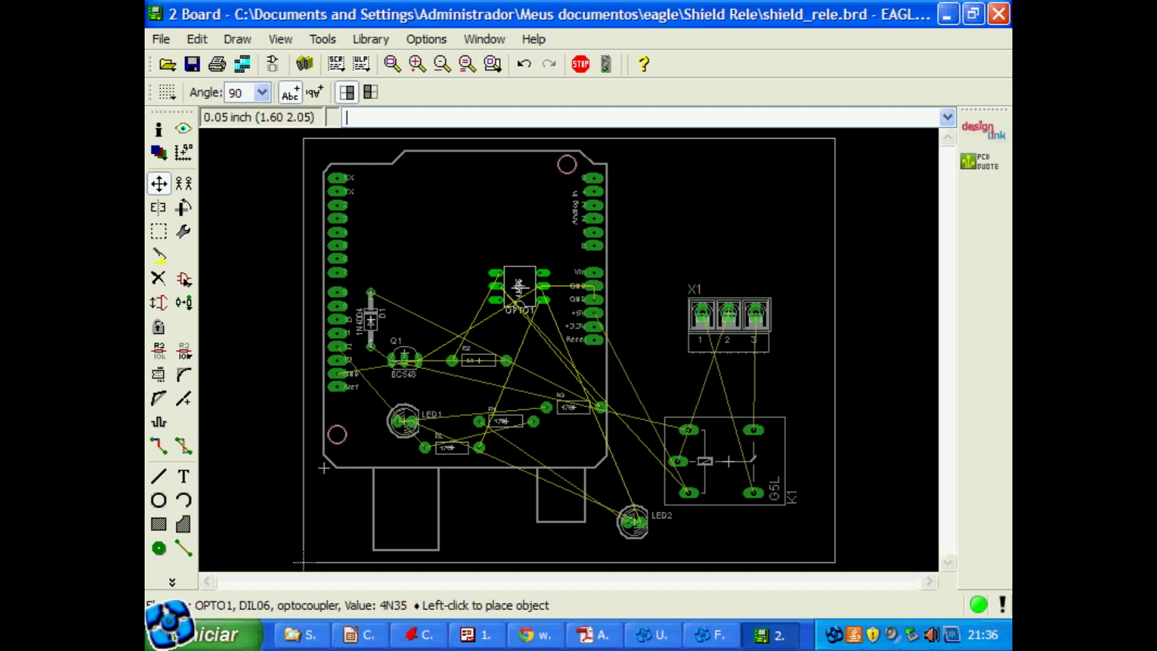
pyautogui.click(526, 289)
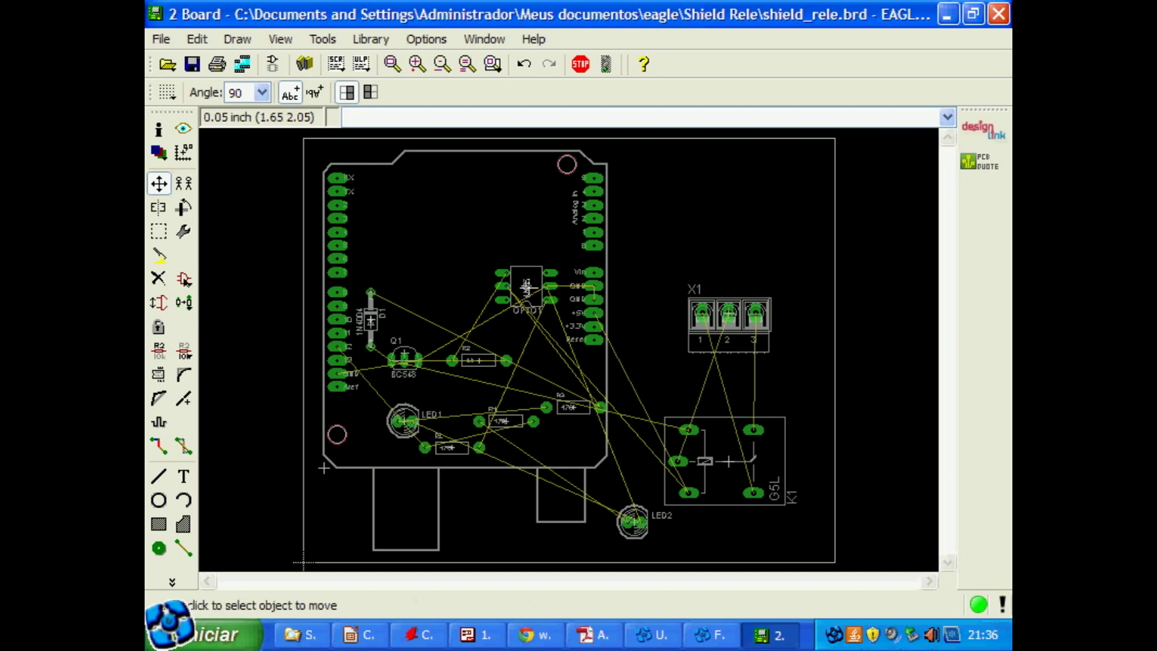
# Stack LED2 and LED1 vertically above optocoupler OPTO1, next to the shield's analog pins, with LED1 uppermost
pyautogui.click(633, 522)
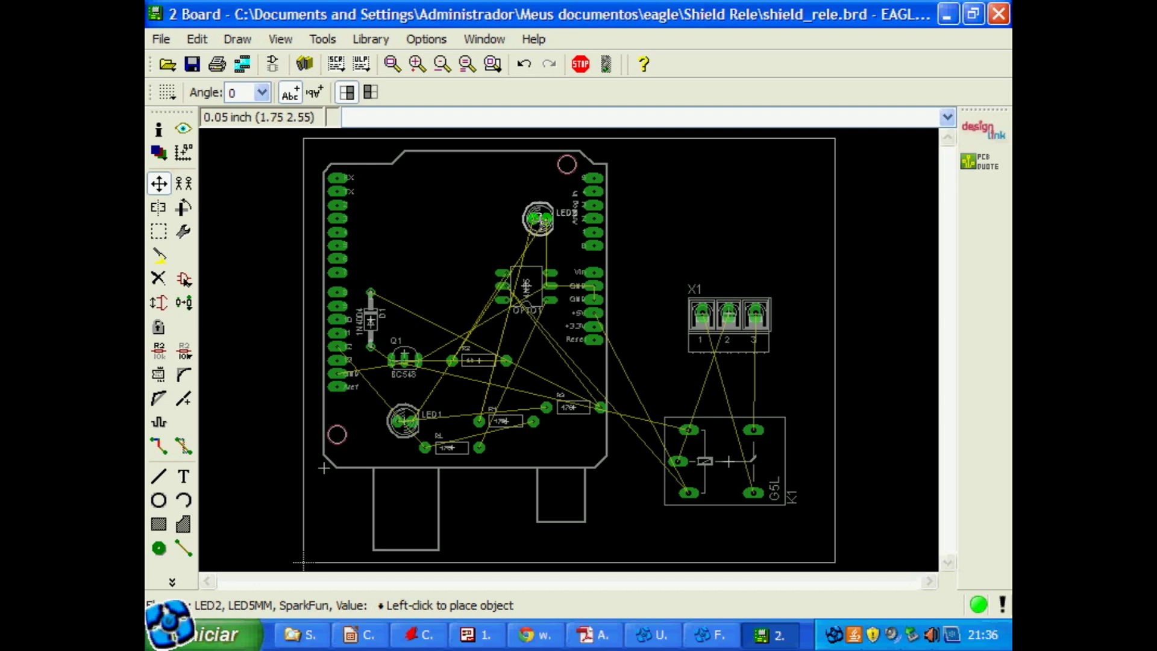
pyautogui.click(538, 226)
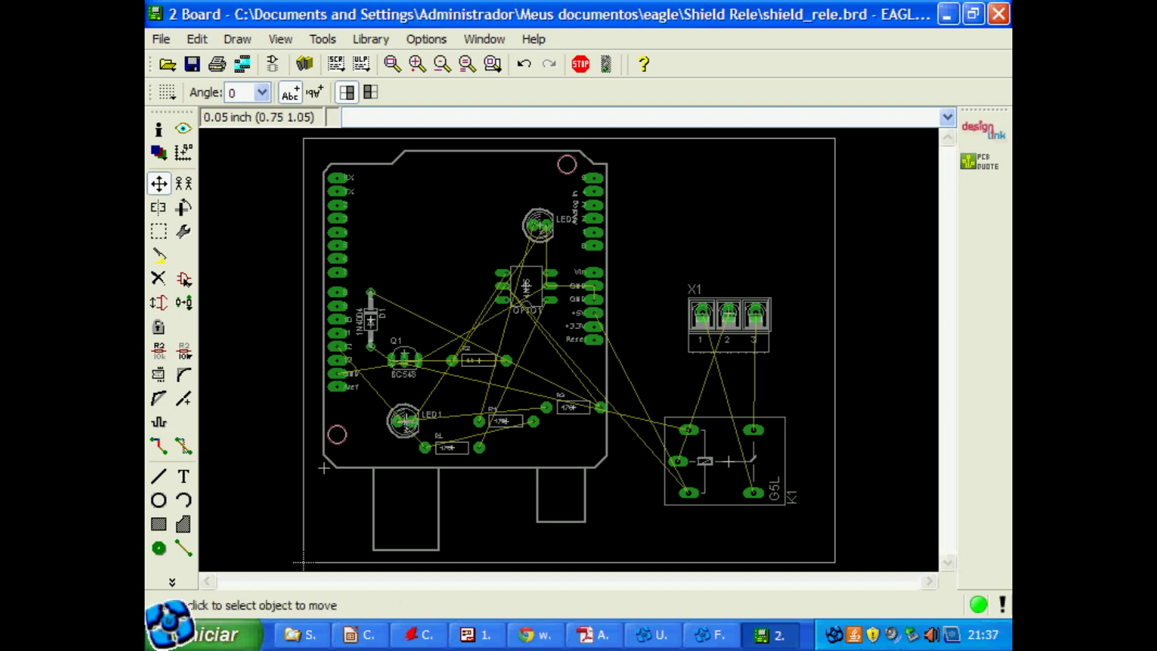
pyautogui.click(405, 421)
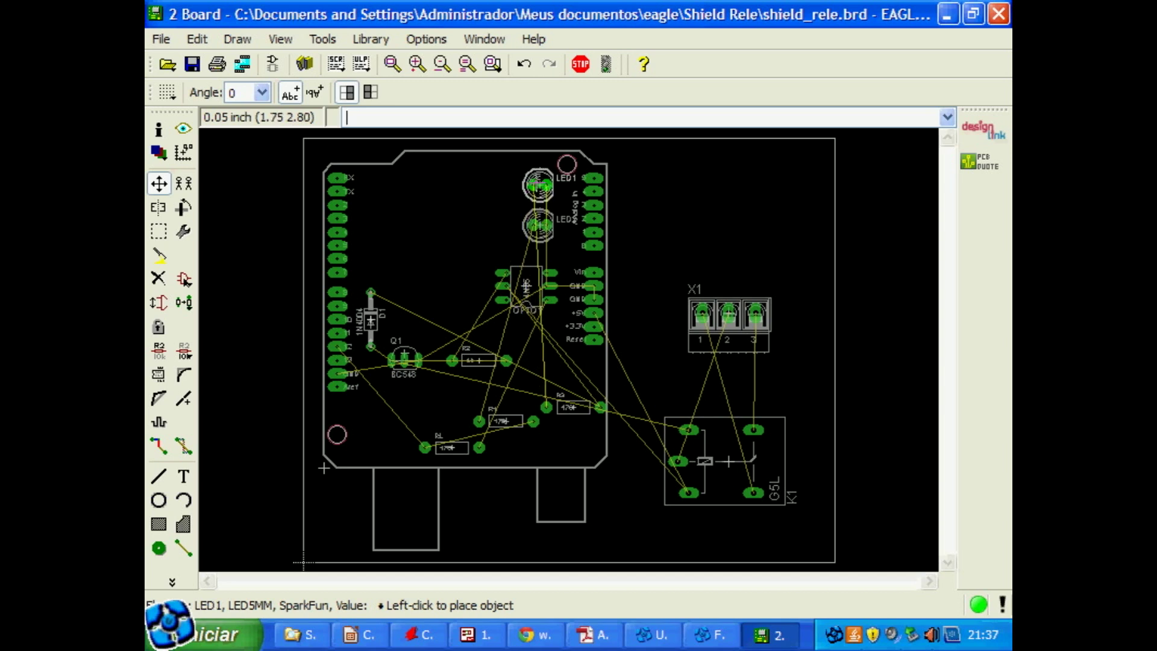
pyautogui.click(538, 185)
# Rotate resistor R3 to 180° and place it beside LED1 near the shield's upper edge
pyautogui.click(574, 408)
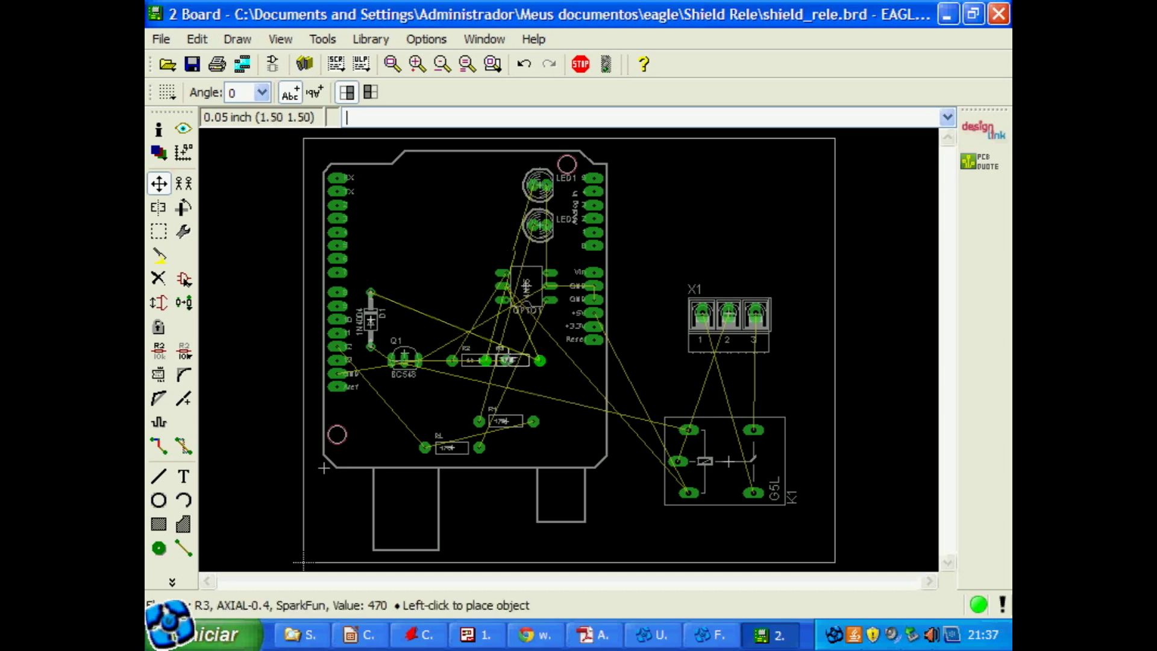
pyautogui.rightClick(461, 188)
pyautogui.rightClick(461, 188)
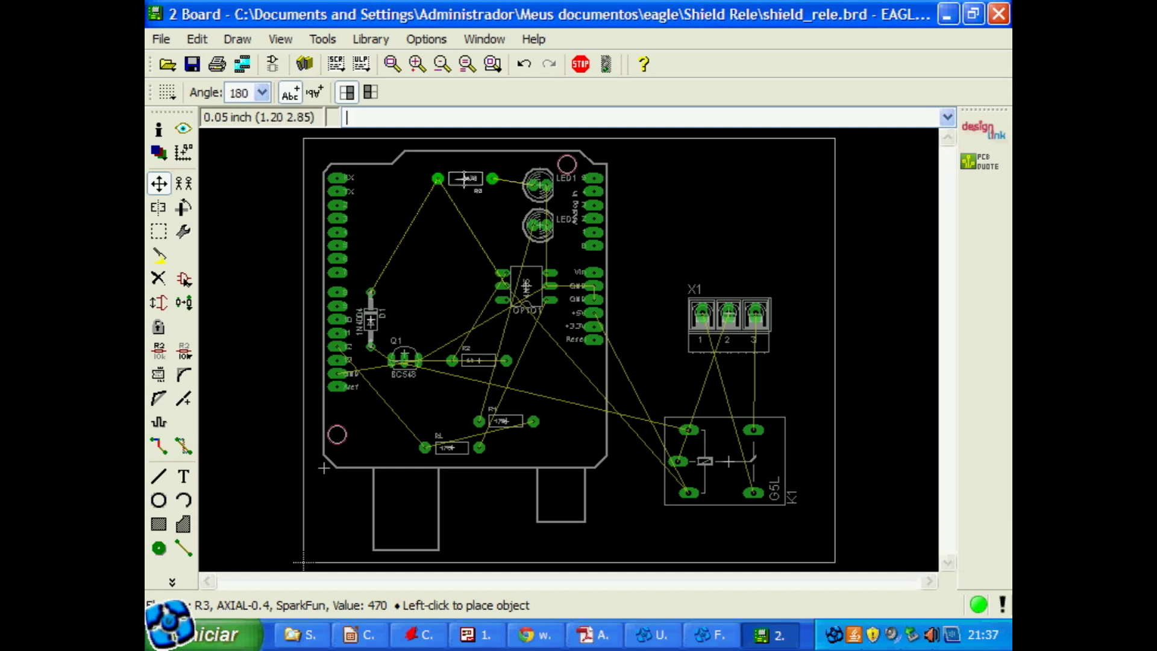
pyautogui.click(480, 185)
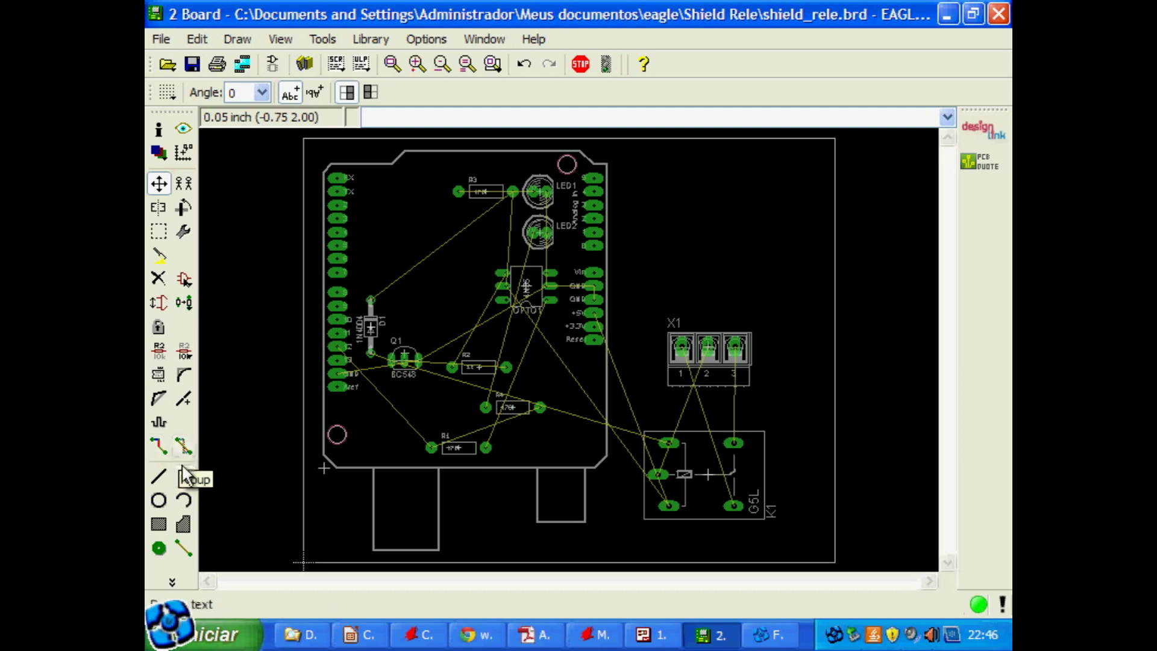
pyautogui.click(172, 584)
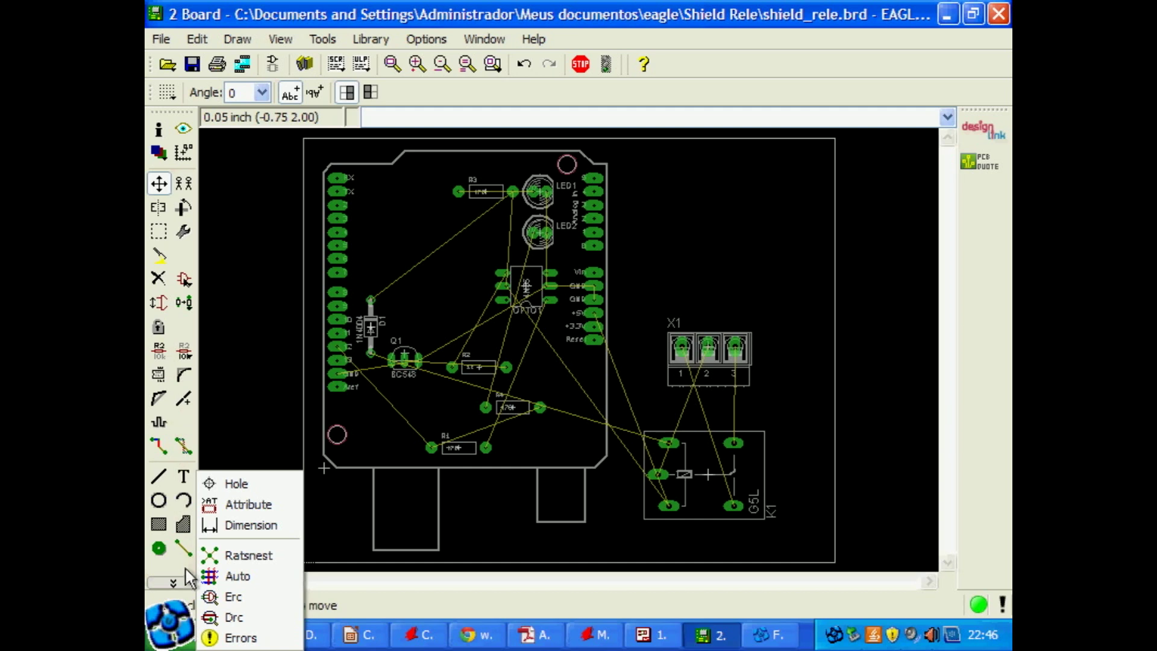
pyautogui.click(173, 582)
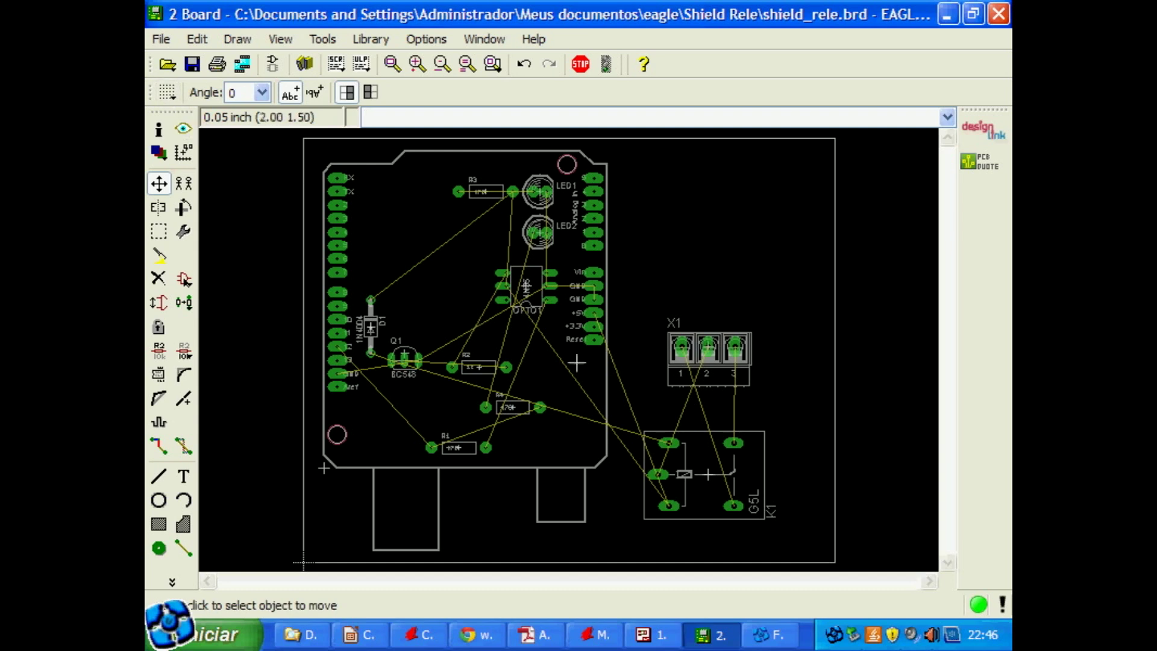
# Rotate relay K1 to 90° and place it in the shield's upper area, between the digital pins and R3
pyautogui.click(708, 474)
pyautogui.rightClick(414, 247)
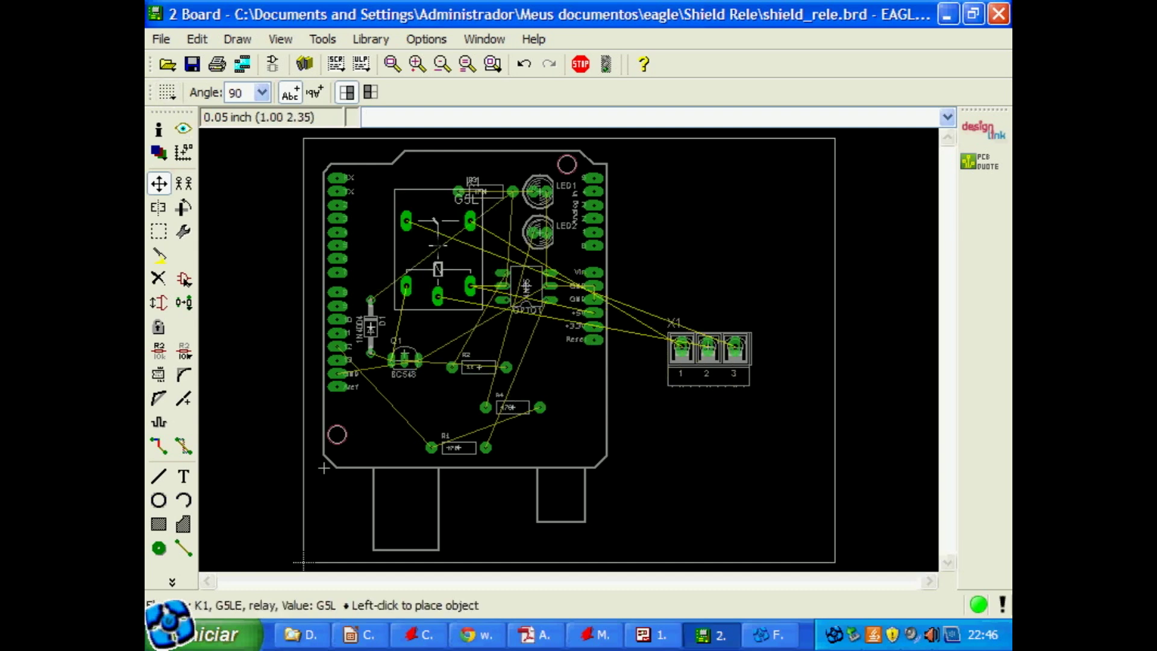
pyautogui.click(412, 237)
# Rotate diode D1 to 0° and place it beside the shield's lower mounting hole, beneath transistor Q1
pyautogui.click(371, 329)
pyautogui.rightClick(392, 421)
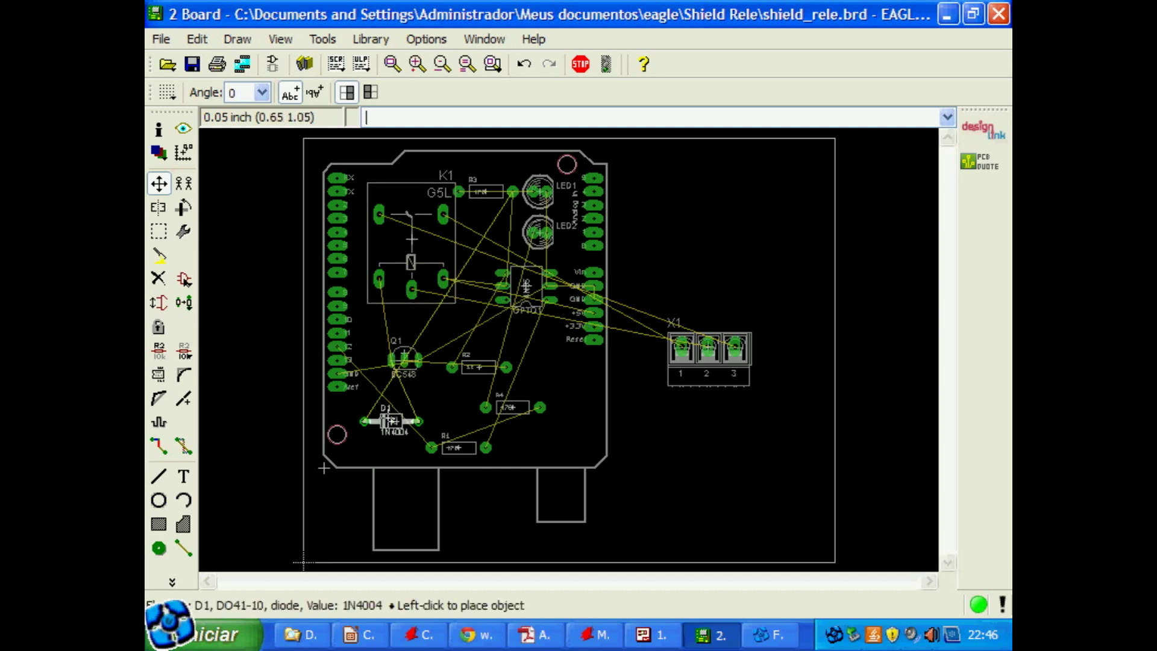
pyautogui.click(392, 434)
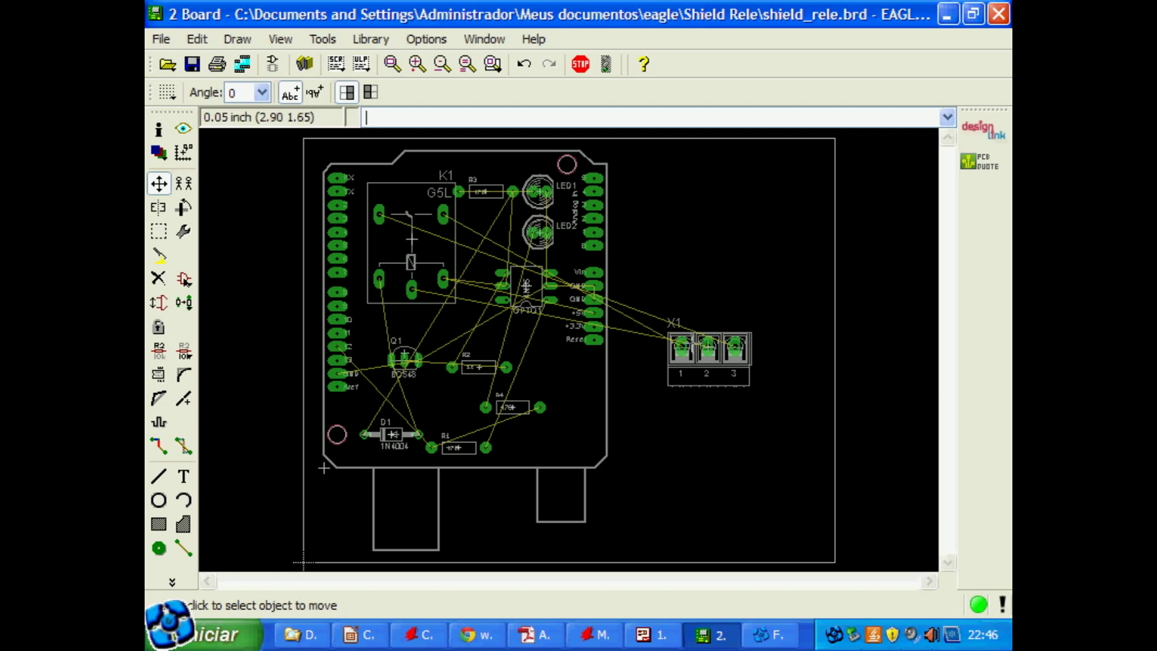
# Lower relay K1 and place connector X1, rotated to 180°, above it near the shield's upper edge
pyautogui.click(412, 239)
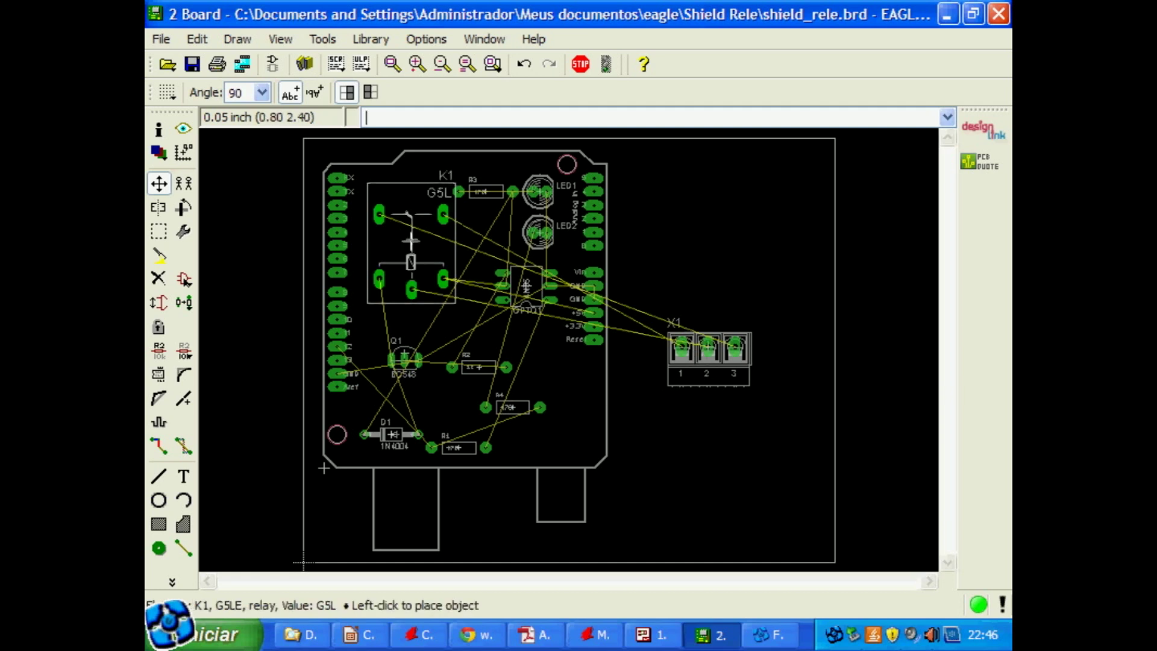
pyautogui.click(405, 274)
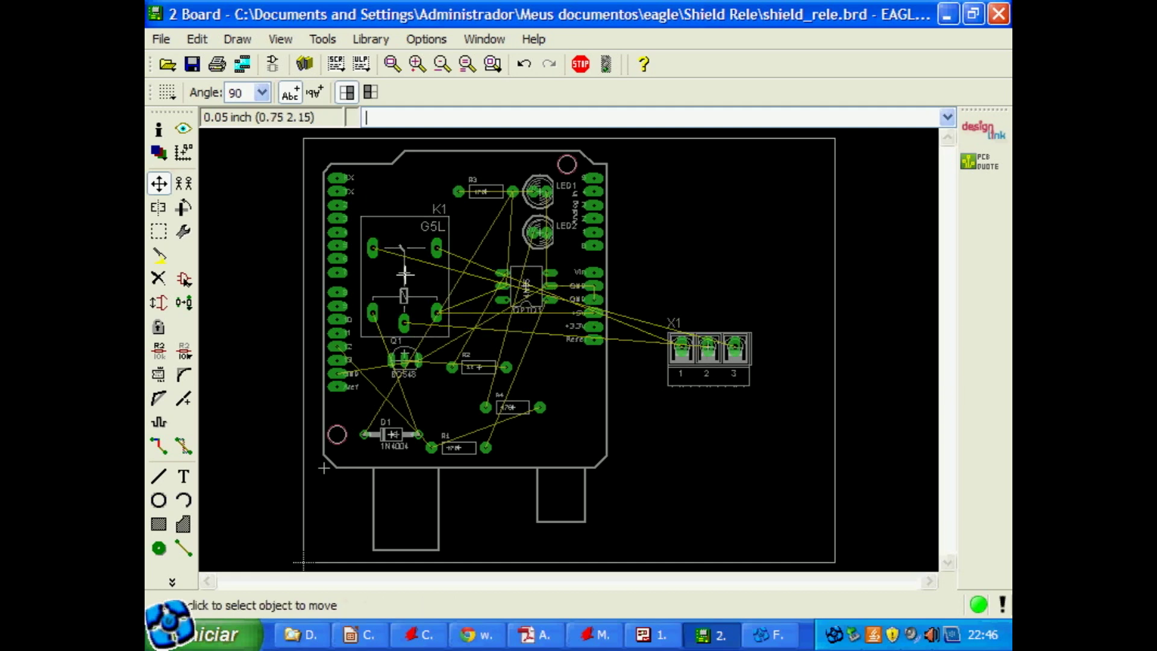
pyautogui.click(709, 350)
pyautogui.rightClick(407, 183)
pyautogui.rightClick(405, 180)
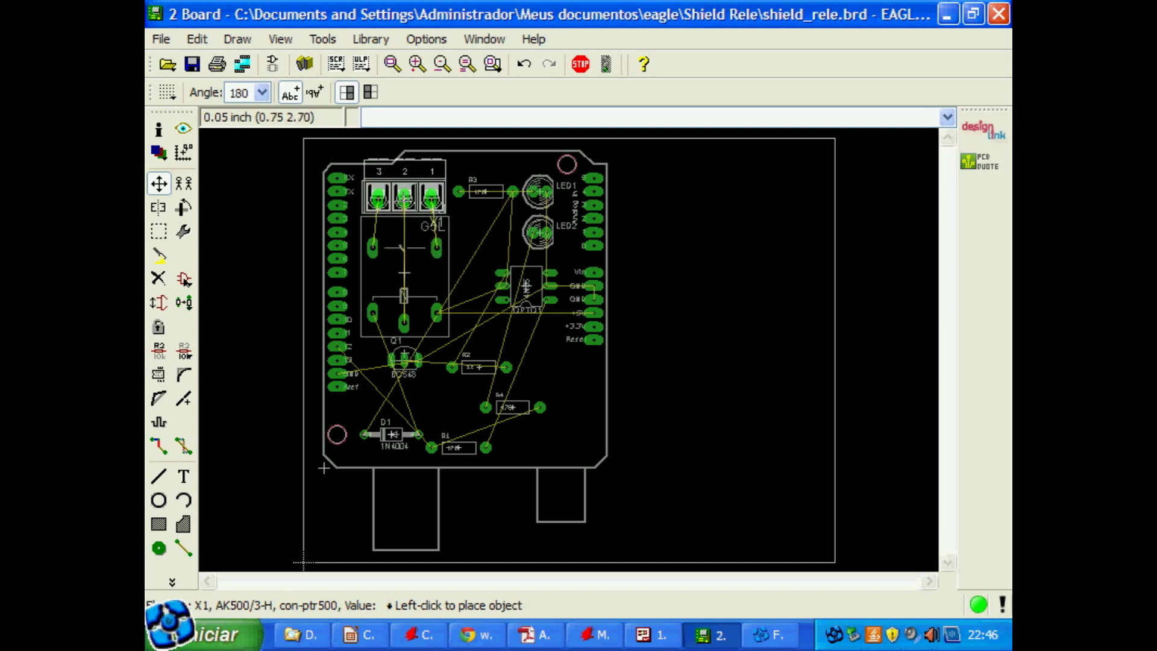
pyautogui.click(404, 202)
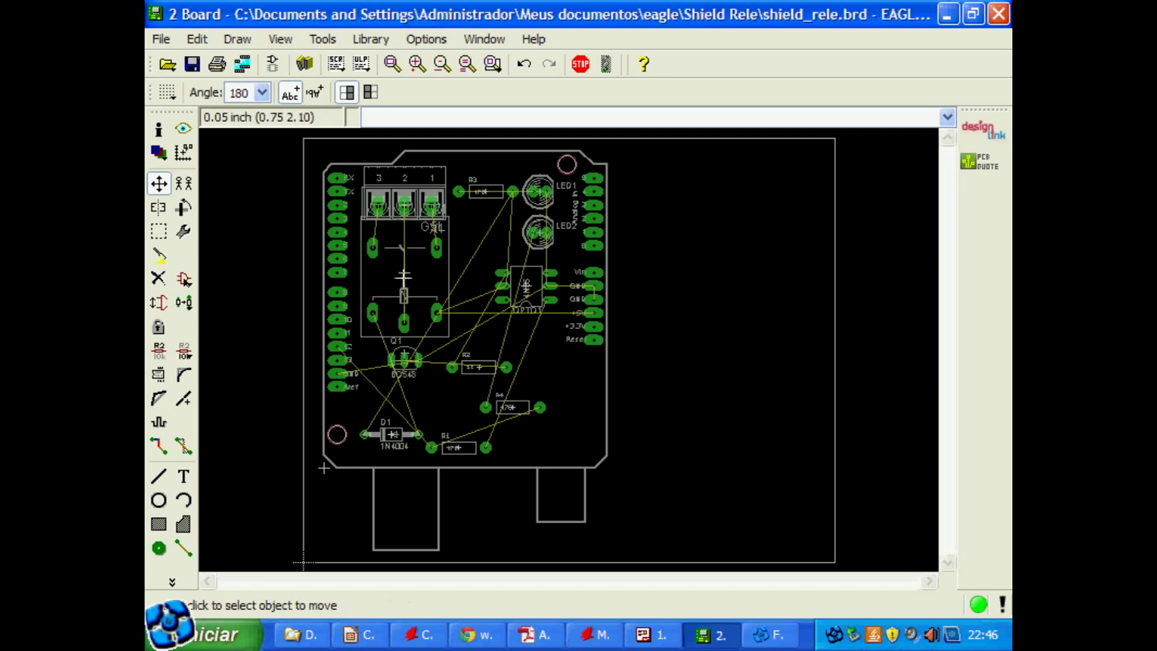
# Lower relay K1 slightly and move transistor Q1 into the gap between diode D1 and resistor R4
pyautogui.click(404, 278)
pyautogui.click(404, 288)
pyautogui.click(404, 359)
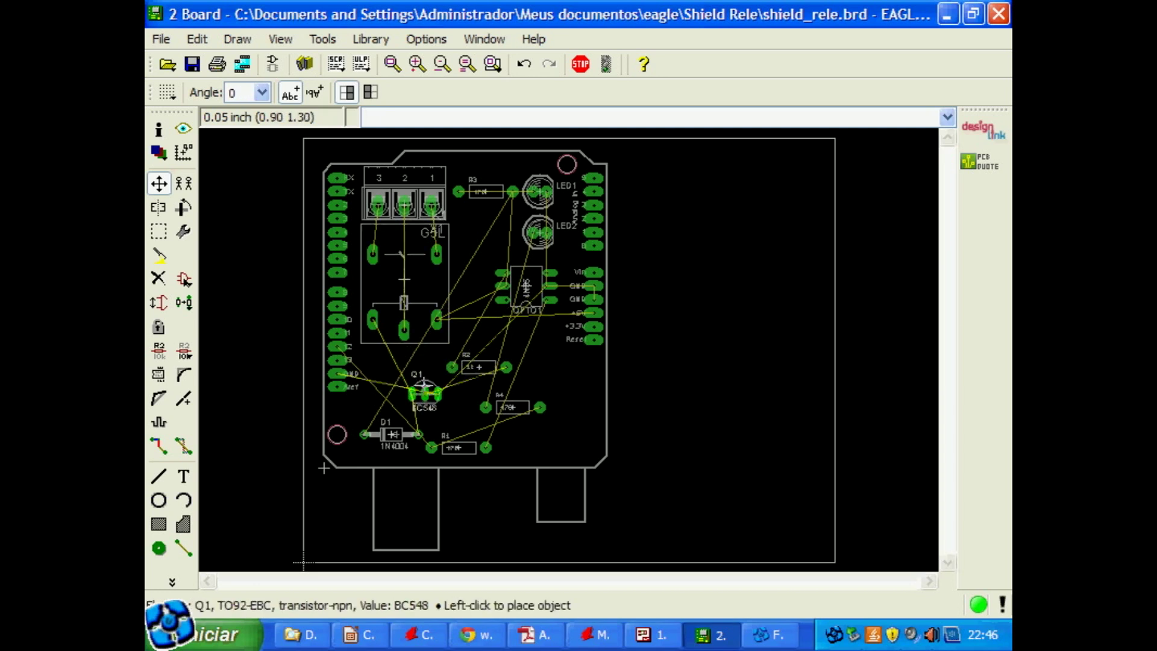
pyautogui.click(438, 406)
# Shift relay K1 and connector X1 slightly down, keeping X1 directly above the relay
pyautogui.click(404, 277)
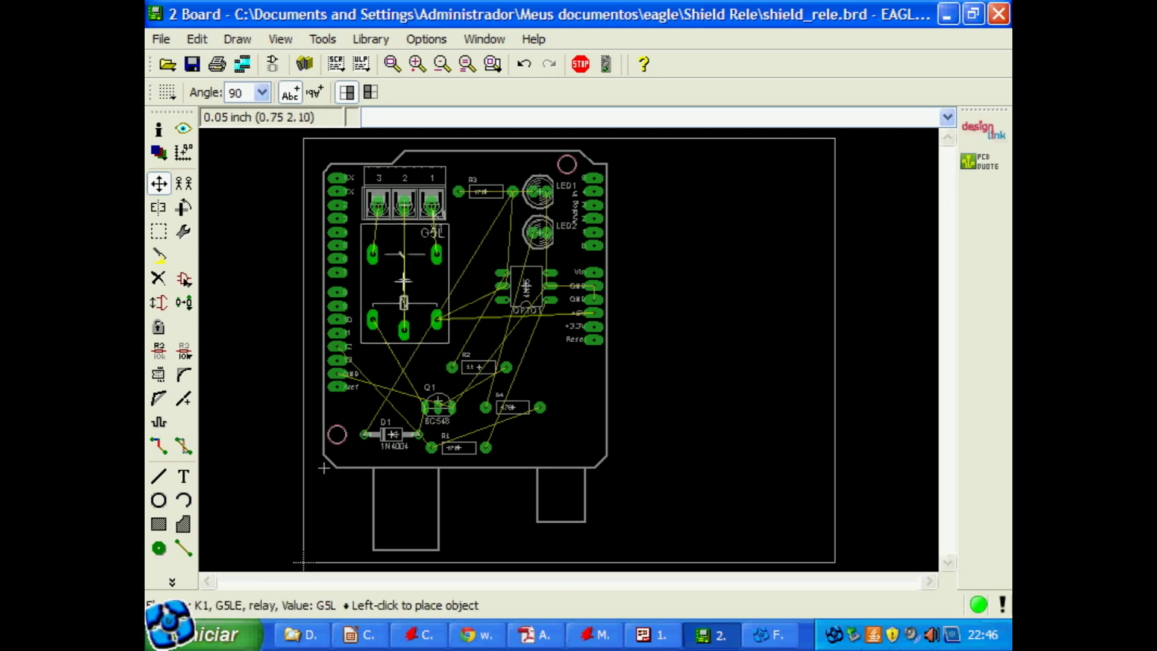
pyautogui.click(403, 294)
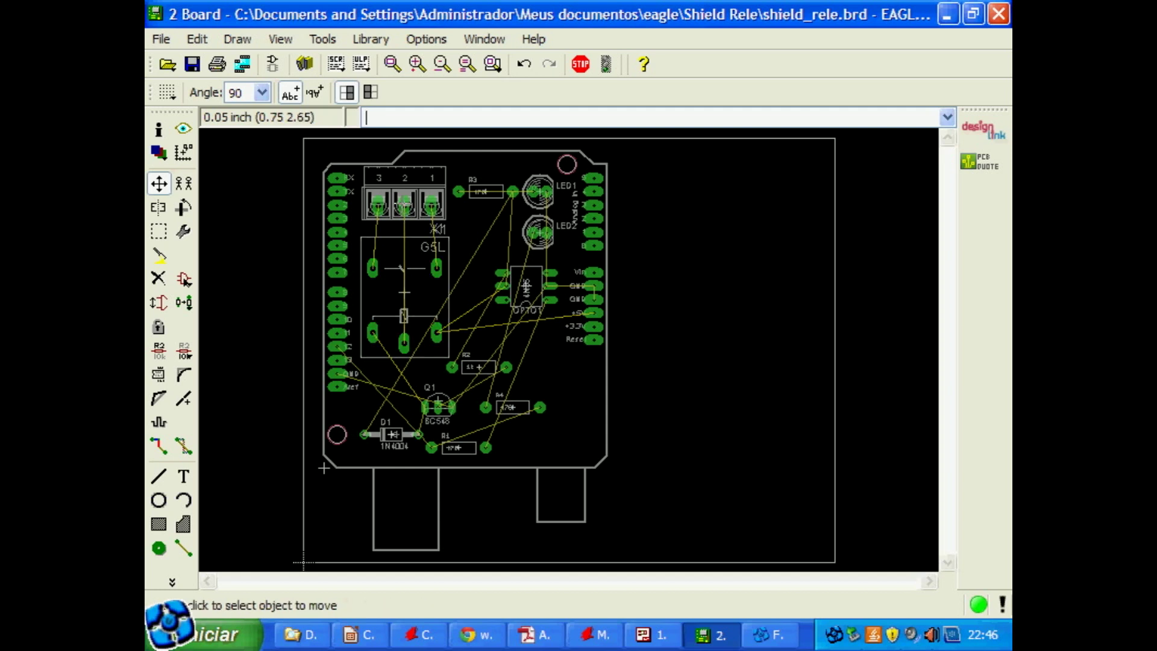
pyautogui.click(404, 206)
pyautogui.click(404, 210)
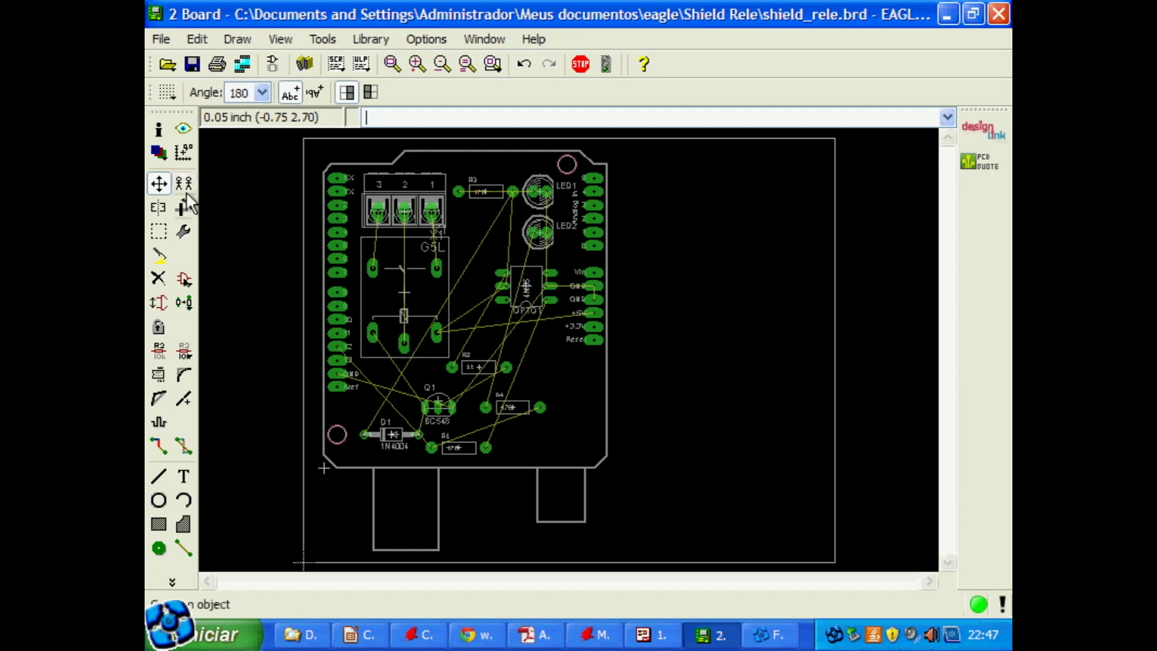
# Narrow the board outline by moving its two right-hand corners inward, just outside the shield's analog-pin edge
pyautogui.click(835, 137)
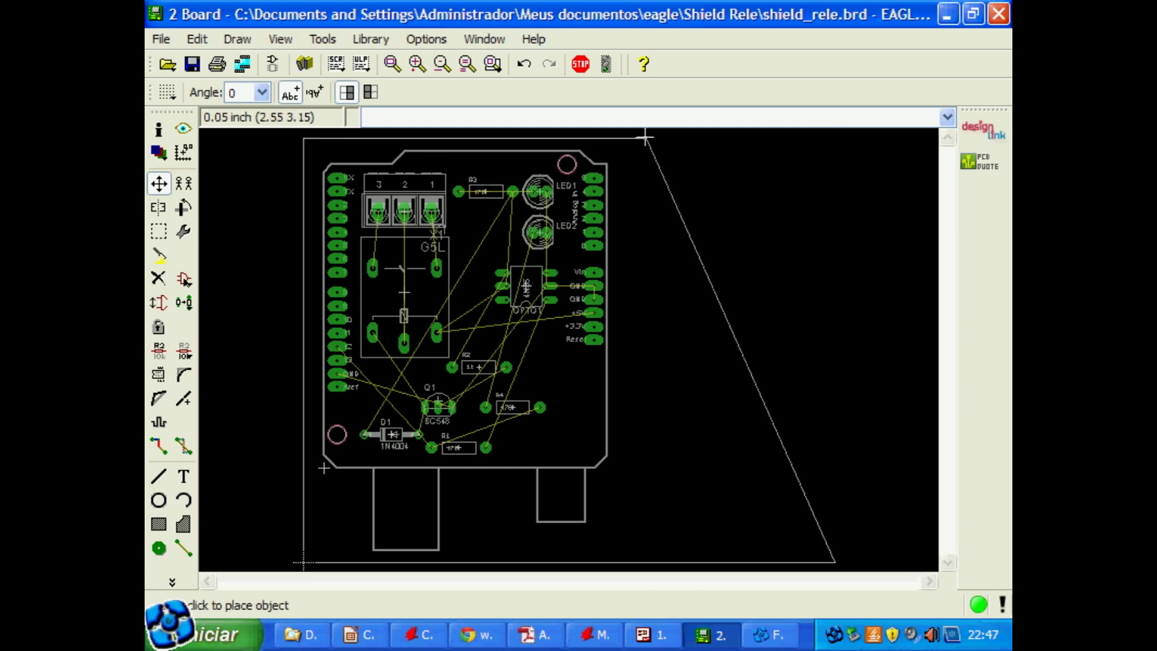
pyautogui.click(621, 138)
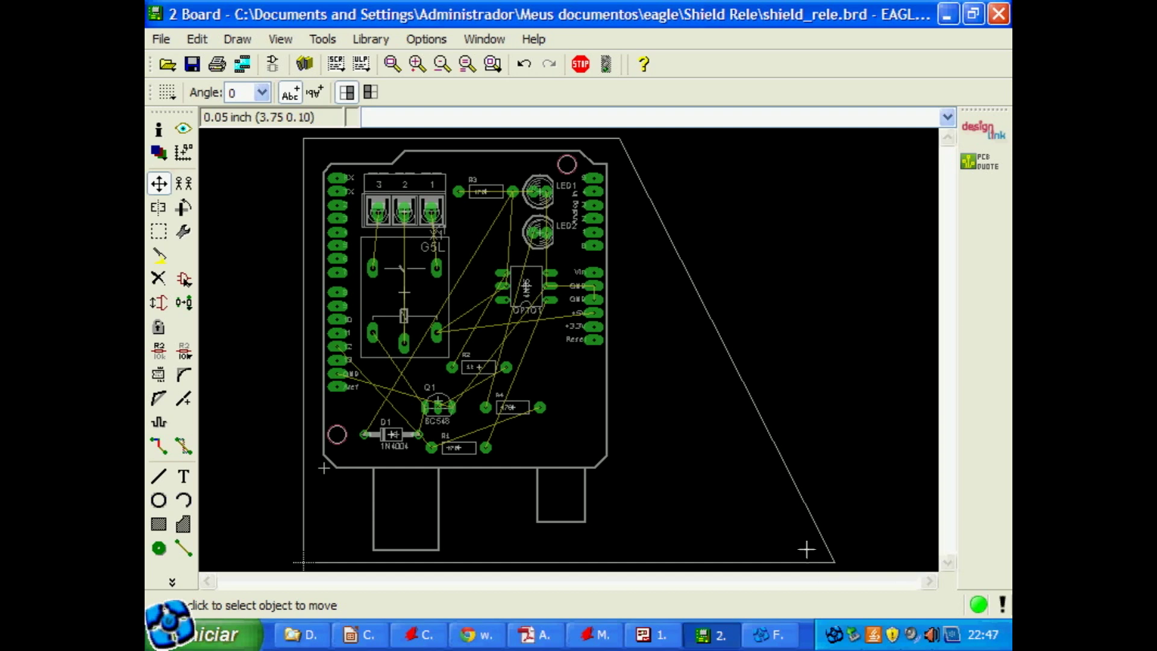
pyautogui.click(835, 562)
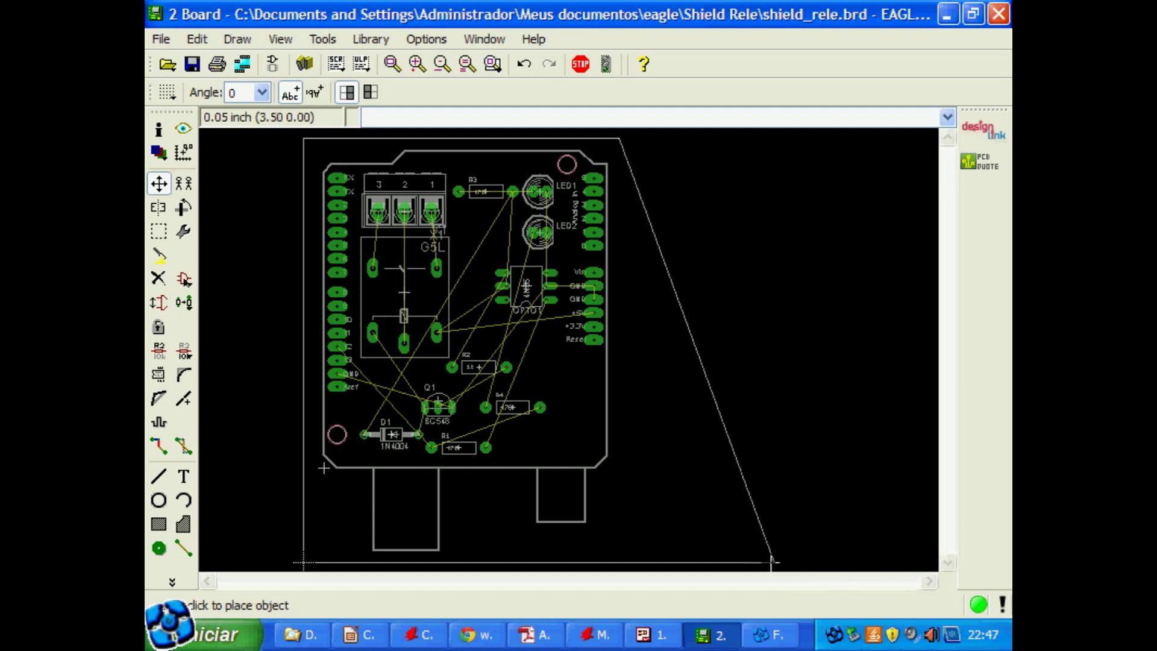
pyautogui.click(621, 562)
pyautogui.click(392, 63)
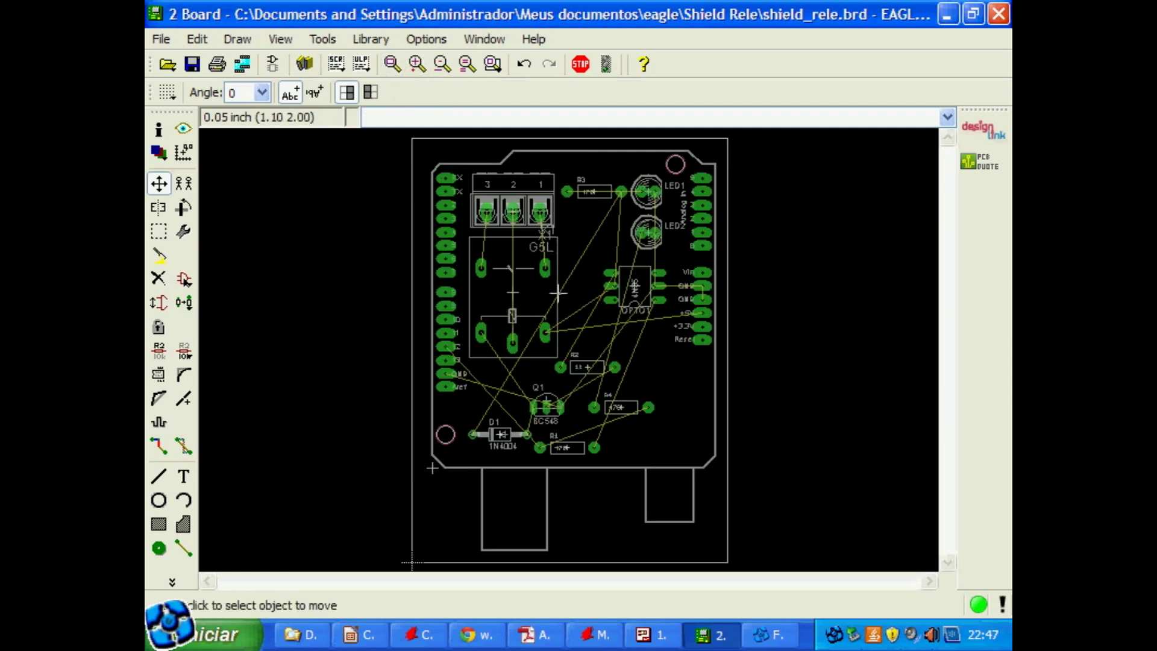
# Rotate resistor R4 to 180° and place it beside LED2, directly below R3
pyautogui.click(418, 63)
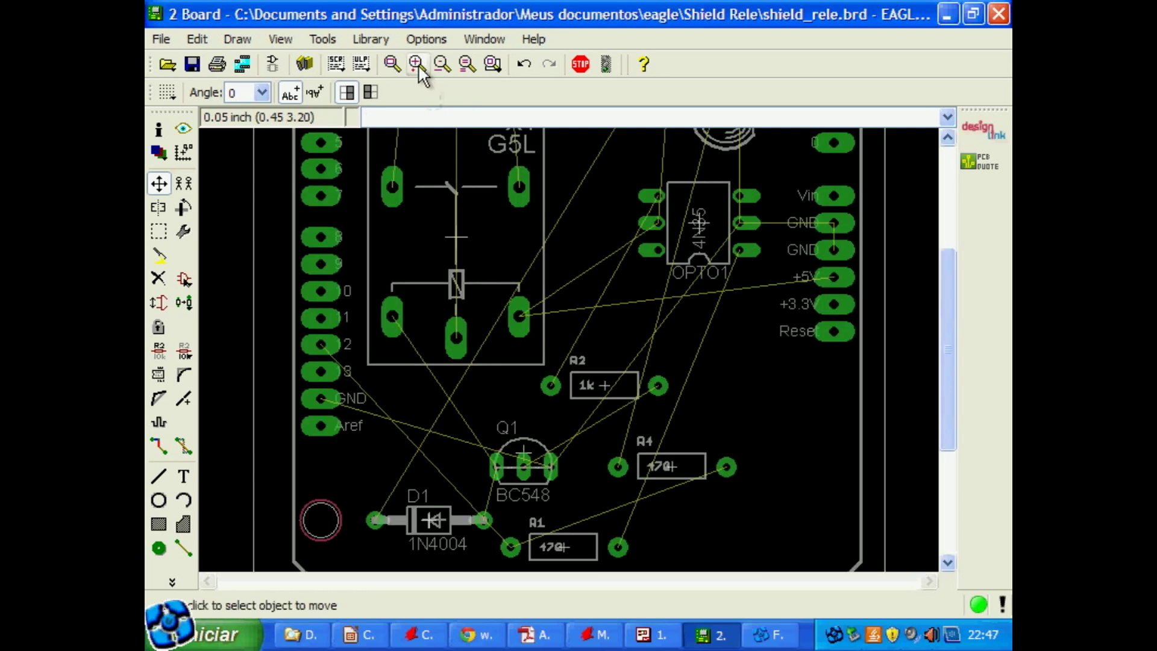
pyautogui.moveTo(945, 402); pyautogui.dragTo(924, 311)
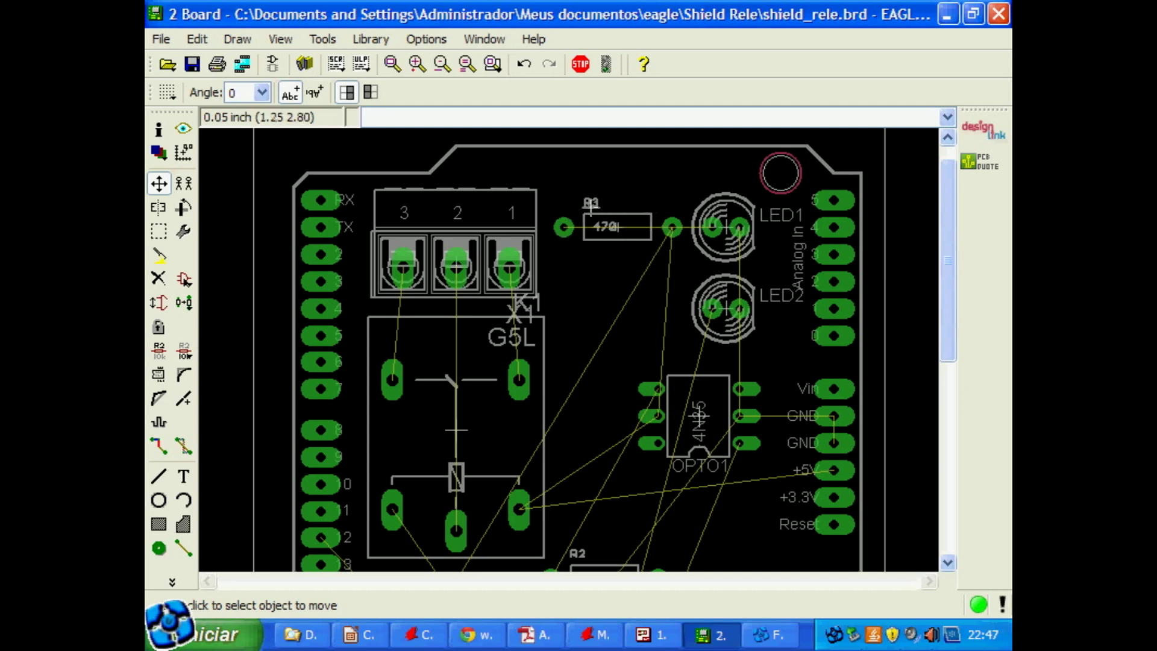
pyautogui.moveTo(621, 437); pyautogui.dragTo(601, 327, button='middle')
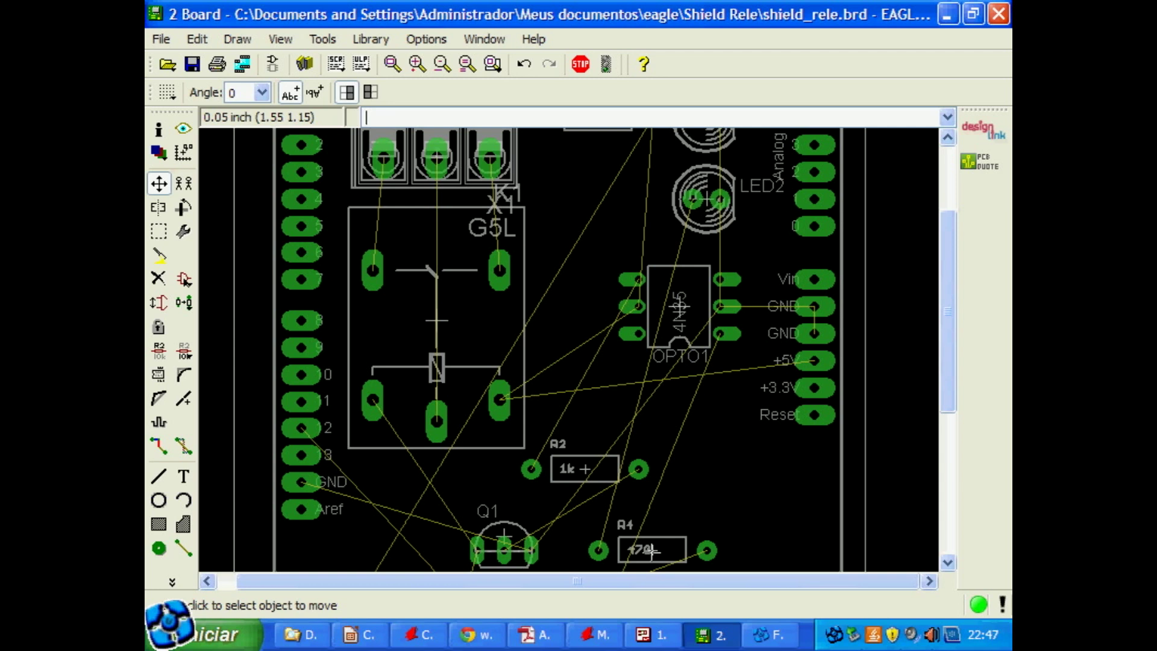
pyautogui.click(651, 550)
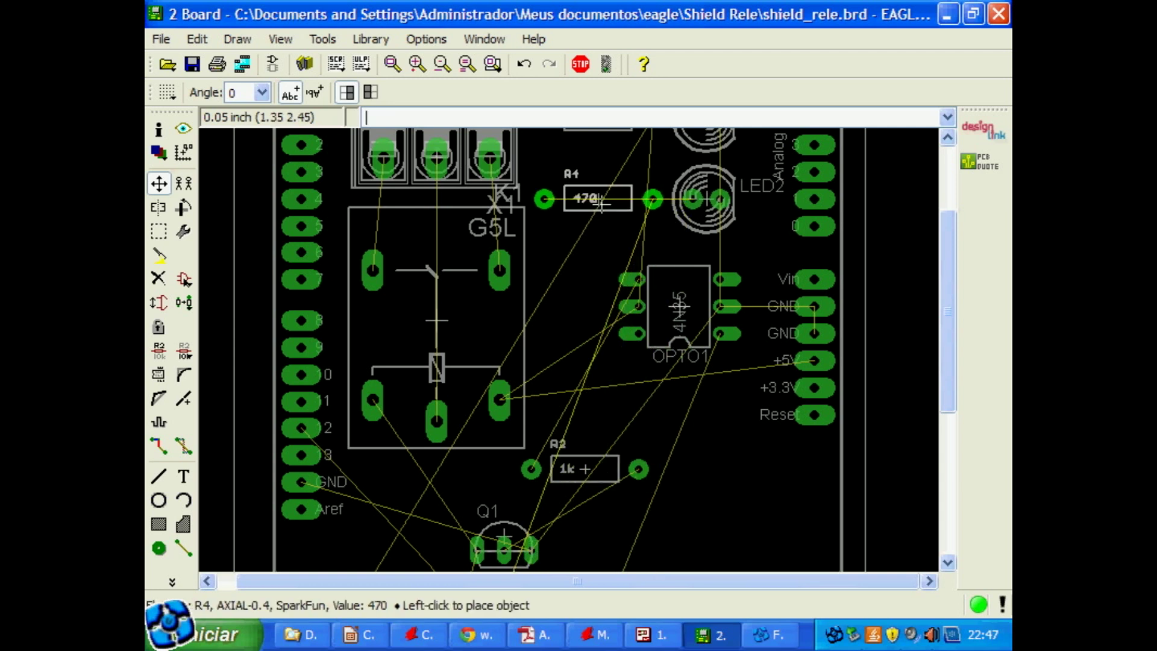
pyautogui.rightClick(601, 203)
pyautogui.rightClick(601, 203)
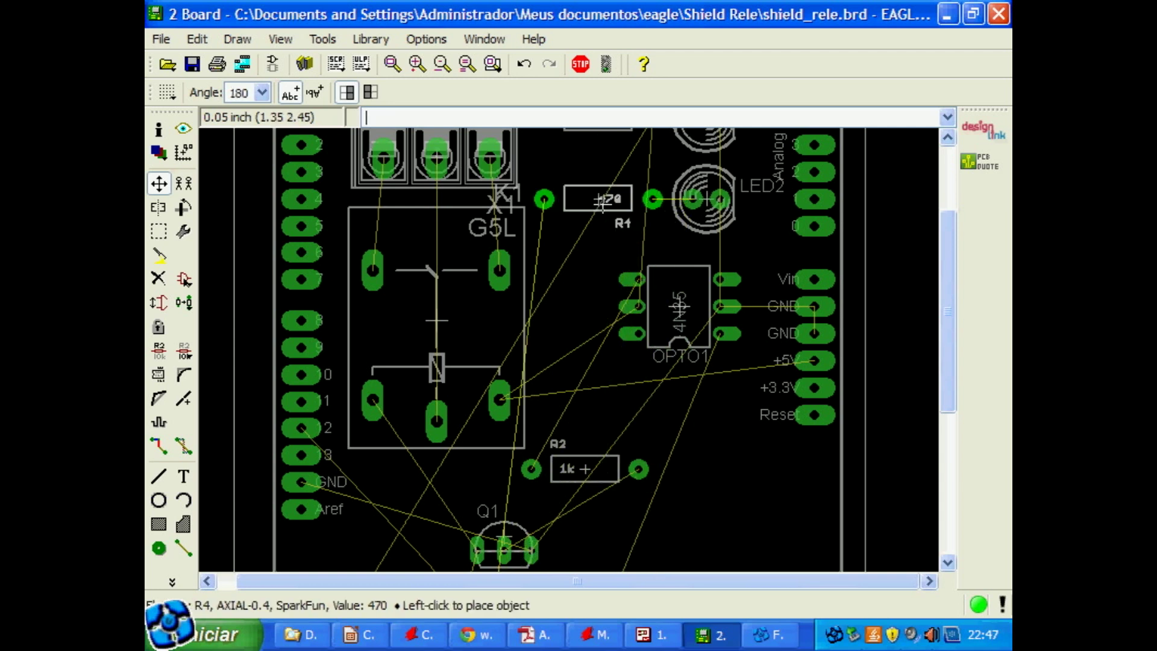
pyautogui.click(601, 202)
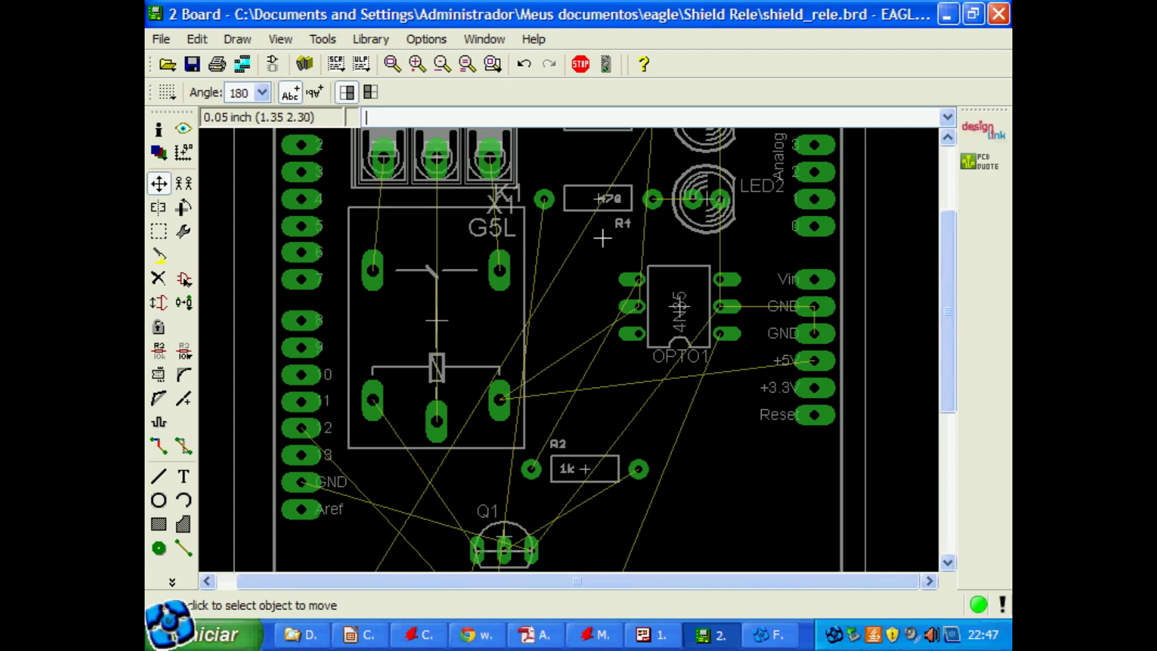
# Start a part replacement, search the libraries for "resistor" and choose R-US_0207/2V from the resistor library
pyautogui.moveTo(603, 241); pyautogui.dragTo(601, 358, button='middle')
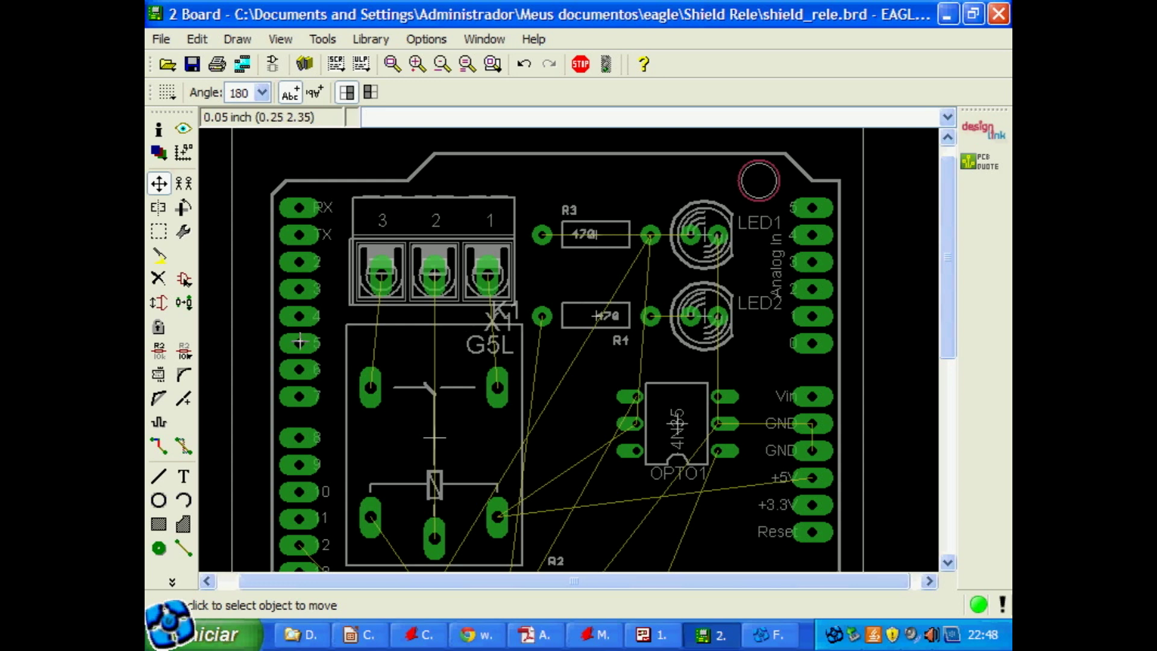
pyautogui.click(184, 302)
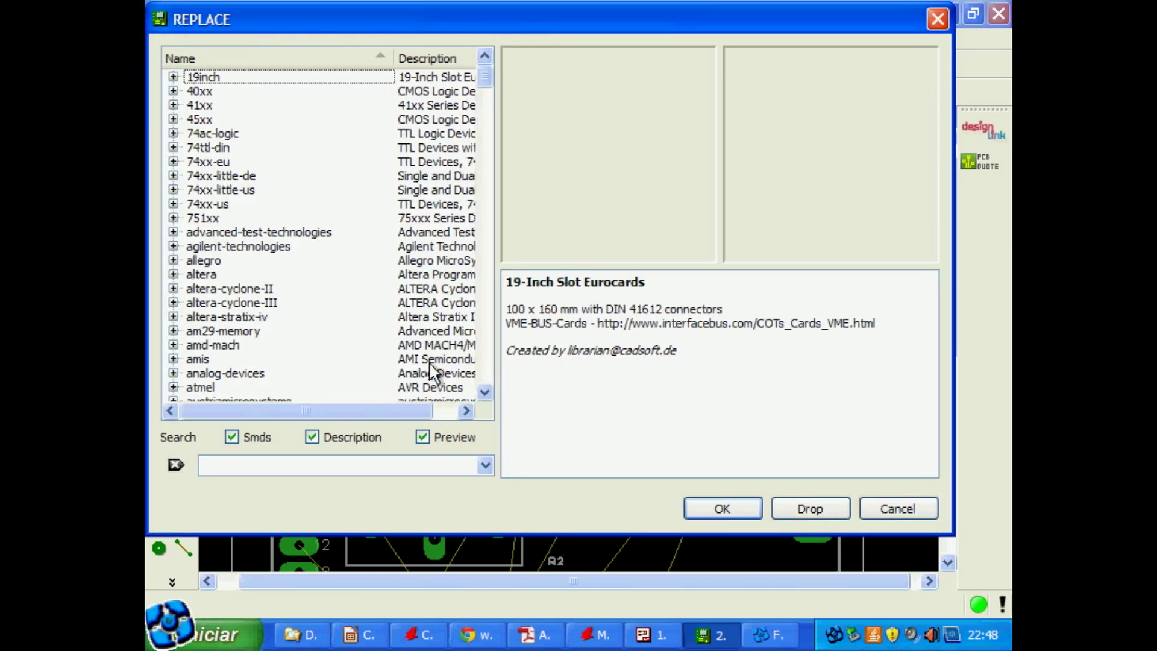
pyautogui.click(235, 463)
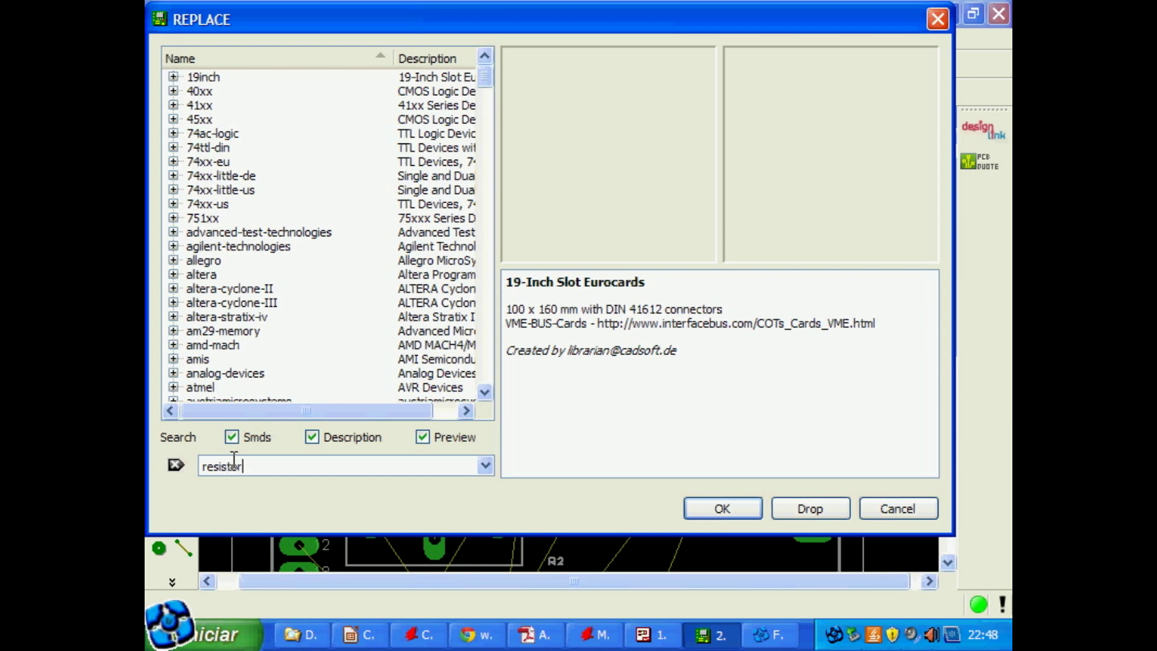
pyautogui.write('resistor')
pyautogui.press('Return')
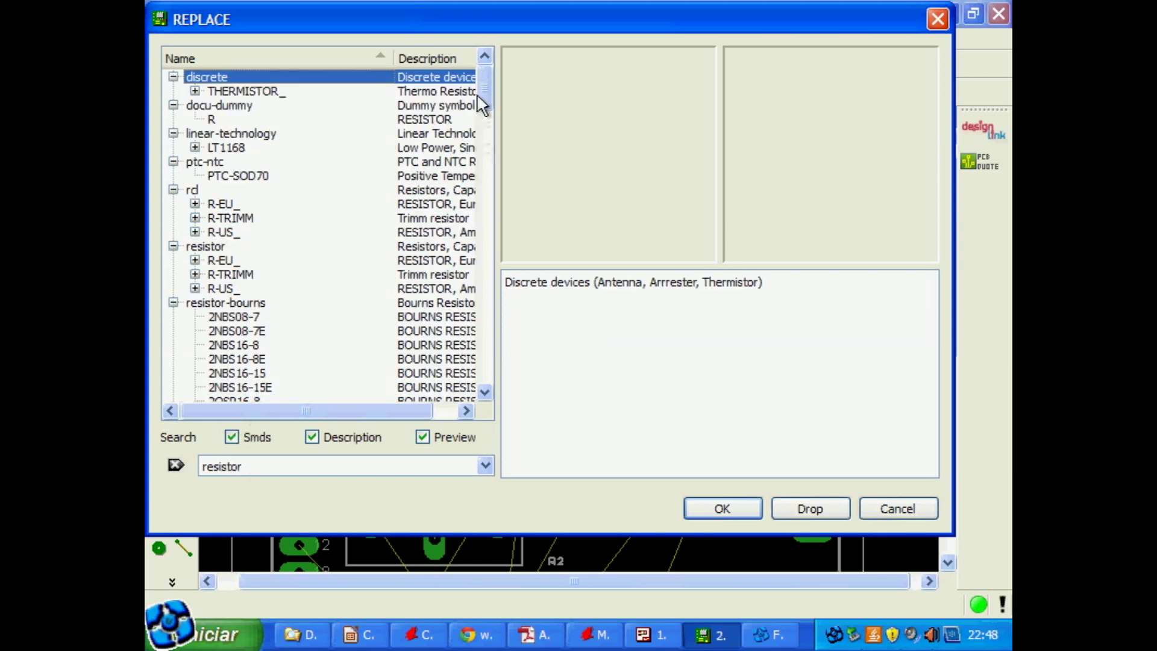
pyautogui.click(204, 247)
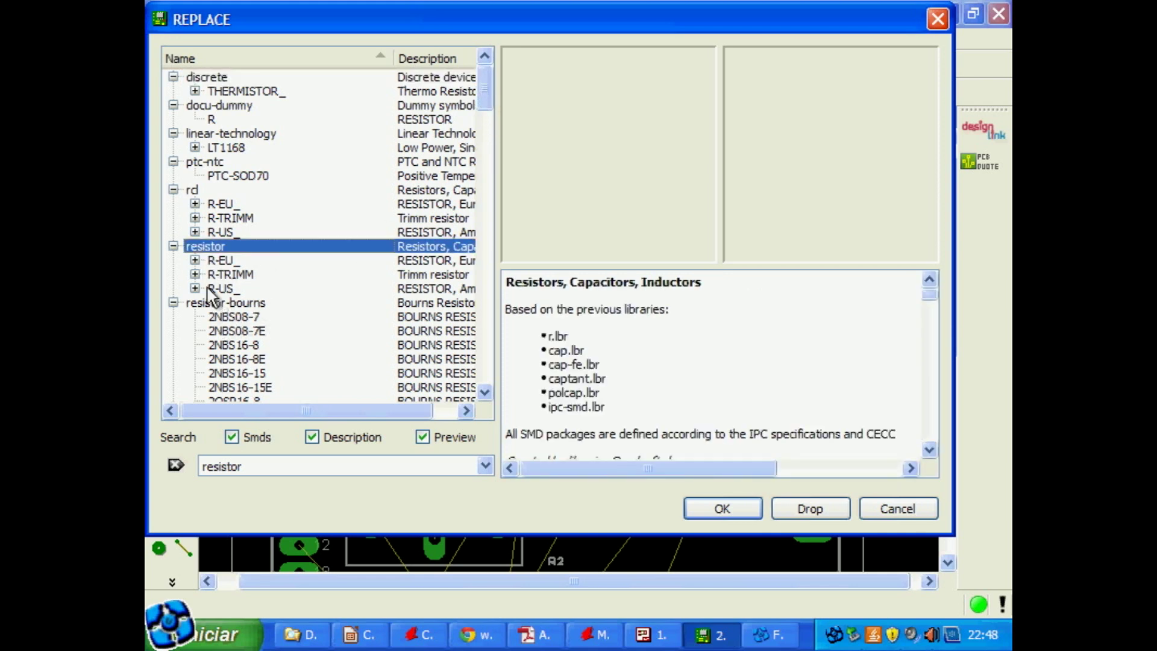
pyautogui.click(221, 261)
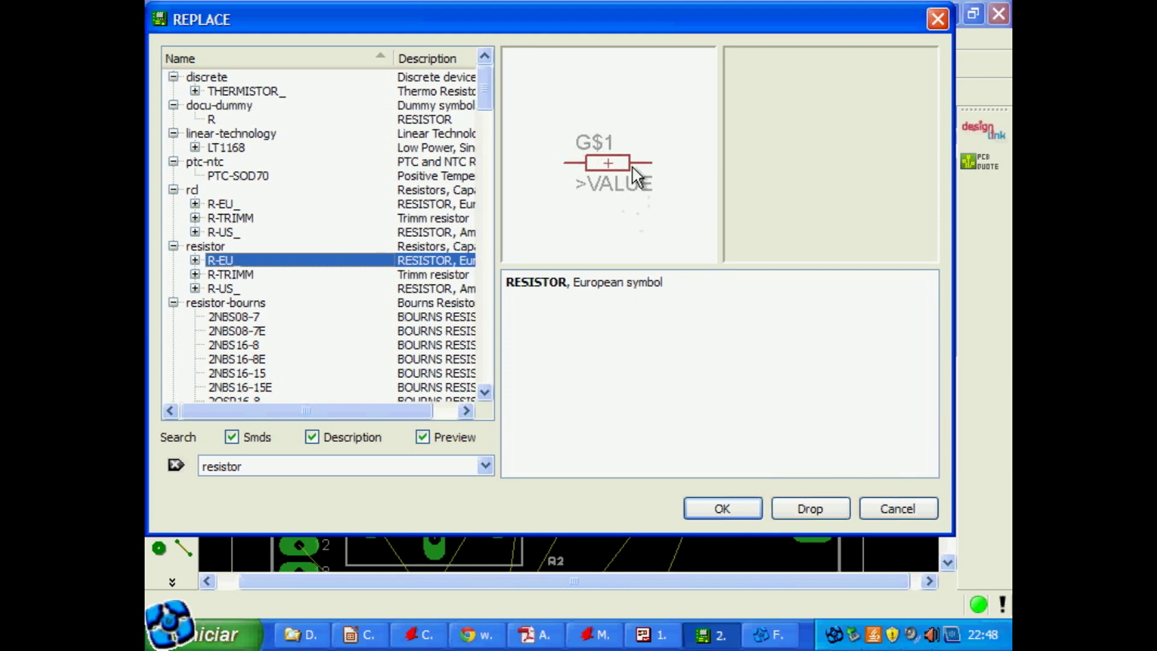
pyautogui.click(222, 288)
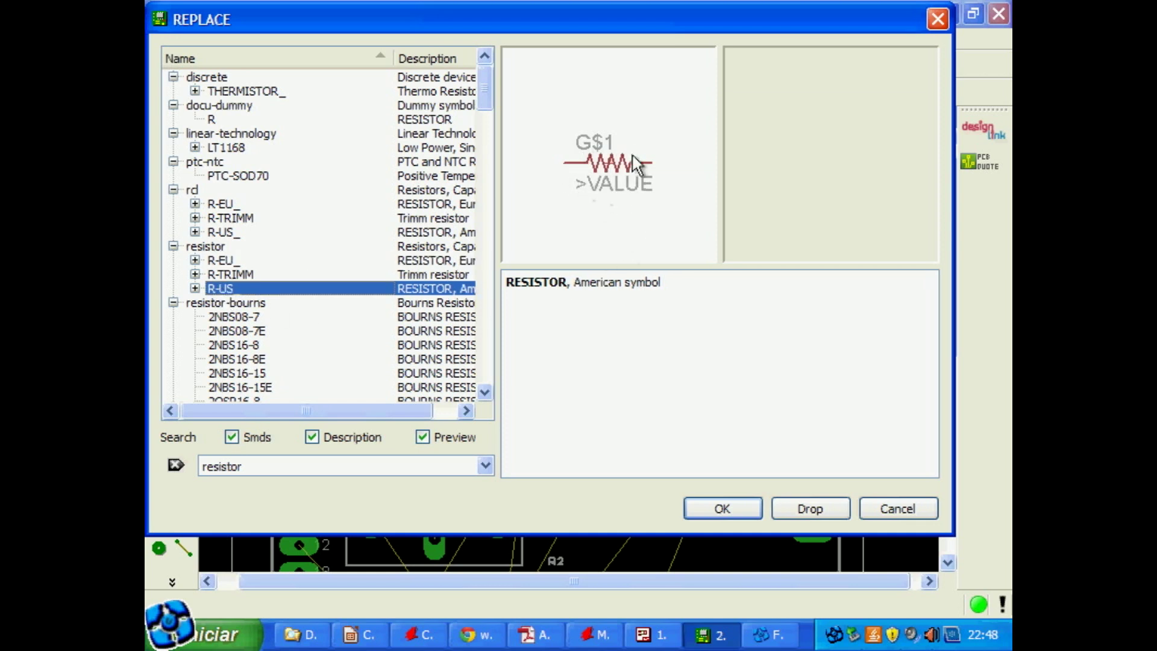
pyautogui.click(194, 288)
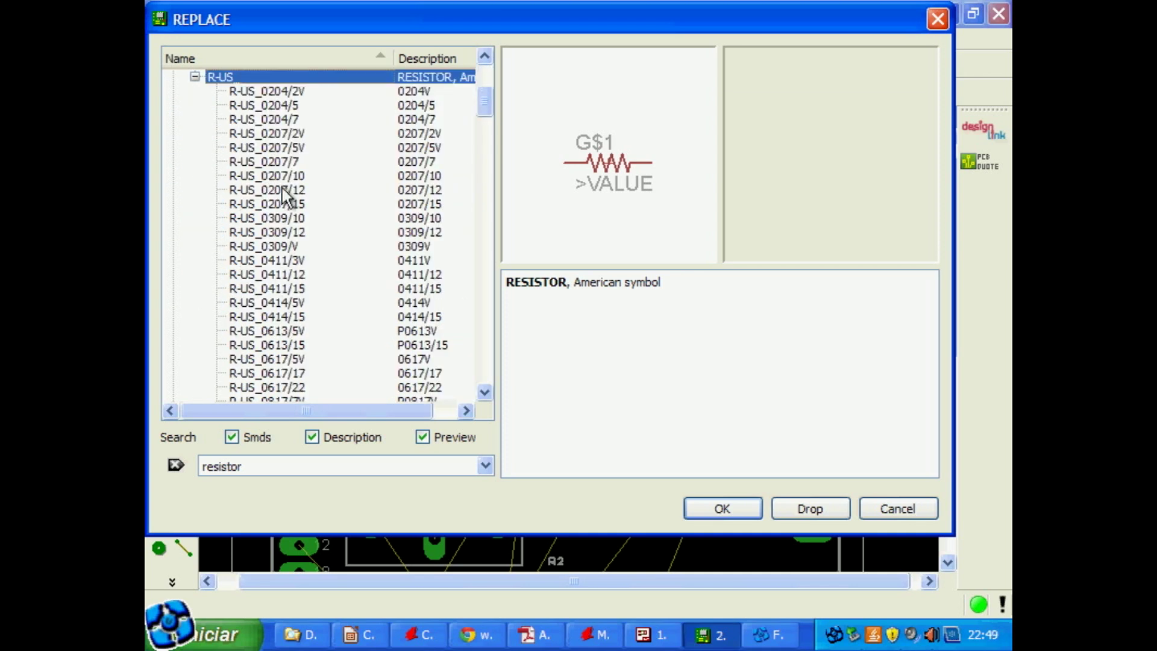
pyautogui.click(269, 148)
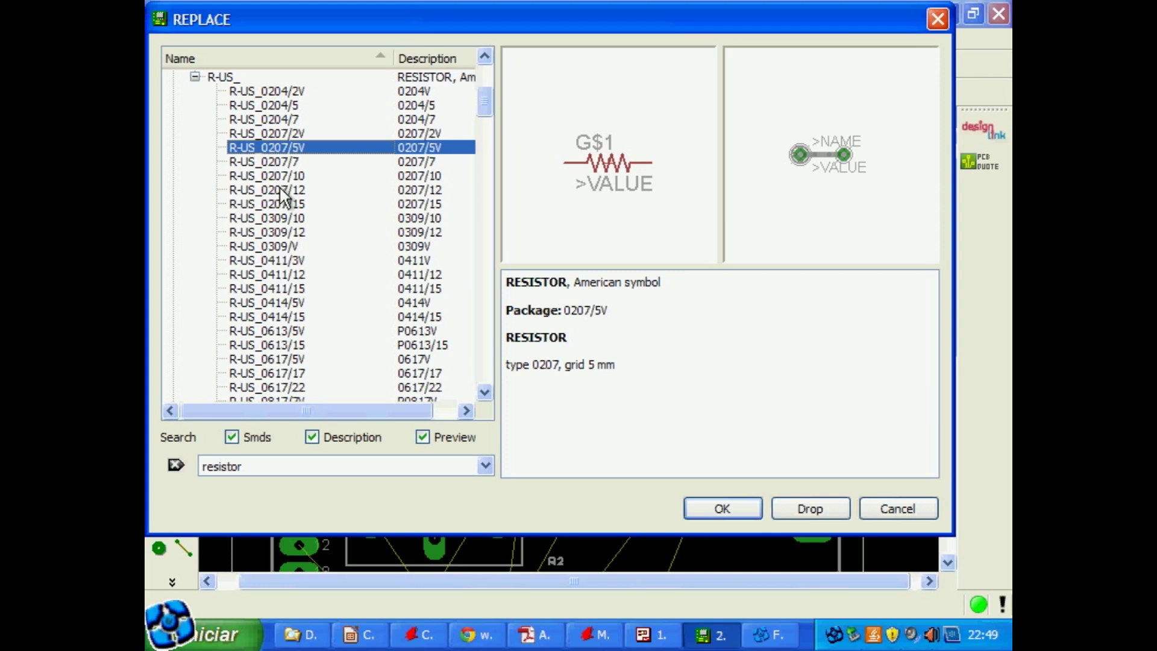
pyautogui.click(276, 134)
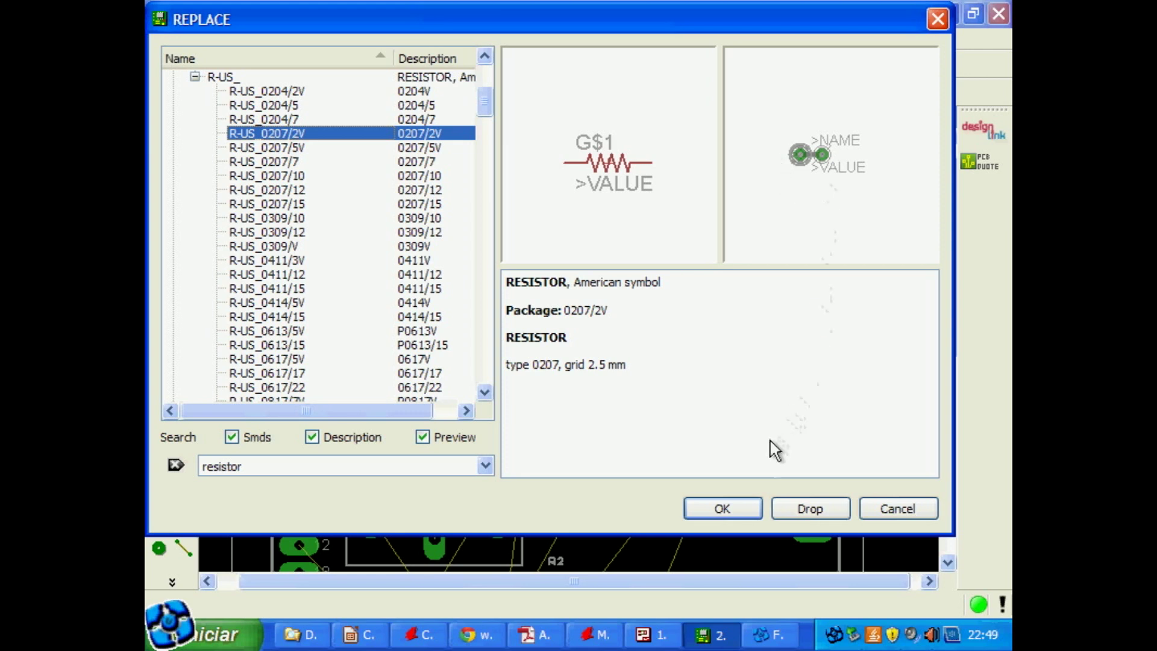
pyautogui.click(720, 510)
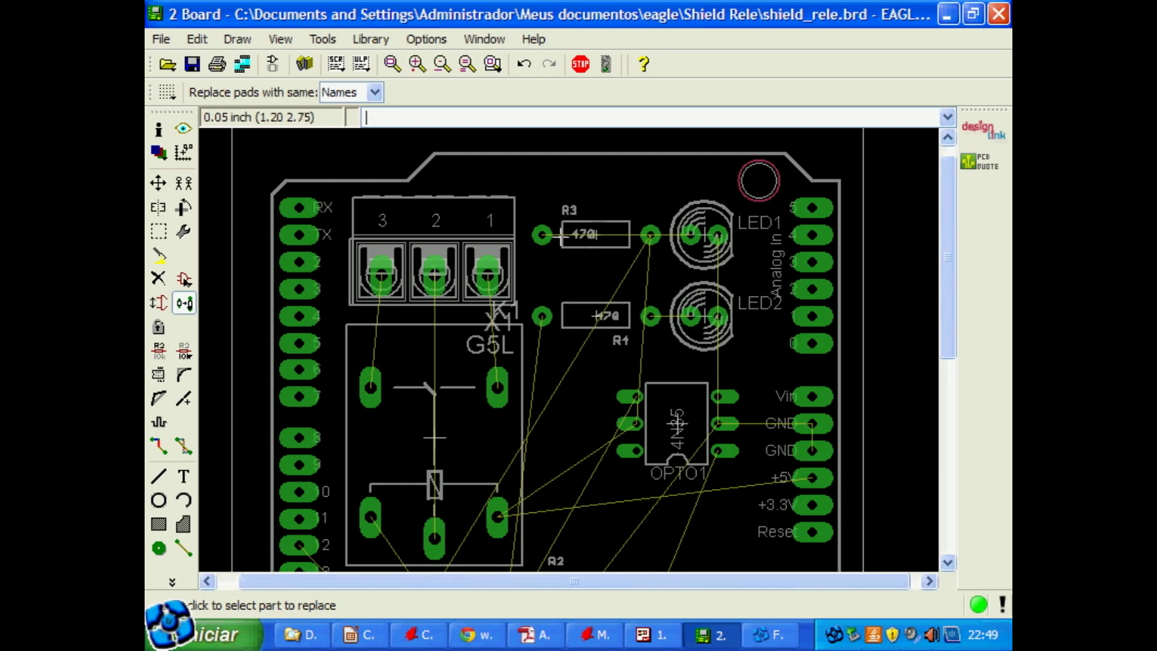
# Replace resistors R3 and R4 with the R-US_0207/2V part and activate the Move tool
pyautogui.click(596, 232)
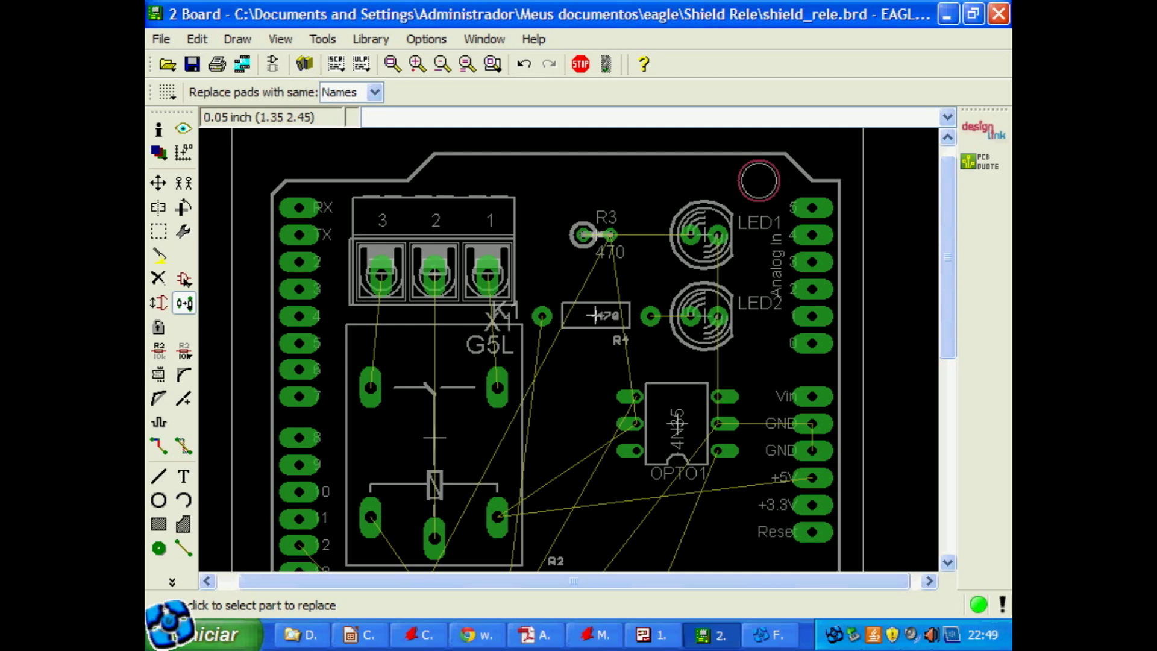
pyautogui.click(595, 315)
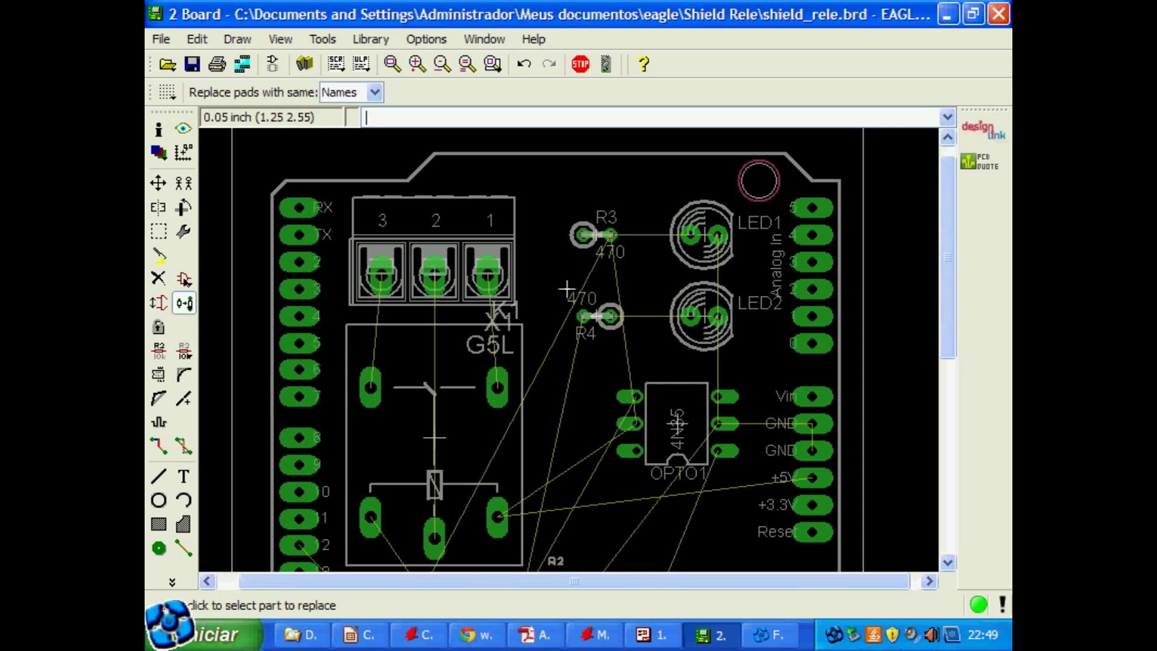
pyautogui.press('Escape')
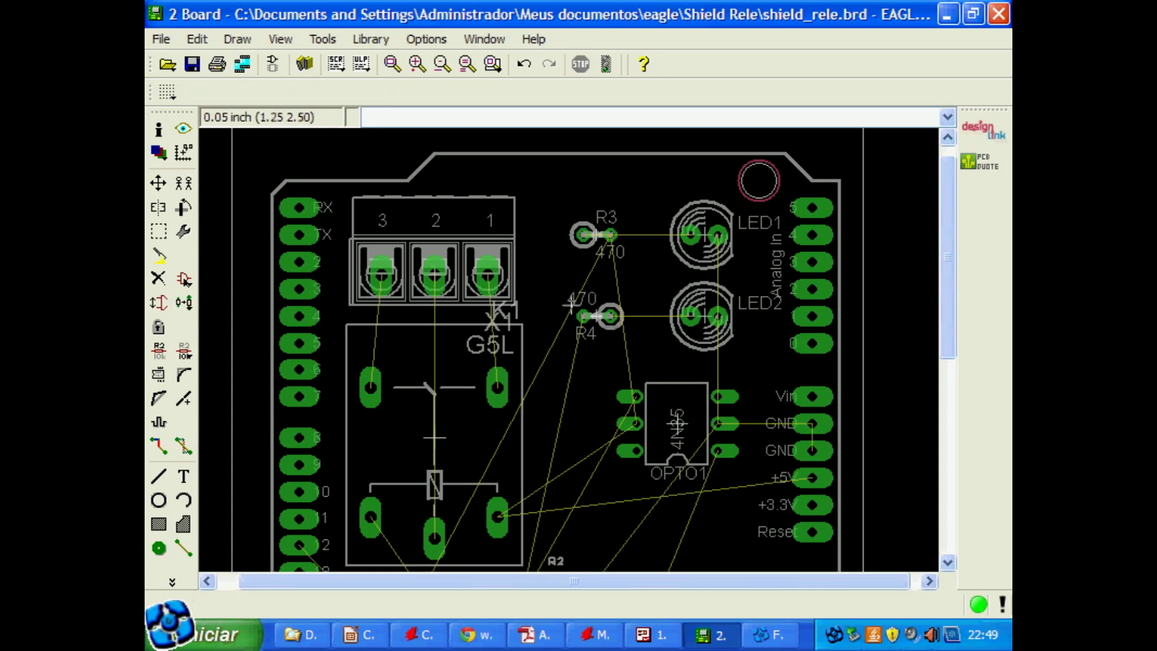
pyautogui.click(160, 182)
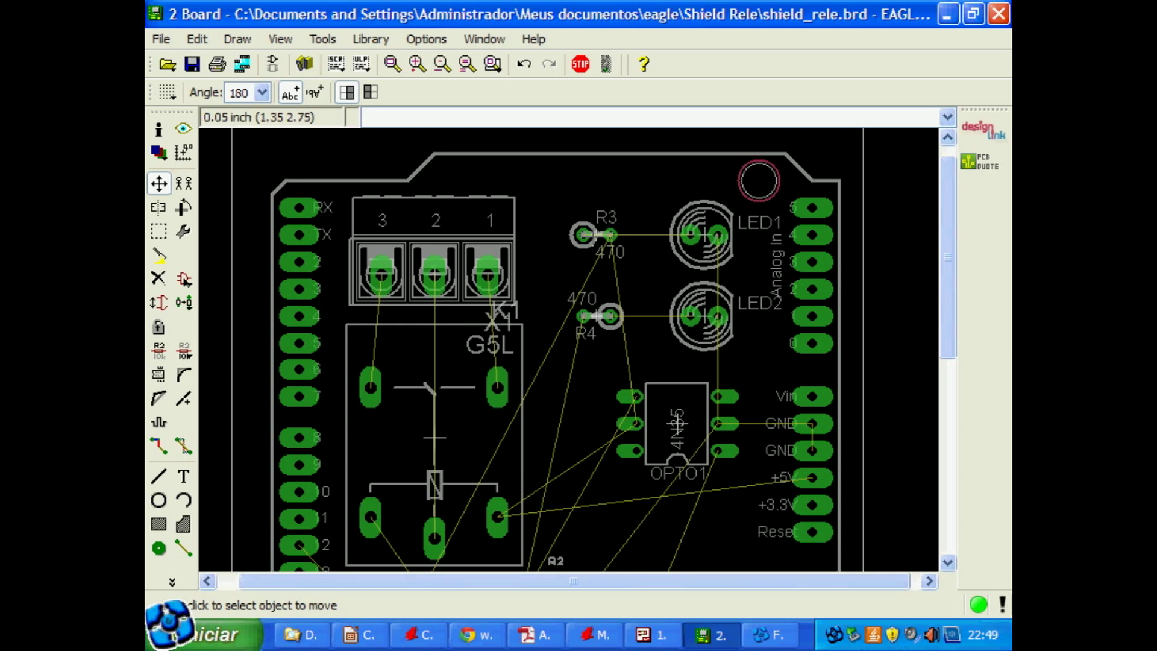
# Rotate resistor R3 to 180° and move it closer to LED1, then shift R4 closer to LED2, aligned below R3
pyautogui.click(597, 234)
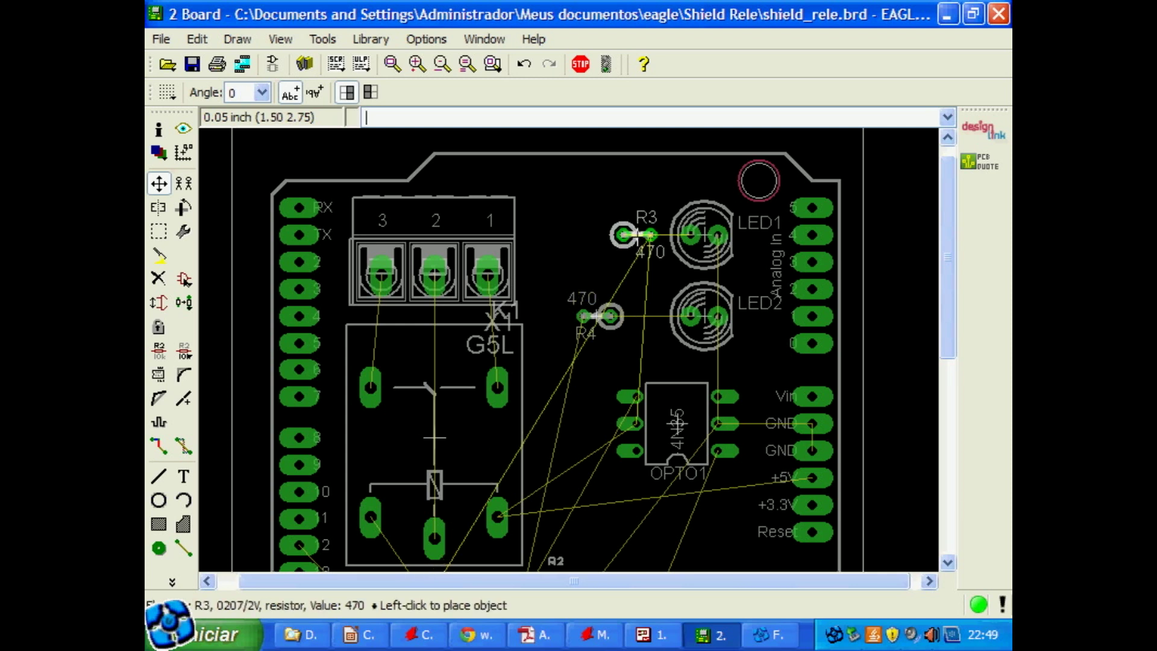
pyautogui.rightClick(637, 235)
pyautogui.rightClick(637, 235)
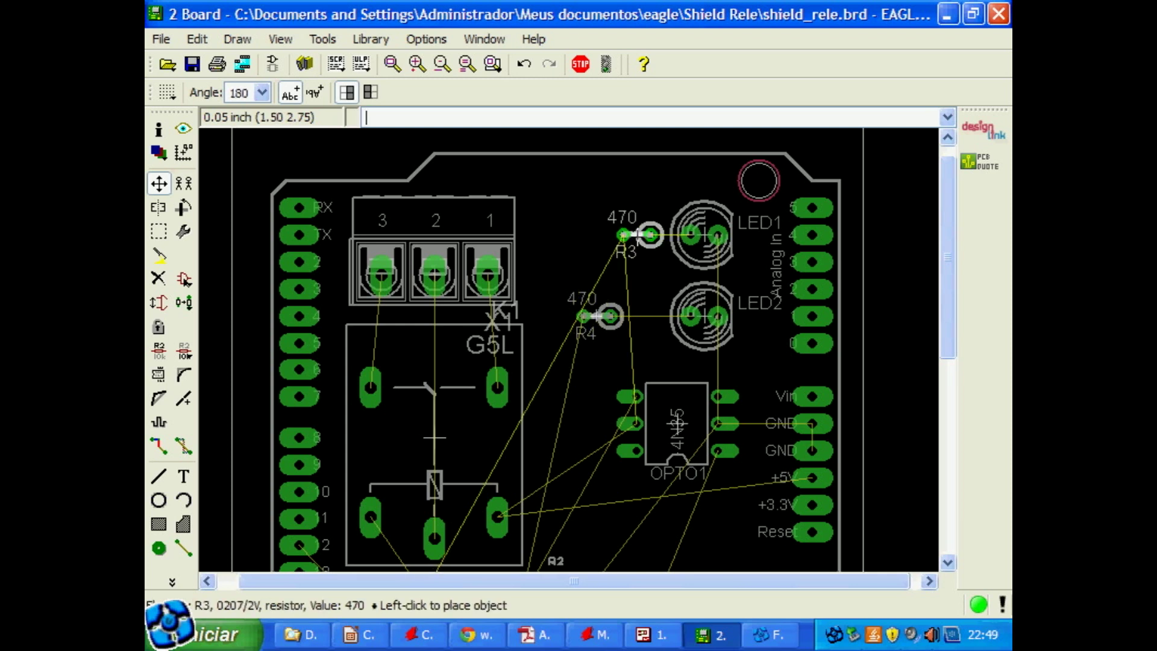
pyautogui.click(637, 235)
pyautogui.click(596, 316)
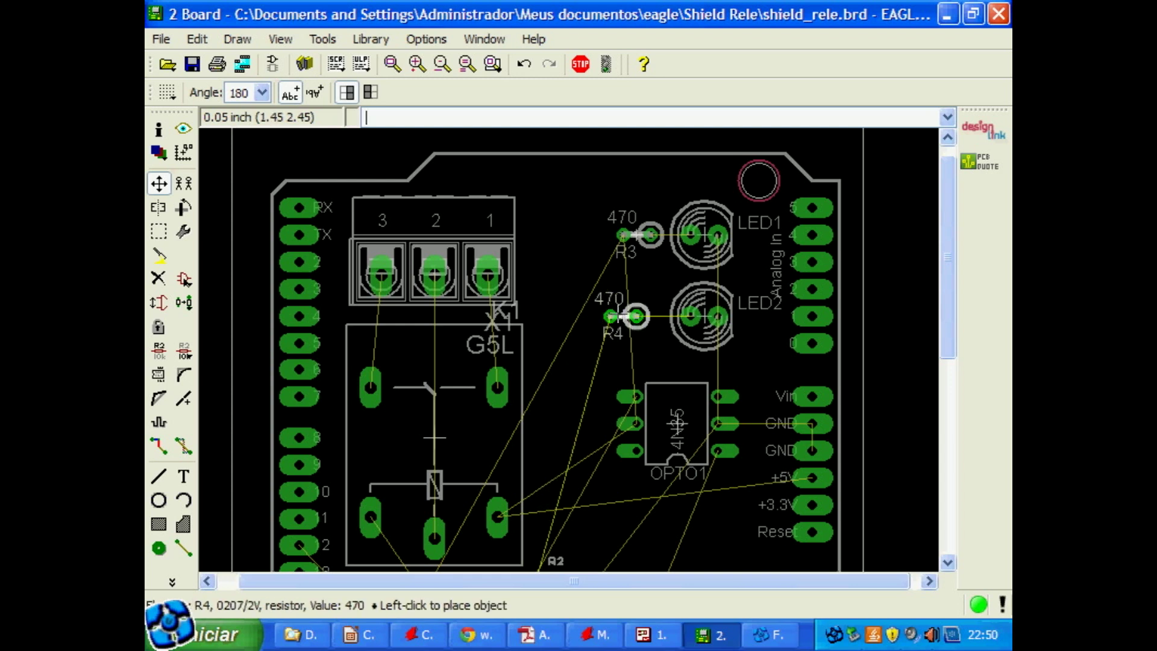
pyautogui.click(637, 316)
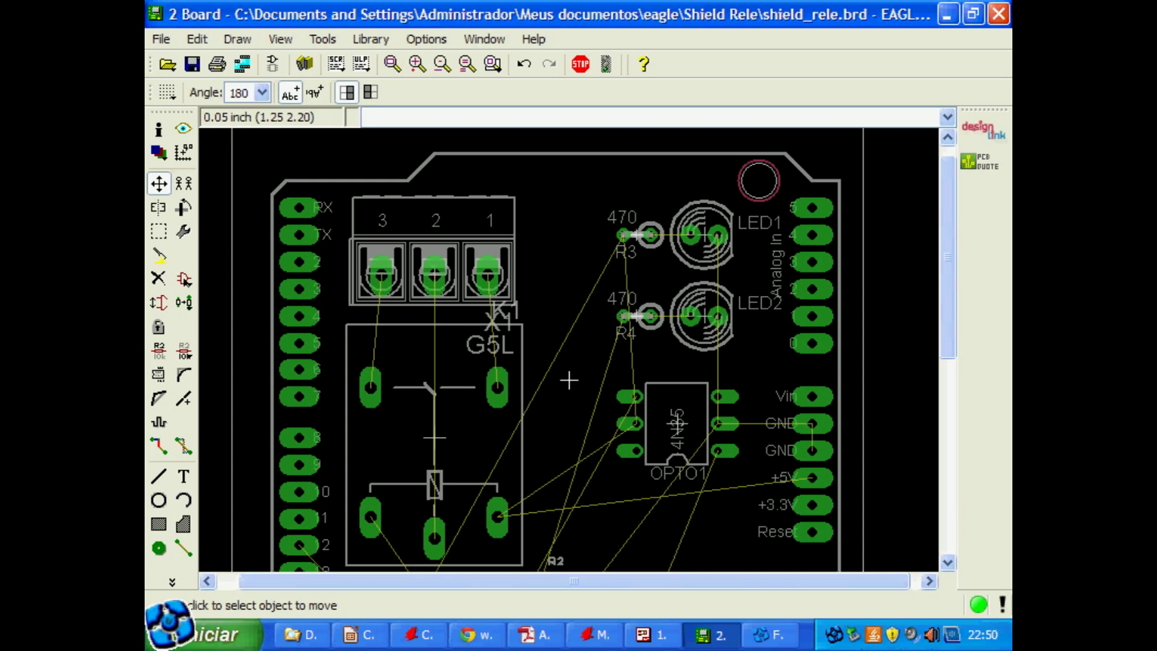
# Mirror optocoupler OPTO1 to the other side of the board and mirror it back
pyautogui.scroll(-3, 555, 302)
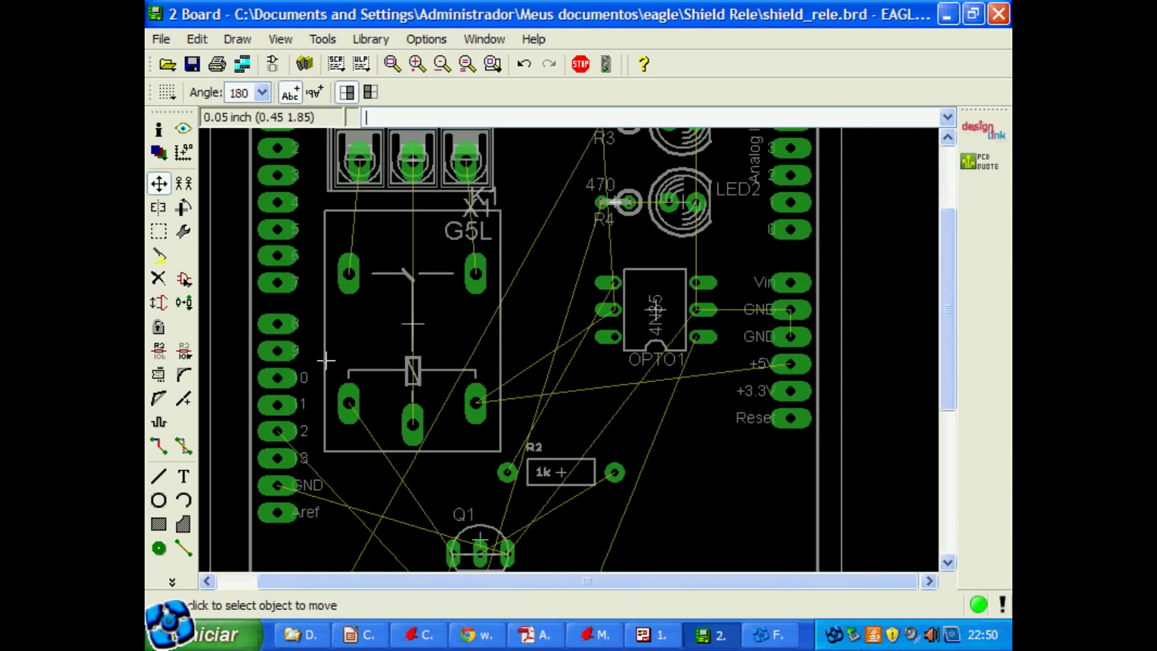
pyautogui.click(156, 206)
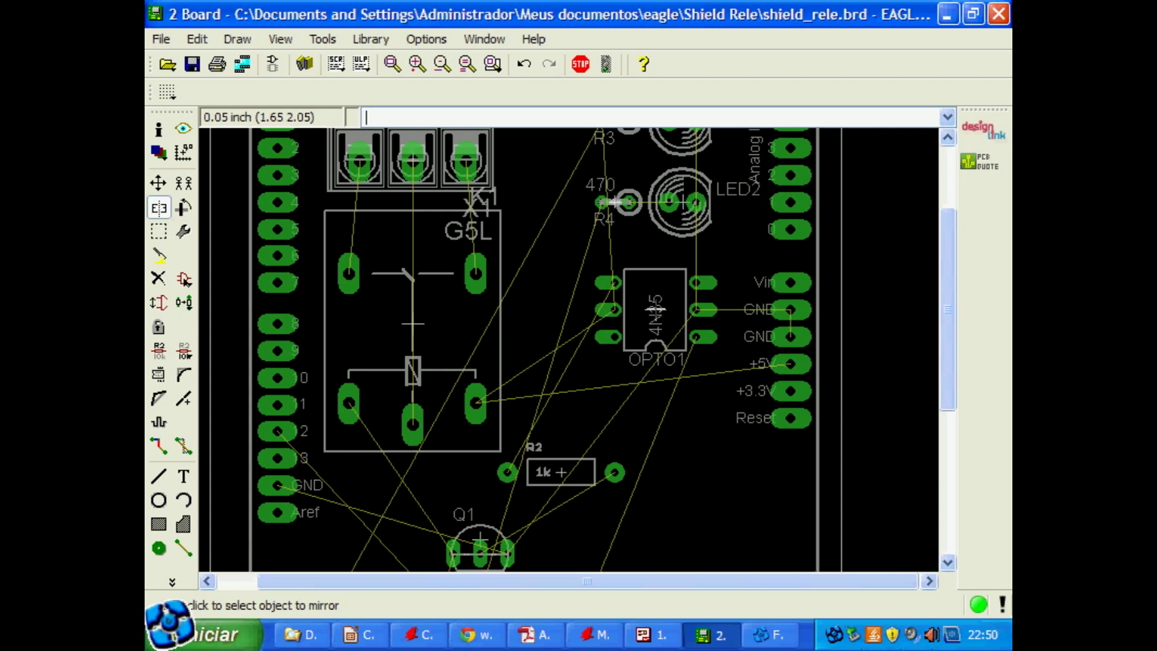
pyautogui.click(656, 309)
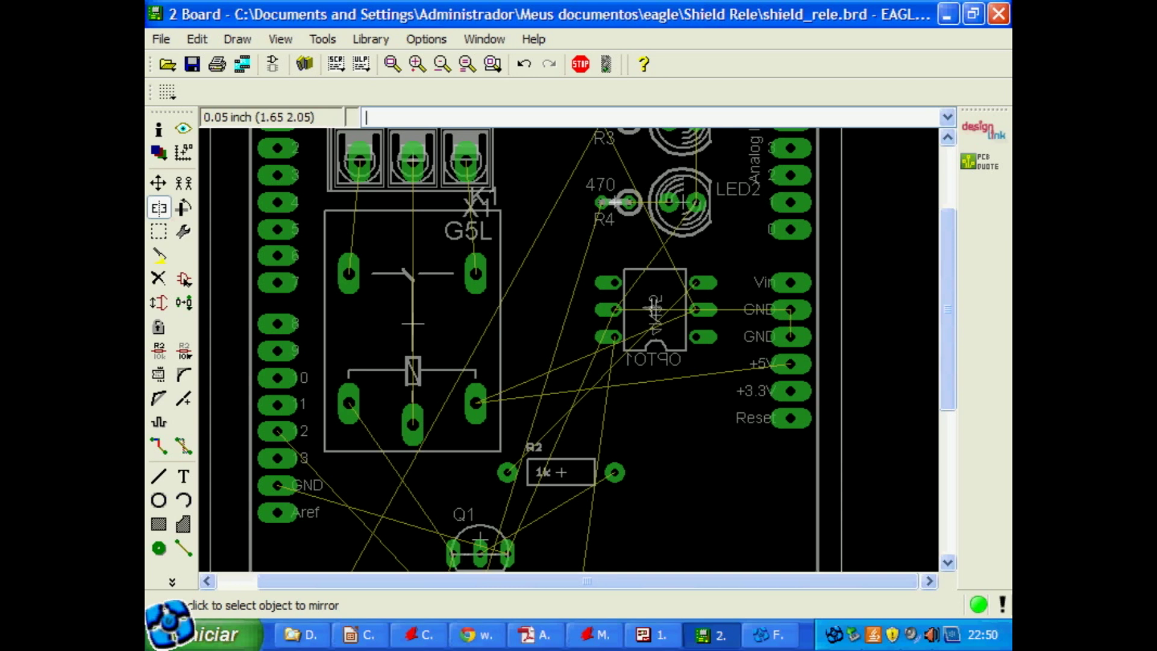
pyautogui.click(653, 307)
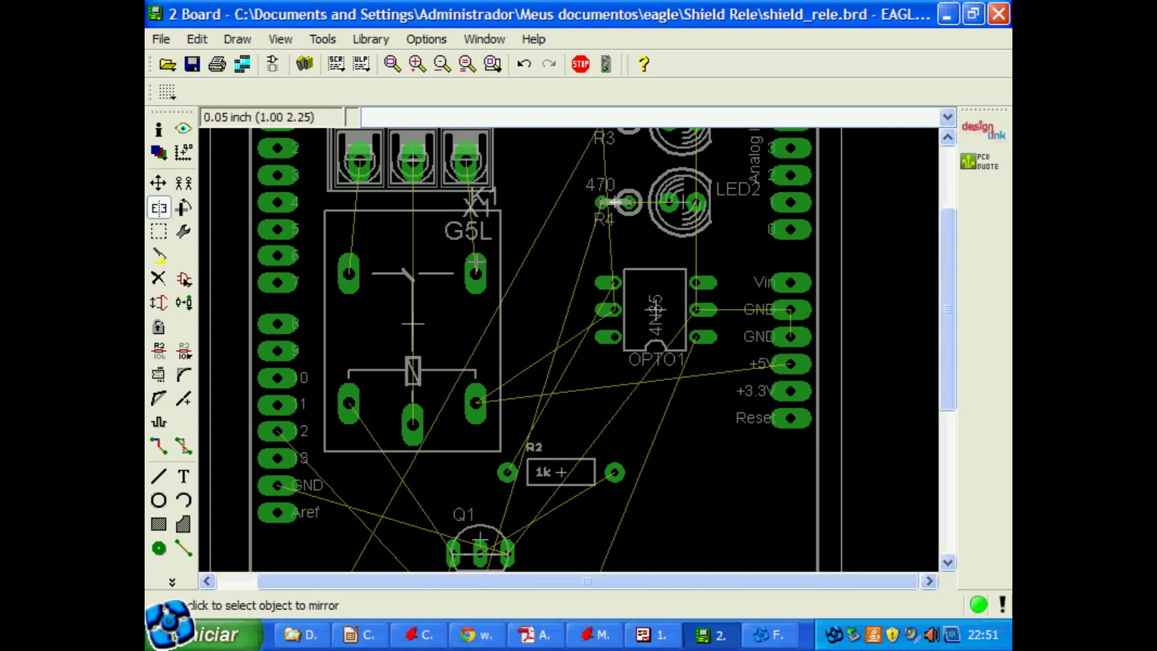
pyautogui.click(156, 446)
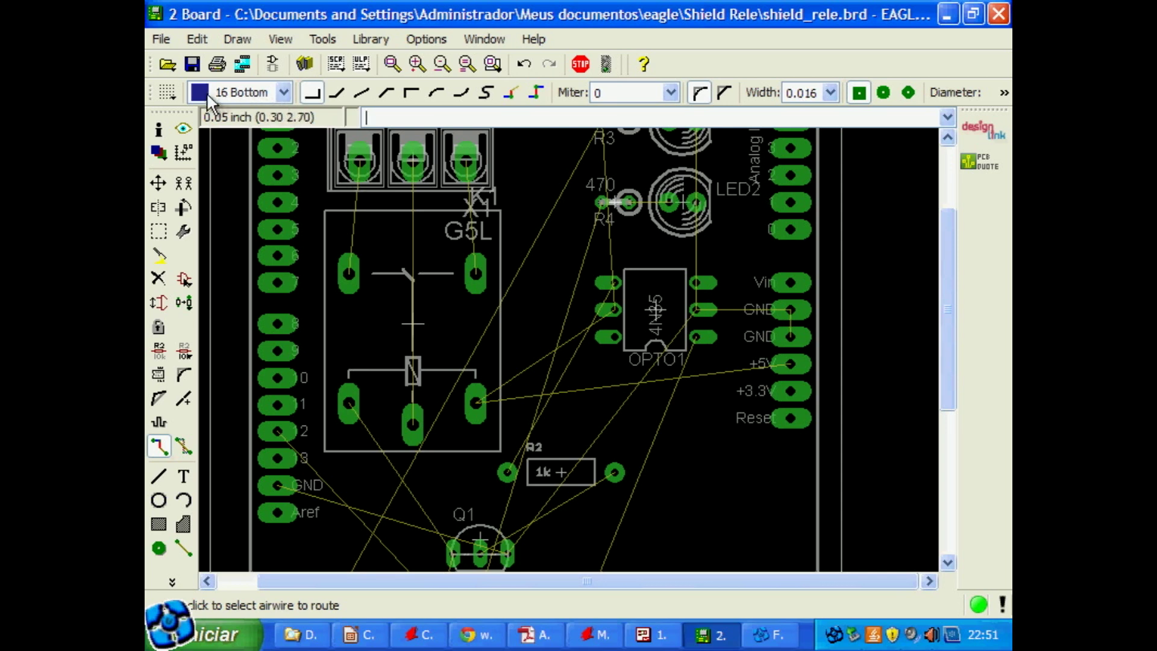
pyautogui.click(284, 91)
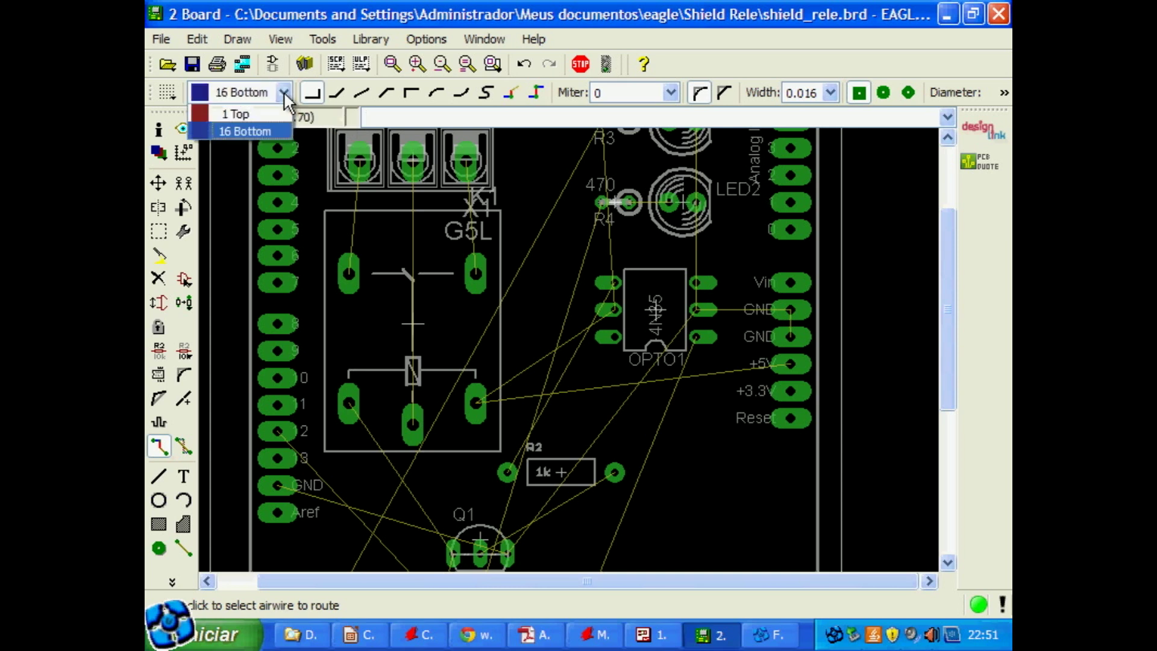
pyautogui.click(266, 129)
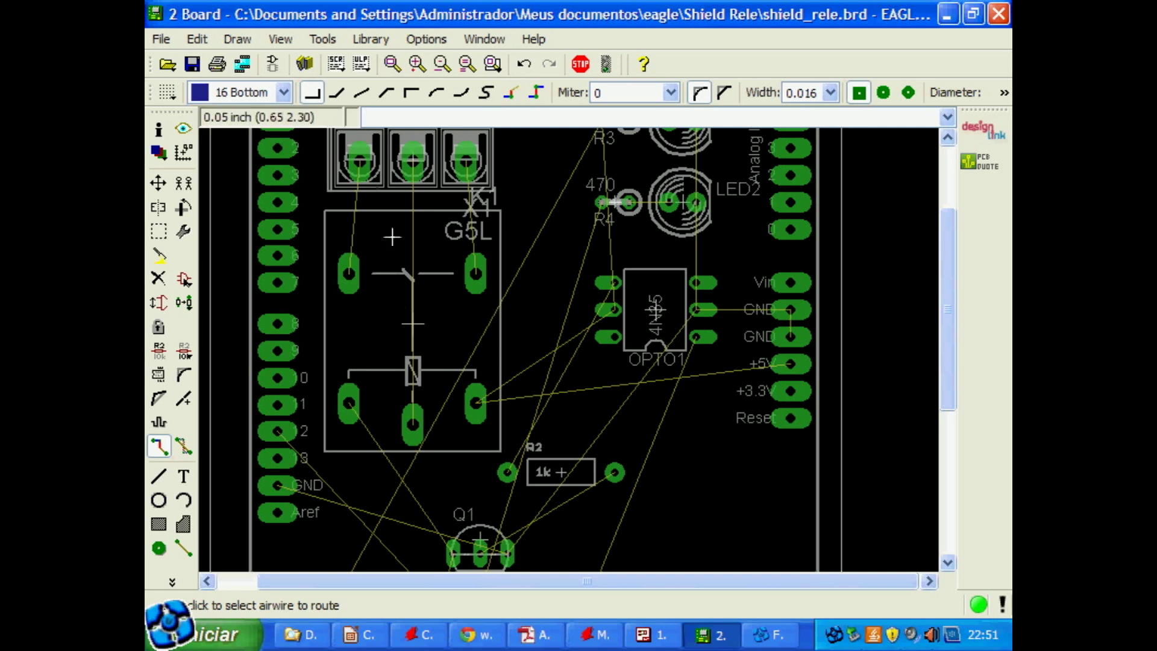
pyautogui.click(353, 234)
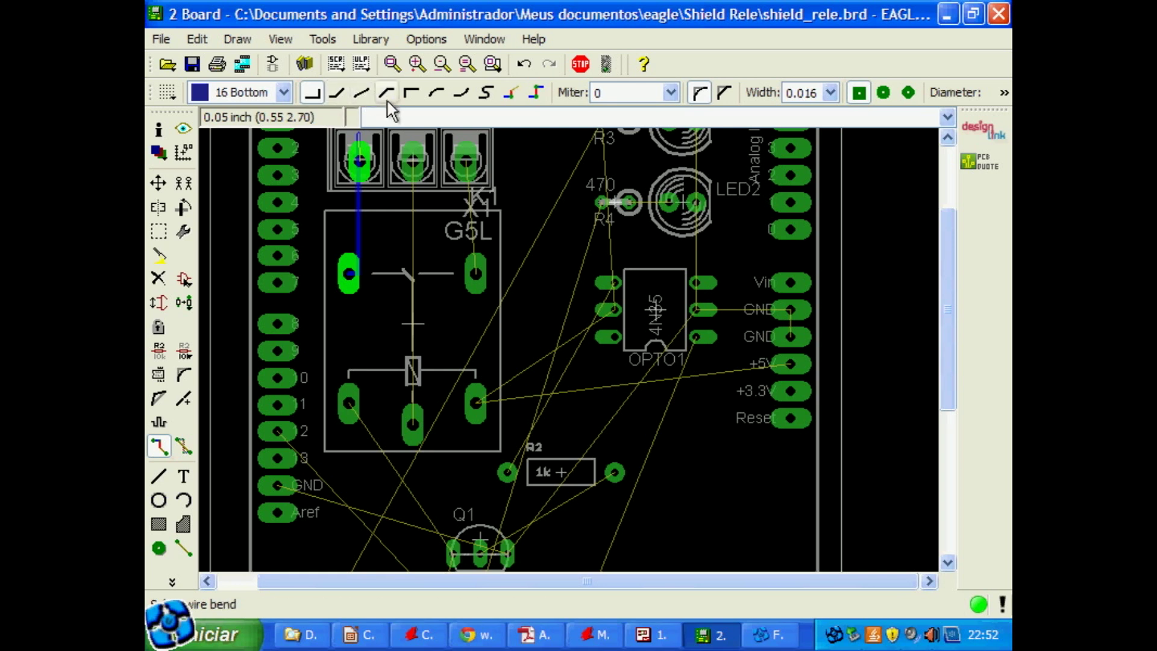
pyautogui.click(340, 92)
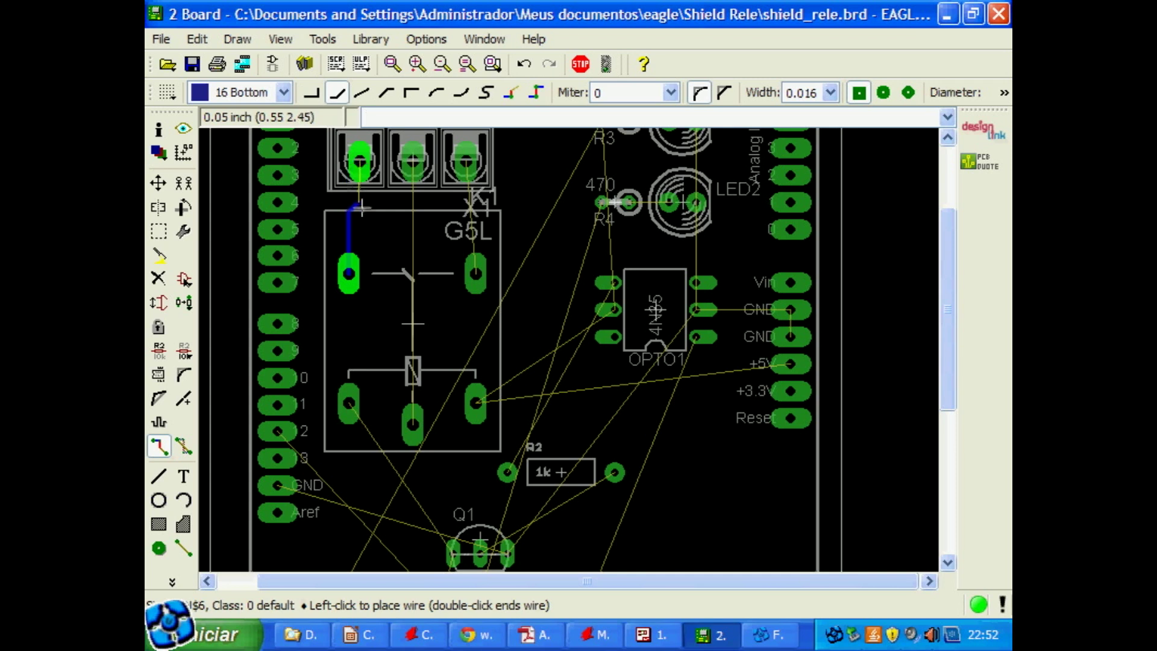
pyautogui.click(313, 93)
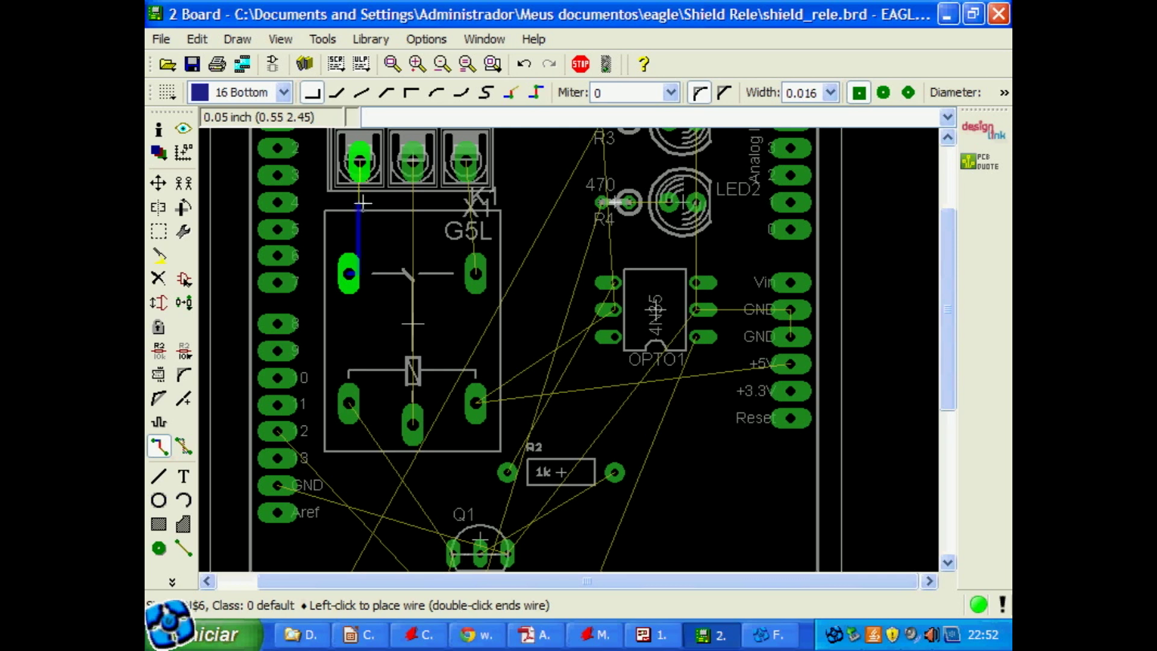
pyautogui.press('Escape')
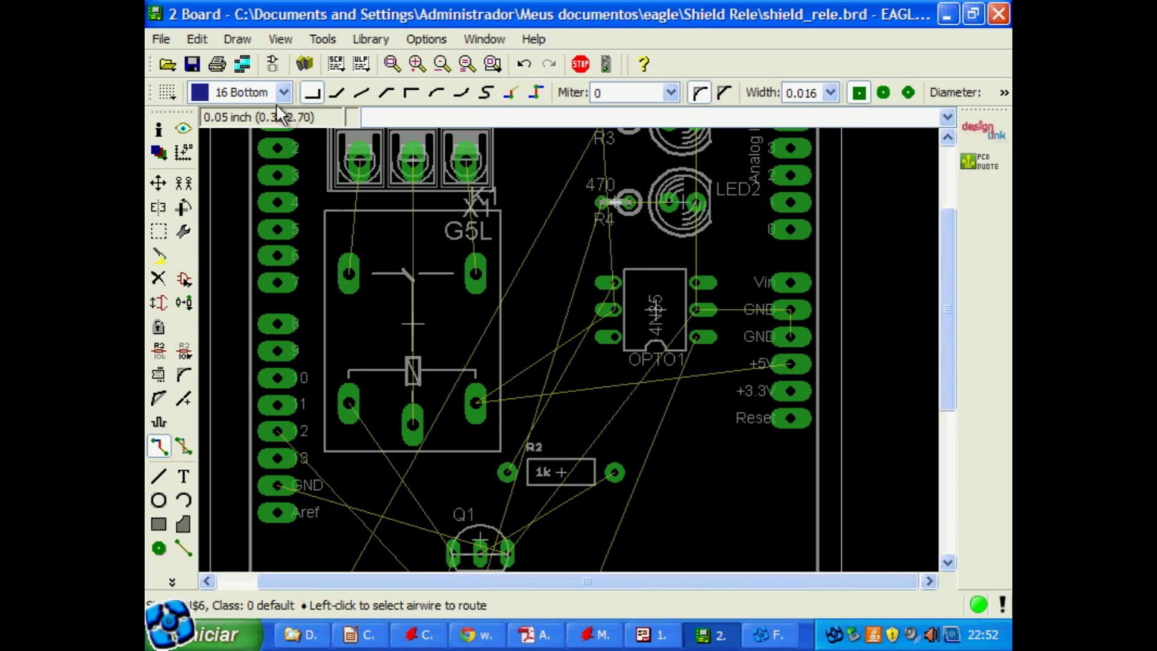
# Turn on the display of the board grid
pyautogui.click(174, 90)
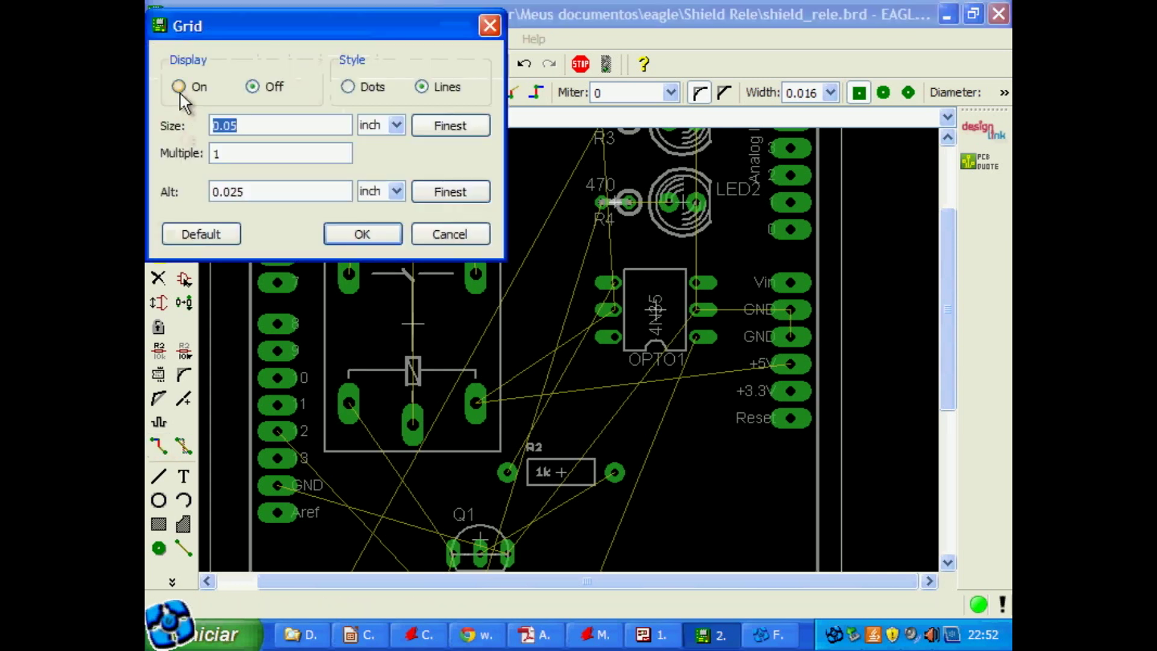
pyautogui.click(179, 86)
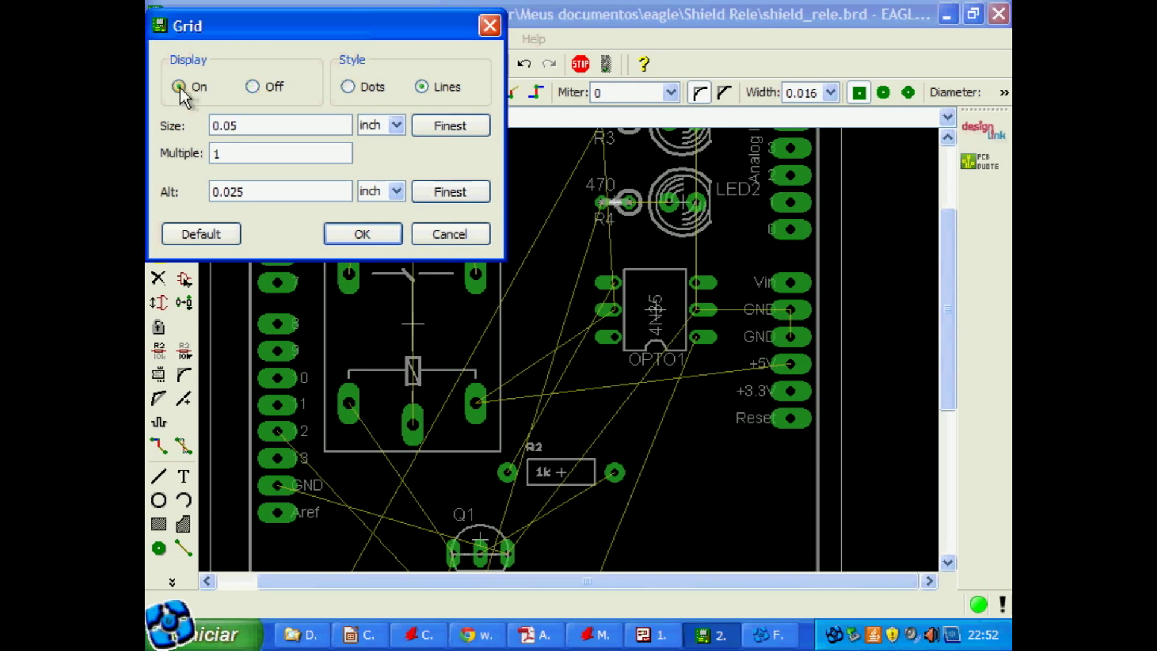
pyautogui.click(378, 233)
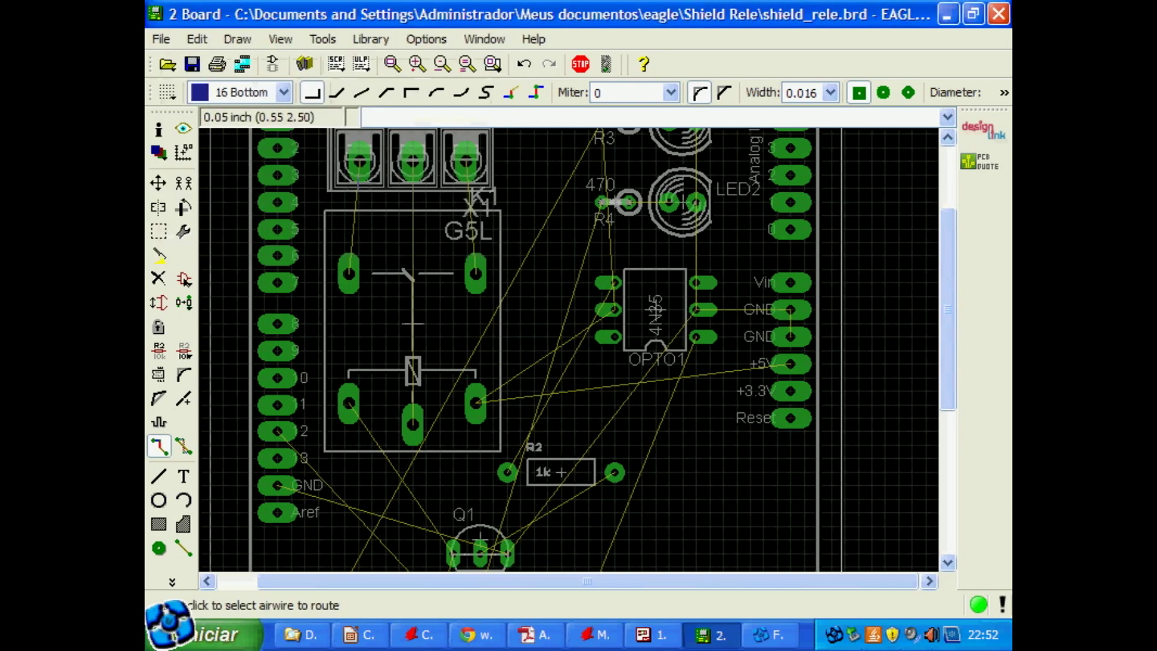
# Change both grid units to mm, with a grid size of 1 mm and an alternate grid of 0.5 mm
pyautogui.click(171, 90)
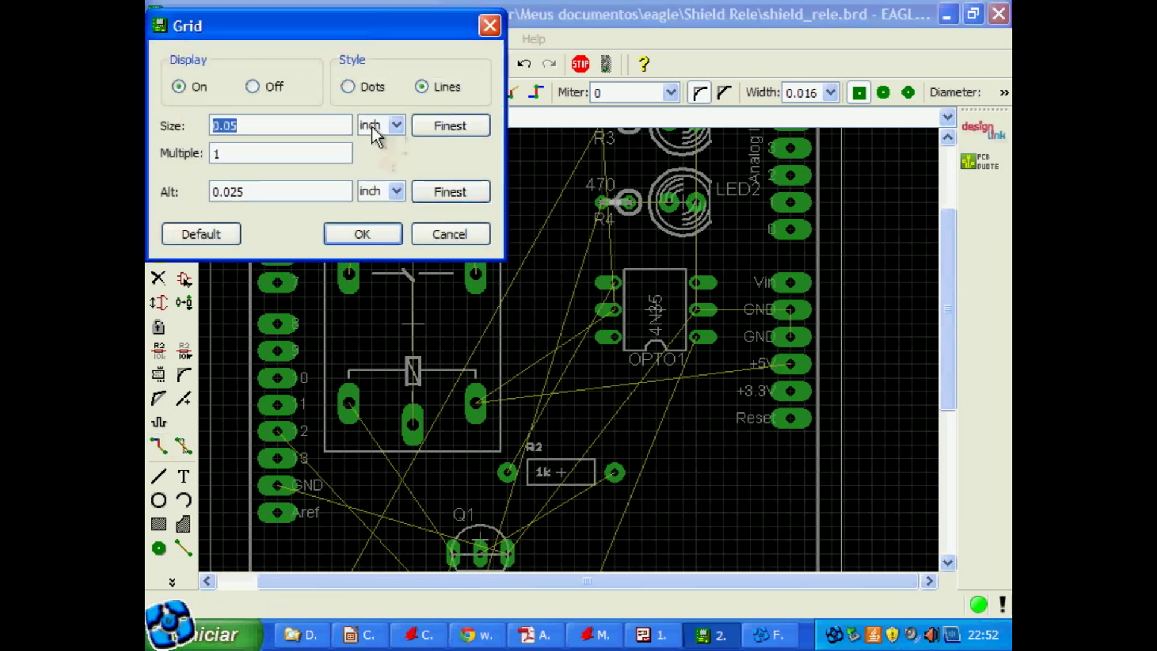
pyautogui.click(396, 125)
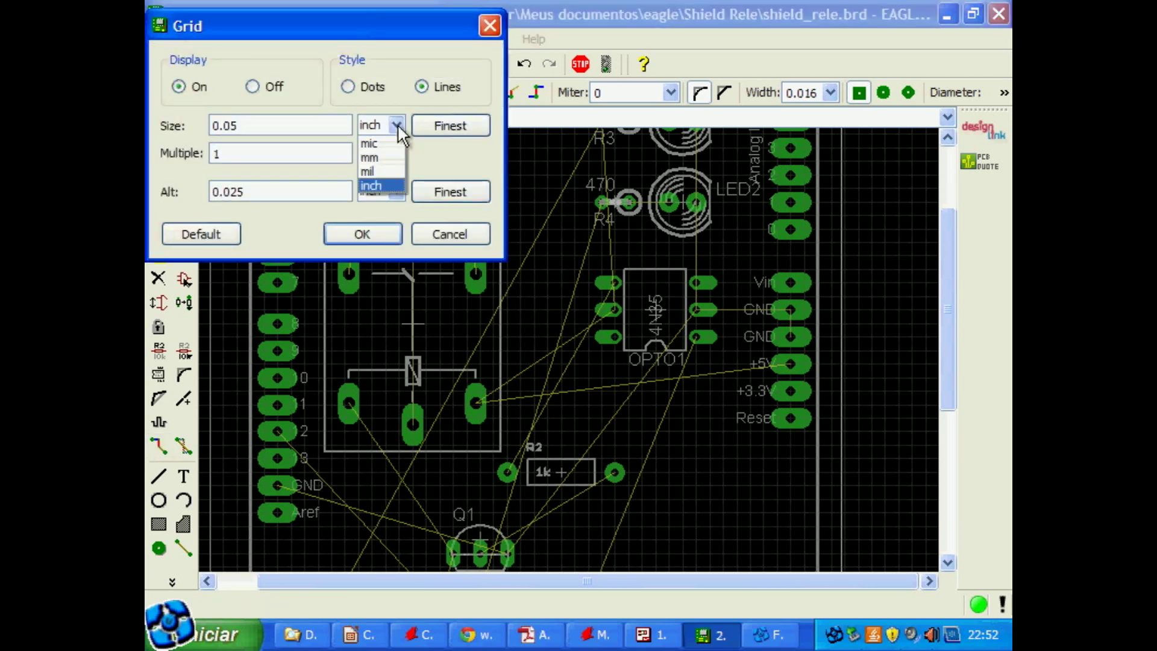
pyautogui.click(381, 155)
pyautogui.click(396, 188)
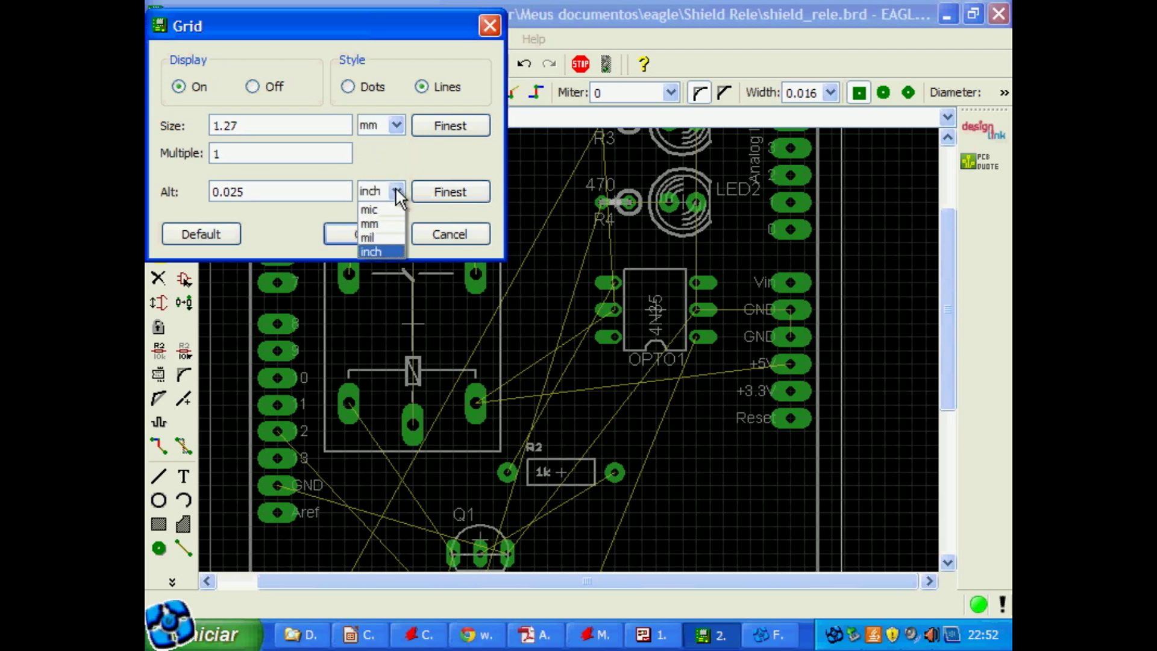
pyautogui.click(382, 223)
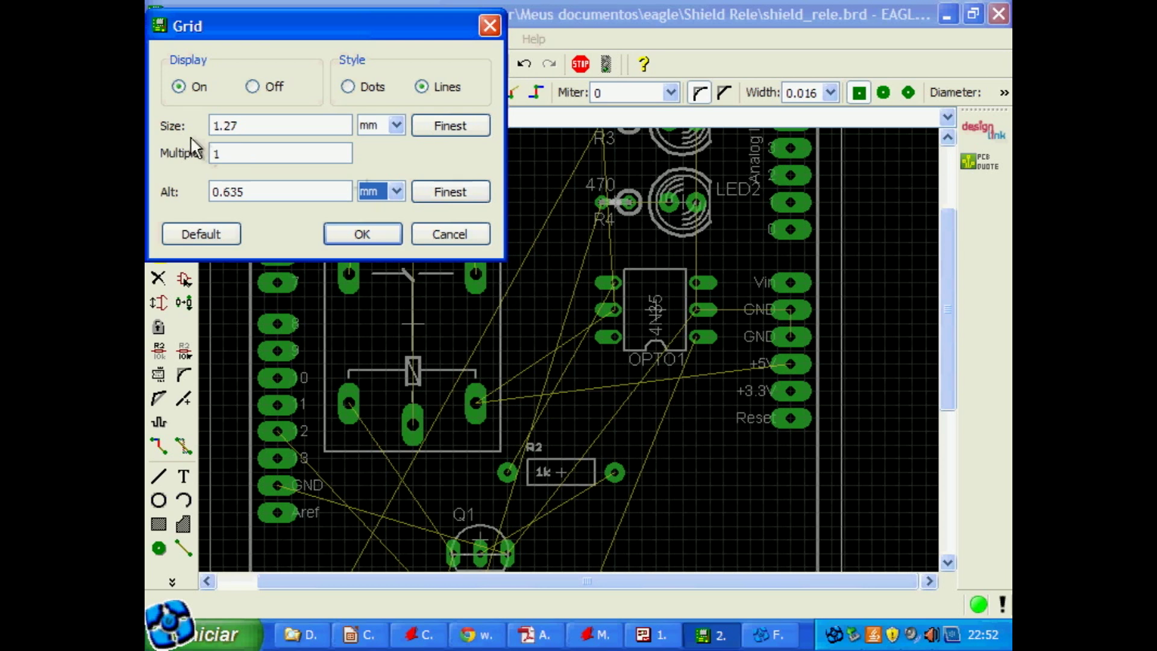
pyautogui.moveTo(250, 126); pyautogui.dragTo(216, 128)
pyautogui.write('1')
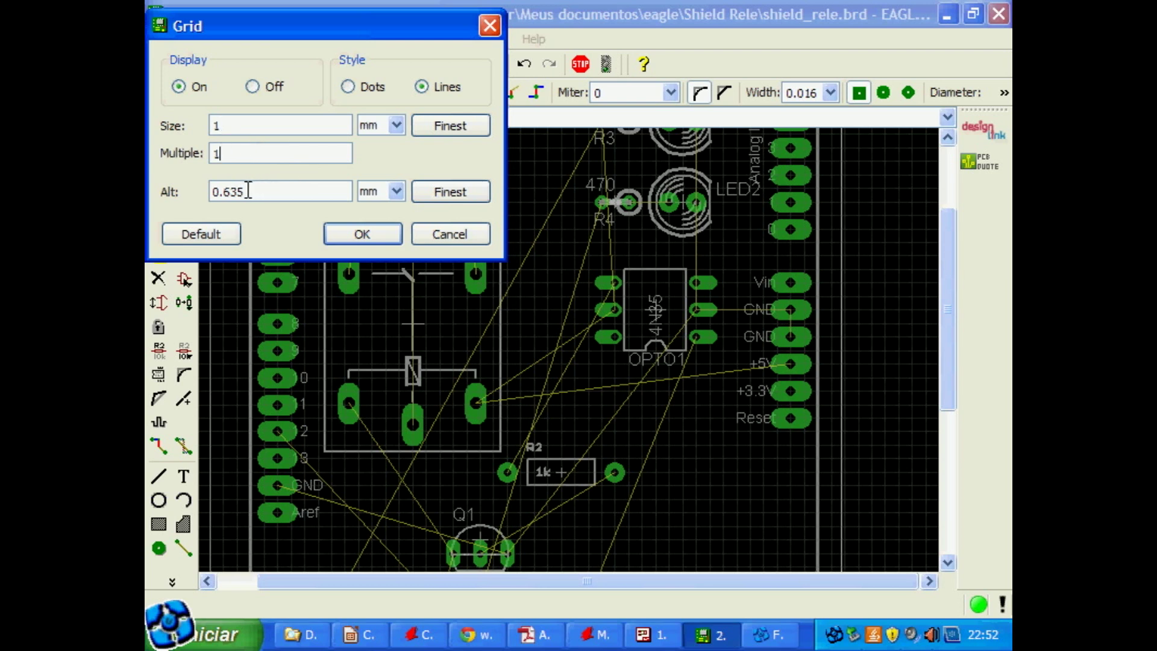
pyautogui.moveTo(248, 190); pyautogui.dragTo(215, 190)
pyautogui.write('0.5')
pyautogui.click(364, 232)
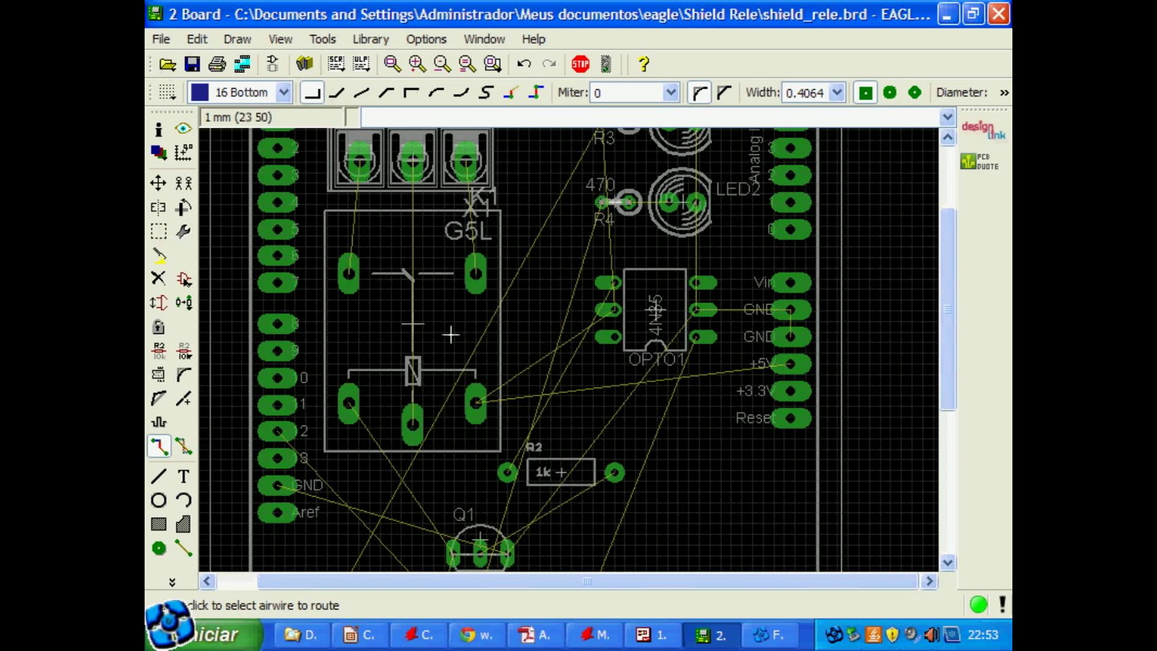
# Try to reposition relay K1 using the alternate grid
pyautogui.click(158, 182)
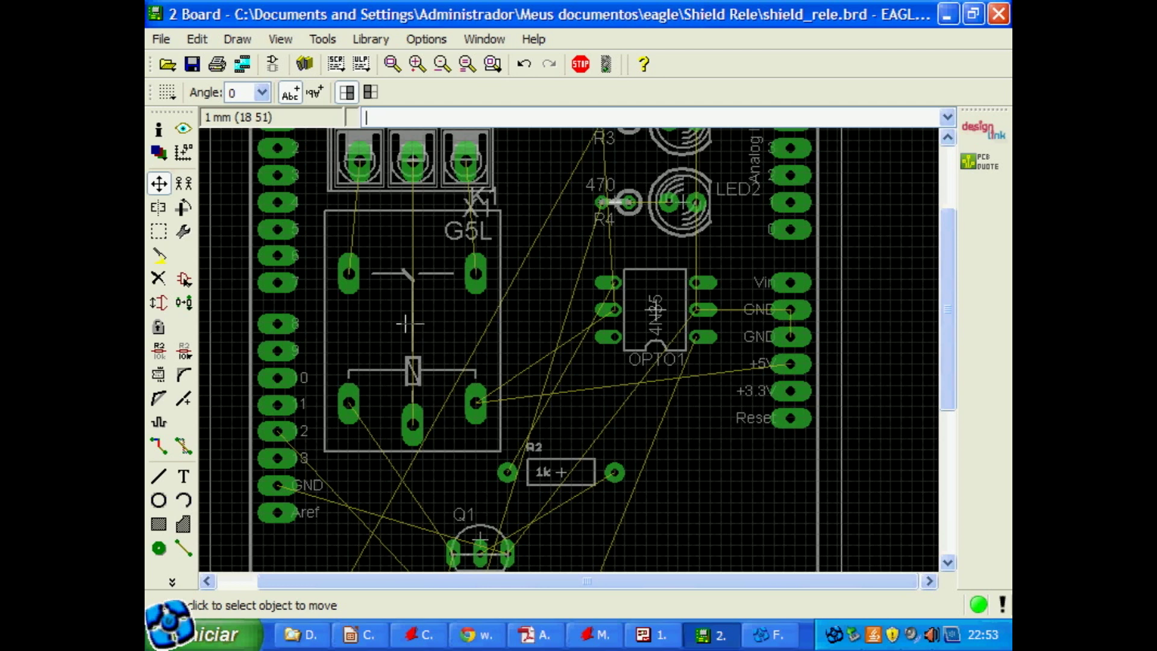
pyautogui.click(410, 324)
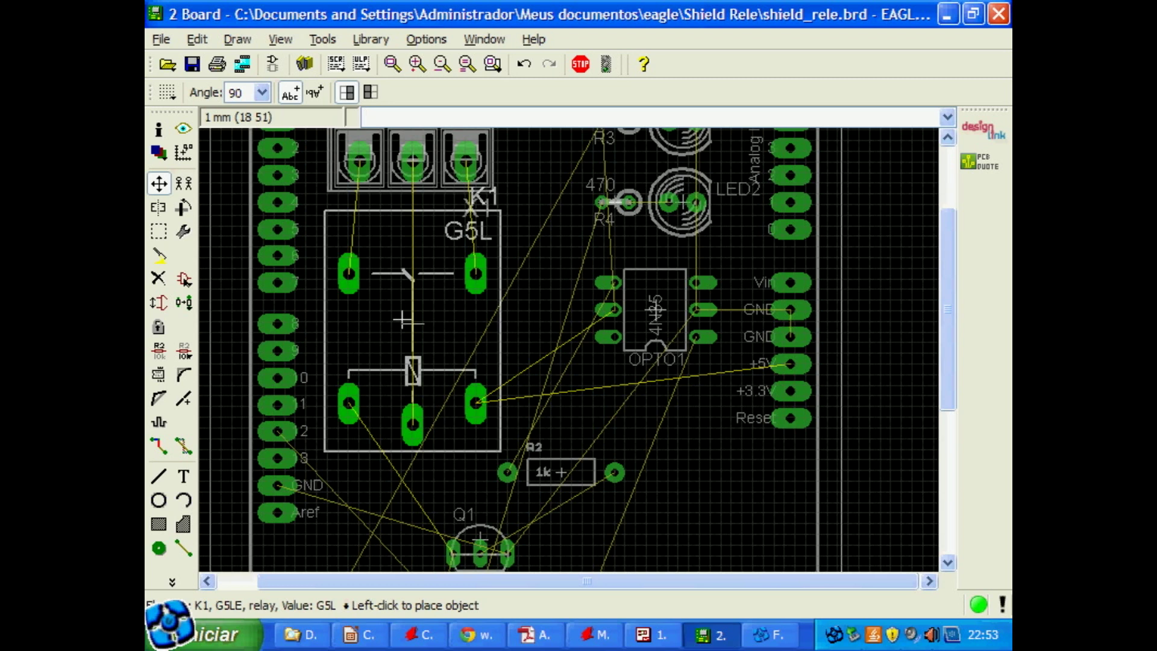
pyautogui.press('alt')
pyautogui.click(402, 321)
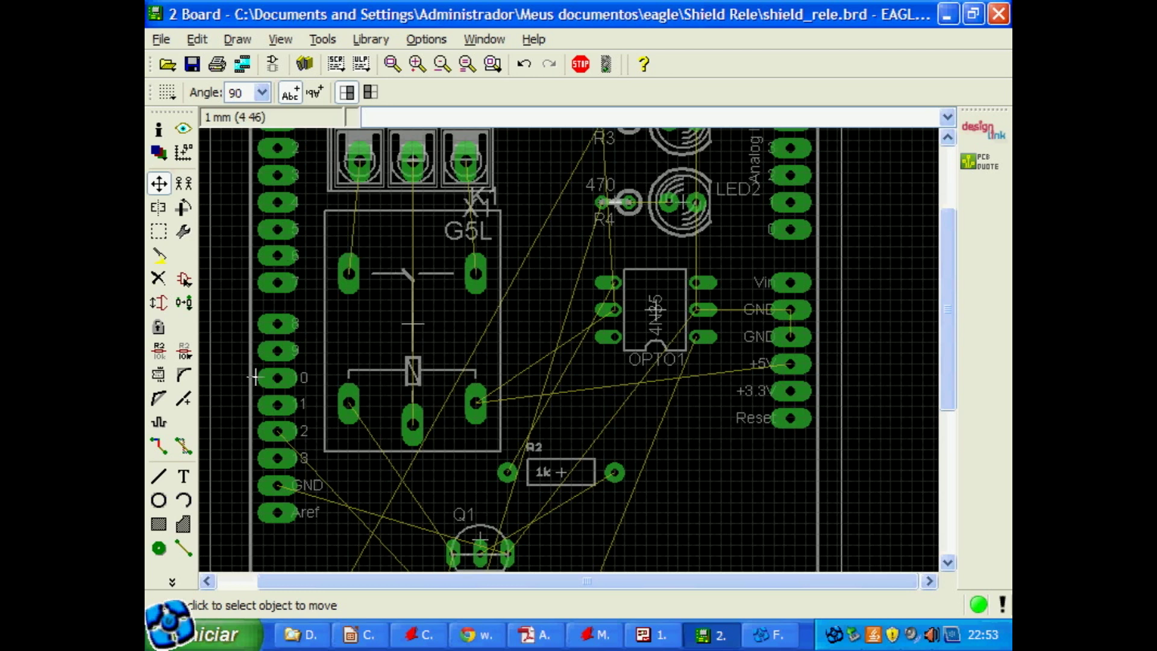
# Route 1.016 mm wide traces on layer 16 Bottom from relay K1's upper-left and lower-centre pads to terminals 3 and 2 of connector X1
pyautogui.click(158, 446)
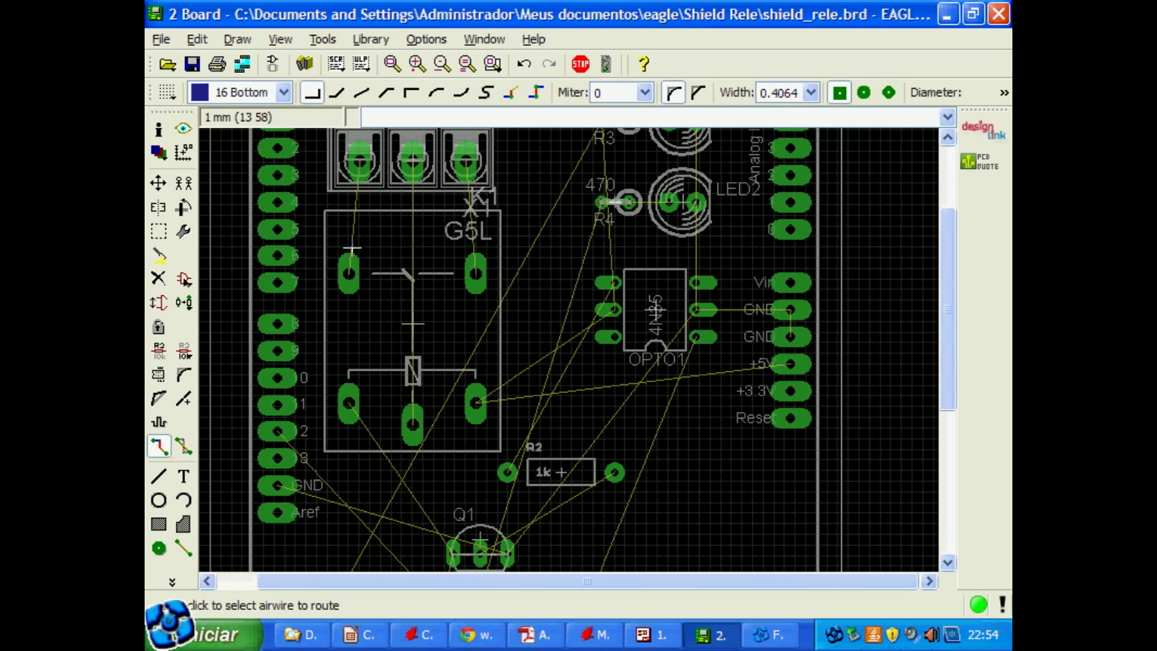
pyautogui.click(352, 243)
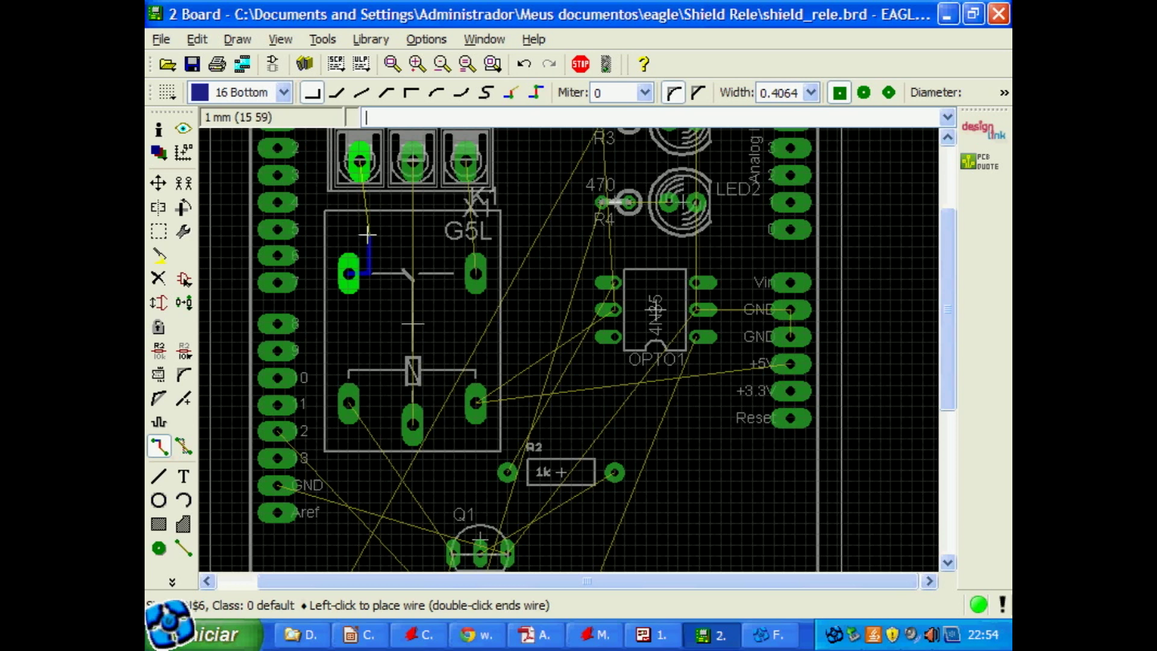
pyautogui.press('alt')
pyautogui.click(811, 93)
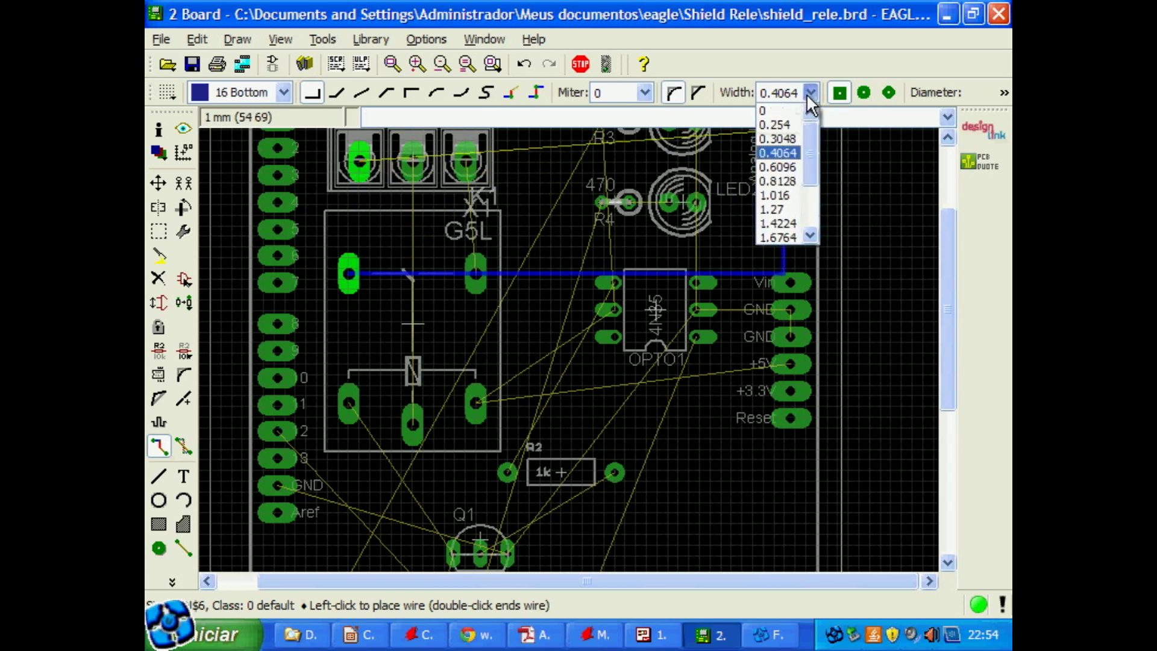
pyautogui.click(776, 196)
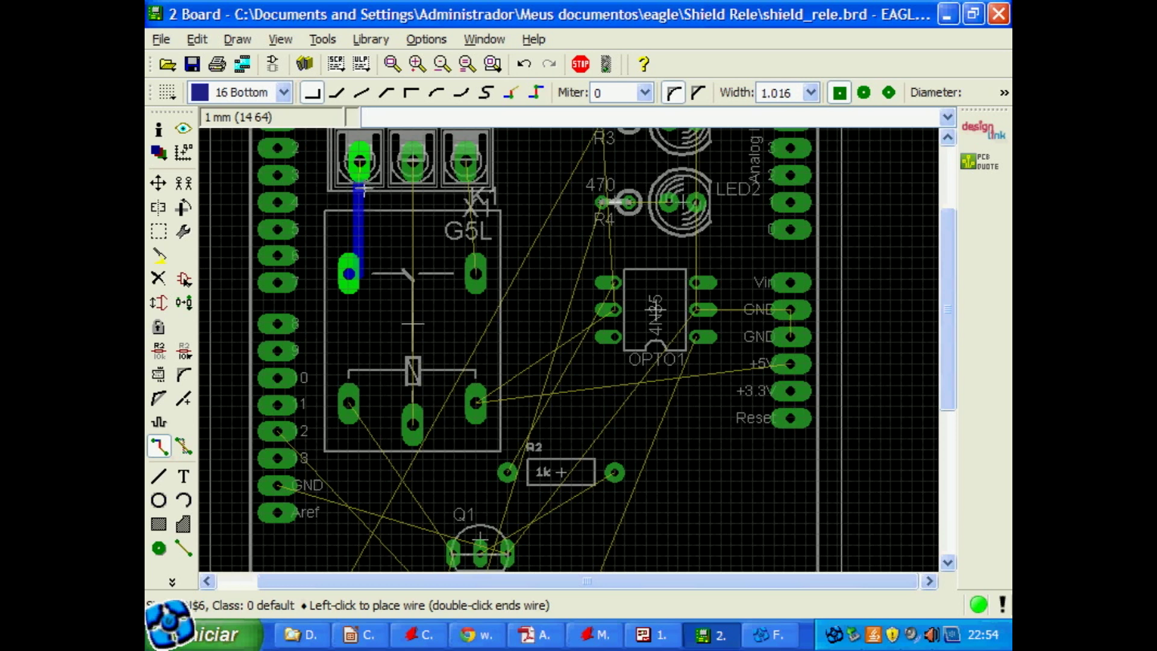
pyautogui.click(387, 95)
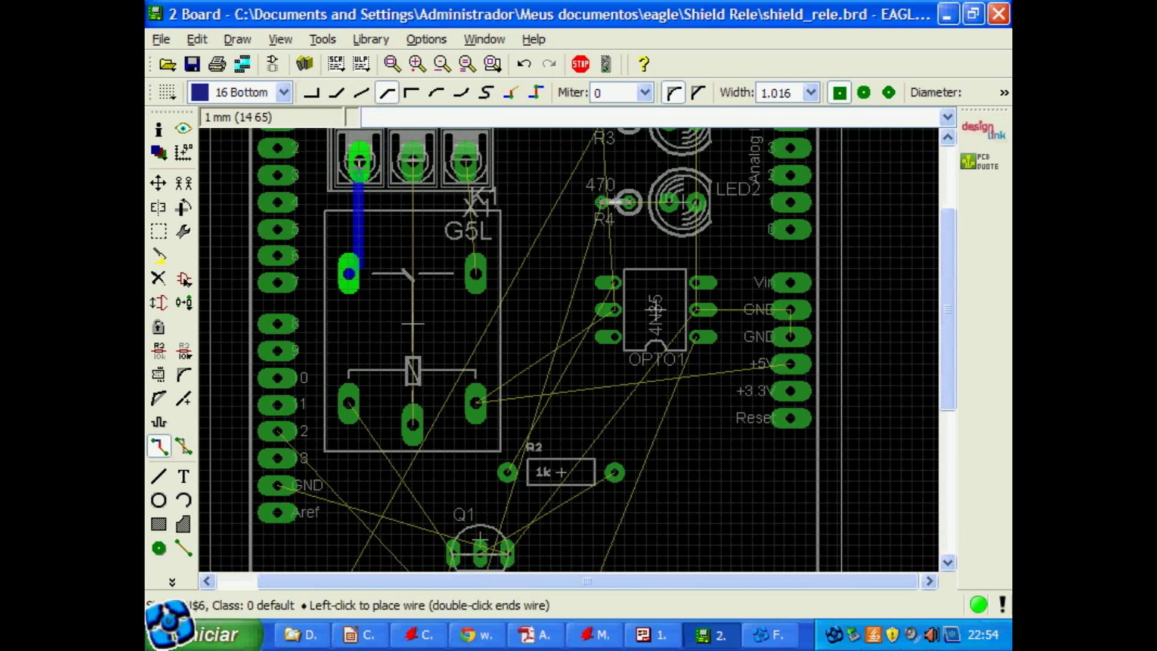
pyautogui.click(360, 161)
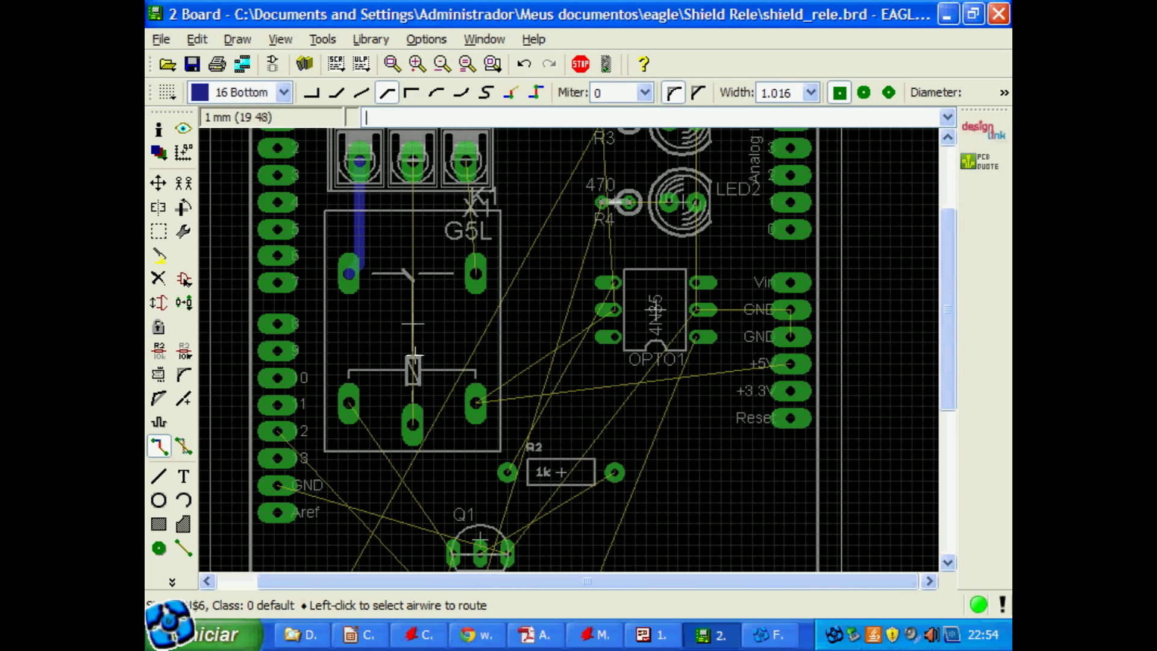
pyautogui.click(412, 393)
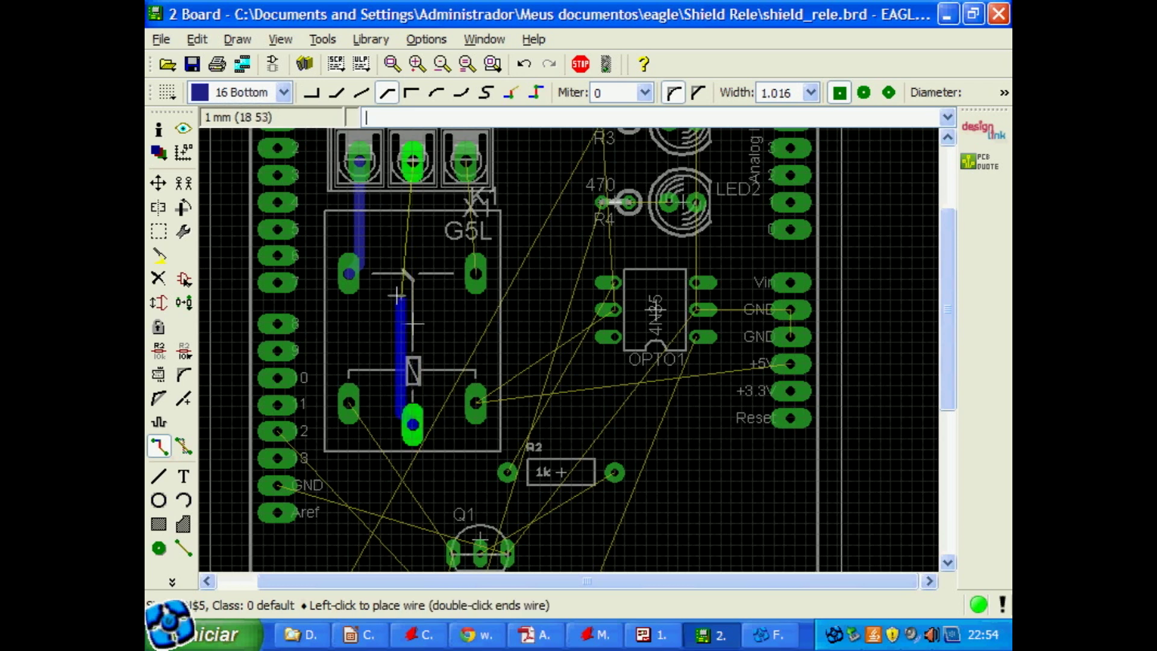
pyautogui.click(412, 160)
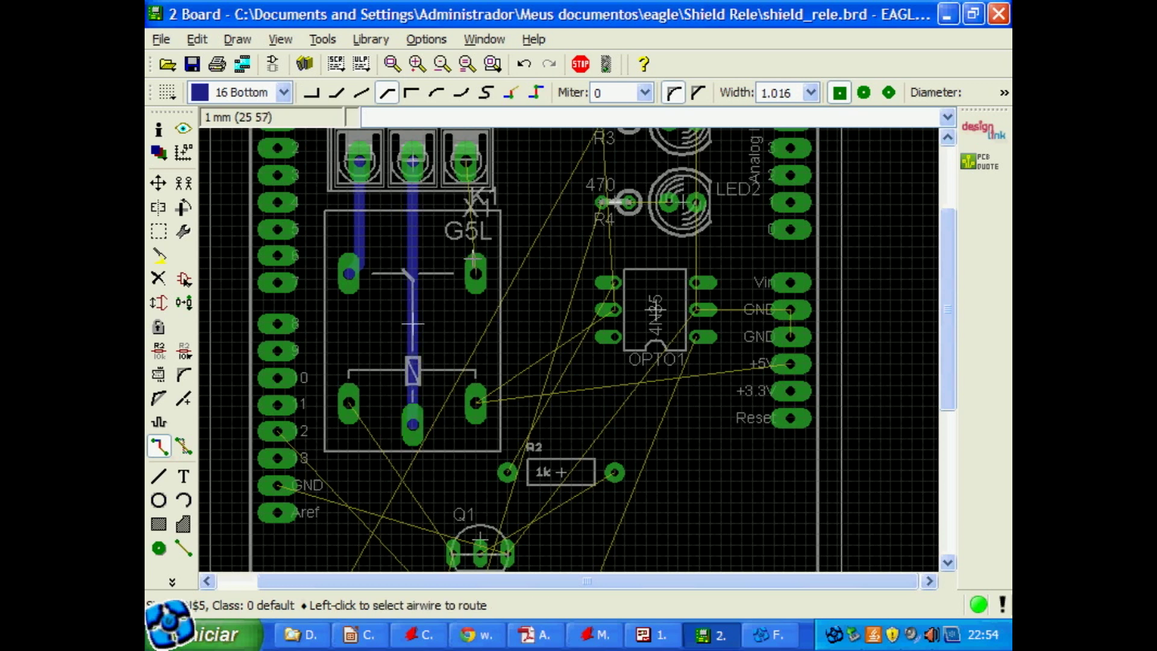
# Route a 1.016 mm wide trace on layer 16 Bottom from relay K1's upper-right pad to terminal 1 of connector X1
pyautogui.click(473, 244)
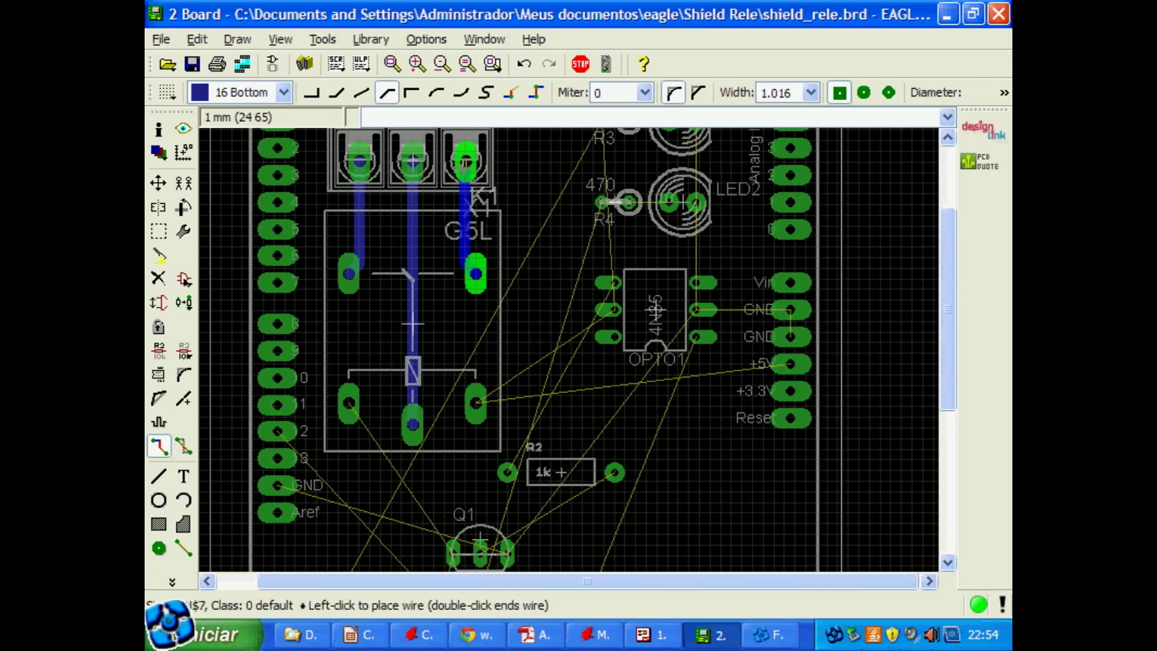
pyautogui.click(465, 160)
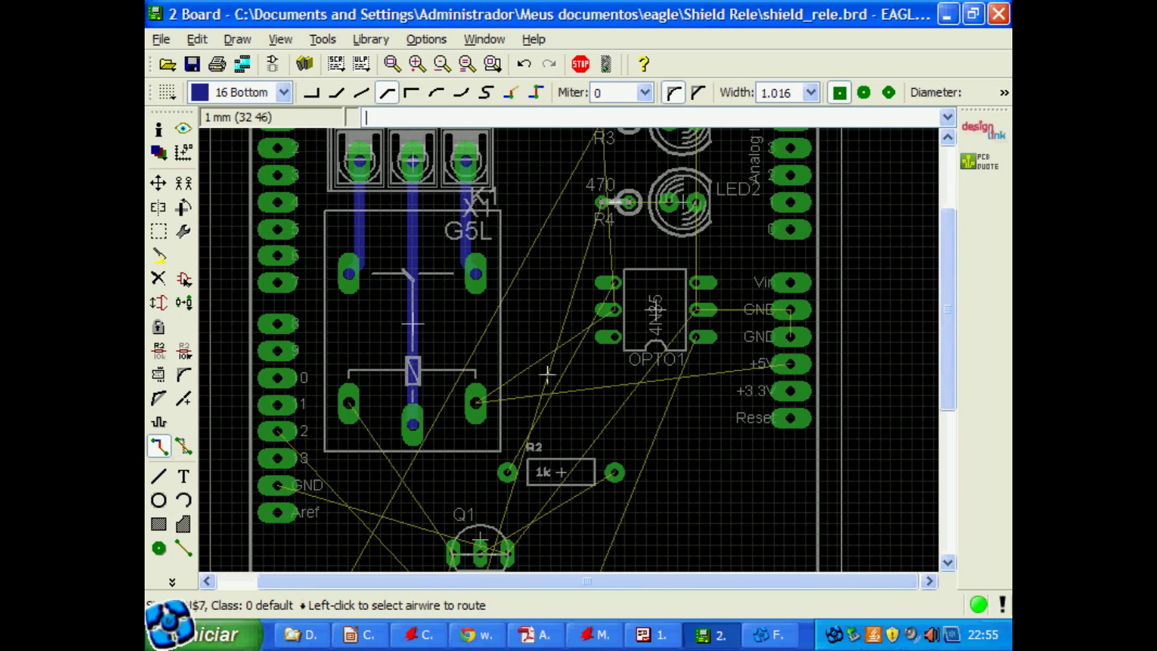
pyautogui.click(175, 583)
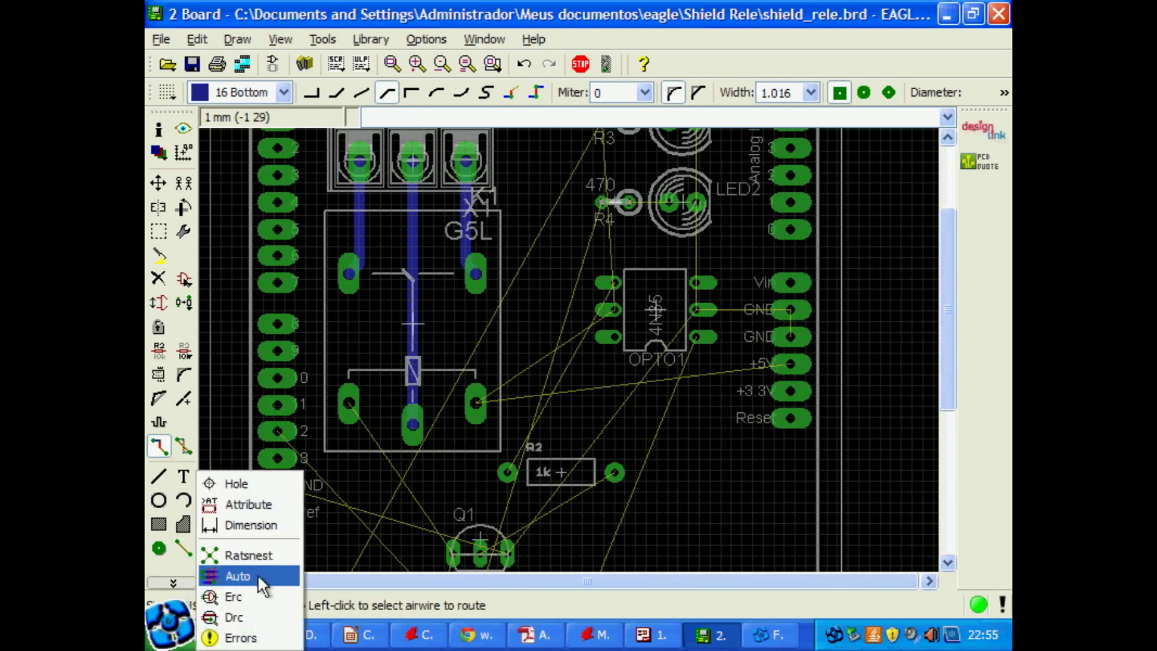
pyautogui.click(172, 584)
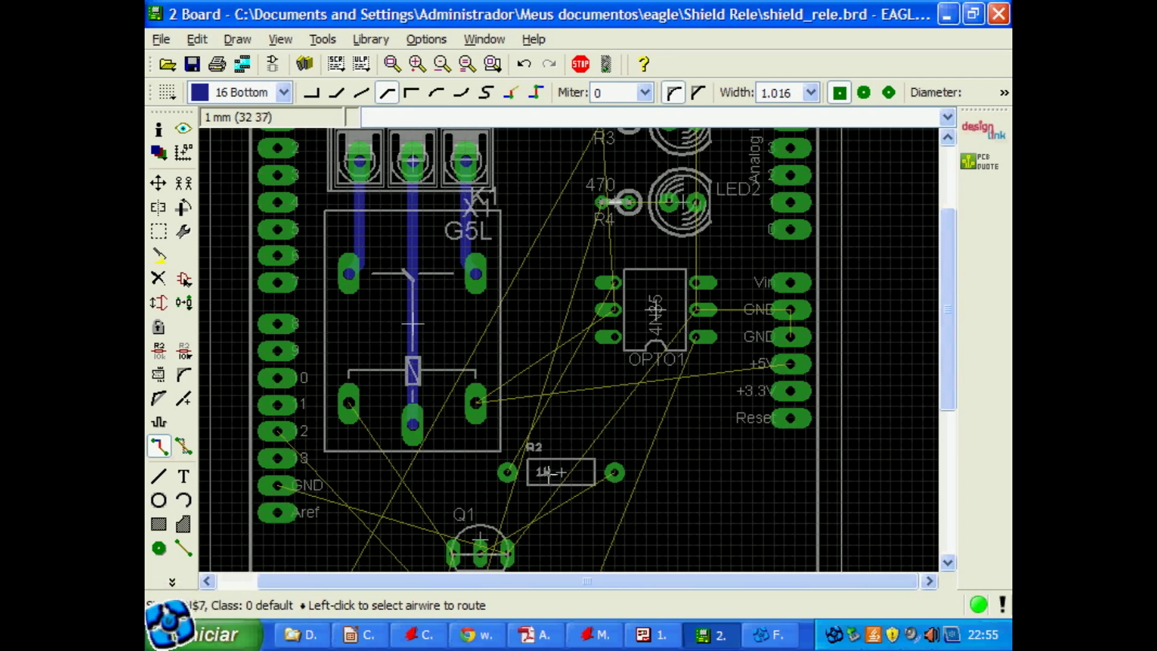
# Move diode D1 up to sit directly below relay K1's outline, just above transistor Q1
pyautogui.scroll(-3, 551, 451)
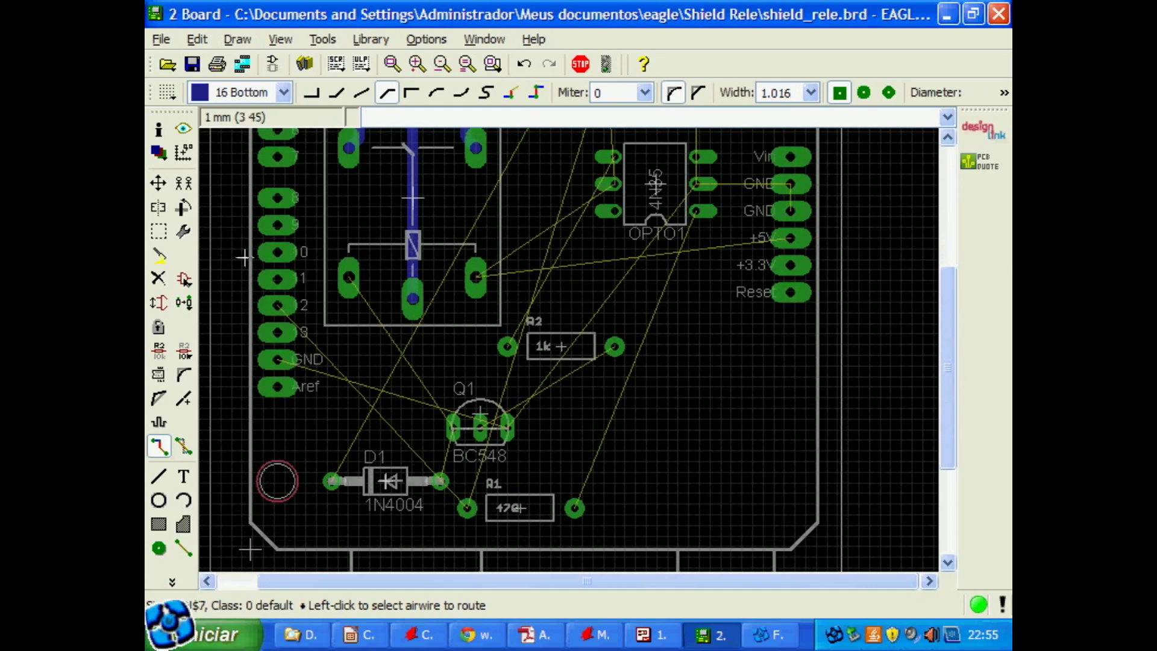
pyautogui.click(159, 183)
pyautogui.click(386, 481)
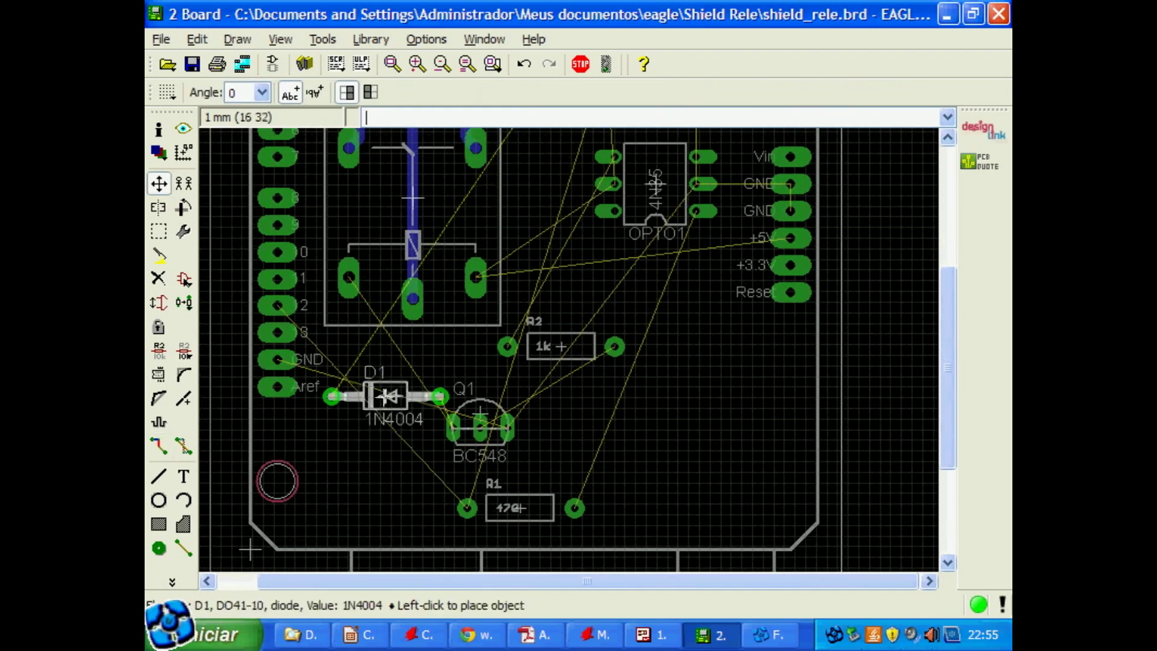
pyautogui.click(413, 354)
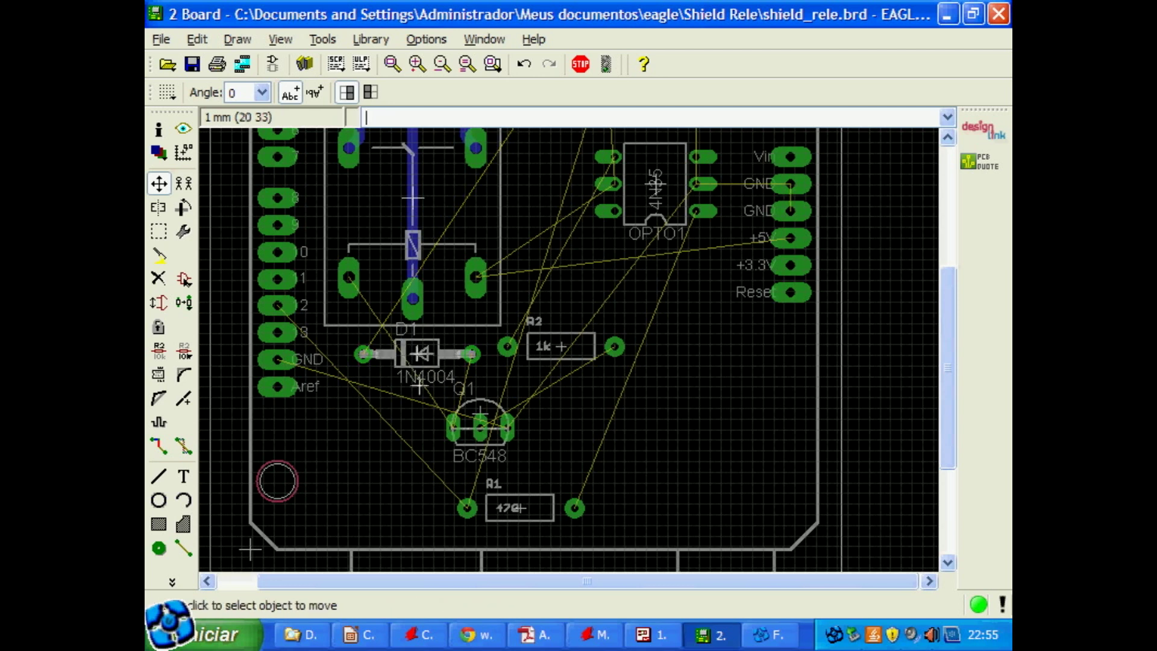
# Rotate transistor Q1 to 270° and place it just below the right end of diode D1
pyautogui.click(481, 422)
pyautogui.rightClick(446, 439)
pyautogui.rightClick(451, 437)
pyautogui.rightClick(452, 433)
pyautogui.click(481, 434)
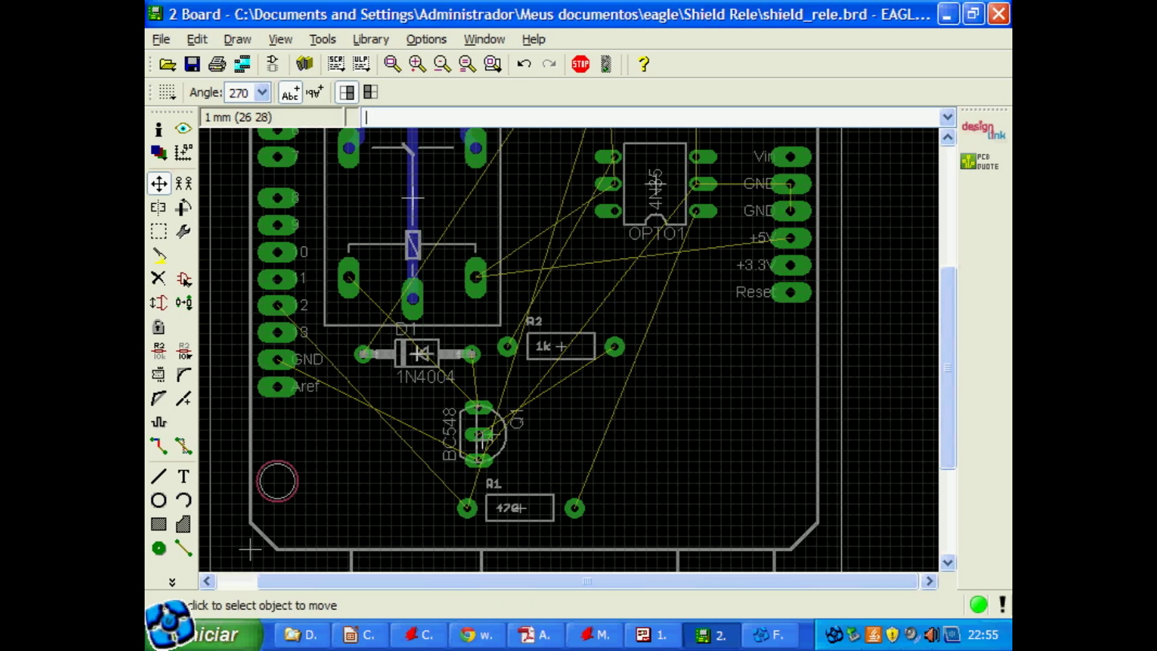
# Move resistor R1 left below transistor Q1, and place resistor R2 vertically at 270° on Q1's right side
pyautogui.click(522, 509)
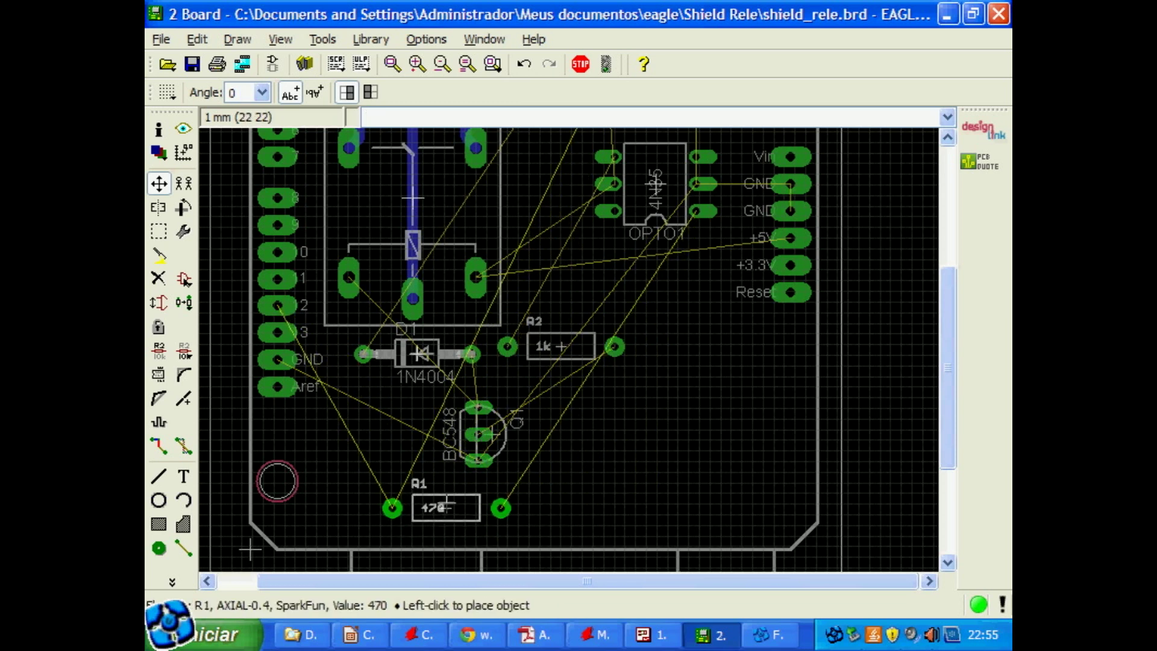
pyautogui.click(422, 506)
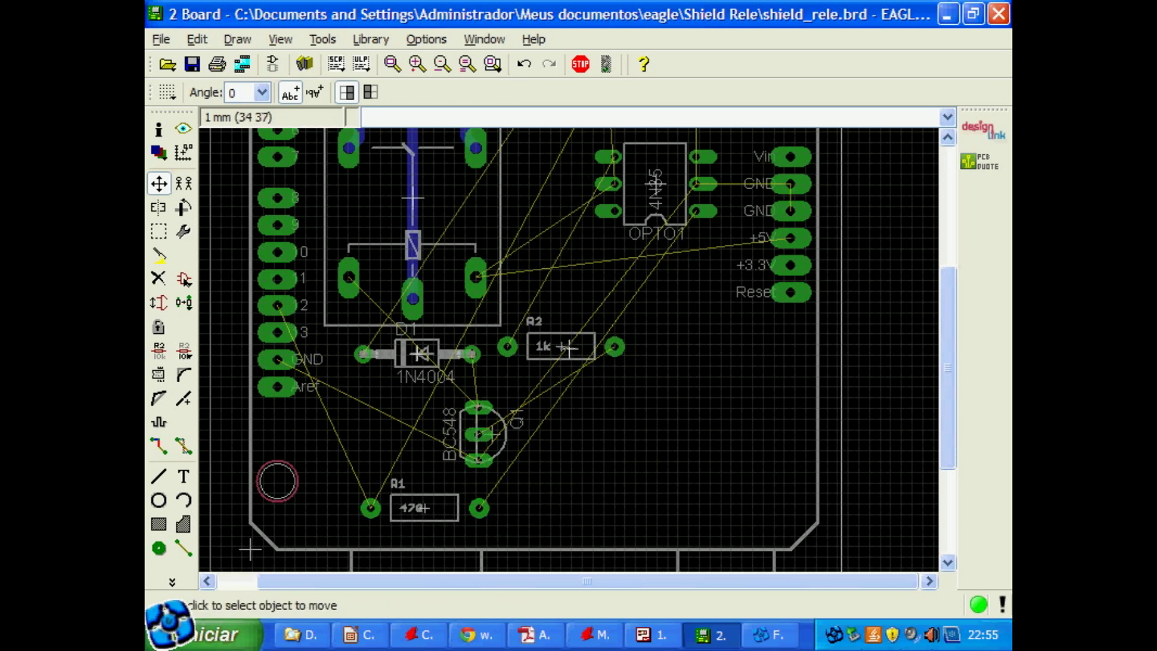
pyautogui.click(563, 347)
pyautogui.rightClick(575, 413)
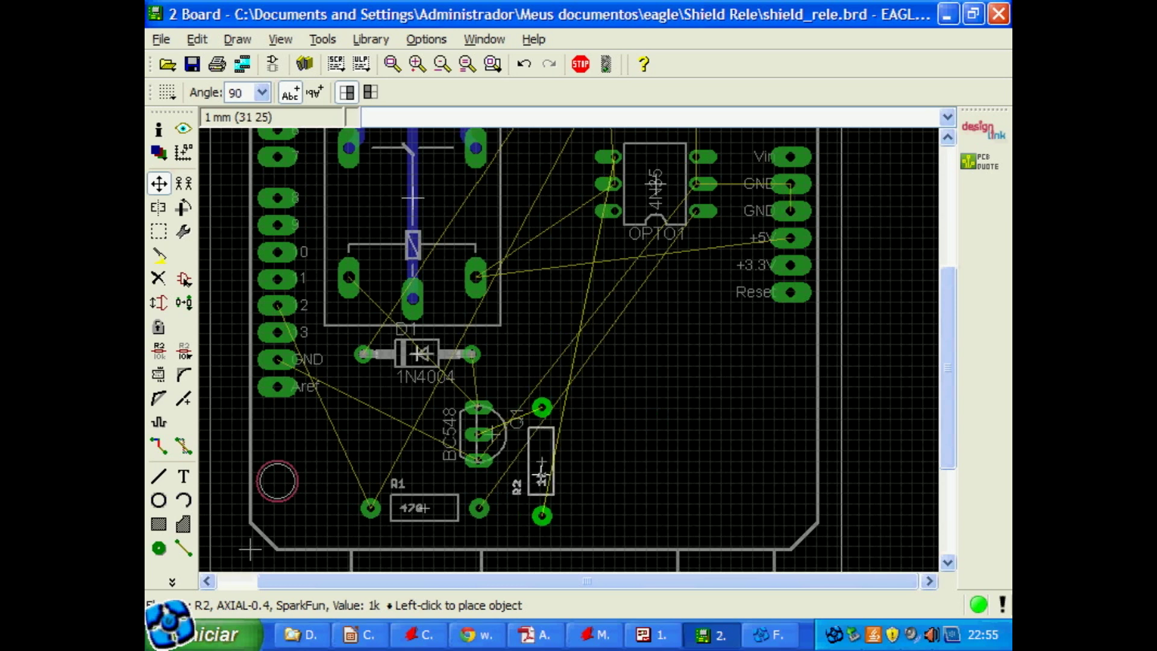
pyautogui.rightClick(552, 453)
pyautogui.rightClick(555, 453)
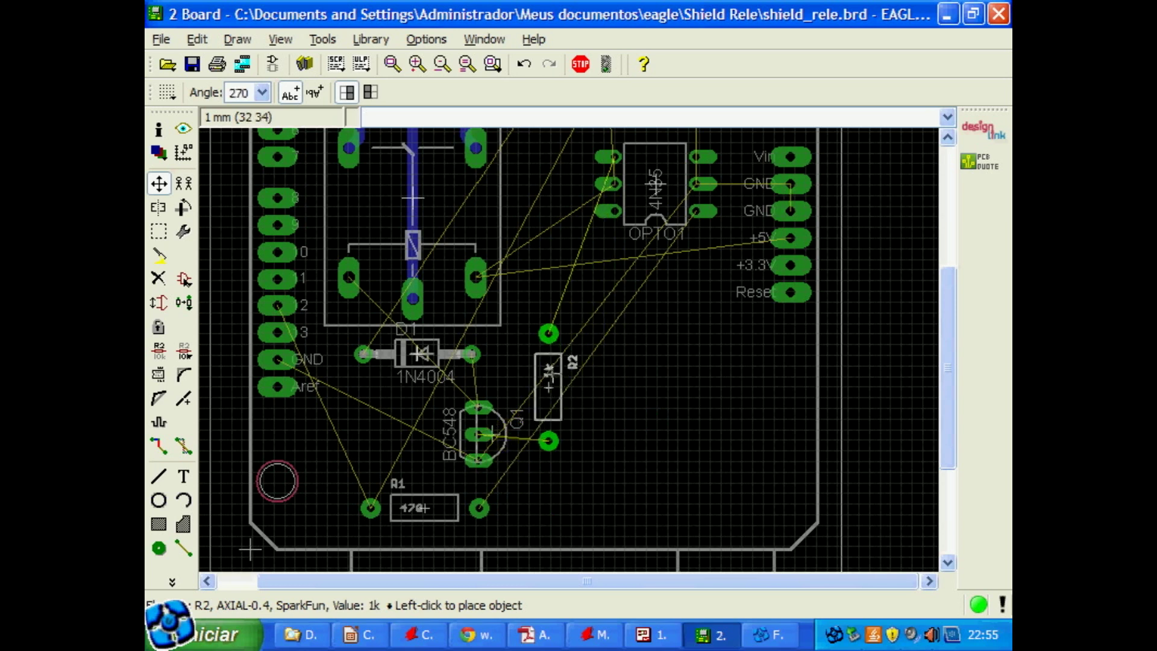
pyautogui.click(549, 367)
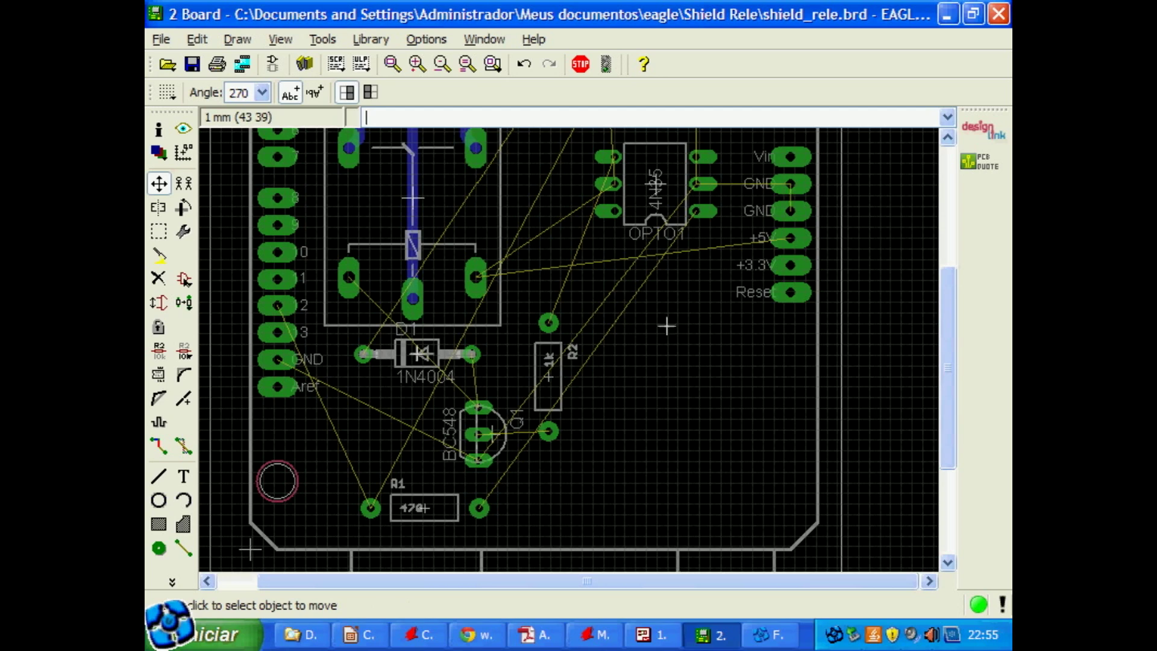
pyautogui.scroll(3, 663, 320)
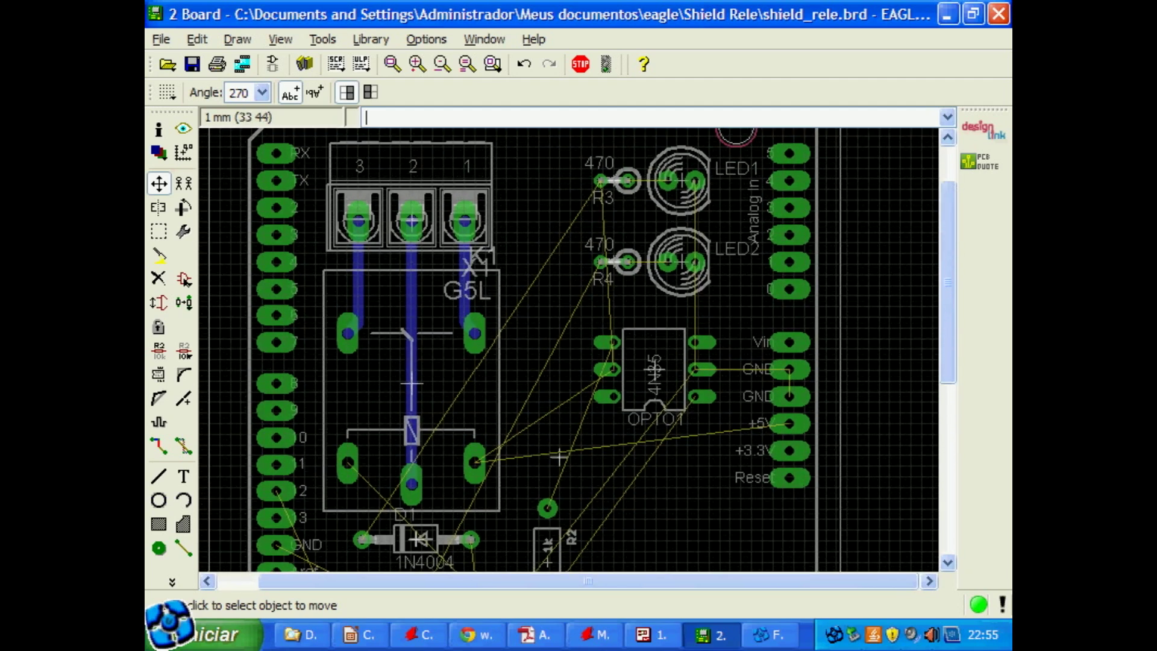
pyautogui.scroll(-3, 541, 446)
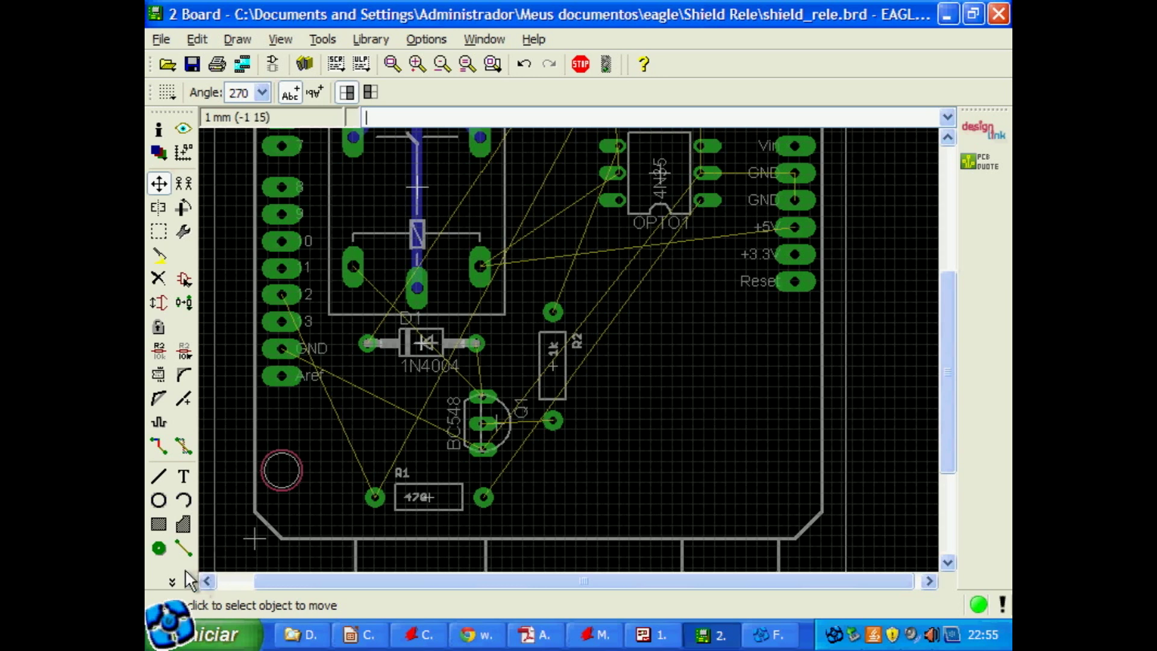
pyautogui.click(392, 63)
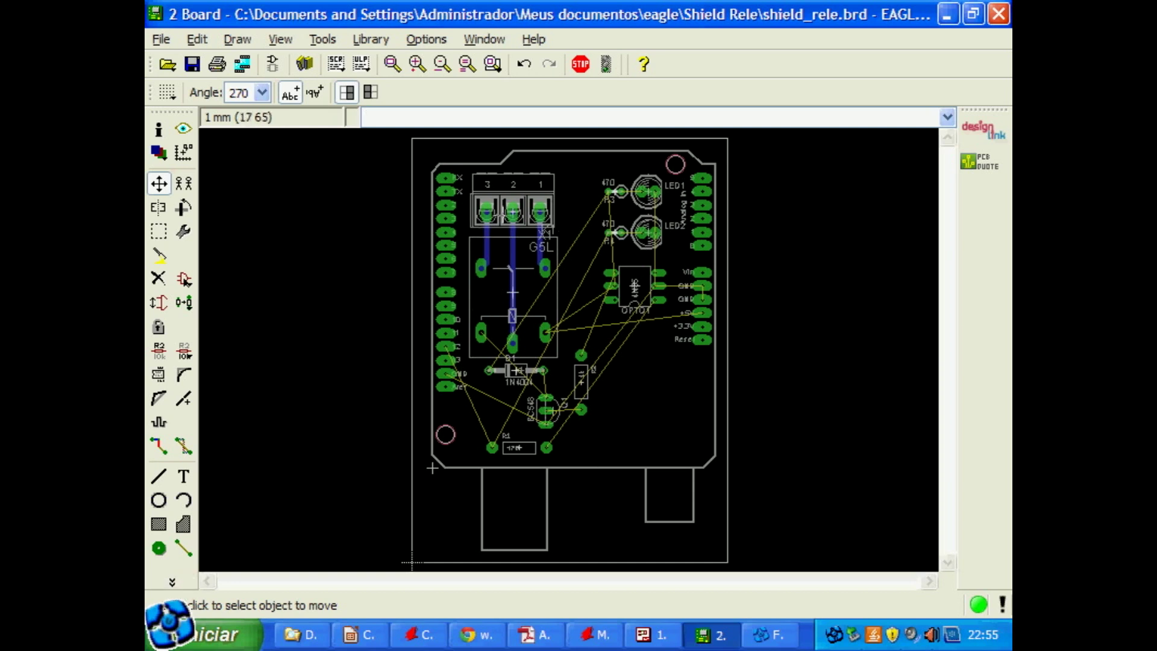
pyautogui.click(417, 63)
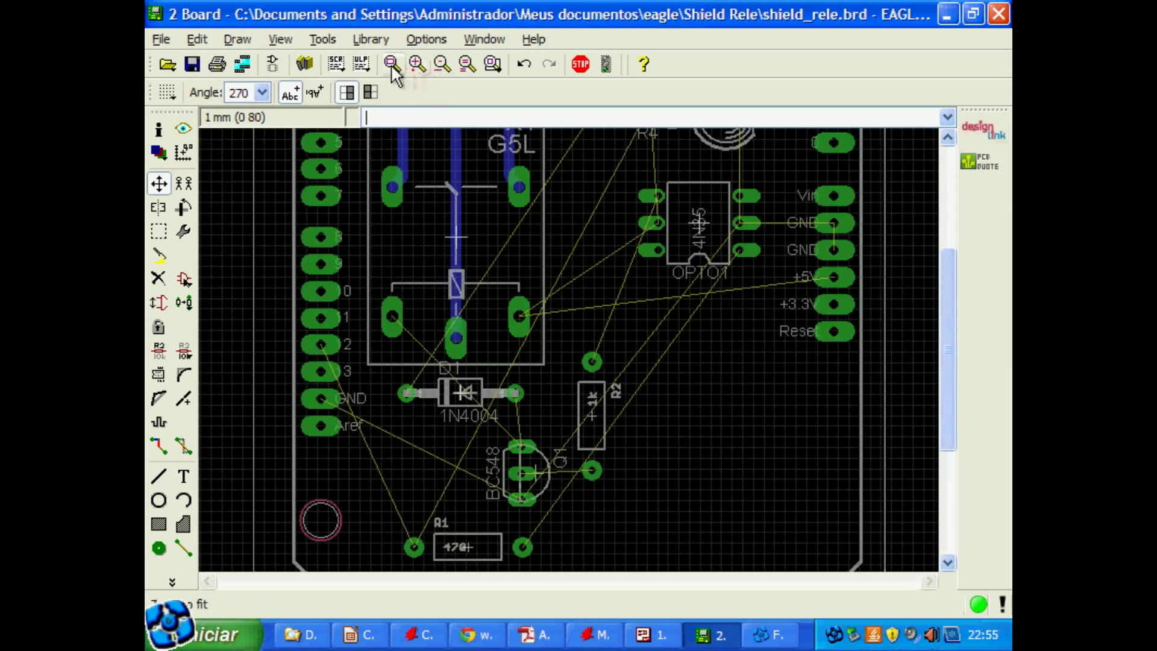
# Autoroute the remaining connections with preferred direction N/A for layer 1 Top and * for layer 16 Bottom
pyautogui.click(392, 64)
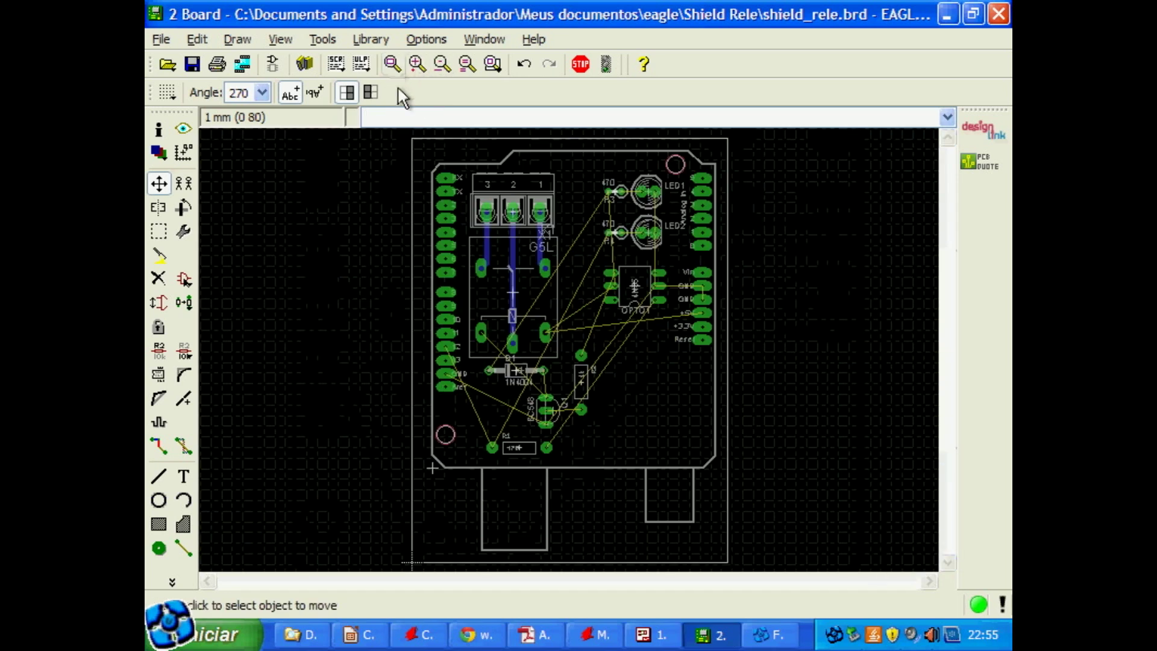
pyautogui.click(180, 582)
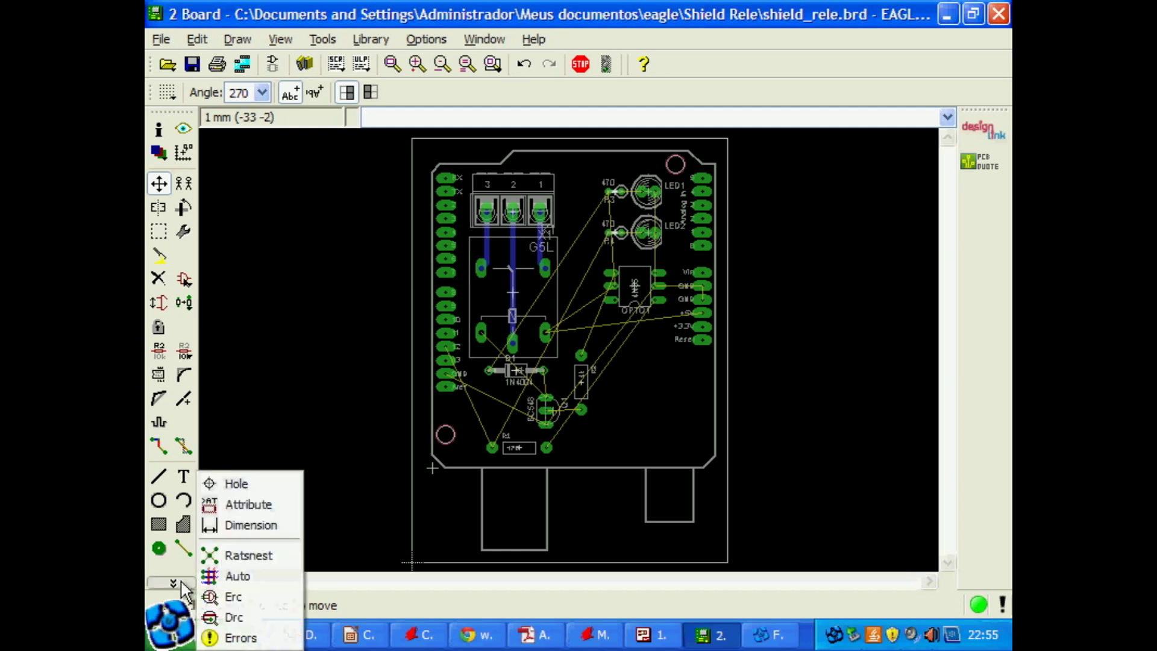
pyautogui.click(229, 576)
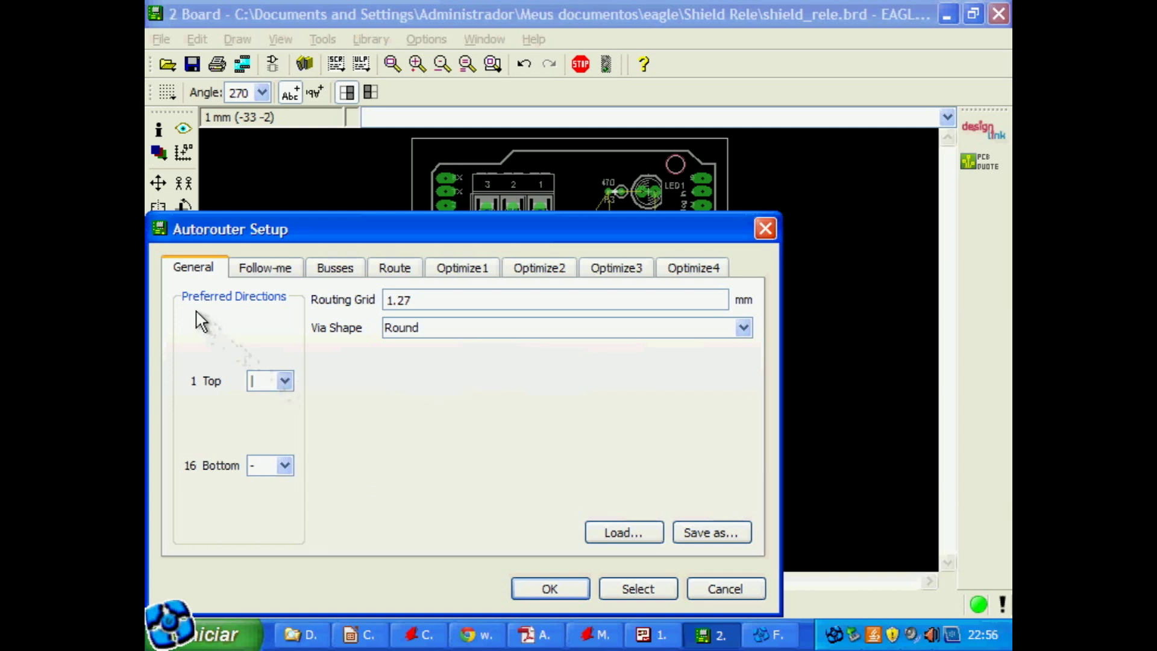
pyautogui.click(285, 381)
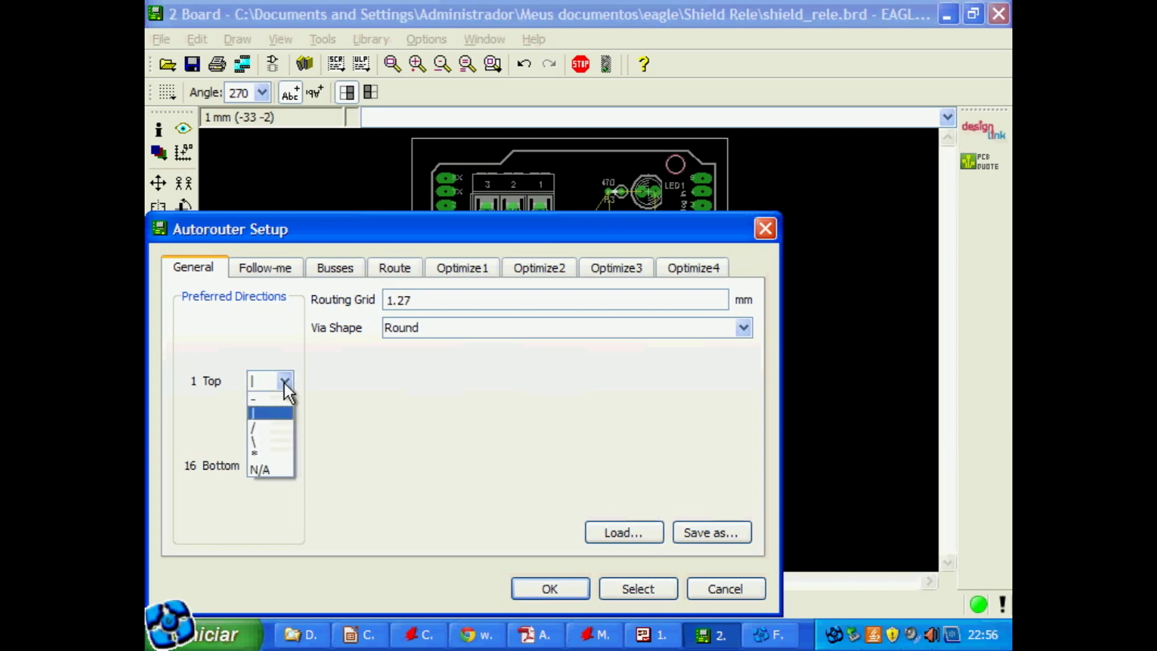
pyautogui.click(268, 469)
pyautogui.click(284, 465)
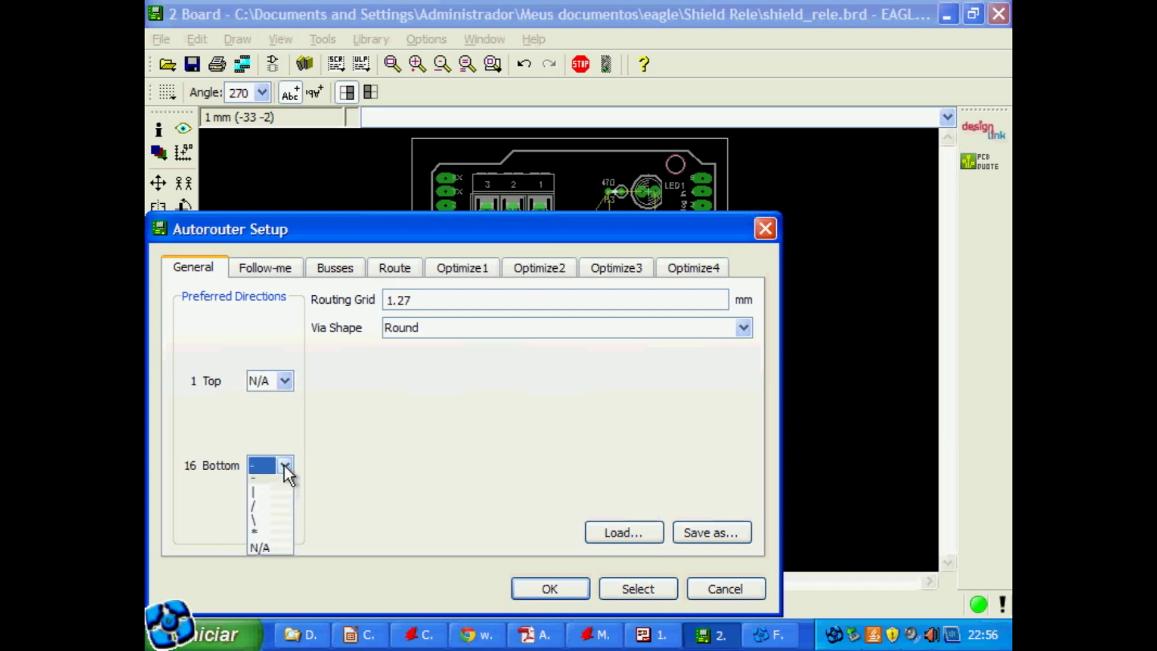
pyautogui.click(269, 536)
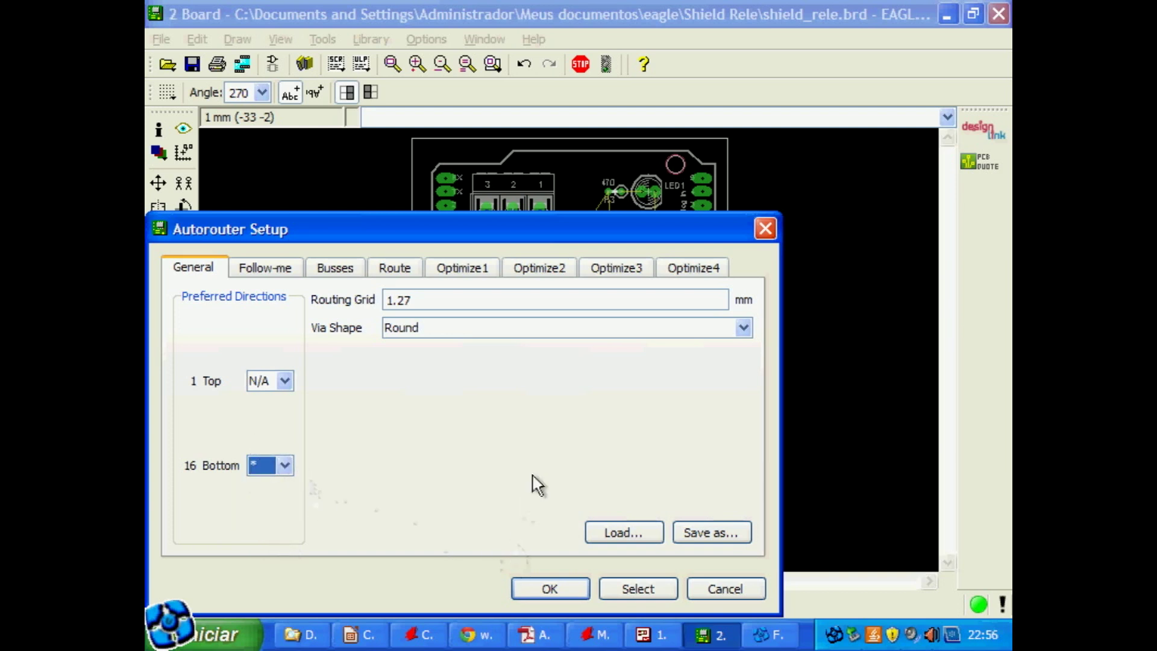
pyautogui.click(548, 589)
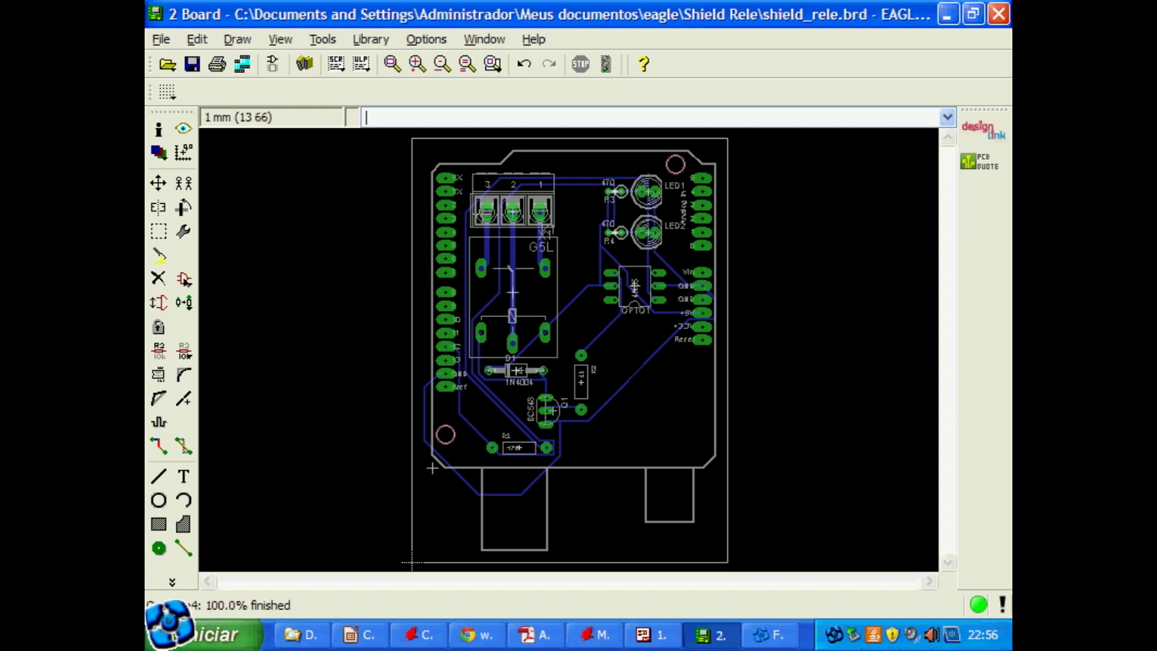
# Inspect the autorouted traces around R1 and the board's lower edge, and undo the autorouting
pyautogui.click(417, 64)
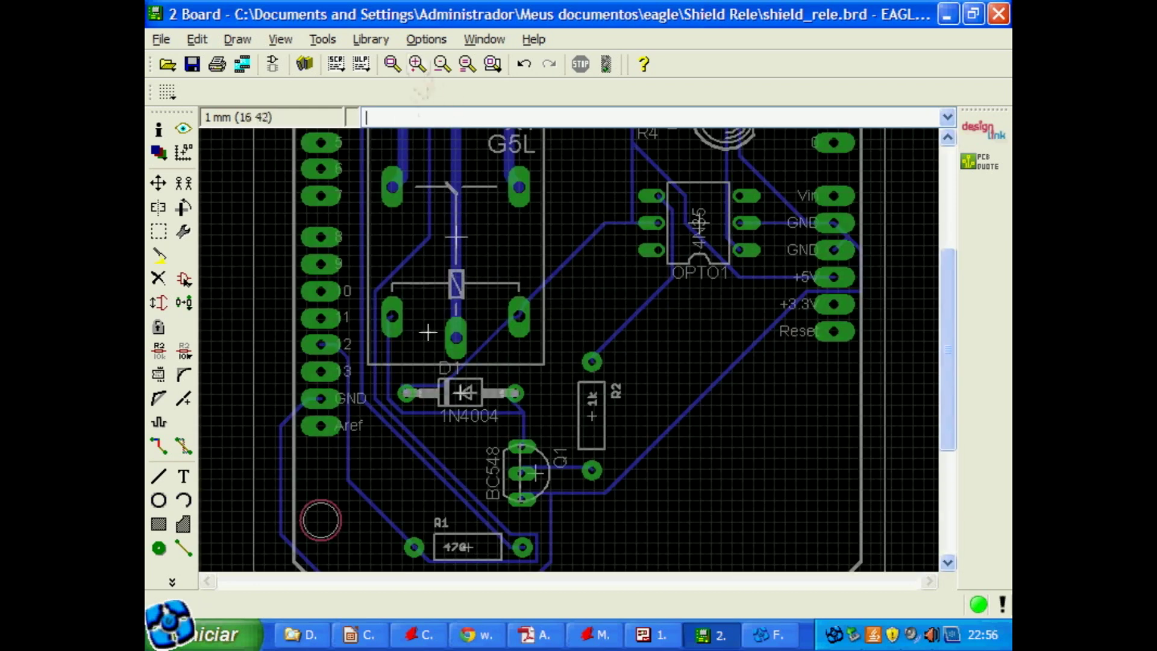
pyautogui.moveTo(951, 400); pyautogui.dragTo(946, 451)
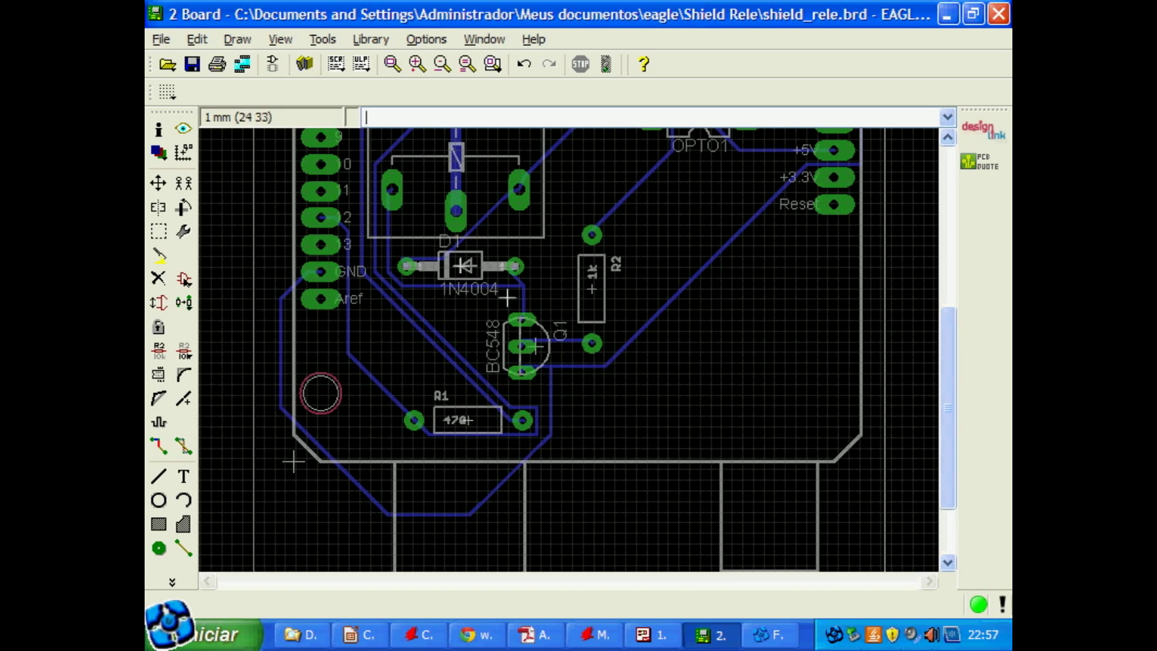
pyautogui.click(393, 64)
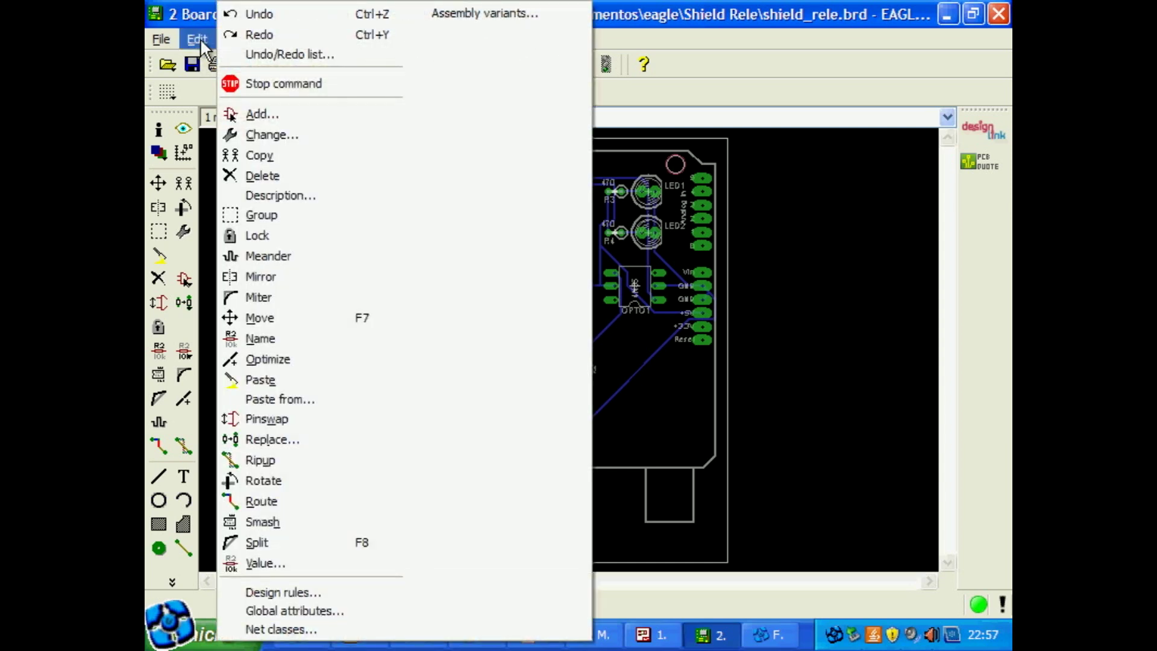
pyautogui.click(251, 12)
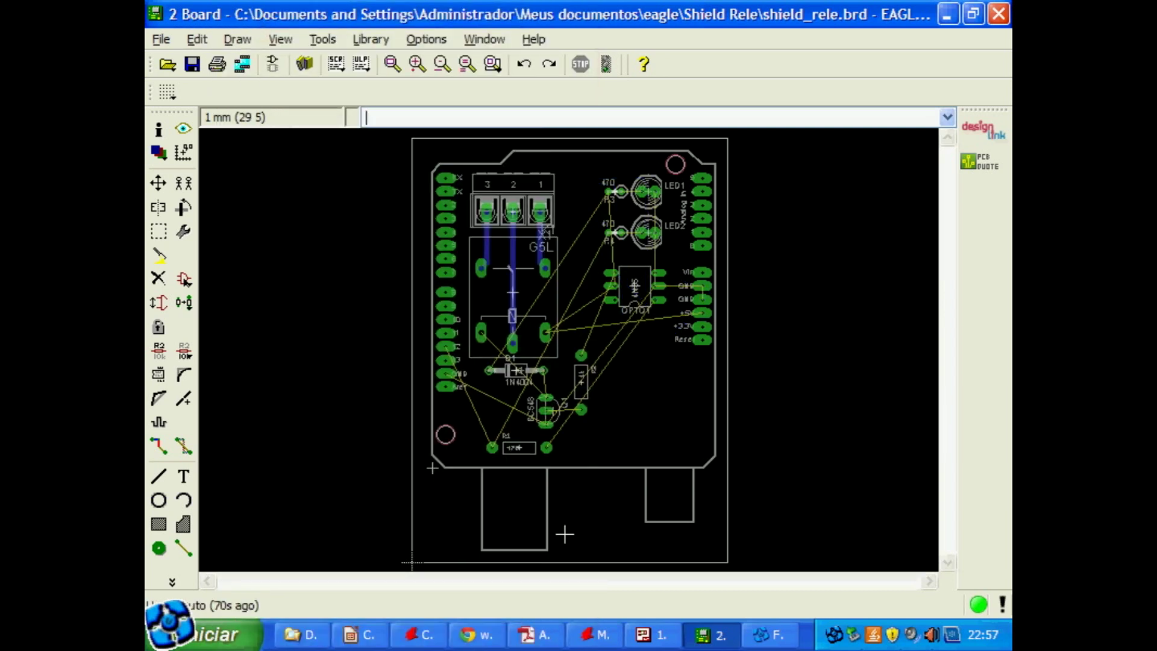
# Rotate resistor R1 by 180° in place, in two 90° turns
pyautogui.click(159, 183)
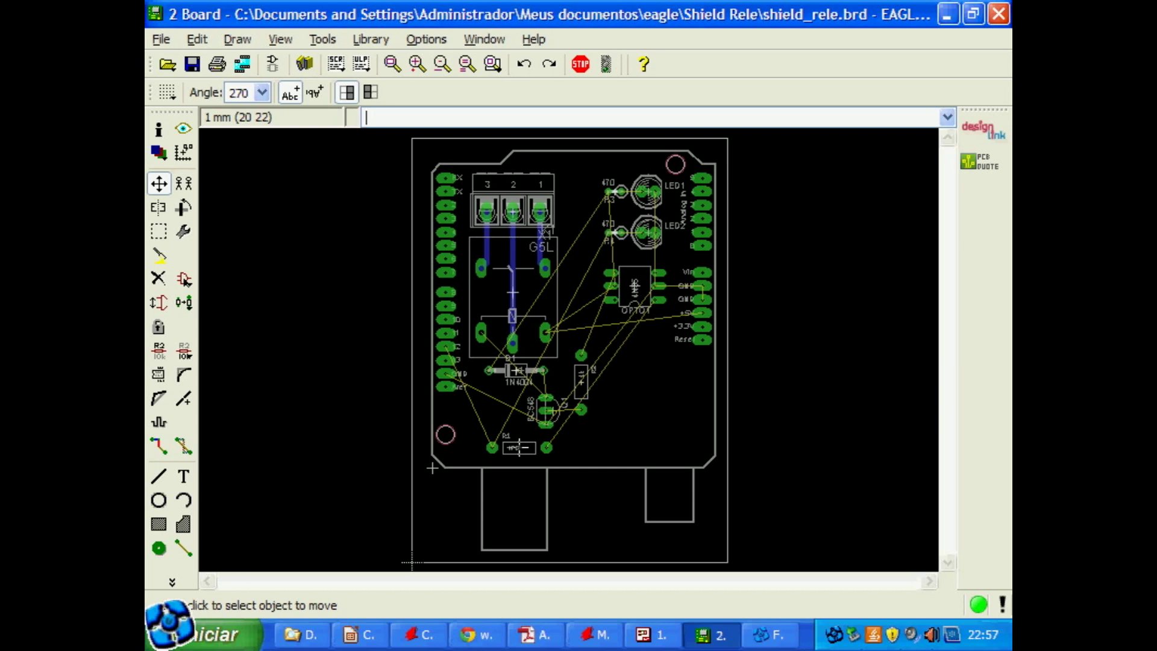
pyautogui.click(183, 207)
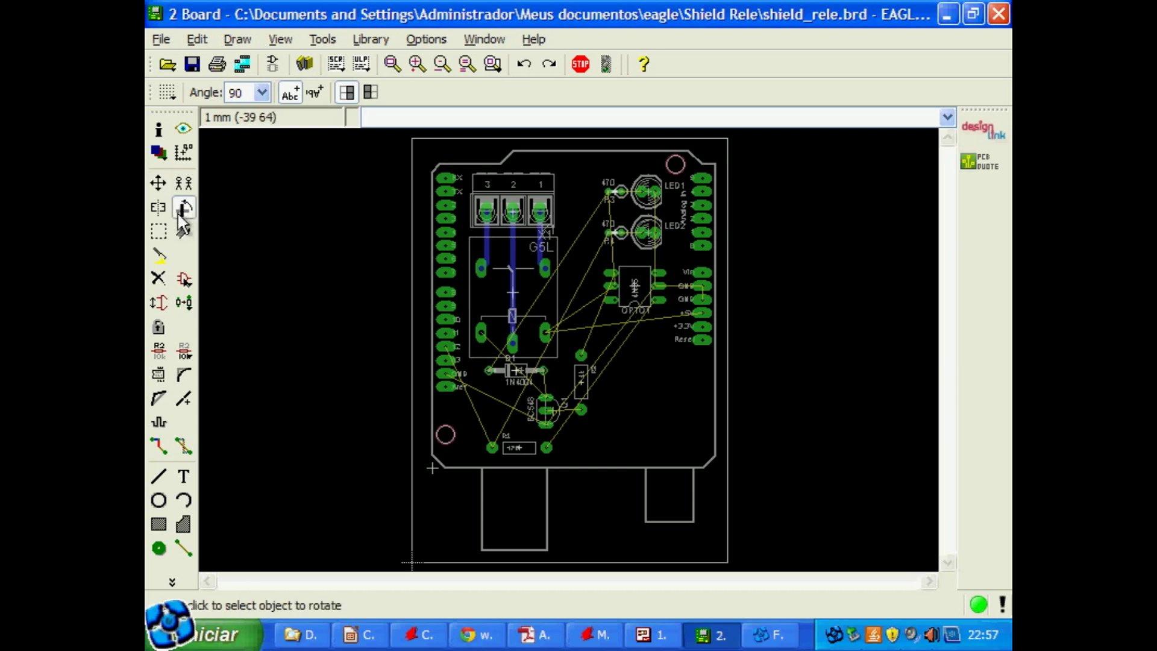
pyautogui.click(519, 448)
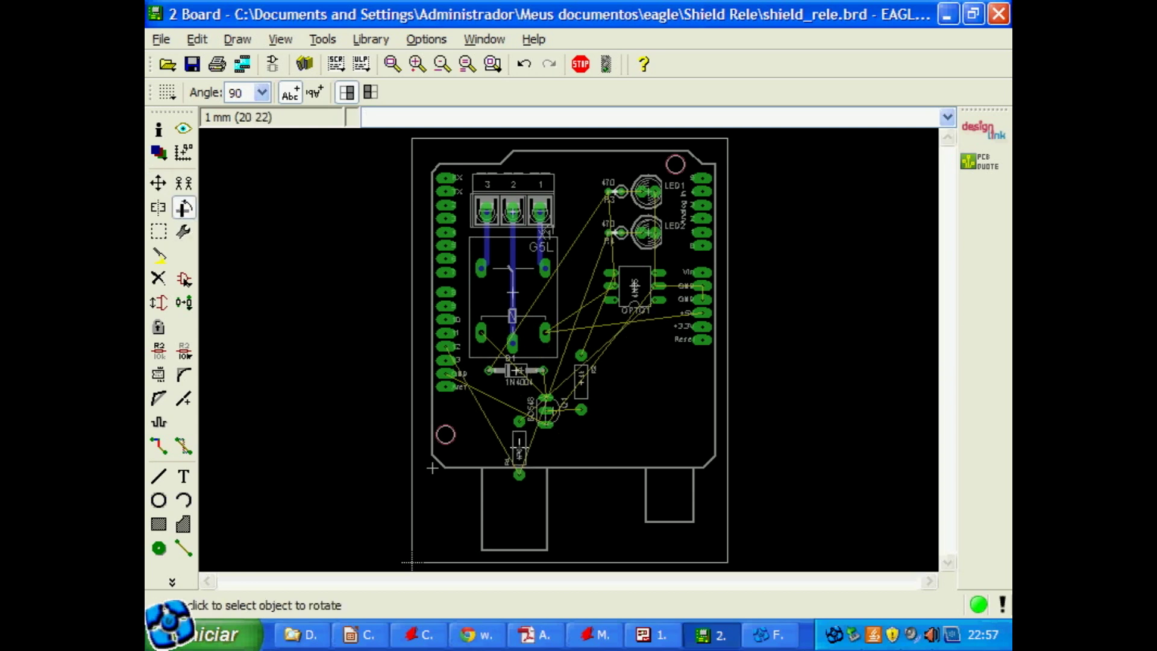
pyautogui.click(519, 448)
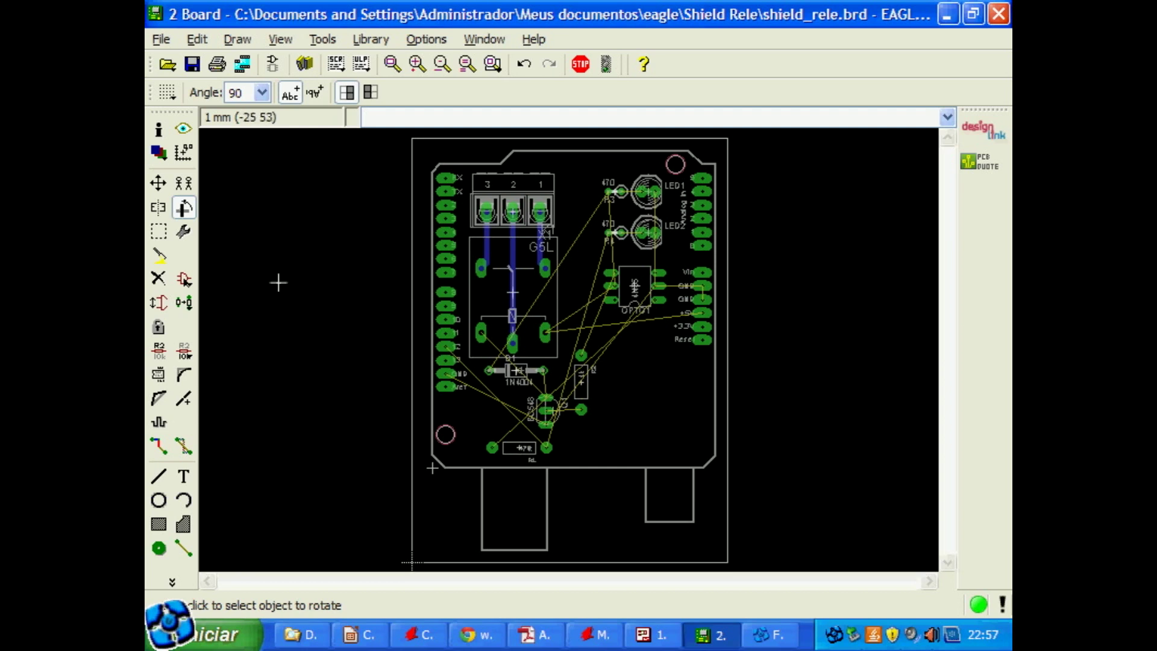
# Autoroute the remaining connections with preferred direction N/A for layer 1 Top and * for layer 16 Bottom
pyautogui.click(172, 582)
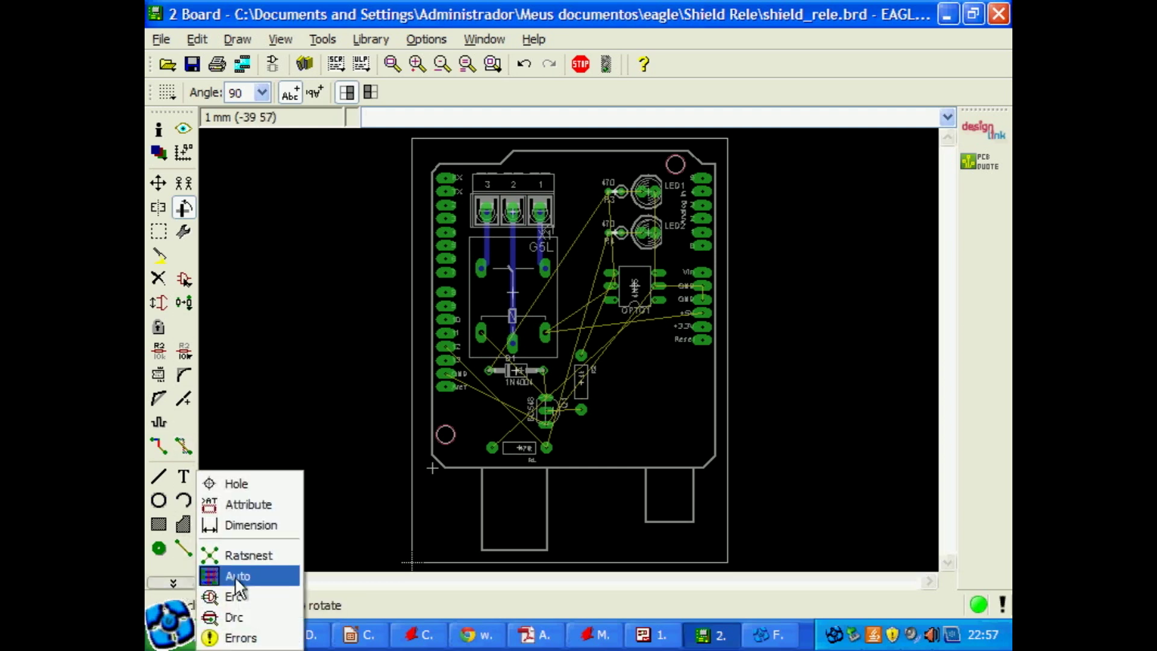
pyautogui.click(245, 576)
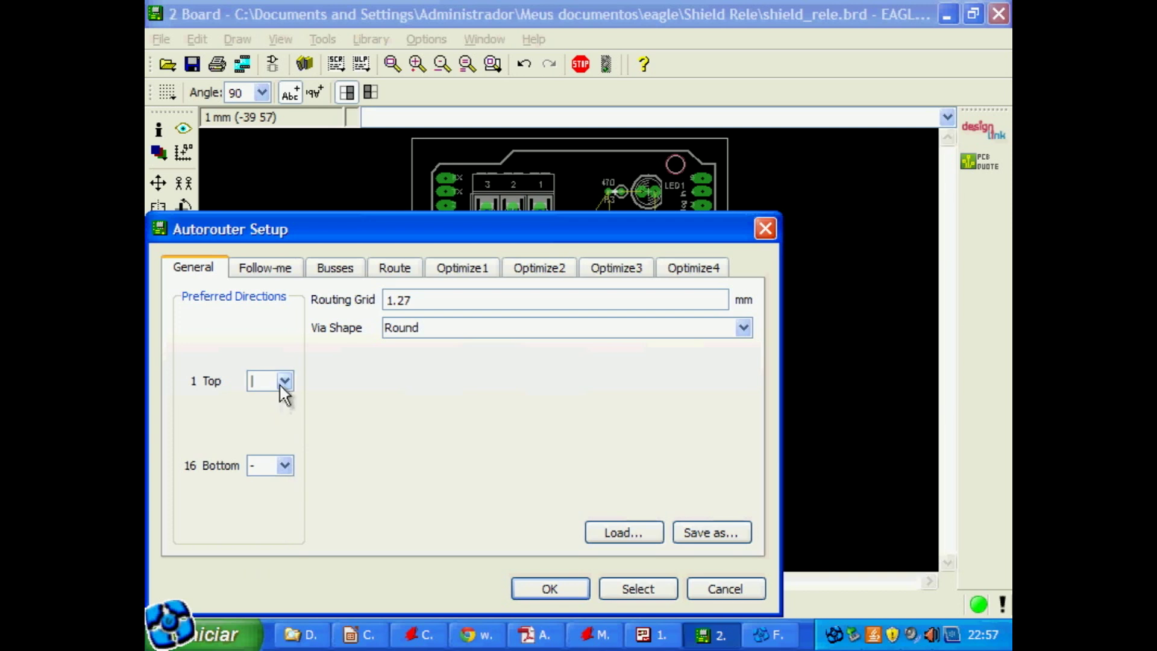
pyautogui.click(282, 464)
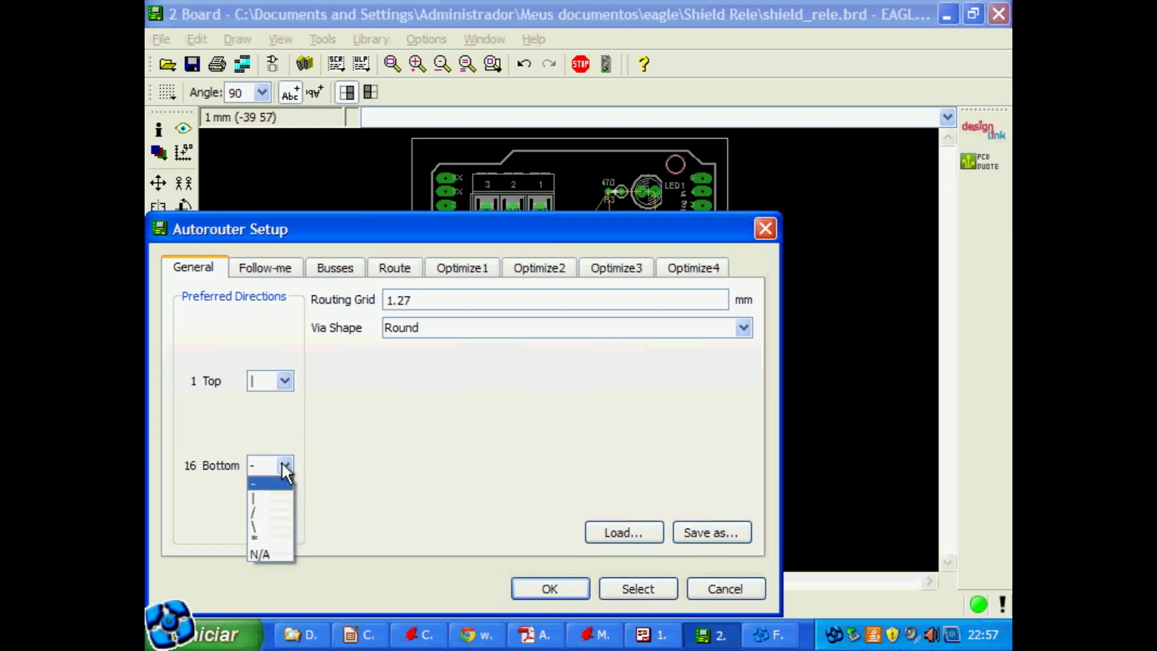
pyautogui.click(255, 538)
pyautogui.click(284, 381)
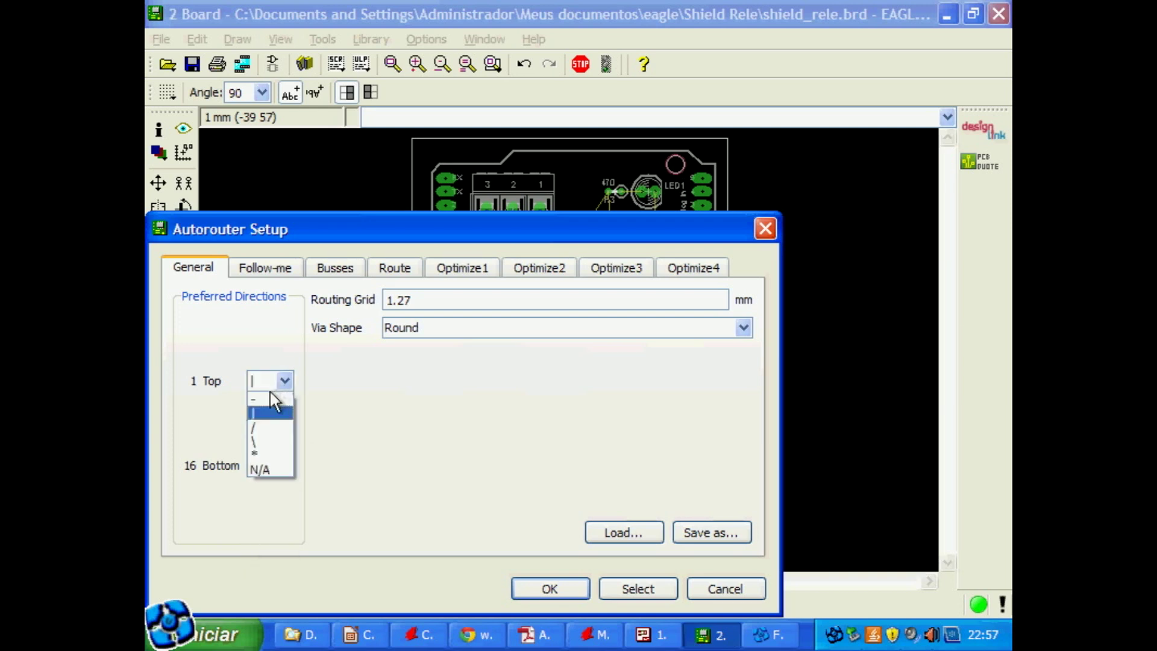
pyautogui.click(261, 469)
pyautogui.click(550, 589)
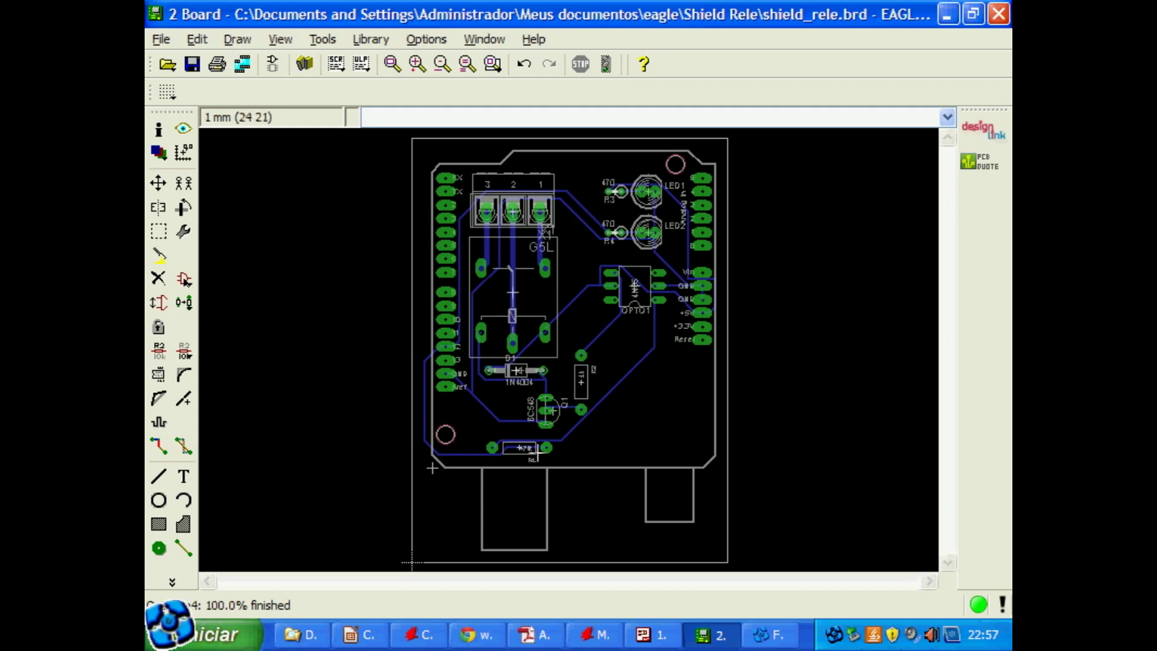
# Rip up the traces of the whole board as one group, and undo the ripup
pyautogui.click(161, 235)
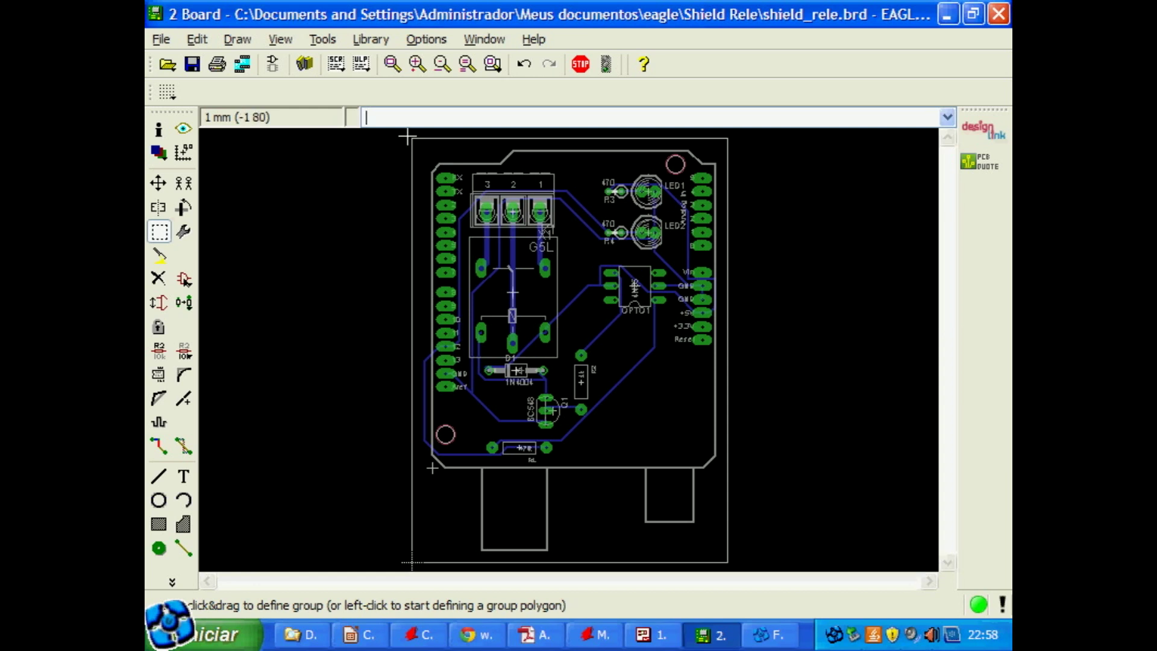
pyautogui.moveTo(407, 136); pyautogui.dragTo(746, 564)
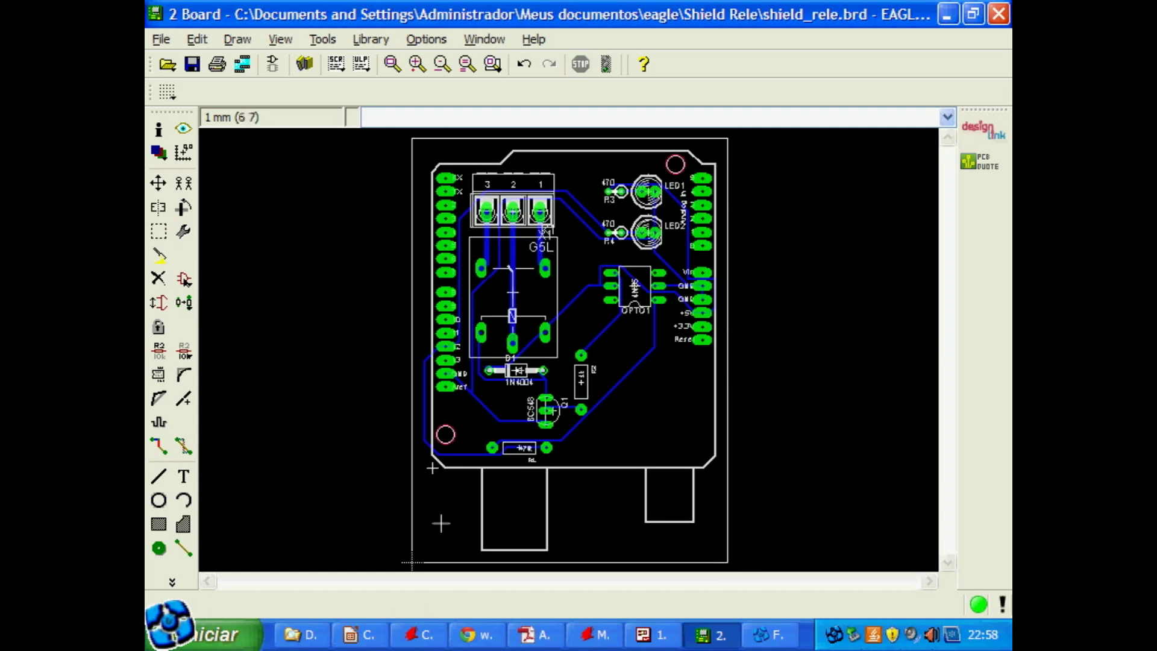
pyautogui.click(184, 444)
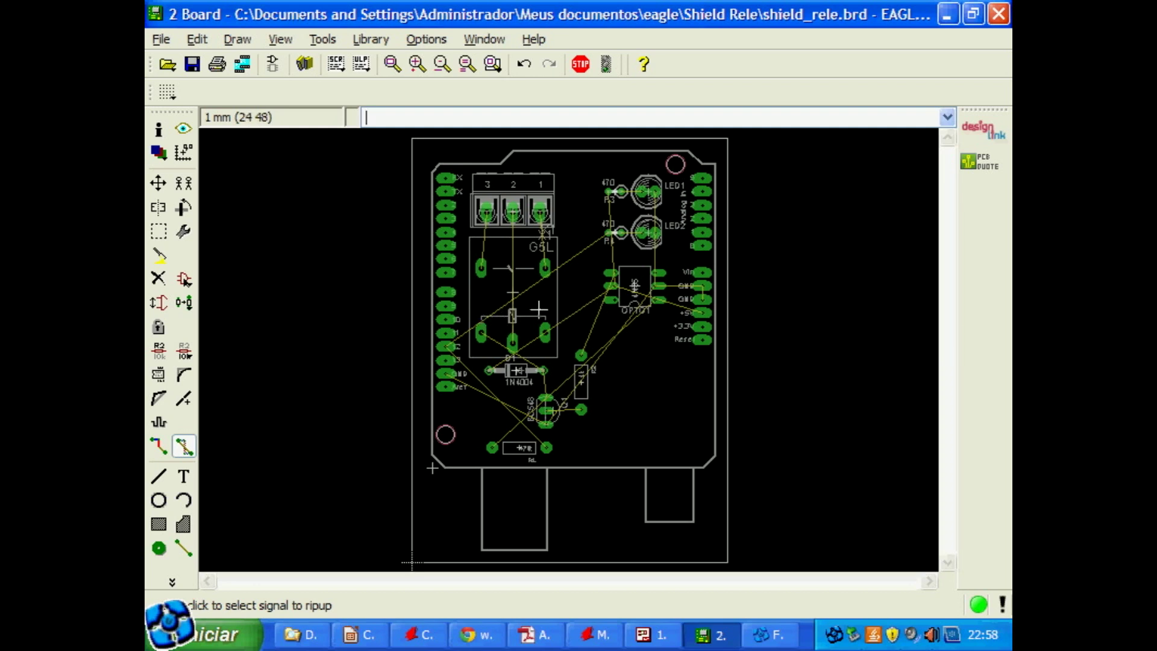
pyautogui.click(198, 39)
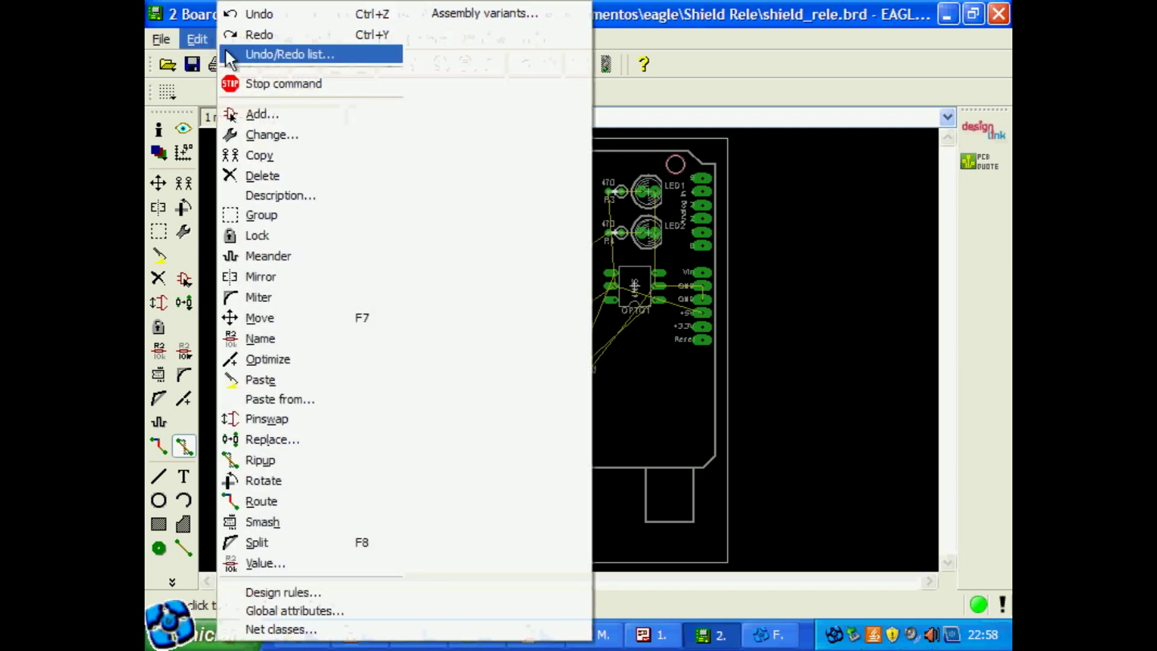
pyautogui.click(237, 13)
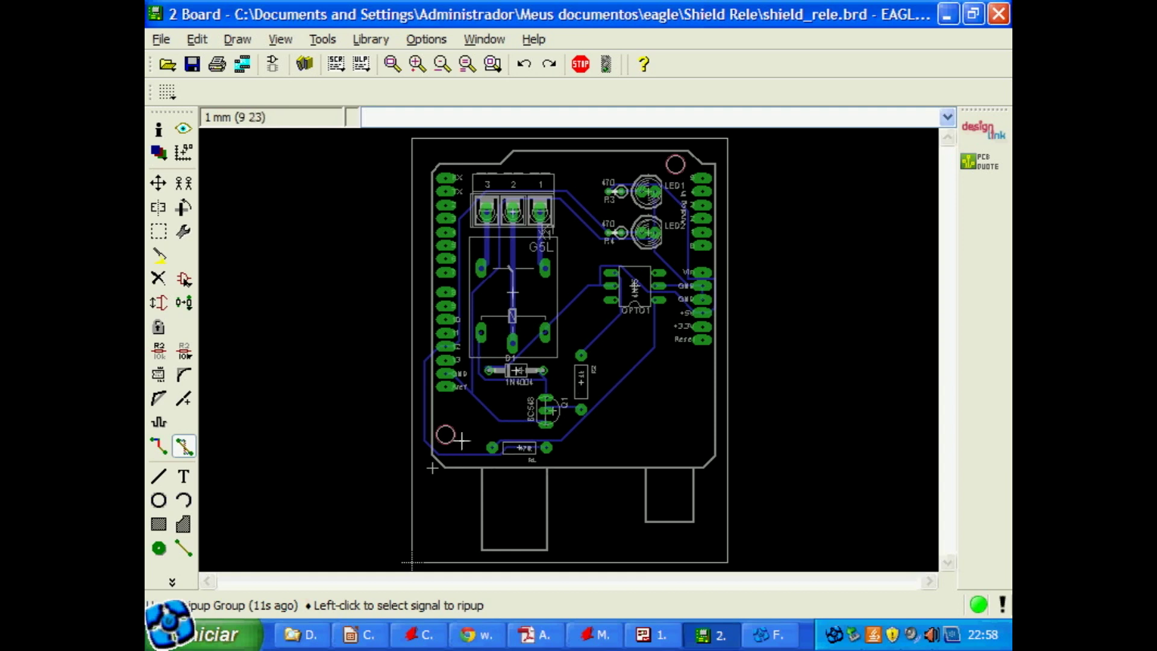
# Rip up the whole PORTA_ARDUINO trace that runs outside the board edge between Arduino pin 12 and resistor R1
pyautogui.click(417, 63)
pyautogui.moveTo(954, 364); pyautogui.dragTo(944, 410)
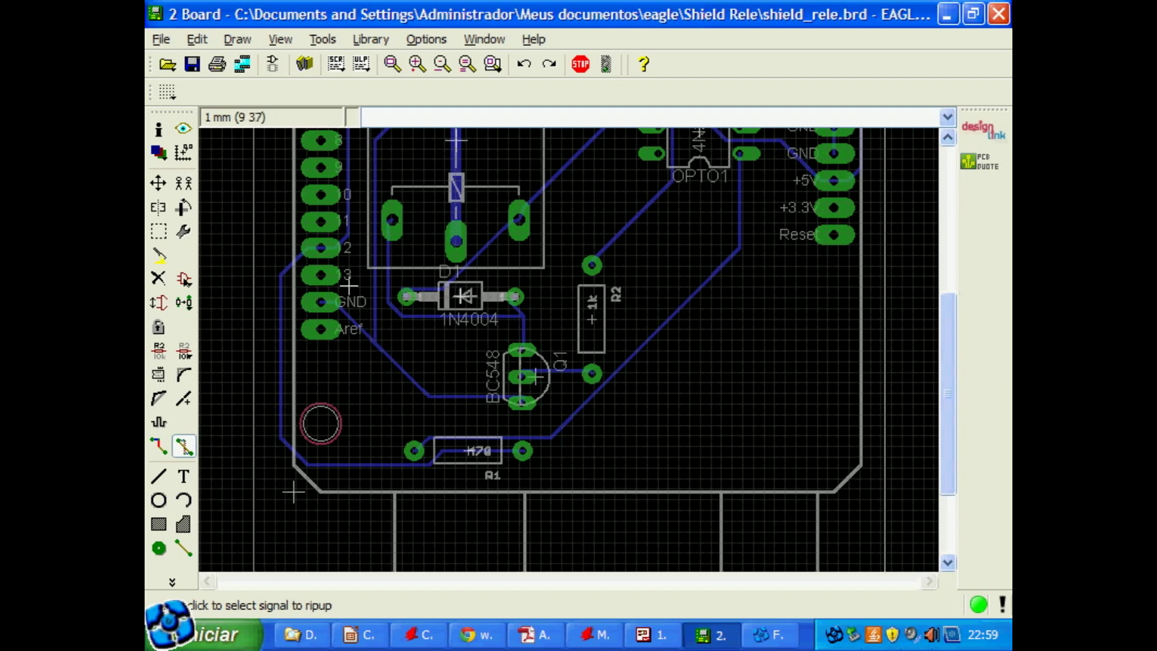
pyautogui.click(183, 446)
pyautogui.click(280, 290)
pyautogui.click(283, 442)
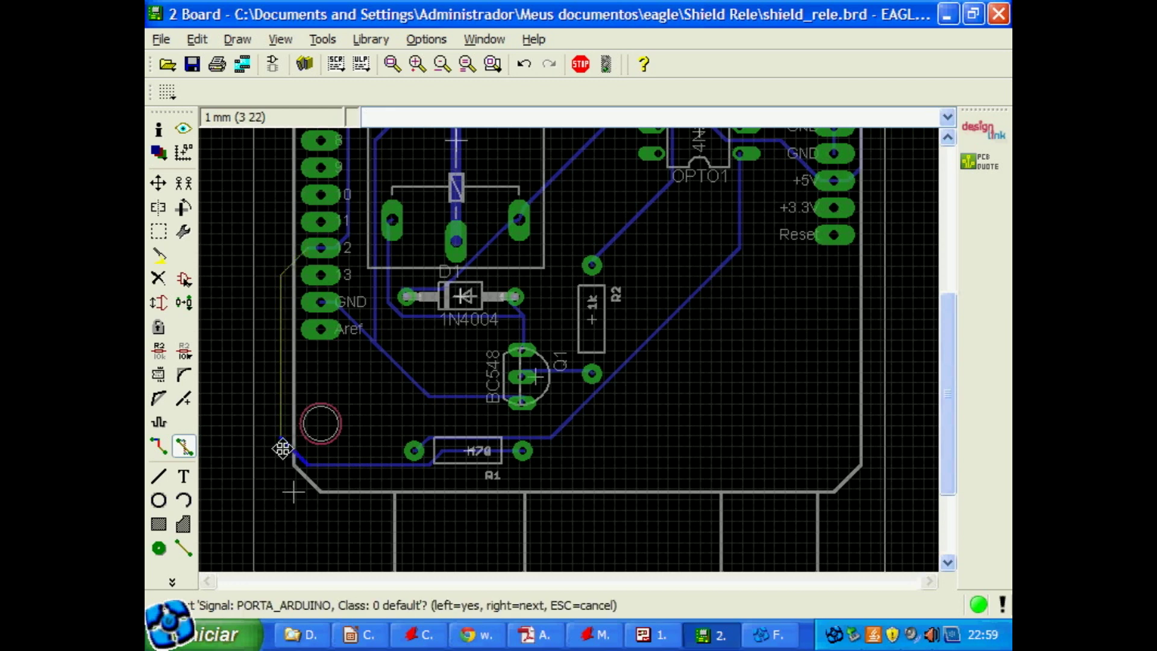
pyautogui.click(282, 446)
pyautogui.click(326, 462)
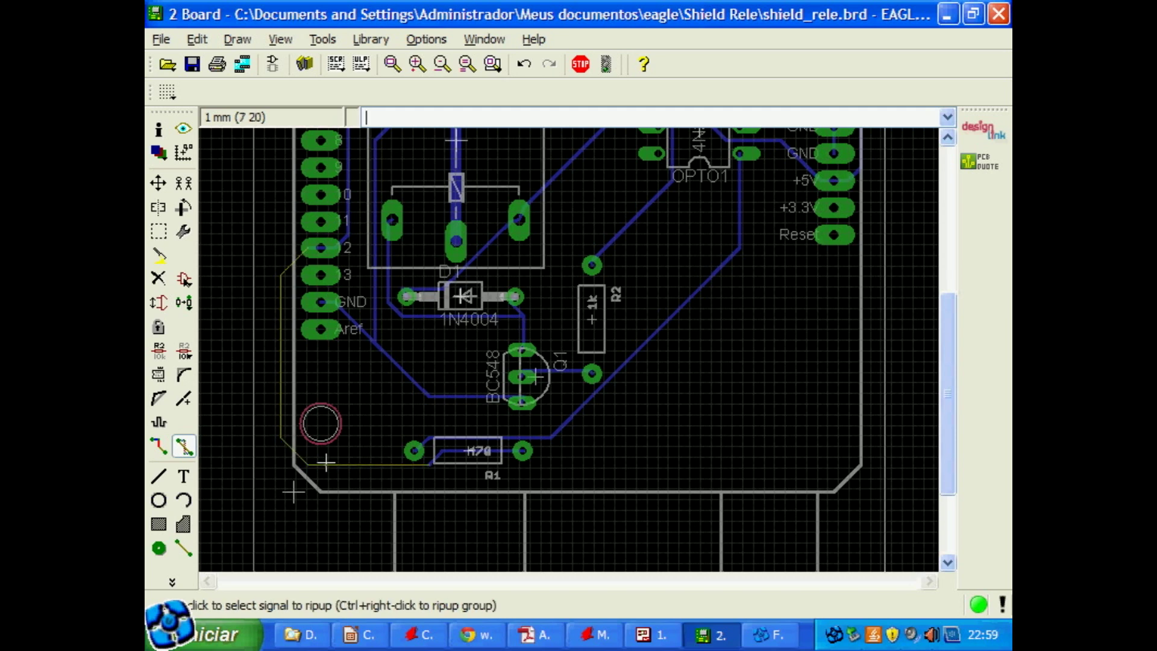
pyautogui.click(440, 457)
pyautogui.click(440, 457)
pyautogui.click(450, 451)
pyautogui.click(449, 451)
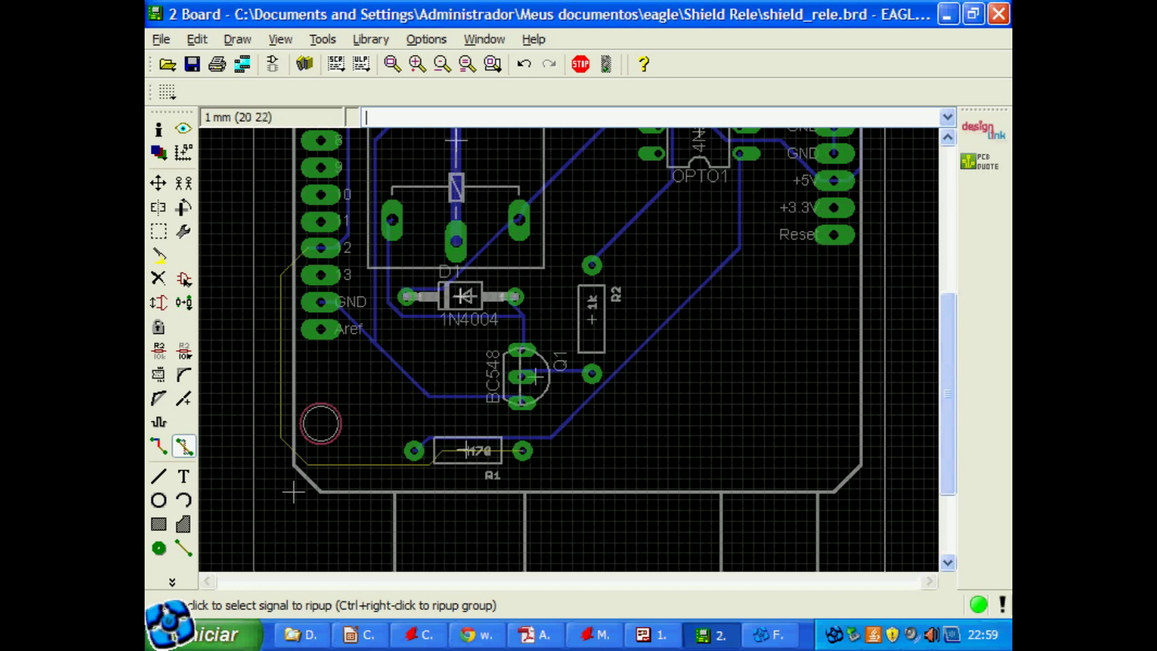
pyautogui.click(444, 451)
pyautogui.click(444, 451)
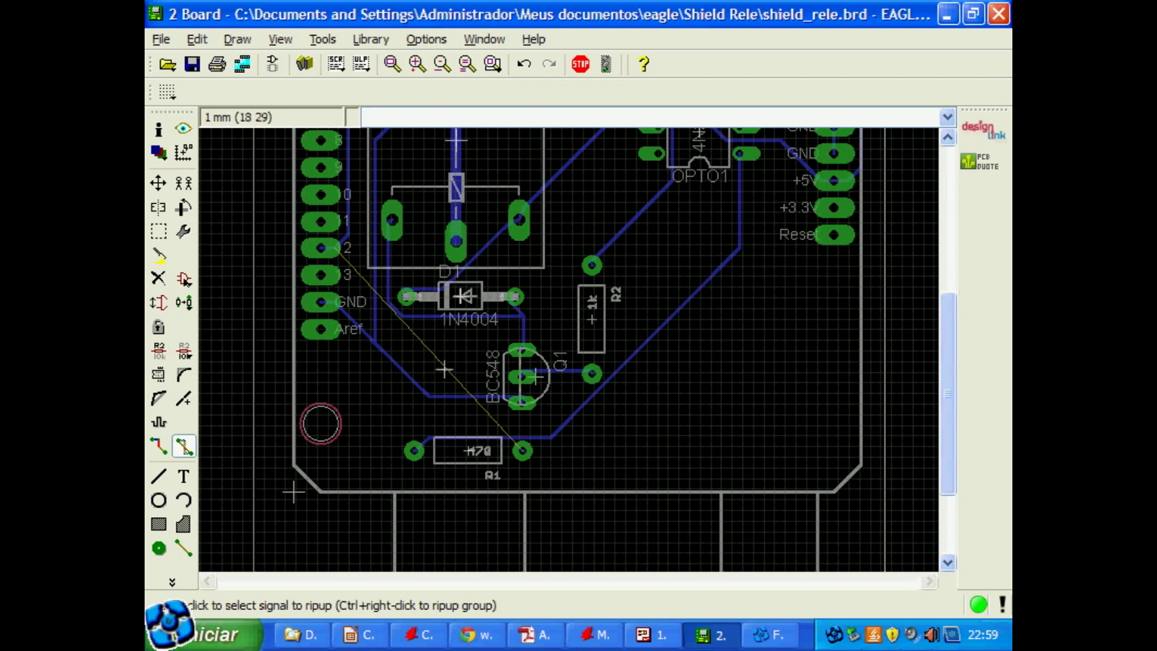
# Start routing the pin 12 airwire on layer 16 Bottom with width 0.254, ending the first segment beside pins 13 and GND
pyautogui.click(159, 448)
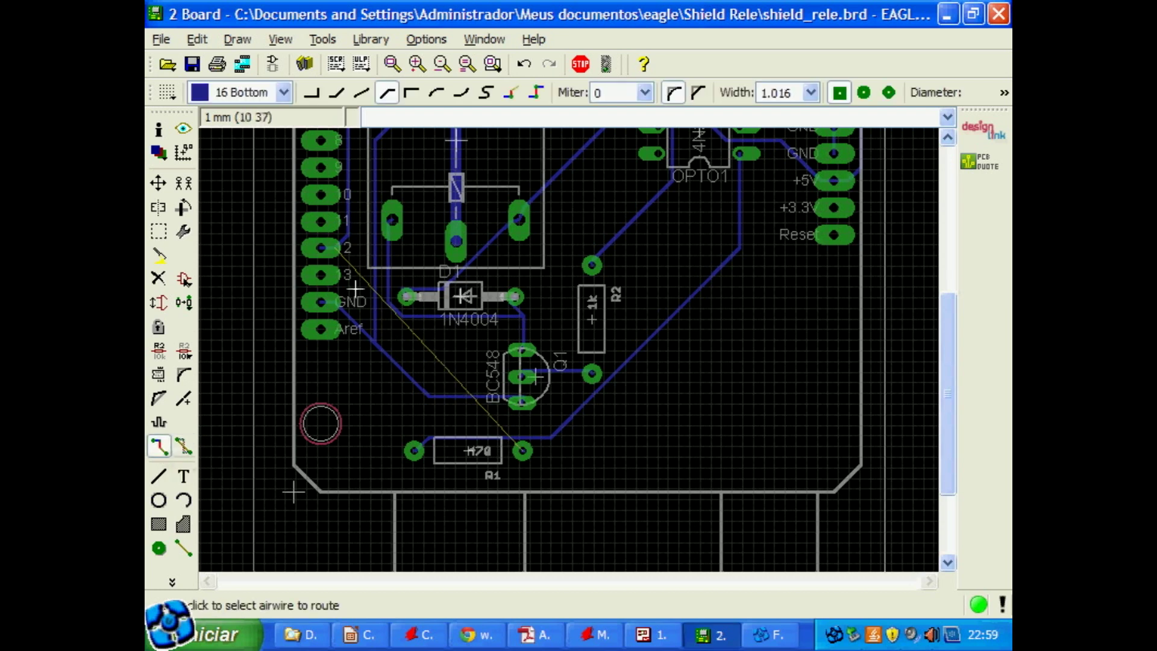
pyautogui.click(348, 263)
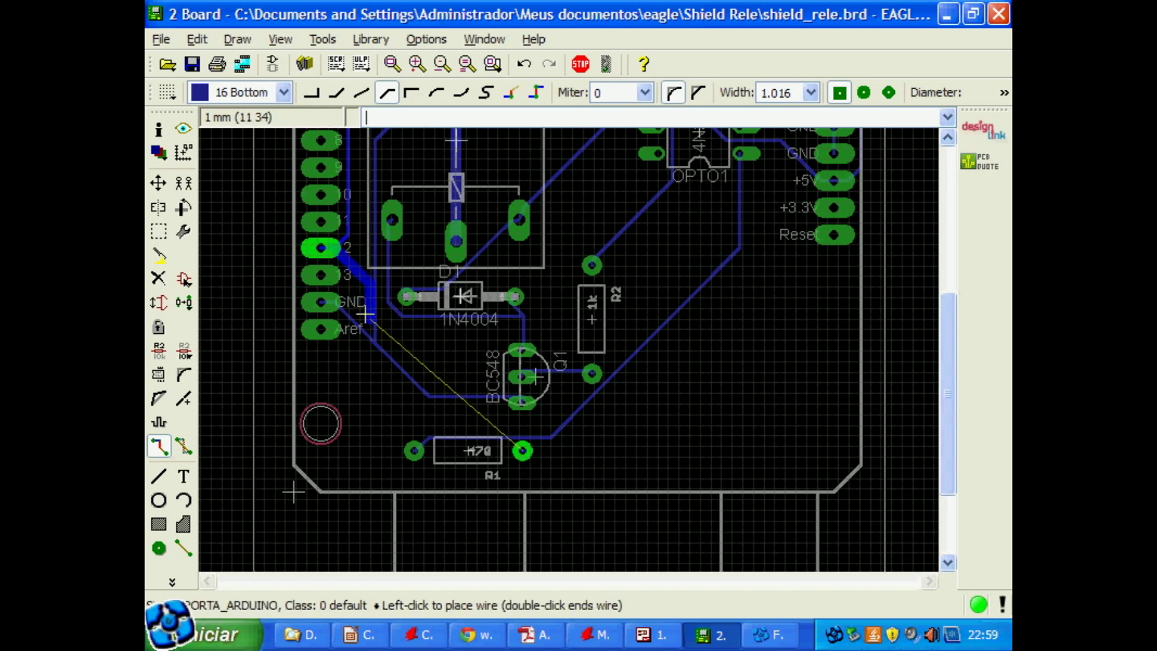
pyautogui.click(811, 92)
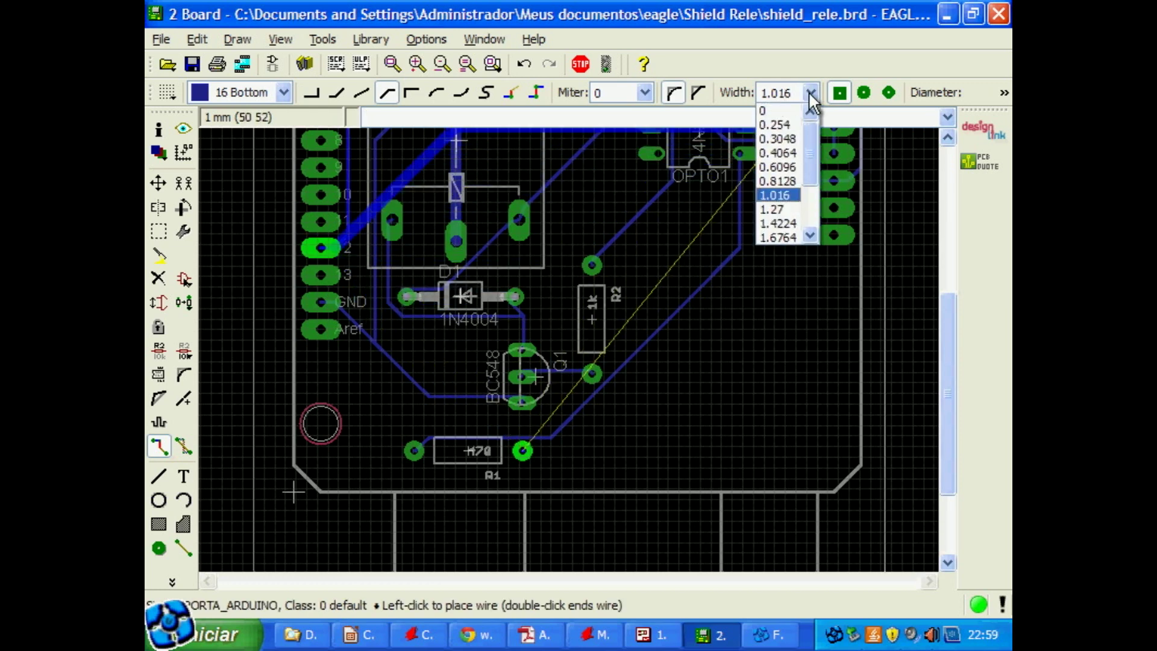
pyautogui.click(778, 125)
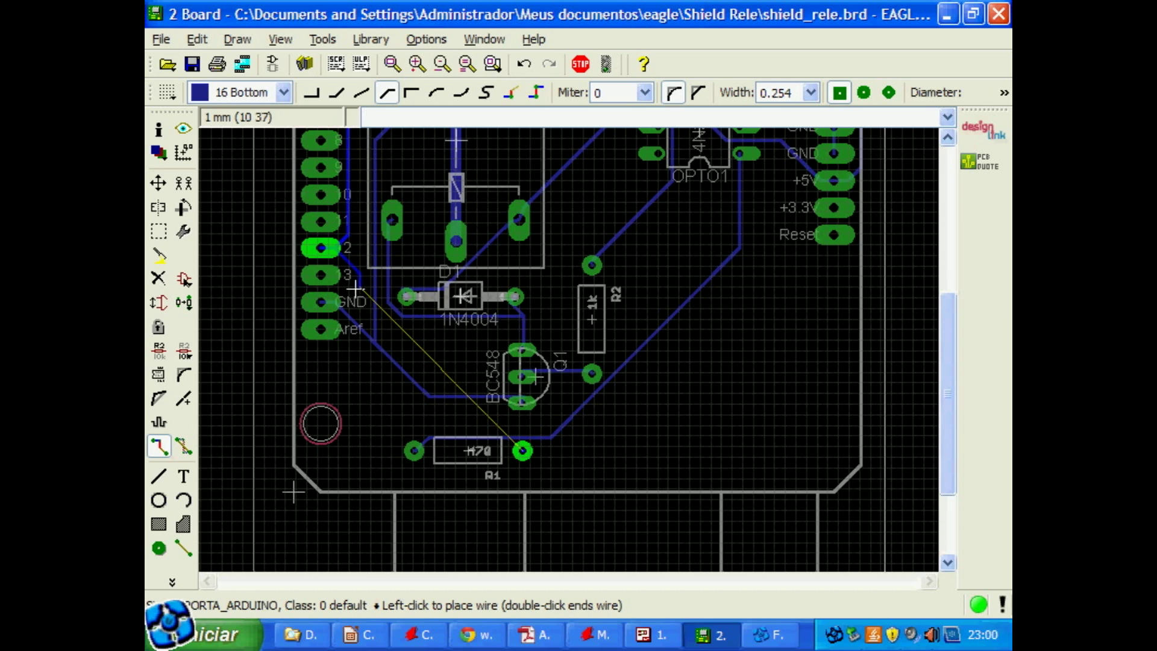
pyautogui.click(418, 62)
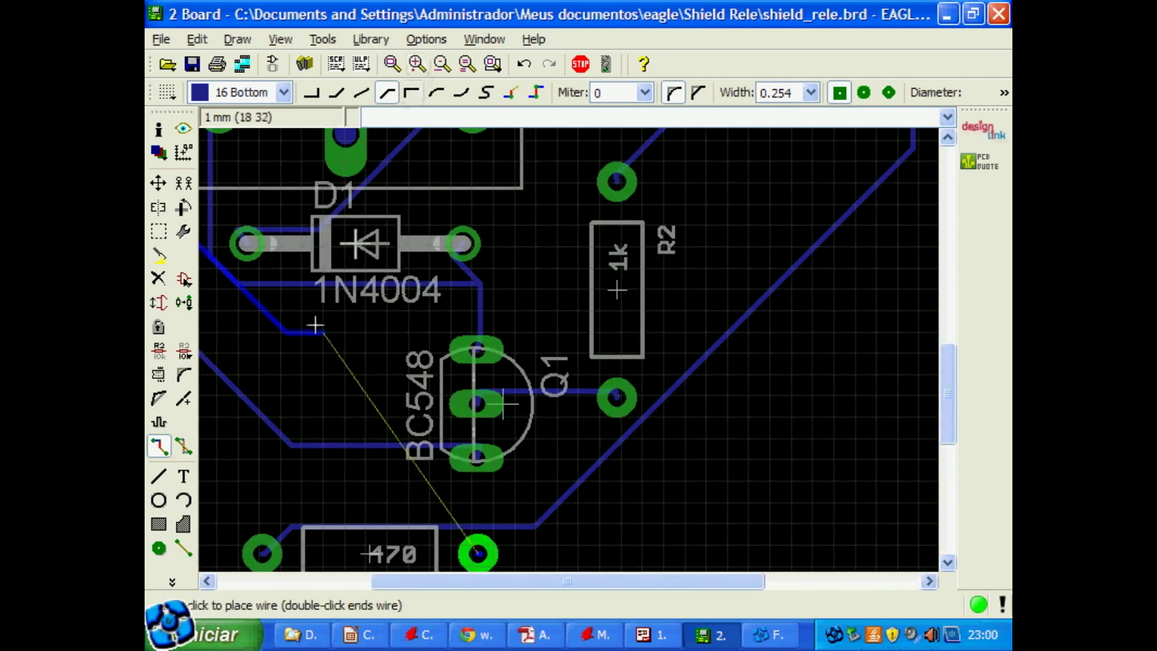
pyautogui.moveTo(425, 581); pyautogui.dragTo(337, 580)
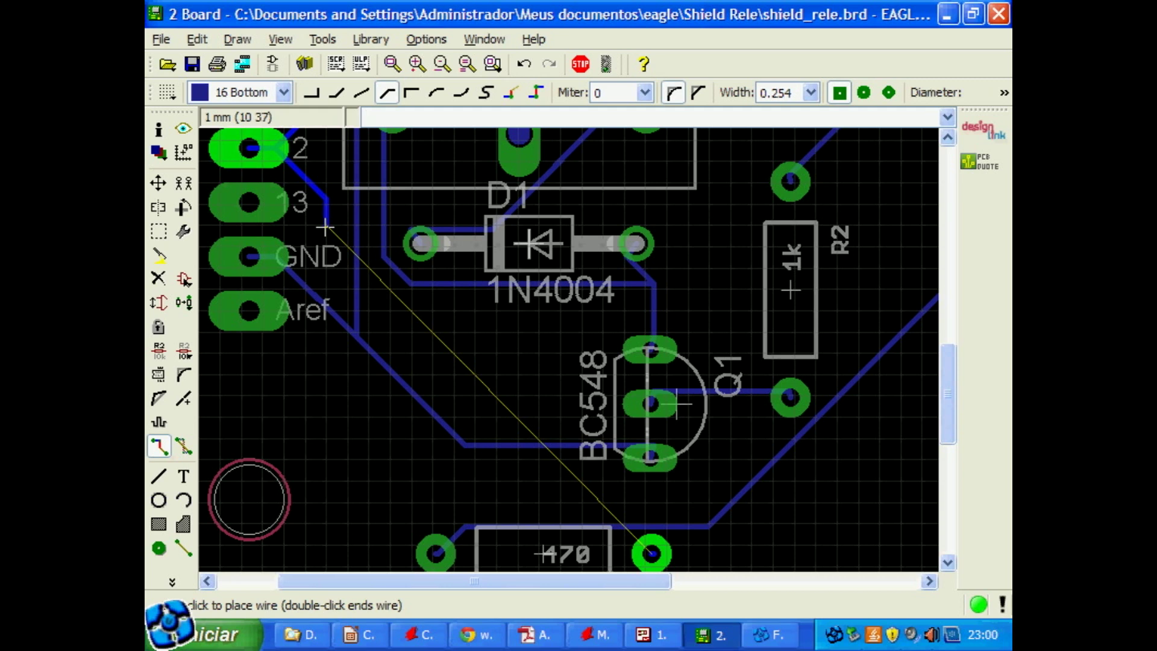
# Continue the pin 12 trace on layer 1 Top, straight down across the bottom GND trace to a point beside R1's left pad
pyautogui.click(283, 93)
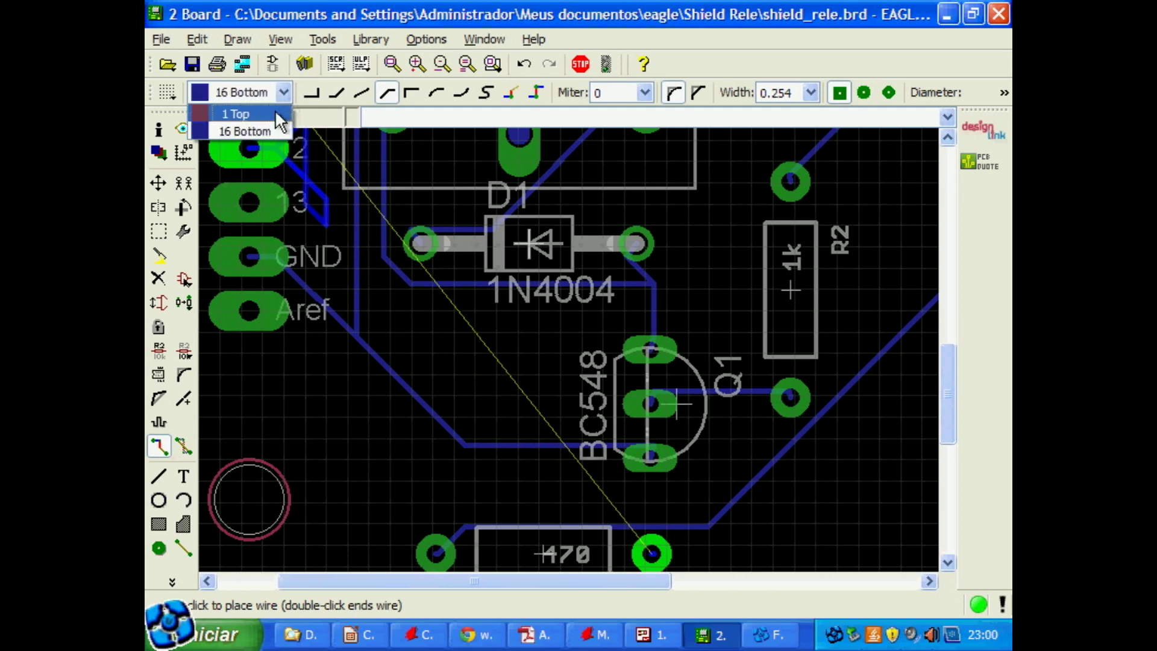
pyautogui.click(275, 114)
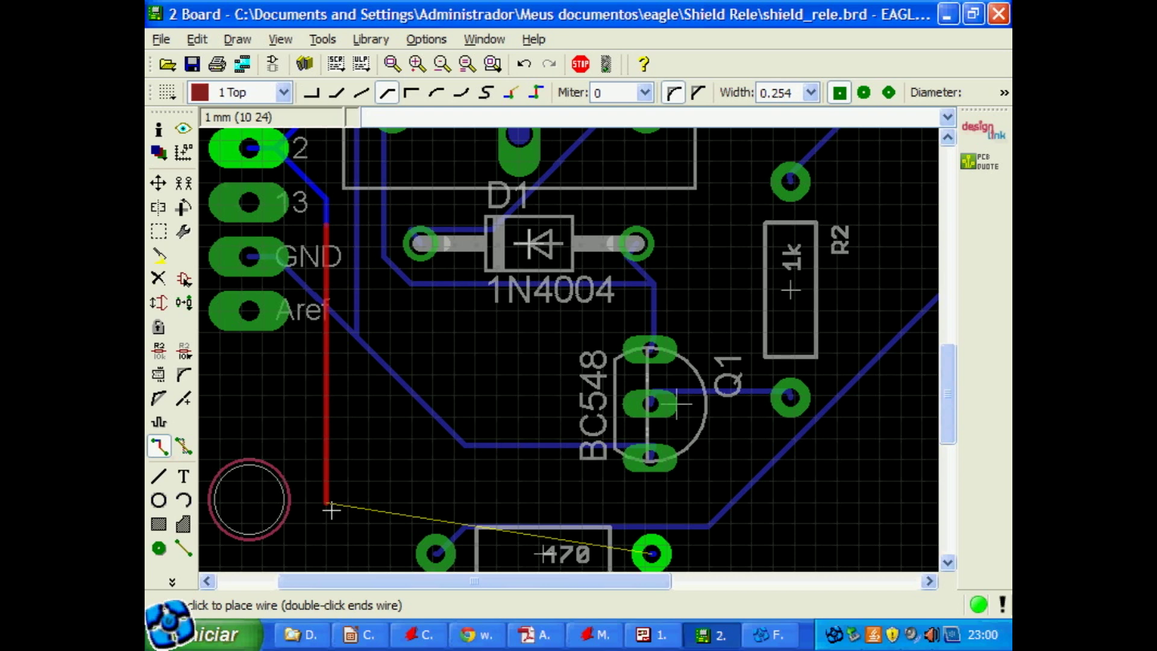
pyautogui.moveTo(945, 401); pyautogui.dragTo(945, 432)
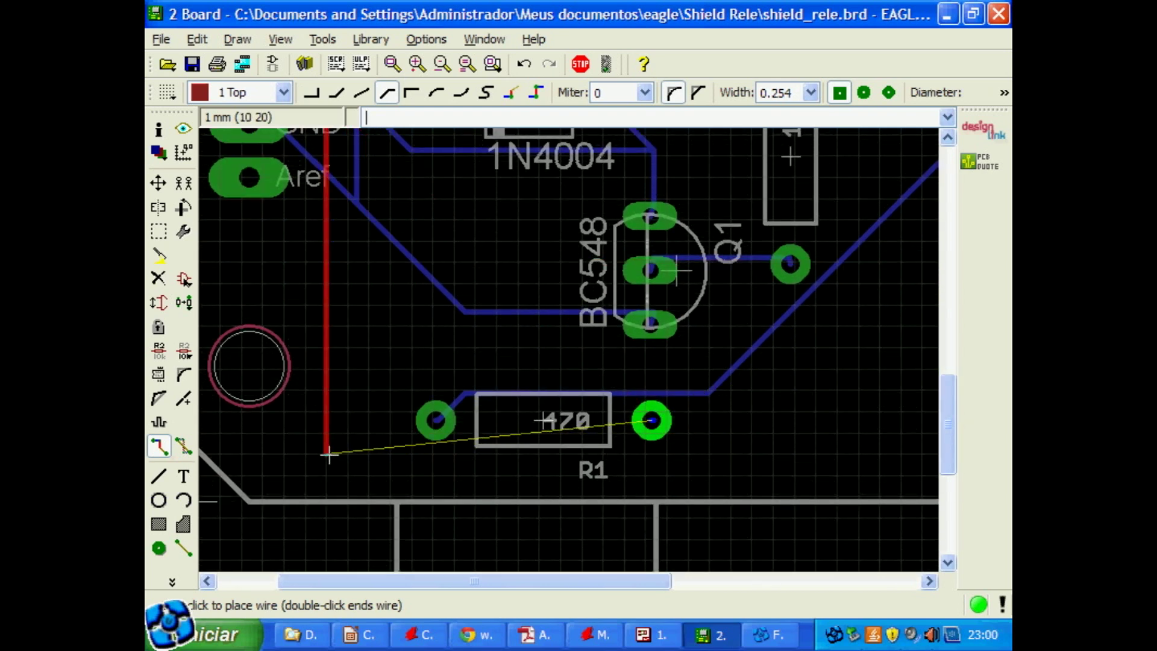
pyautogui.moveTo(329, 411); pyautogui.dragTo(320, 450, button='middle')
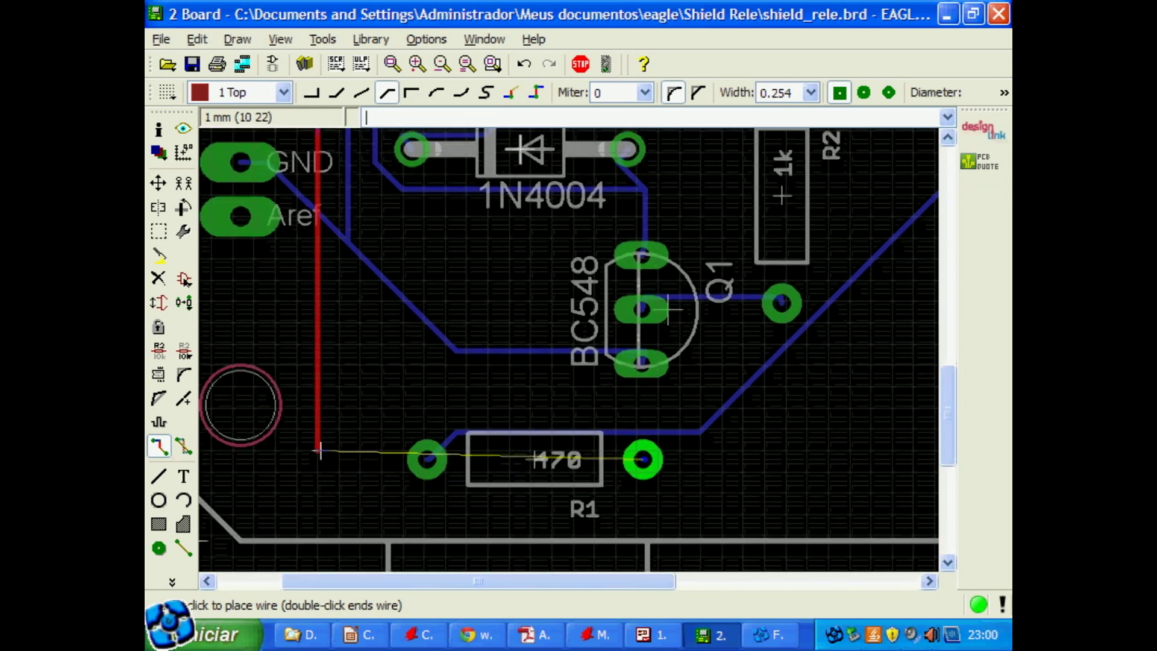
pyautogui.scroll(-1, 320, 451)
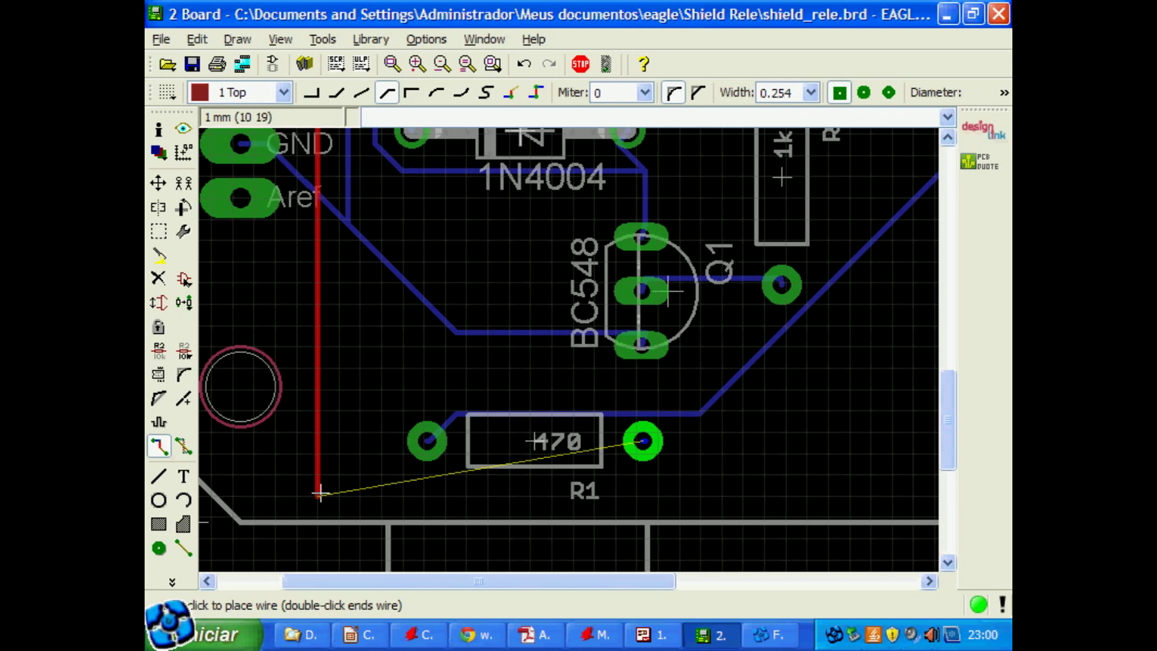
pyautogui.click(319, 455)
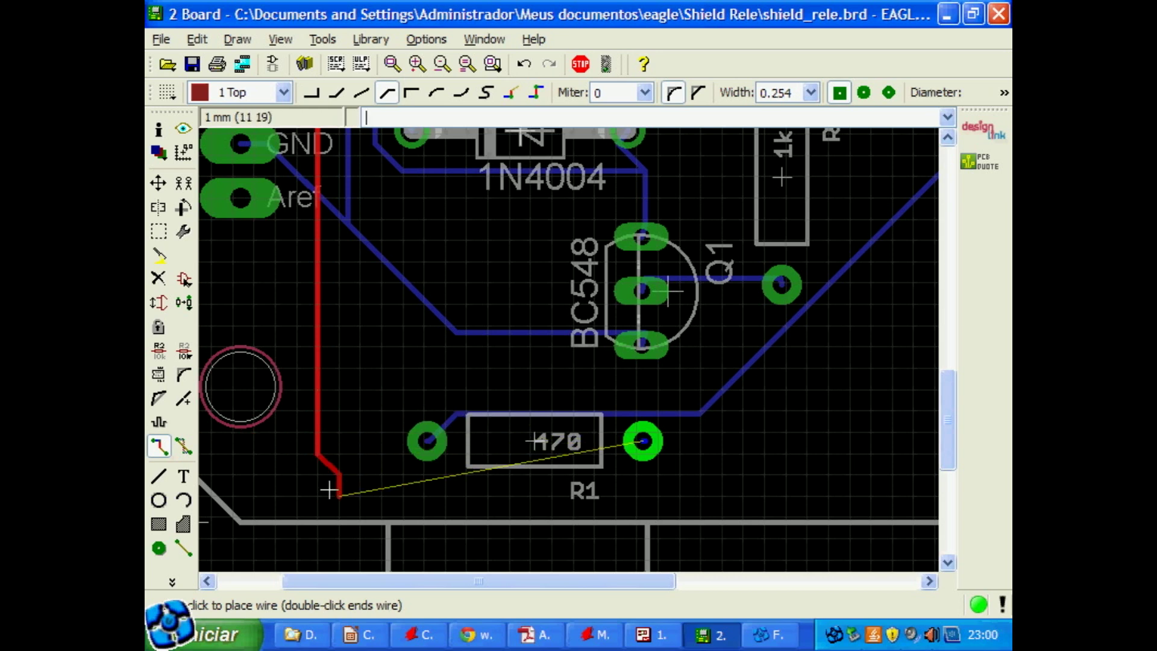
pyautogui.moveTo(335, 305); pyautogui.dragTo(337, 379, button='middle')
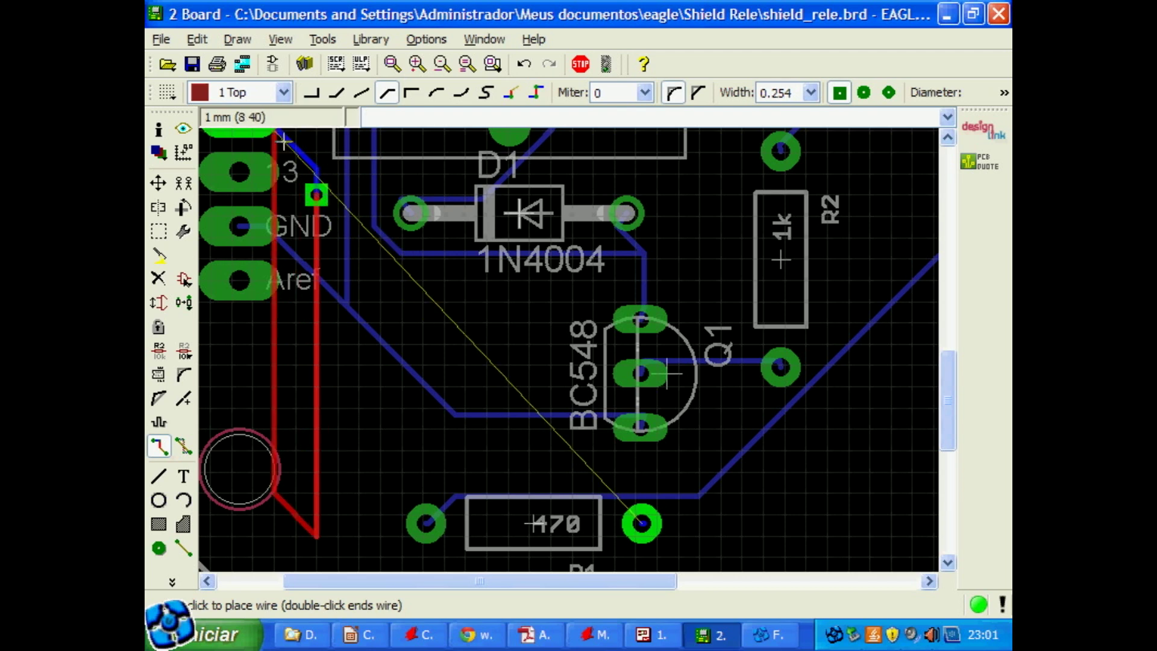
pyautogui.click(316, 194)
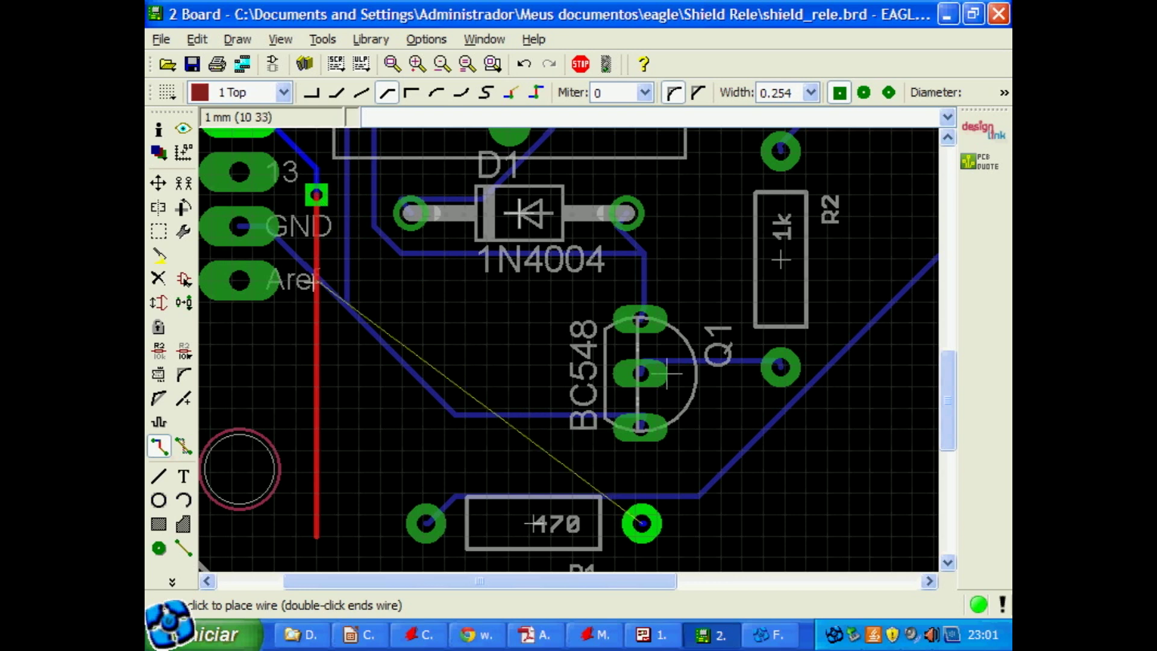
pyautogui.click(316, 542)
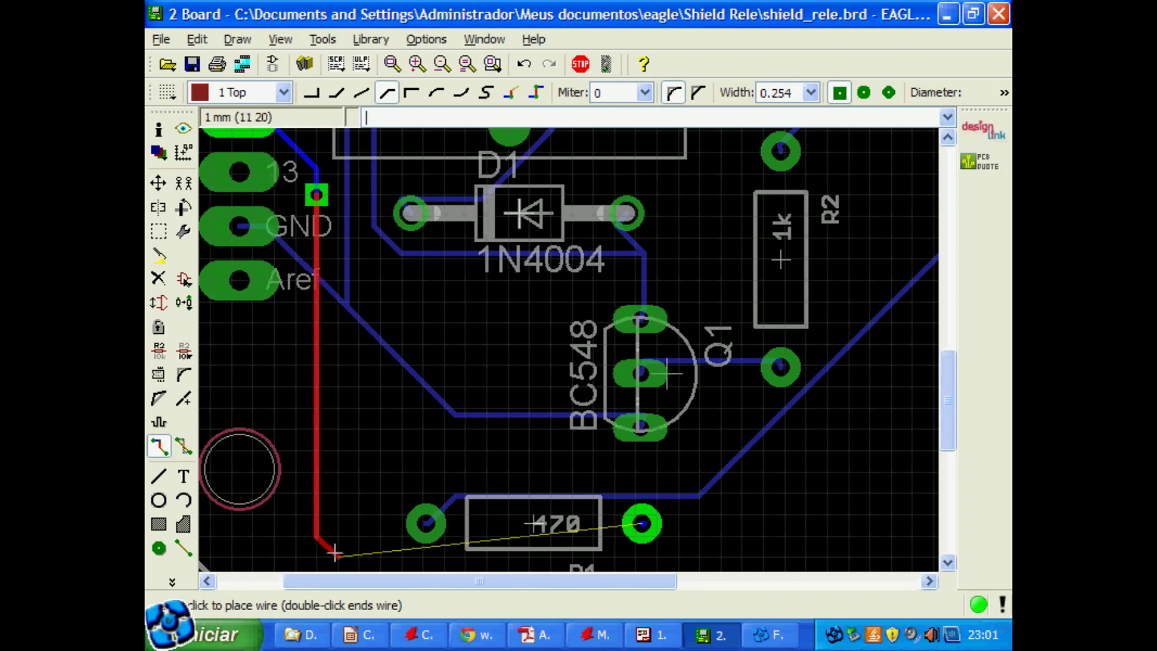
pyautogui.click(315, 536)
# Finish the pin 12 trace on layer 16 Bottom, passing below R1 and ending at its right pad
pyautogui.click(284, 93)
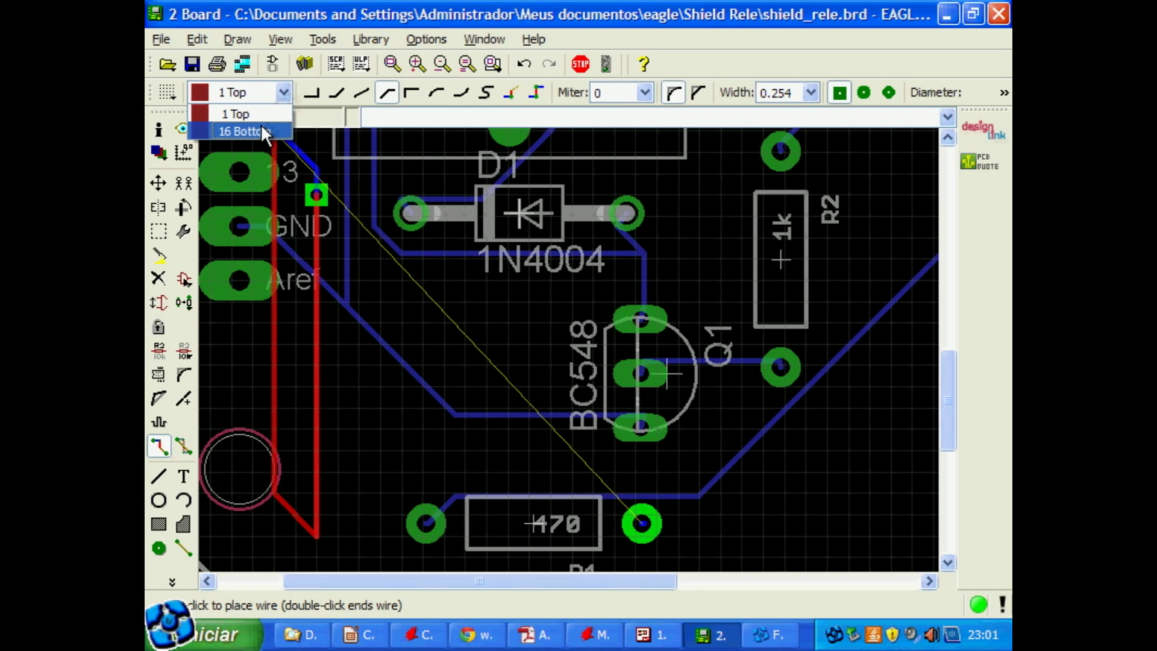
pyautogui.click(241, 129)
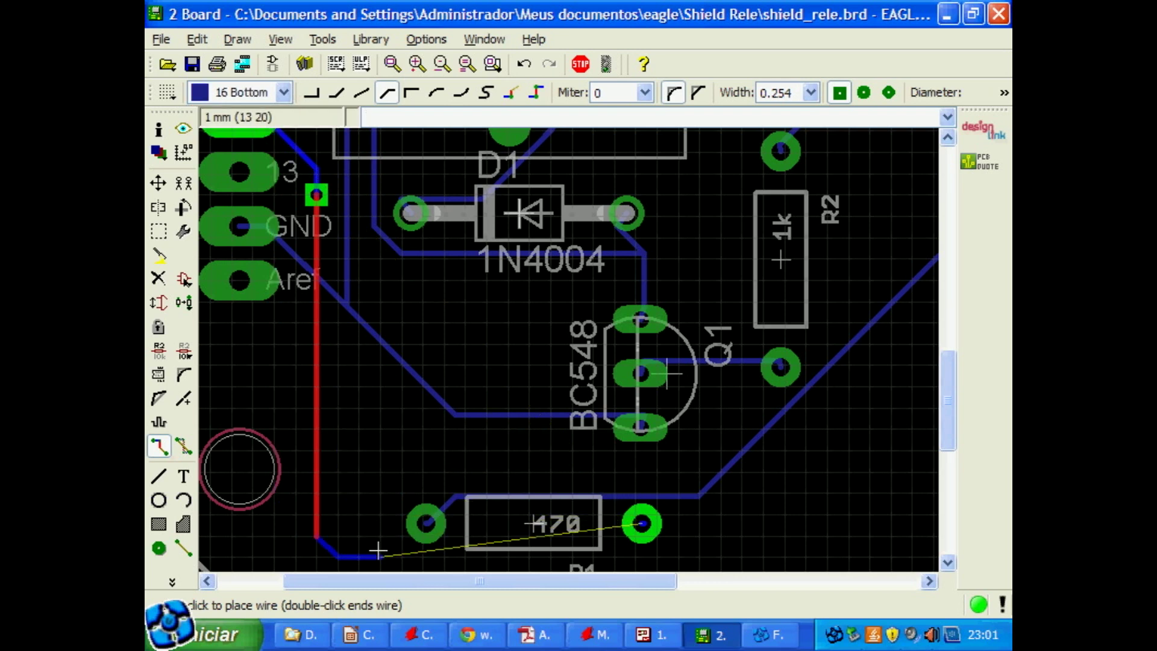
pyautogui.moveTo(378, 551); pyautogui.dragTo(362, 471, button='middle')
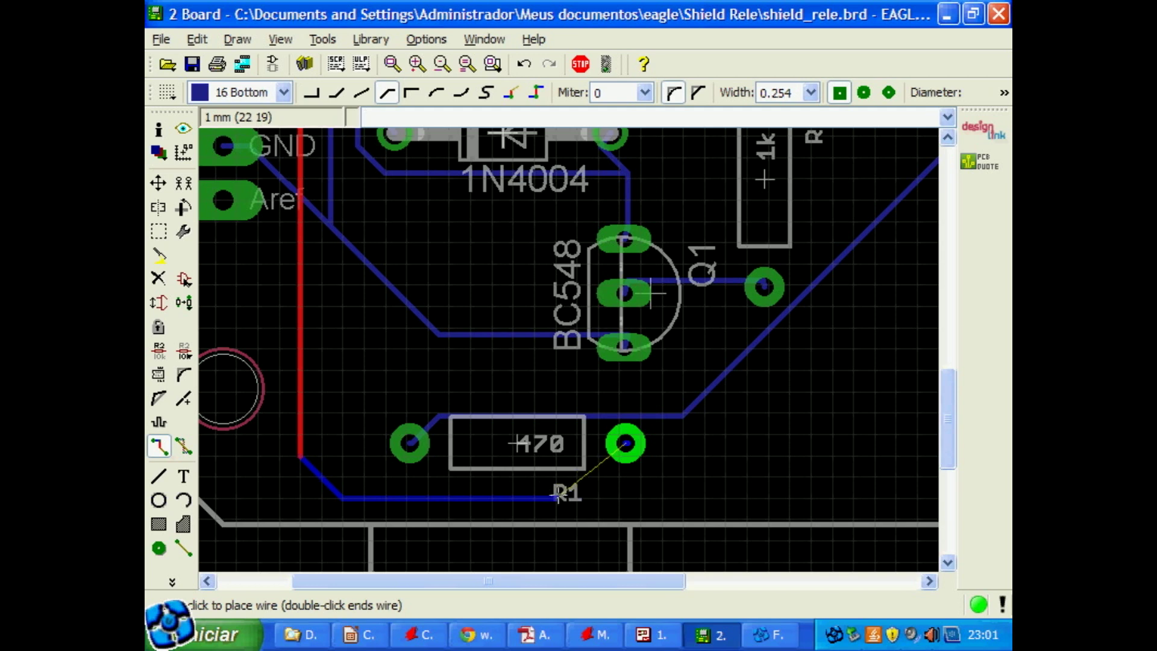
pyautogui.click(555, 496)
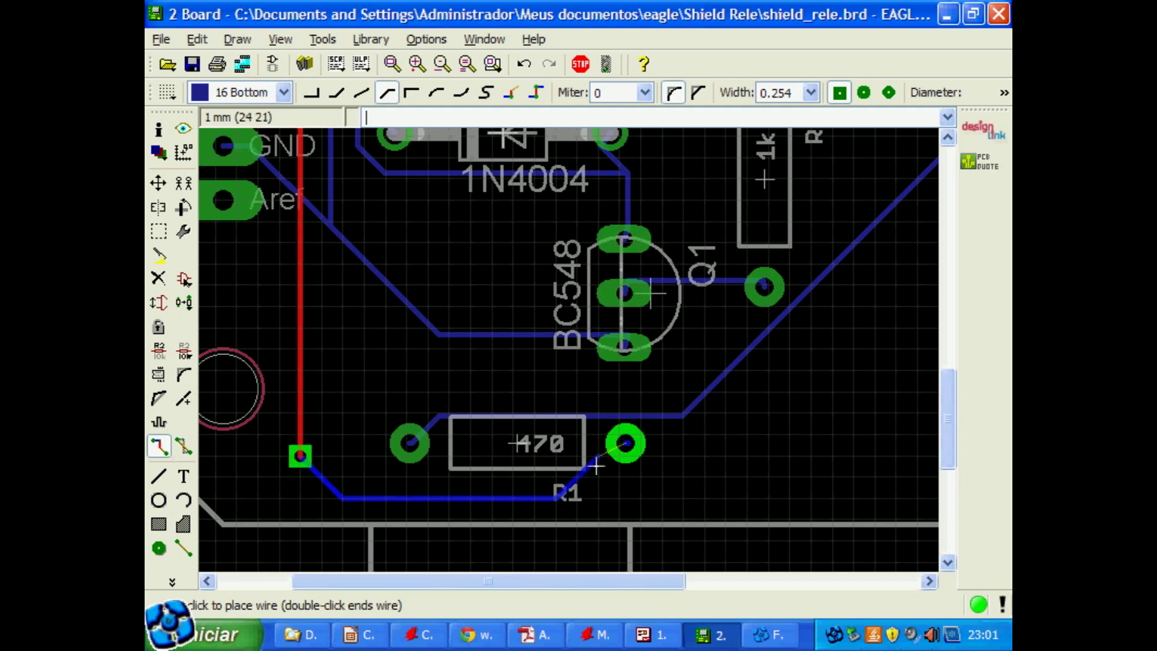
pyautogui.click(623, 443)
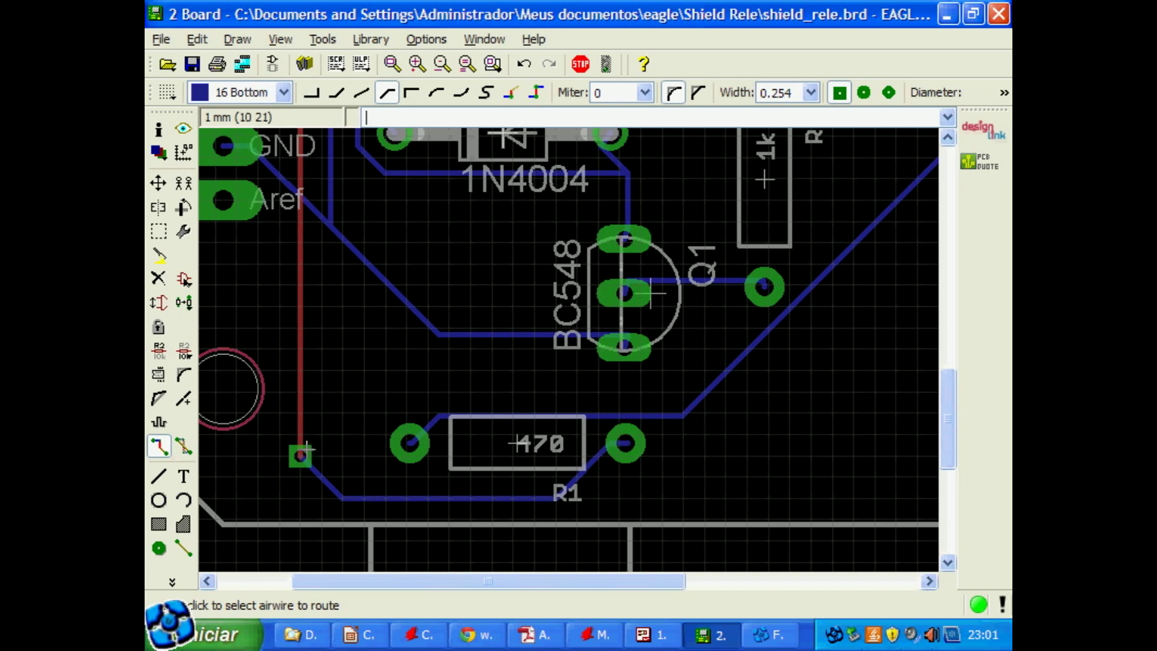
# Examine the rerouted pin 12 trace, its square vias and its crossing over the GND trace beside the Arduino header
pyautogui.moveTo(302, 454); pyautogui.dragTo(336, 512, button='middle')
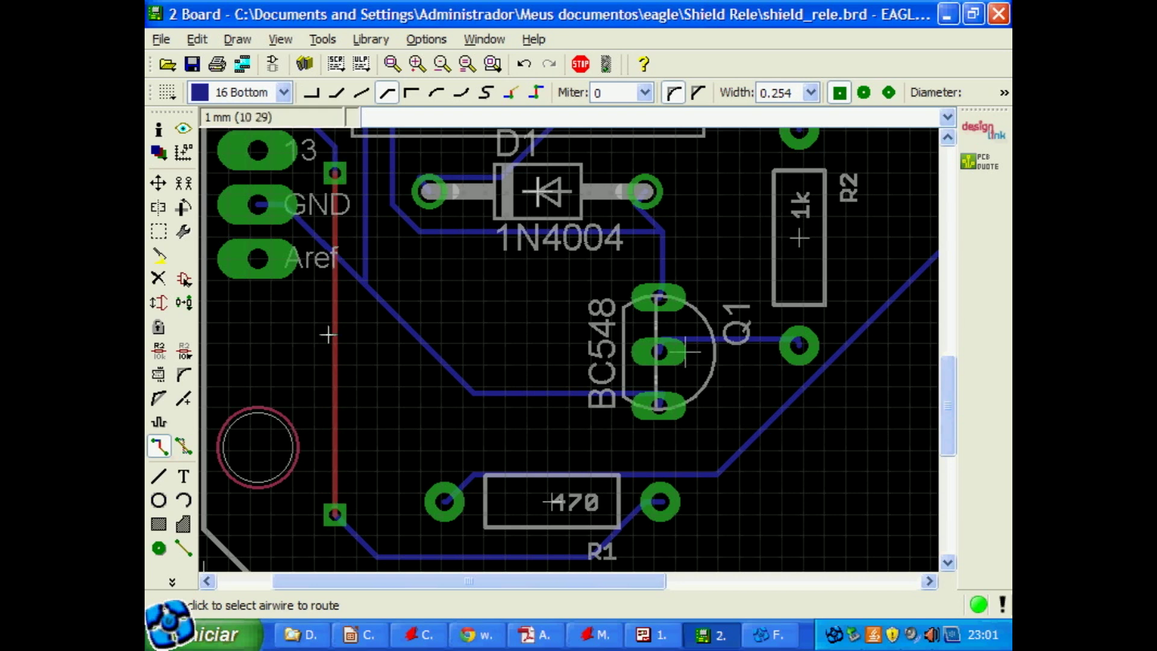
pyautogui.moveTo(346, 231)
pyautogui.mouseDown(button='middle')
pyautogui.moveTo(344, 270)
pyautogui.moveTo(341, 240)
pyautogui.mouseUp(button='middle')
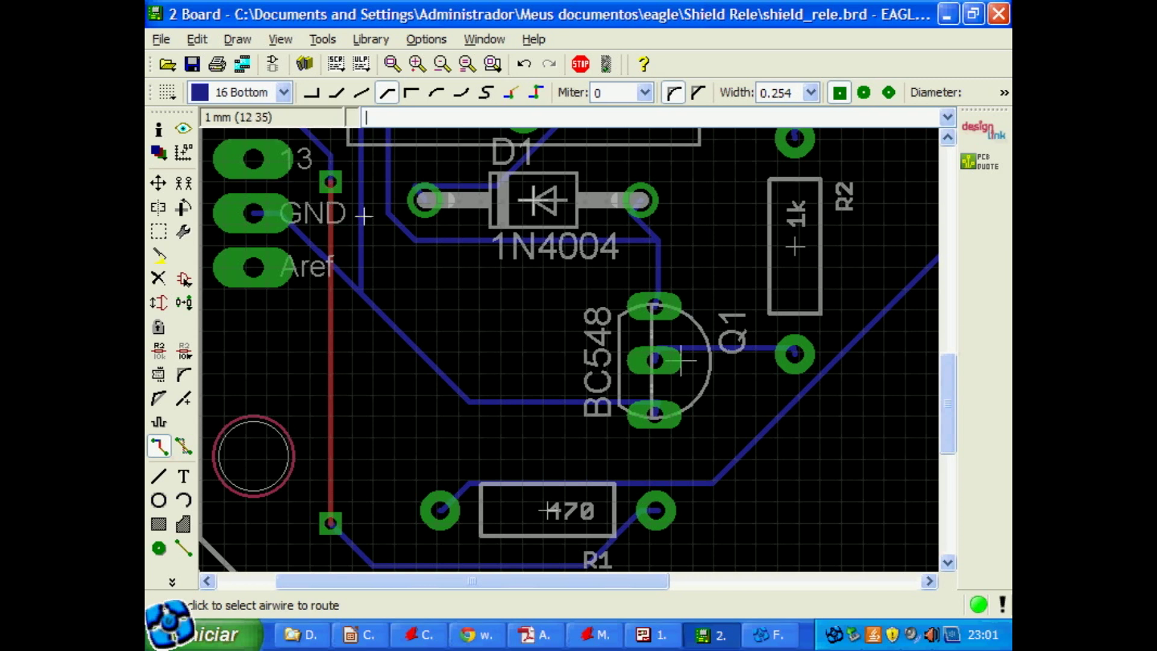
pyautogui.scroll(-1, 370, 229)
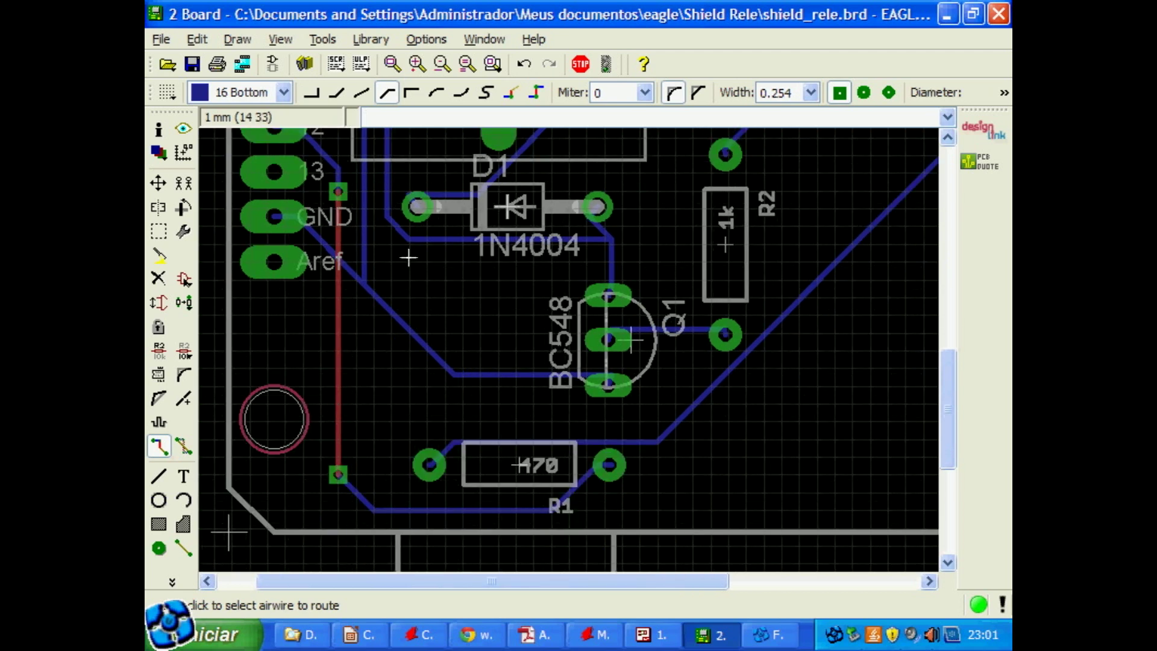
pyautogui.scroll(-1, 382, 203)
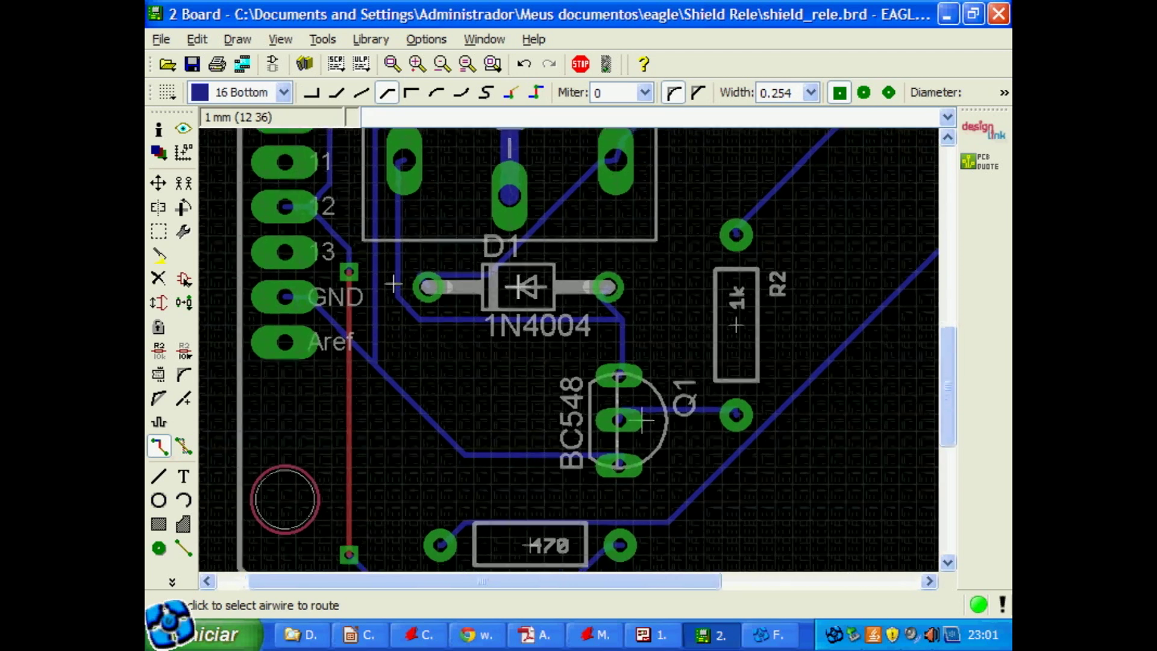
pyautogui.scroll(1, 382, 202)
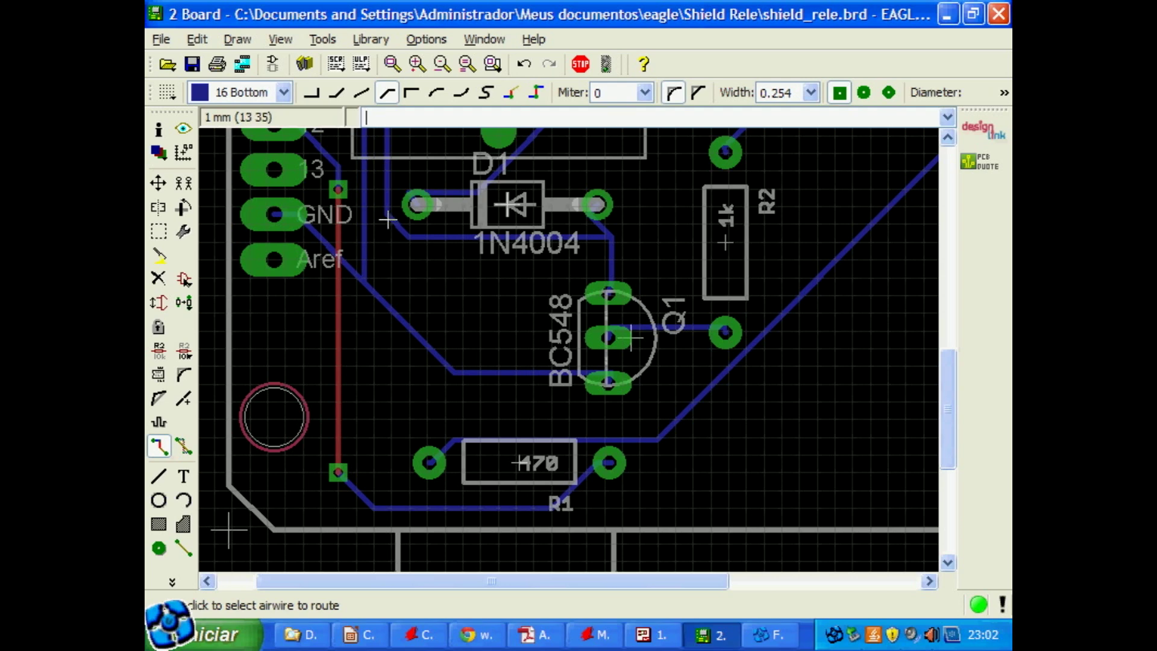
pyautogui.scroll(-3, 388, 220)
pyautogui.scroll(2, 382, 274)
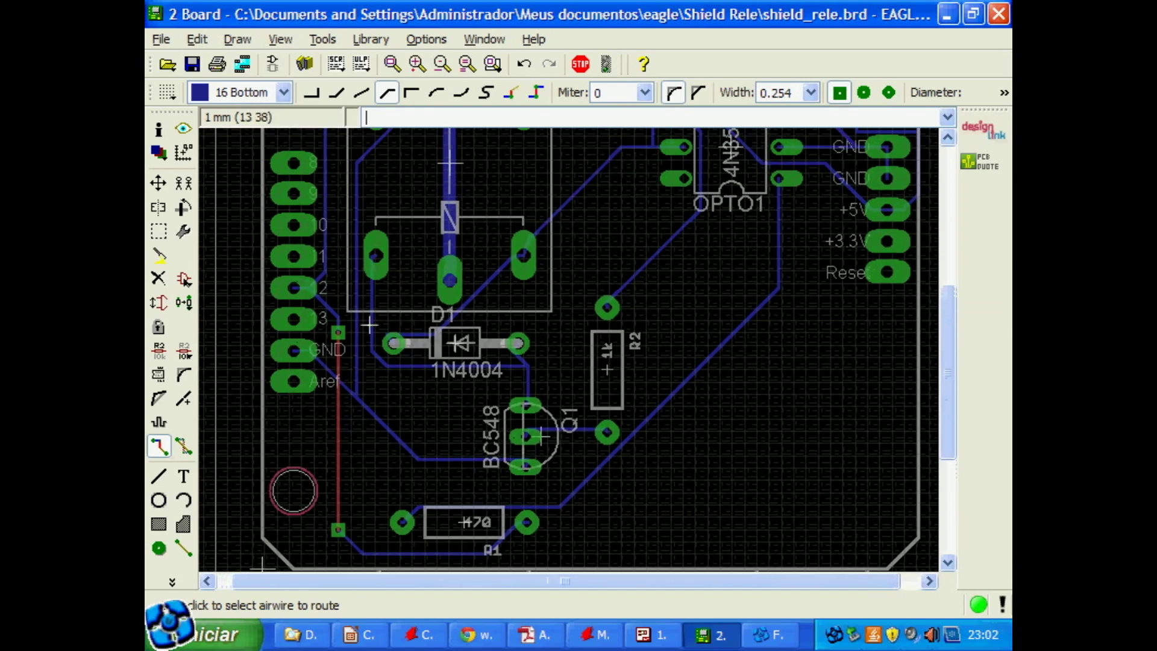
pyautogui.moveTo(424, 219); pyautogui.dragTo(440, 353, button='middle')
pyautogui.moveTo(570, 240); pyautogui.dragTo(561, 181, button='middle')
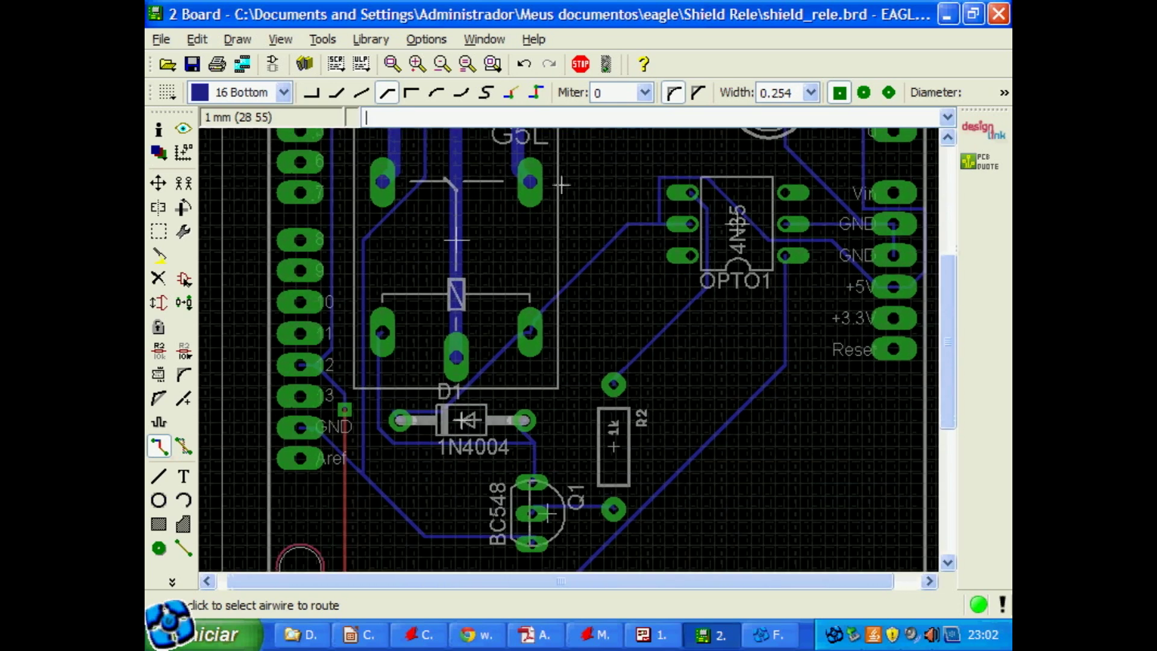
pyautogui.moveTo(395, 385); pyautogui.dragTo(389, 291, button='middle')
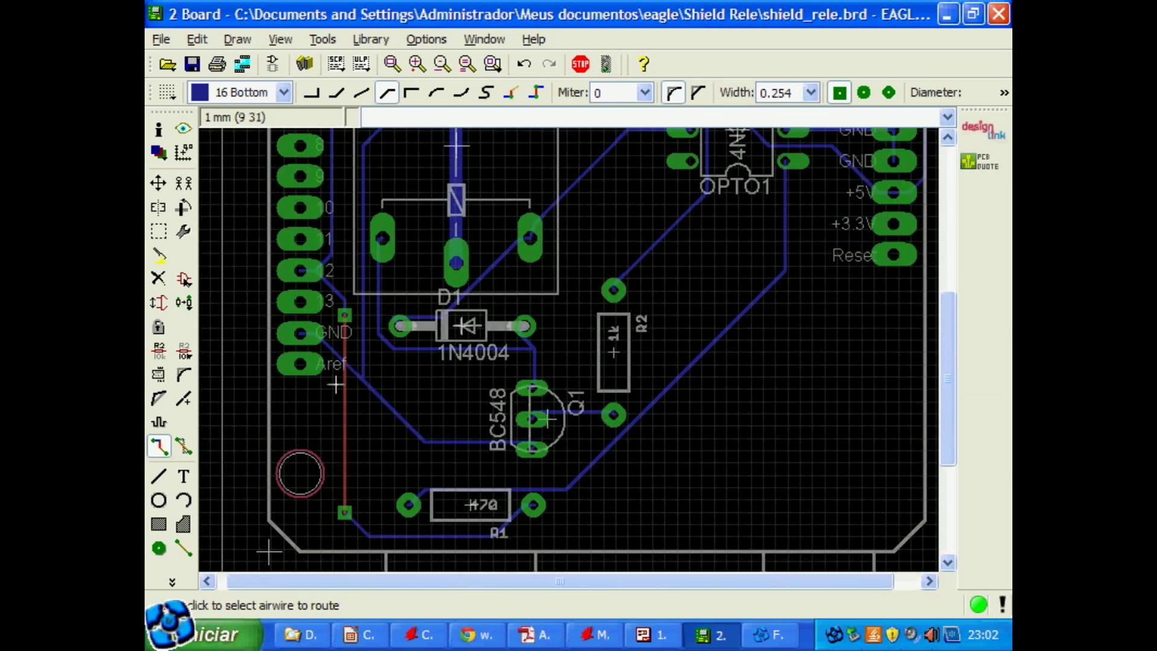
pyautogui.scroll(2, 351, 339)
pyautogui.scroll(1, 352, 339)
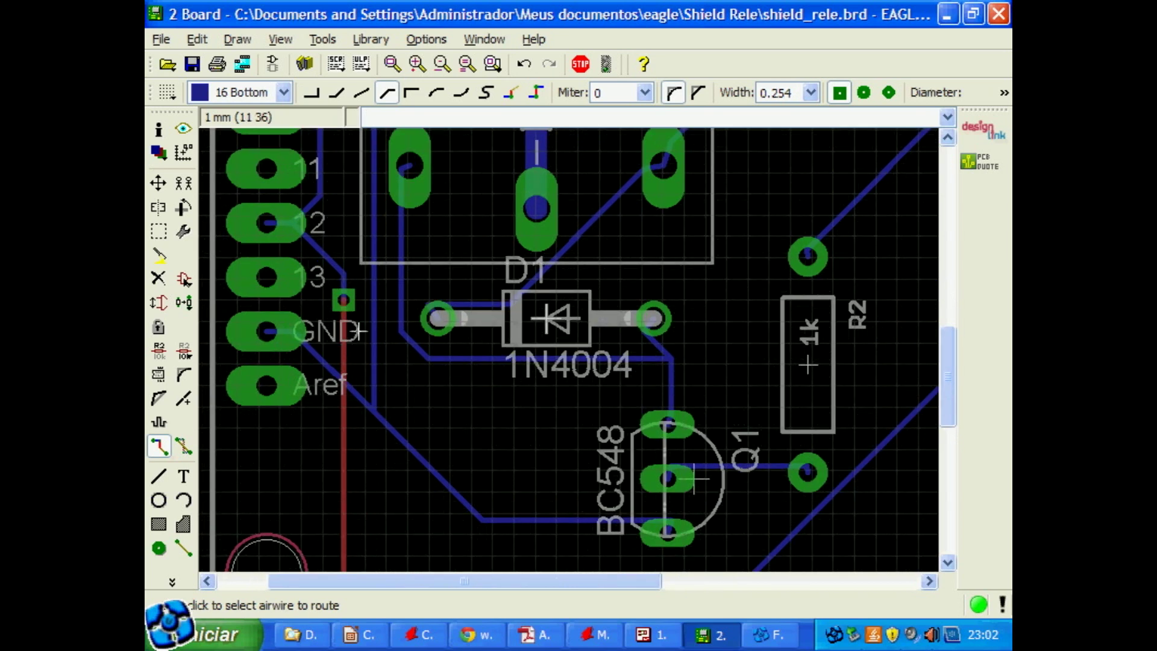
pyautogui.scroll(2, 350, 333)
pyautogui.moveTo(349, 330); pyautogui.dragTo(398, 295, button='middle')
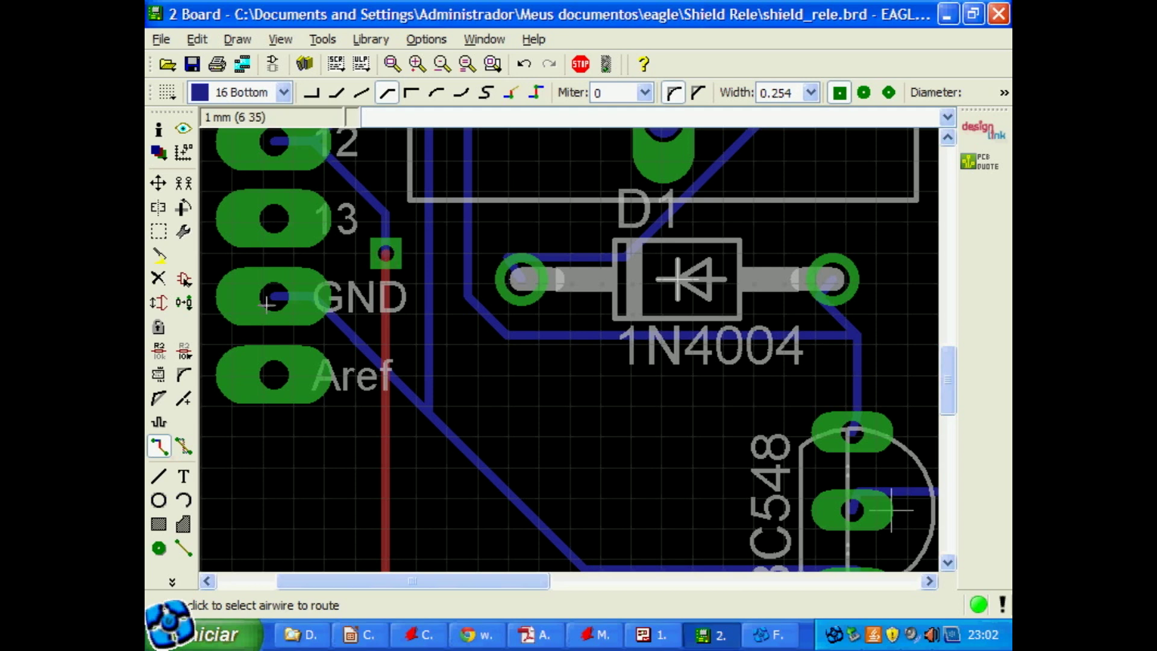
# Rip up the top-layer section, upper via and short bottom-layer section of the pin 12 trace beside pins 13 and GND
pyautogui.click(184, 446)
pyautogui.click(384, 436)
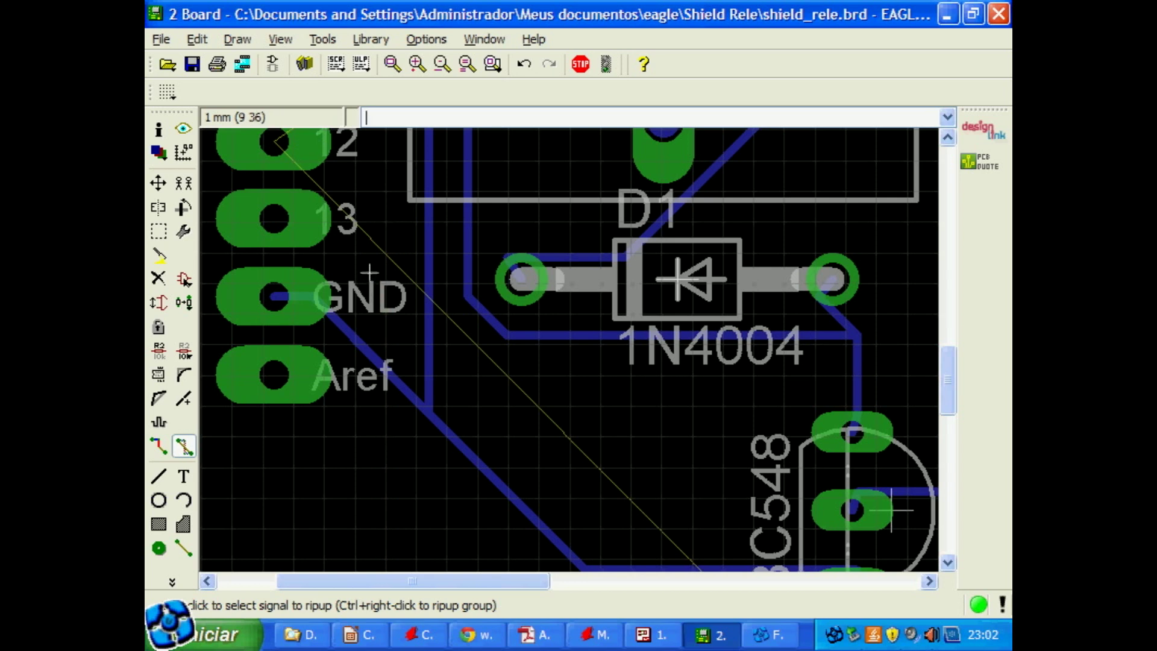
pyautogui.hotkey('ctrl', 'z')
pyautogui.click(388, 226)
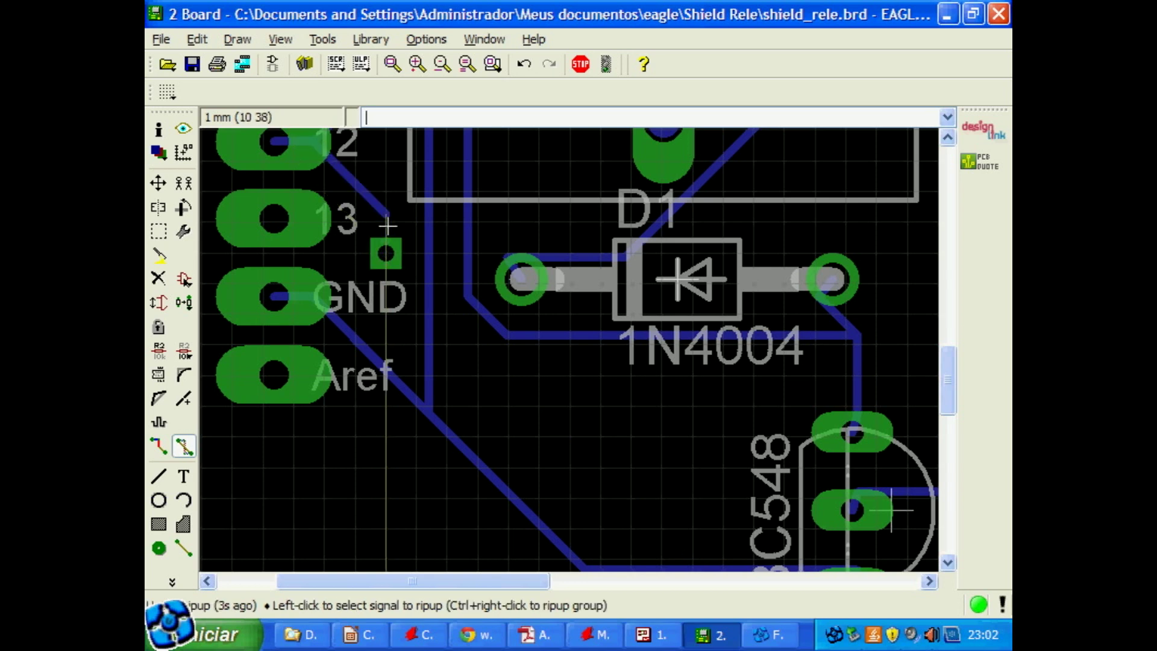
pyautogui.click(385, 253)
# Follow the pin 12 airwire towards R4 and rip up the remaining bottom-layer section that runs below R1
pyautogui.moveTo(396, 196); pyautogui.dragTo(416, 405, button='middle')
pyautogui.moveTo(620, 190); pyautogui.dragTo(618, 454, button='middle')
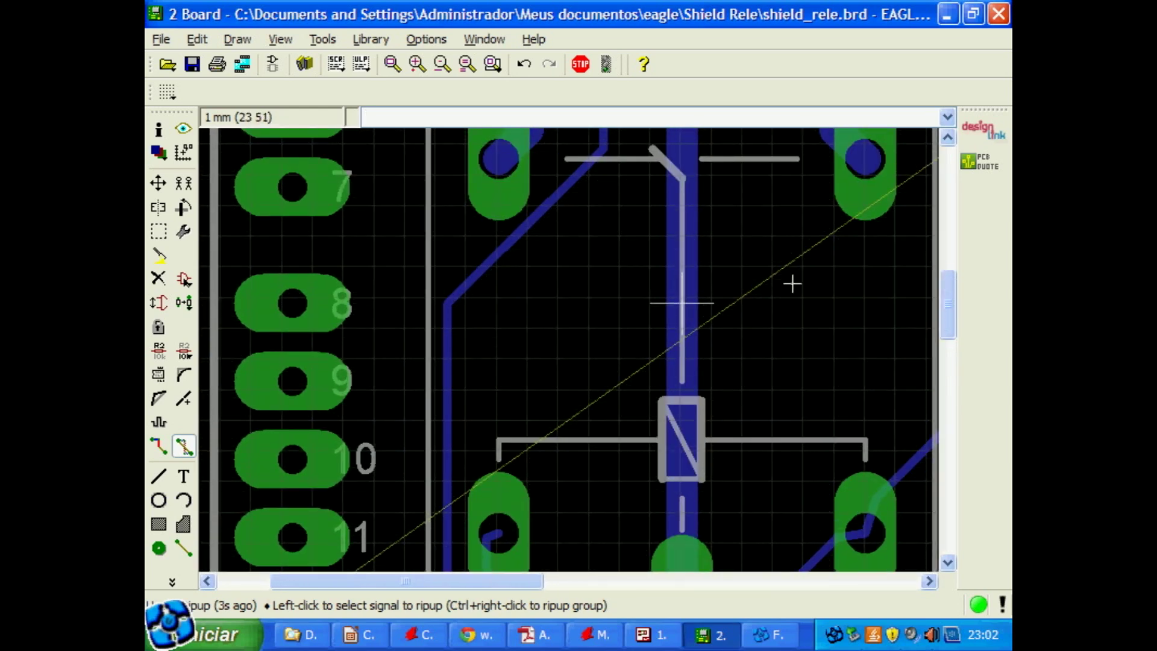
pyautogui.moveTo(793, 282); pyautogui.dragTo(527, 498, button='middle')
pyautogui.moveTo(757, 354); pyautogui.dragTo(565, 500, button='middle')
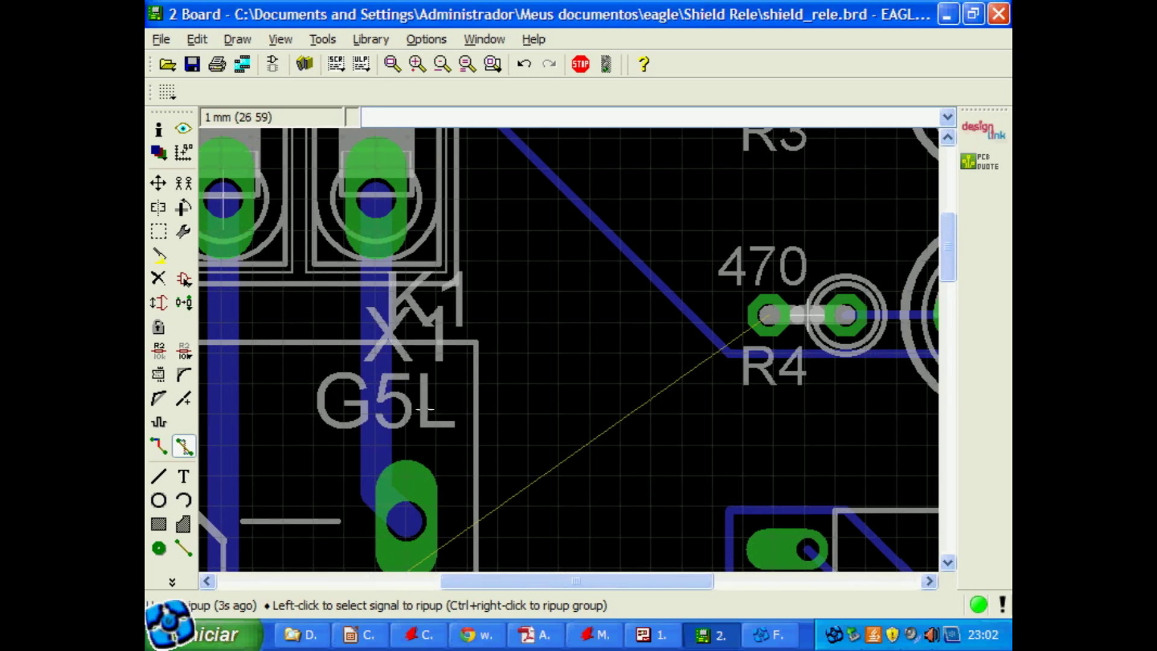
pyautogui.scroll(-2, 401, 398)
pyautogui.moveTo(393, 509)
pyautogui.mouseDown(button='middle')
pyautogui.moveTo(525, 326)
pyautogui.moveTo(618, 231)
pyautogui.mouseUp(button='middle')
pyautogui.moveTo(362, 475); pyautogui.dragTo(442, 142, button='middle')
pyautogui.moveTo(428, 325); pyautogui.dragTo(429, 266, button='middle')
pyautogui.moveTo(395, 444); pyautogui.dragTo(396, 317, button='middle')
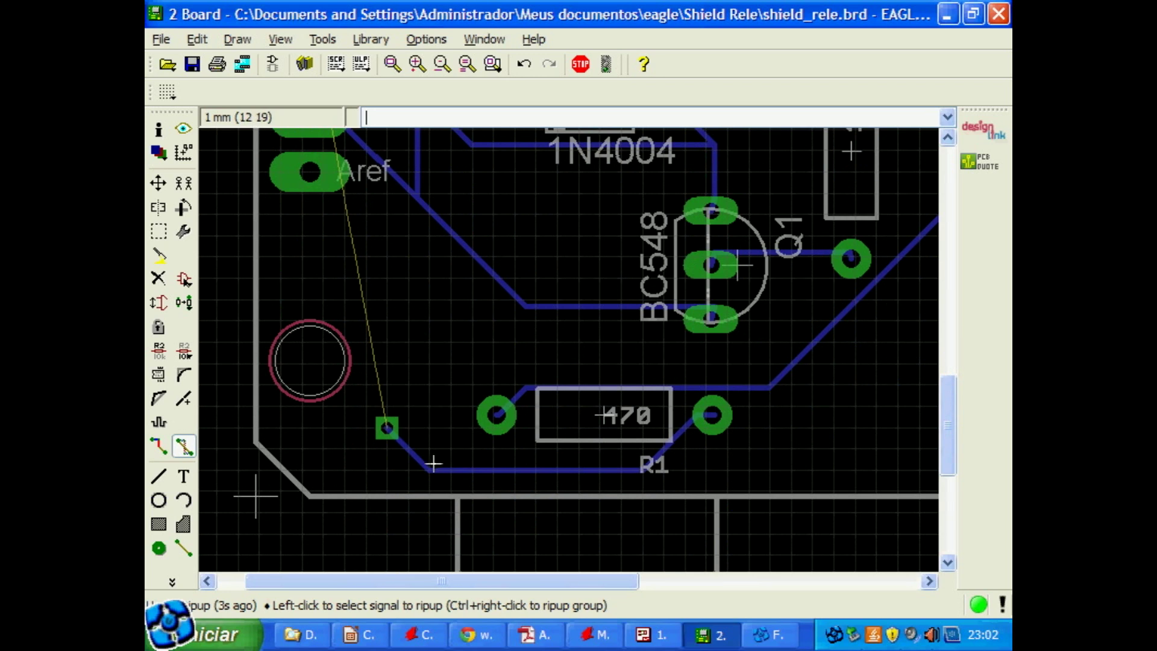
pyautogui.click(383, 410)
pyautogui.moveTo(424, 194); pyautogui.dragTo(424, 362, button='middle')
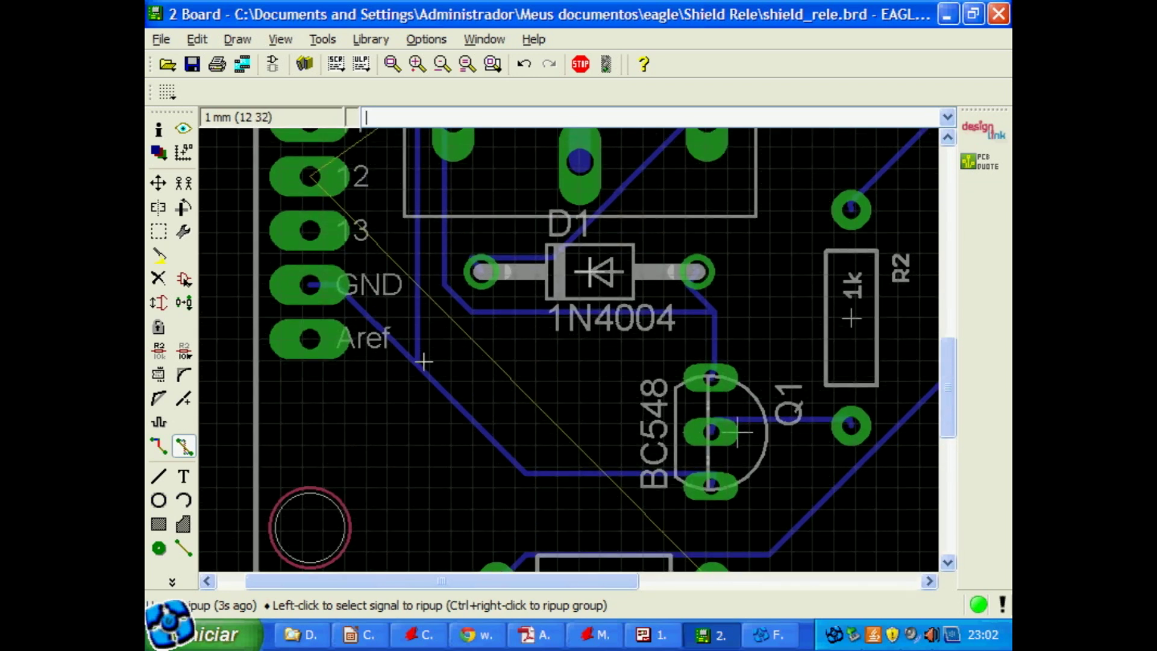
# Start routing the PORTA_ARDUINO airwire from pin 12 on layer 16 Bottom with width 0.254, placing the corner beside the GND pad
pyautogui.click(158, 446)
pyautogui.click(314, 181)
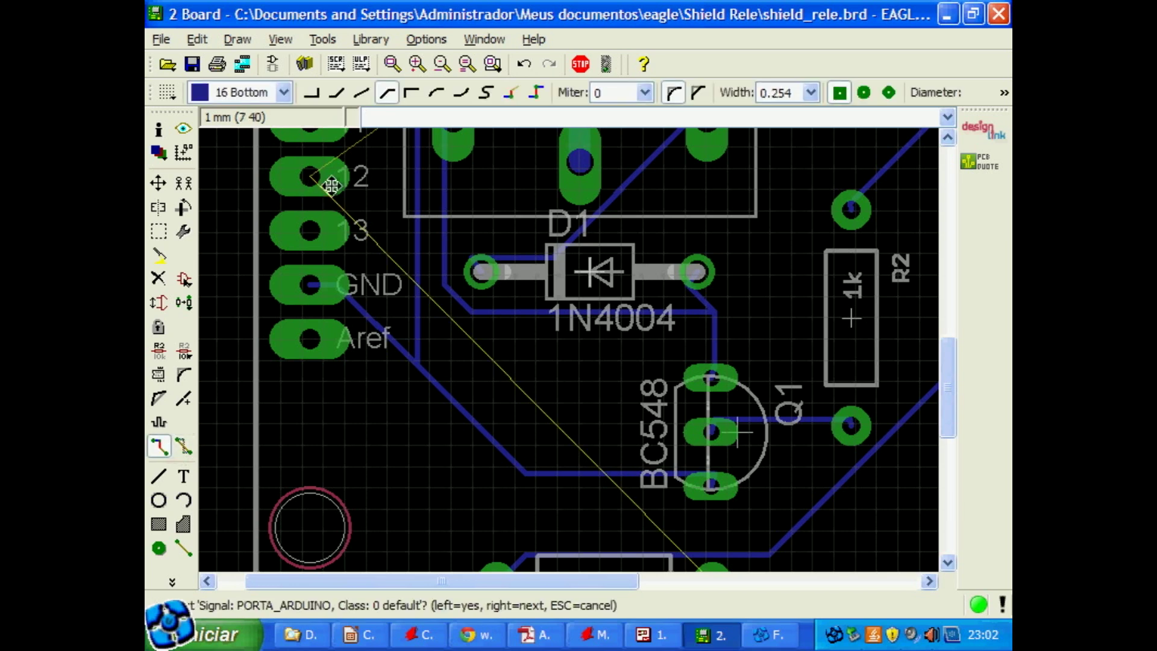
pyautogui.click(374, 194)
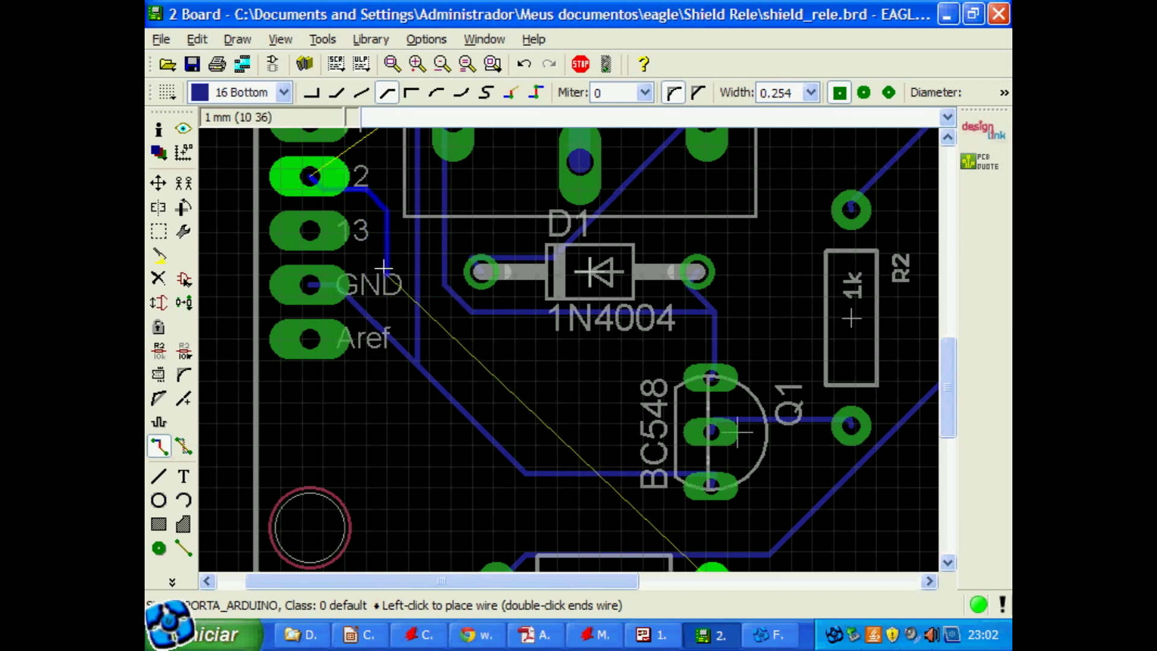
pyautogui.click(385, 269)
# Review the via drill and diameter options and set the via diameter to 0.6096
pyautogui.click(284, 92)
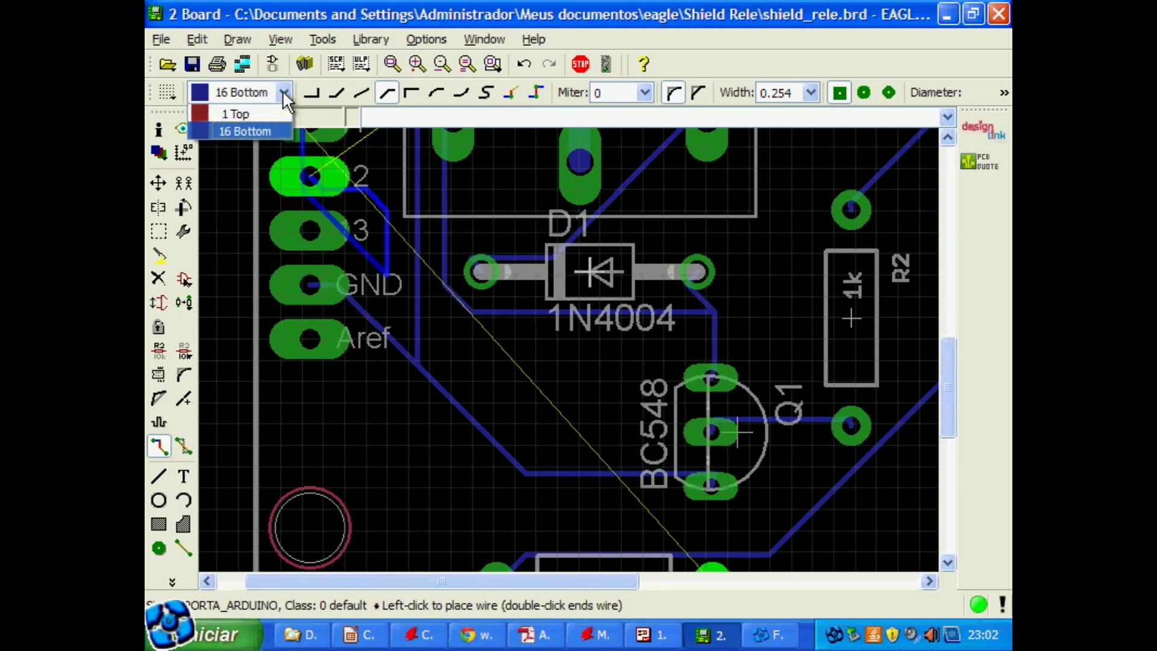
pyautogui.click(283, 92)
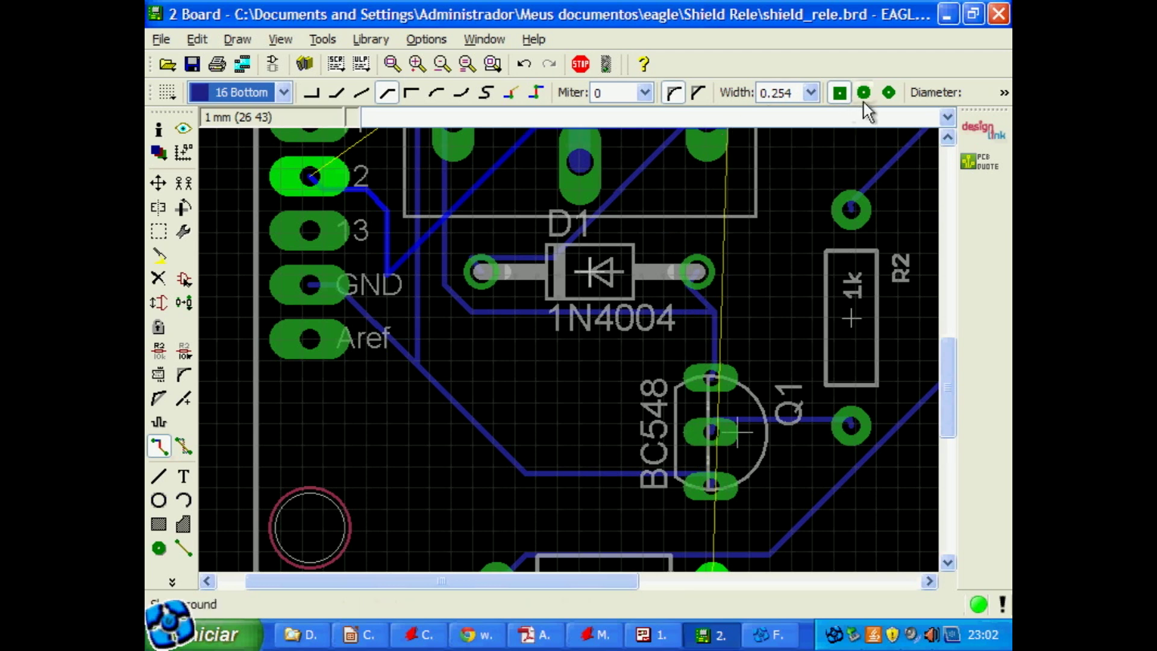
pyautogui.click(1005, 93)
pyautogui.moveTo(988, 118)
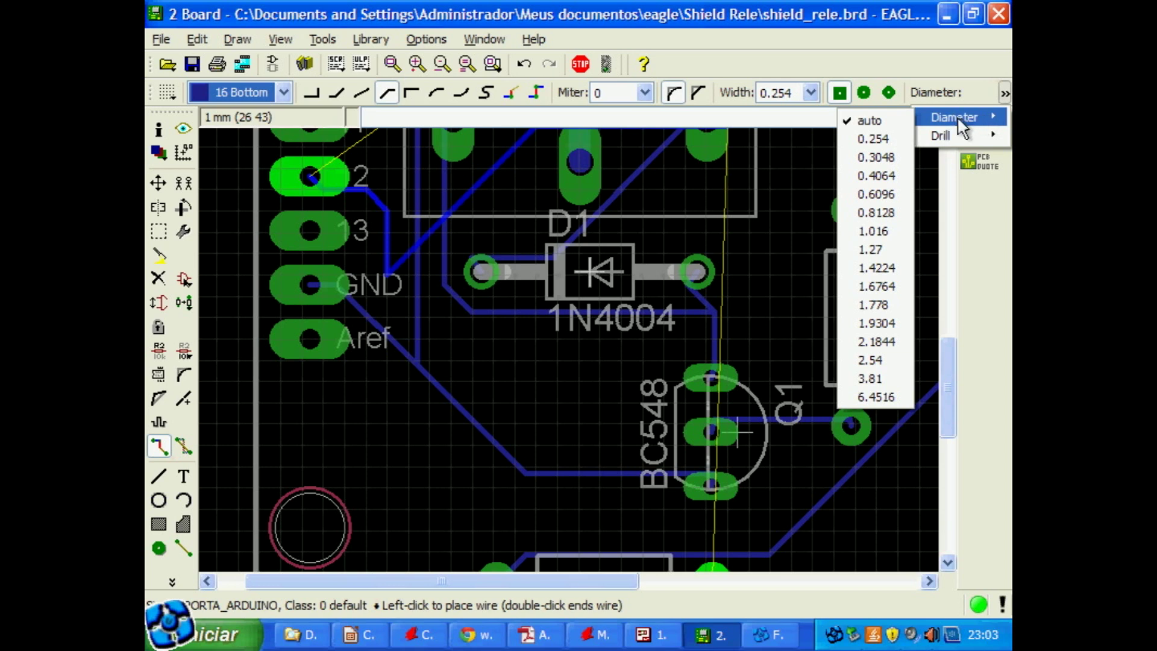
pyautogui.moveTo(950, 136)
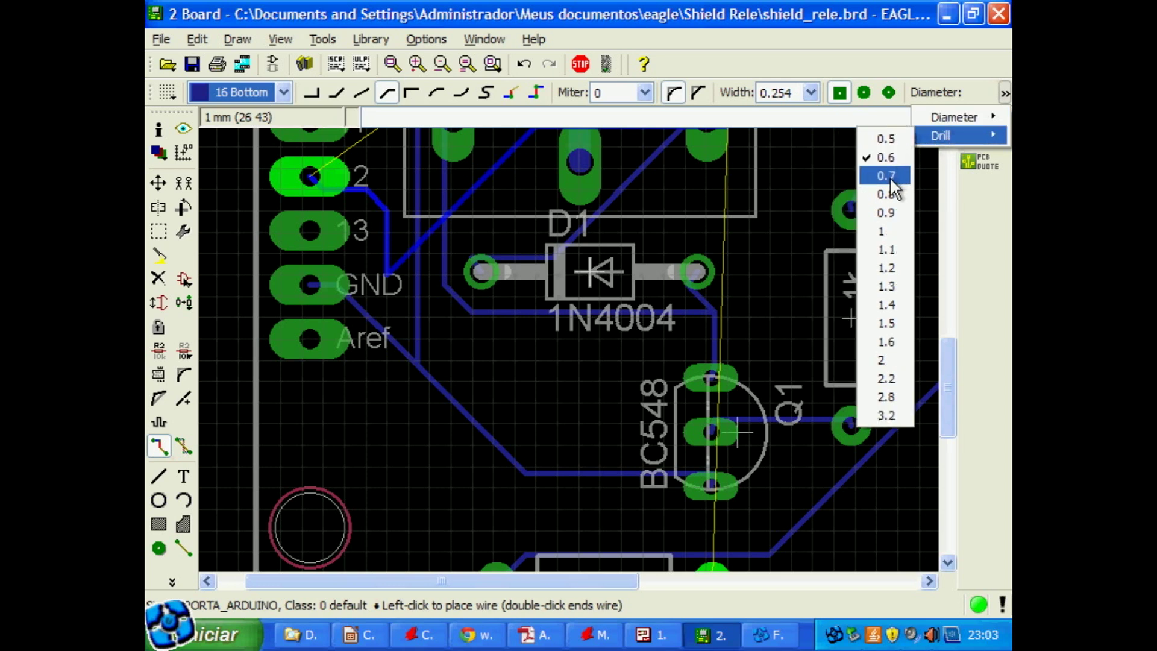
pyautogui.moveTo(953, 116)
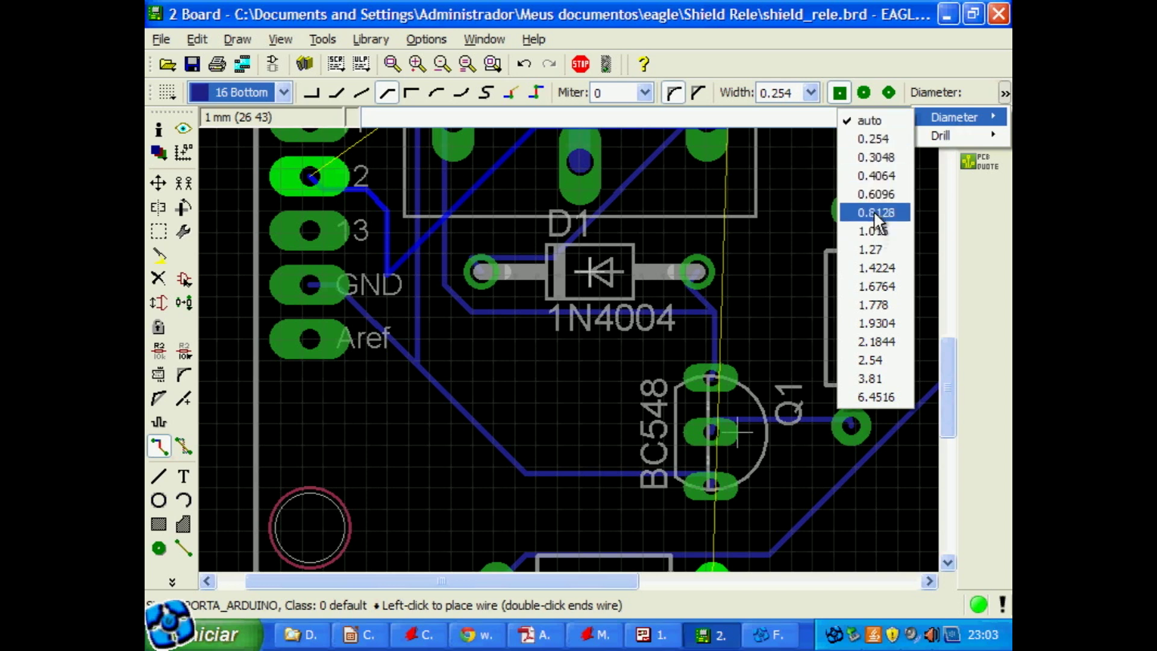
pyautogui.click(872, 194)
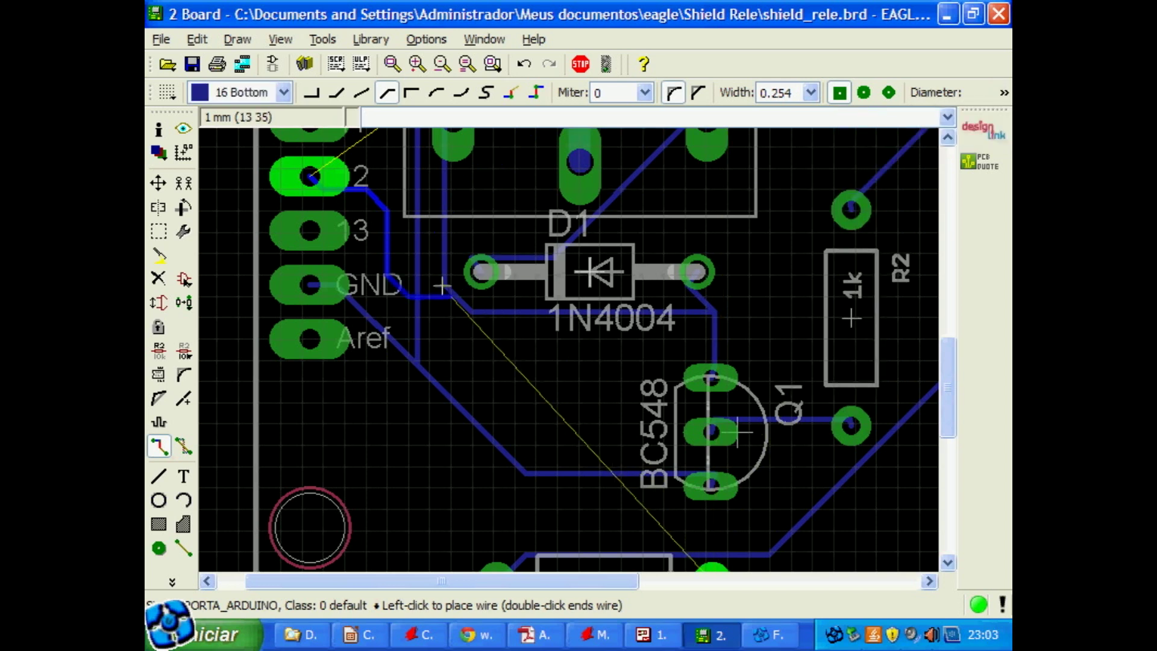
# Try to continue the pin 12 trace straight down on layer 1 Top through a square via, then undo that segment
pyautogui.click(283, 92)
pyautogui.click(229, 114)
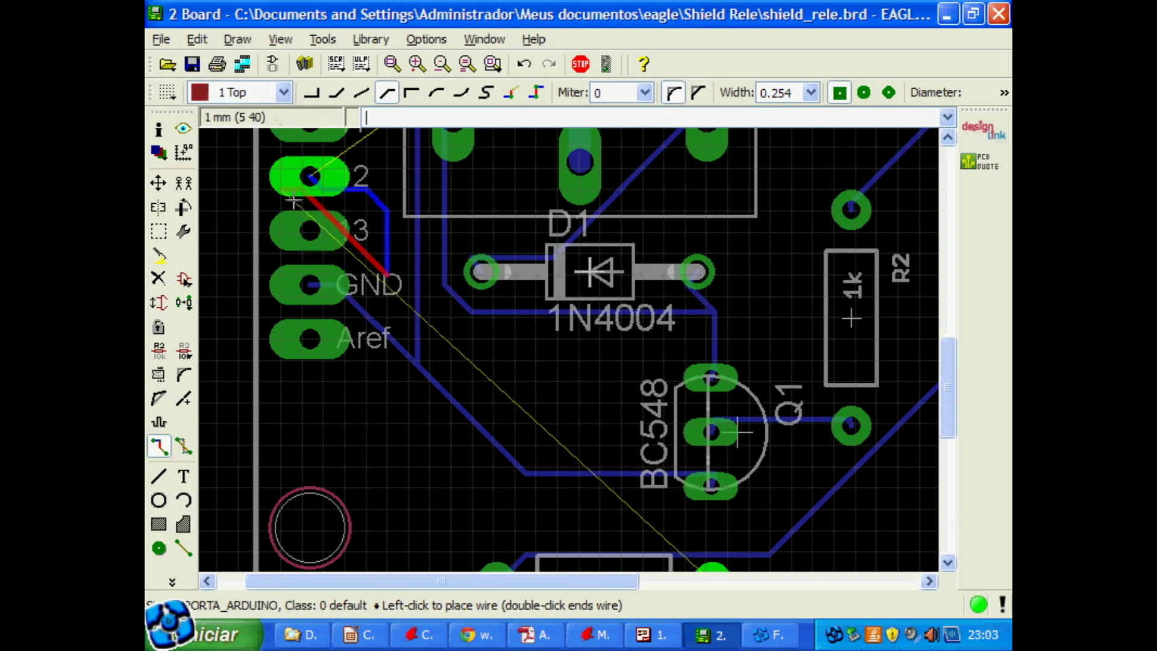
pyautogui.click(388, 550)
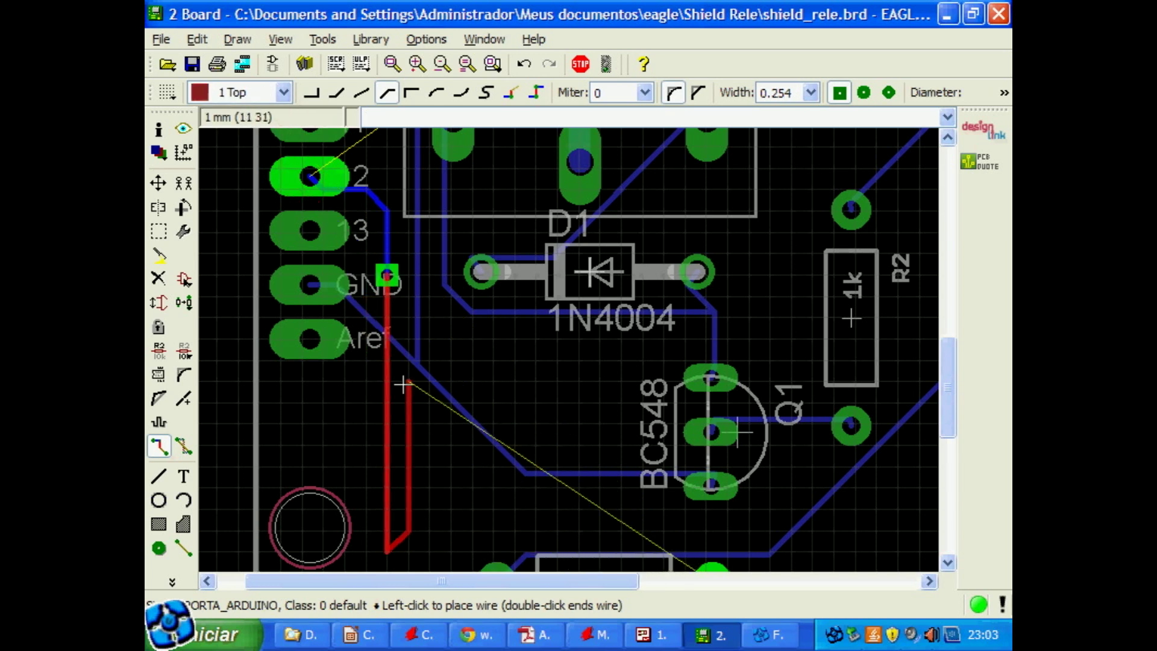
pyautogui.hotkey('ctrl', 'z')
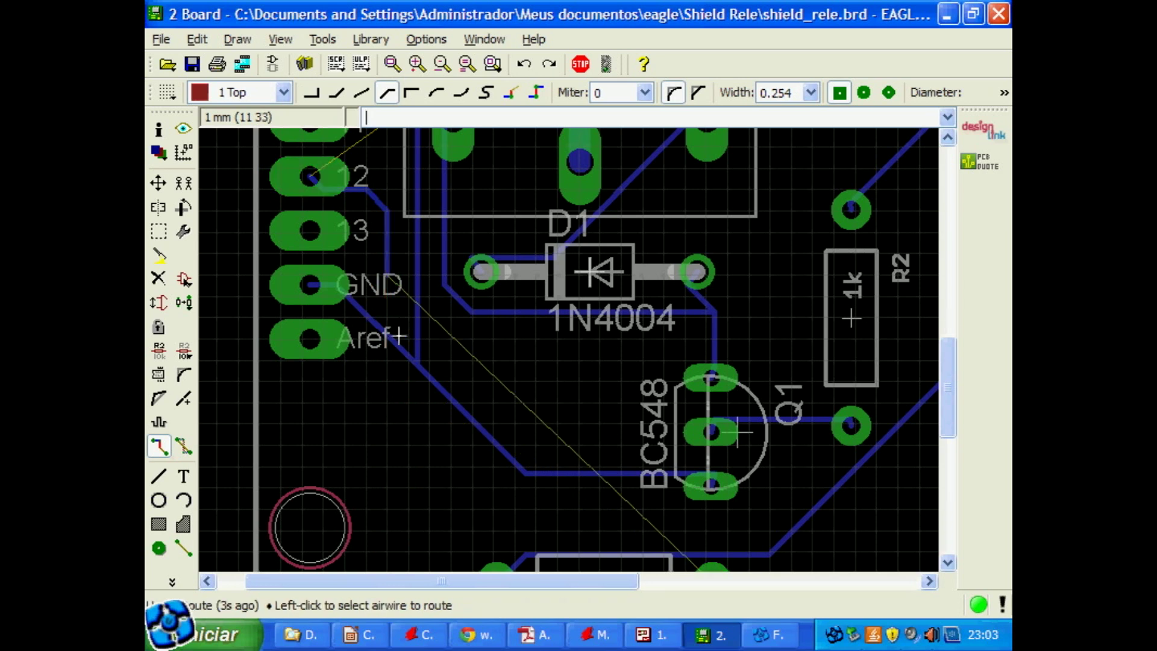
# Resume routing from the end of the bottom segment beside GND, with via diameter 0.8128 and round via shape
pyautogui.click(398, 289)
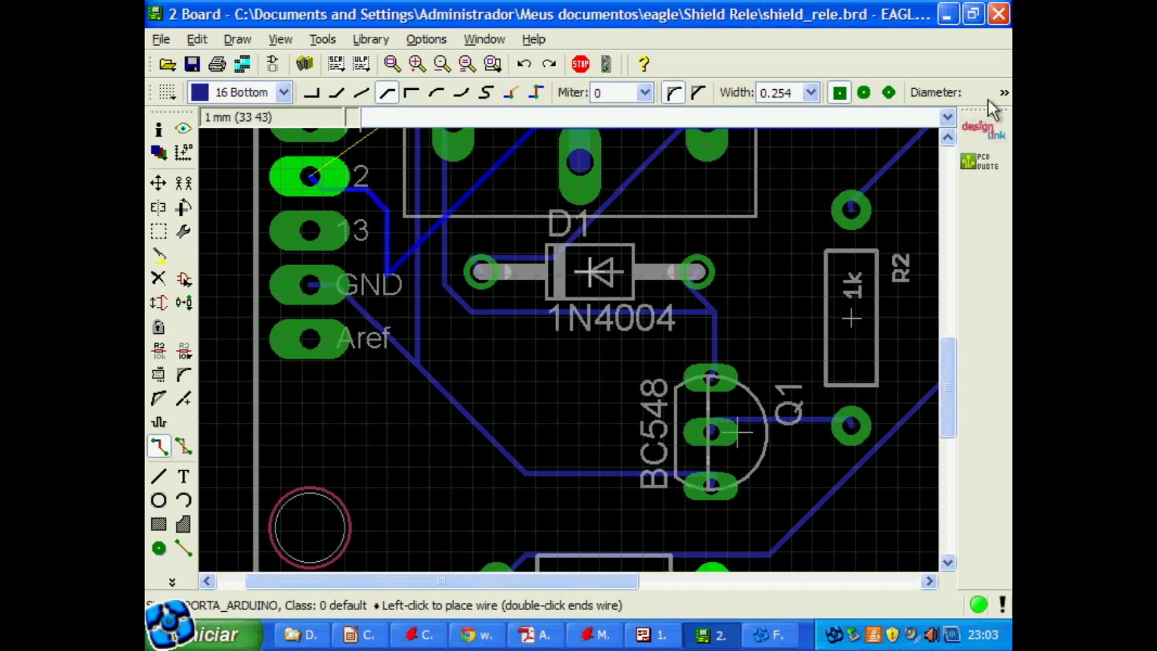
pyautogui.click(1004, 94)
pyautogui.moveTo(963, 115)
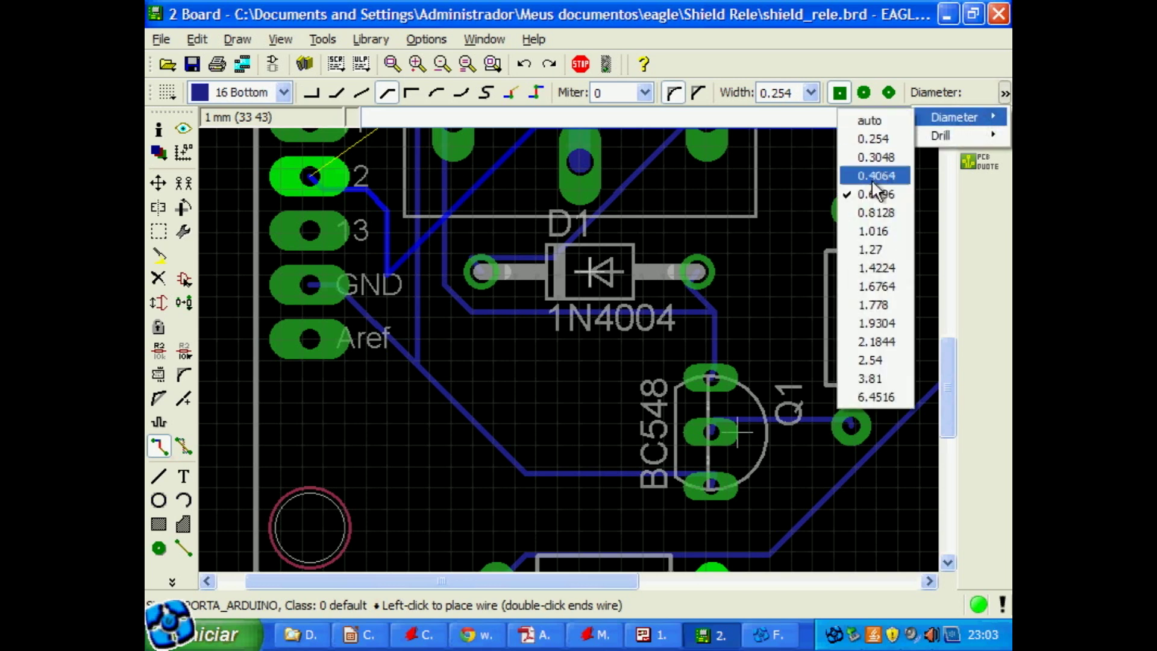
pyautogui.click(871, 213)
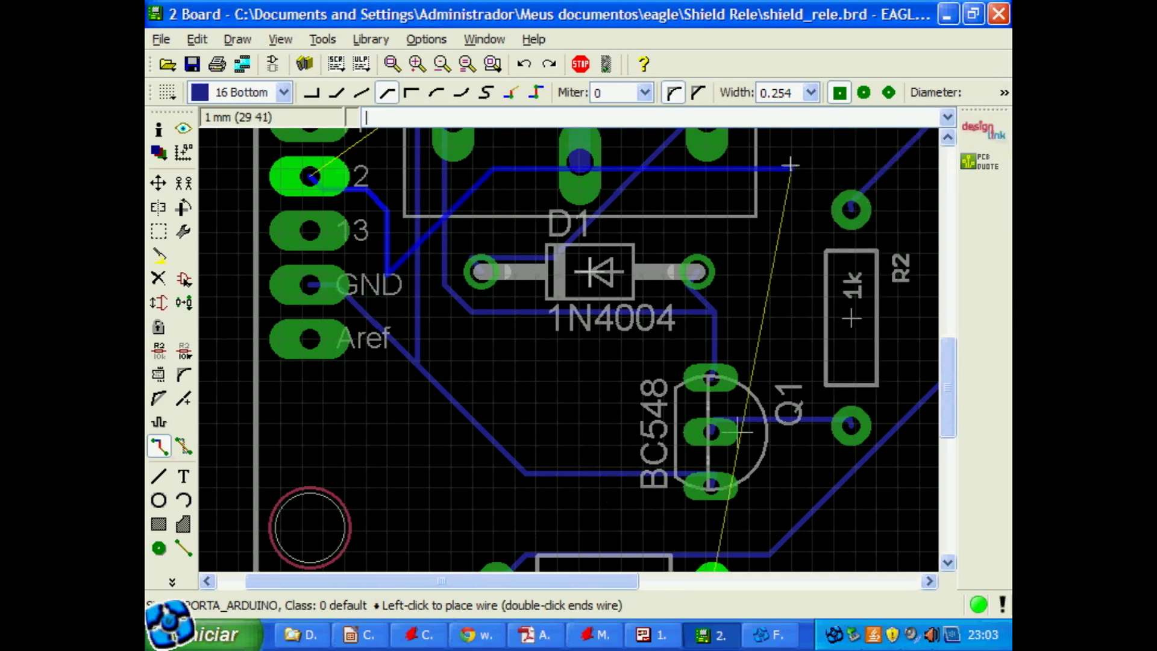
pyautogui.click(865, 92)
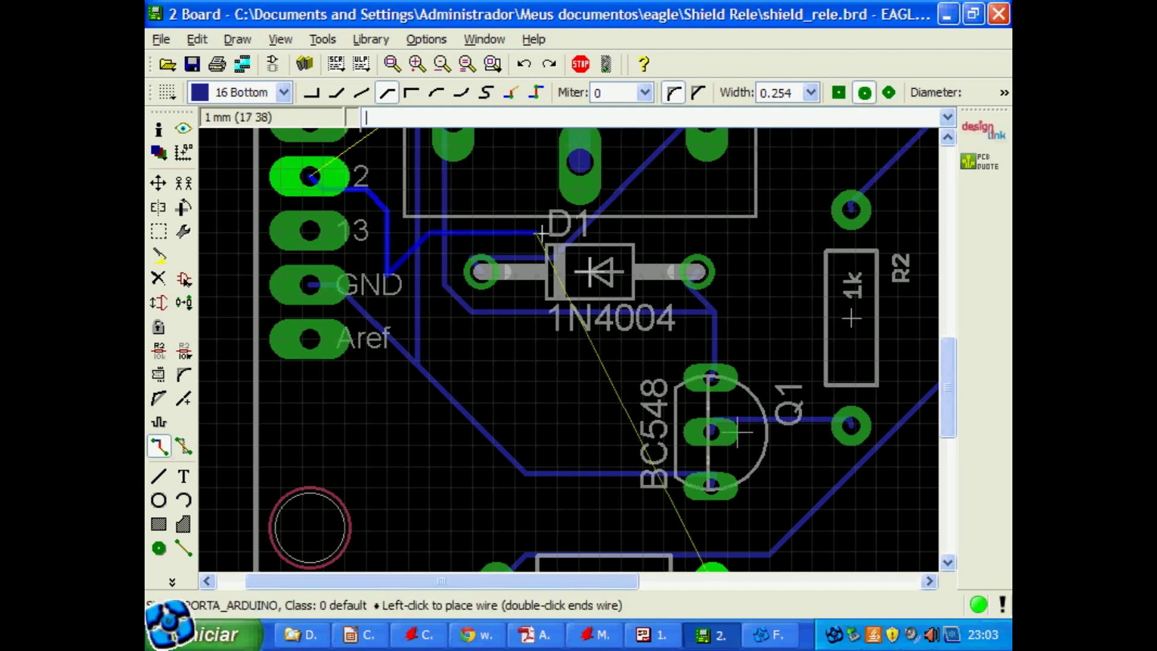
# Continue the pin 12 trace on layer 1 Top, straight down across the bottom GND trace to a point beside R1's left pad
pyautogui.click(283, 93)
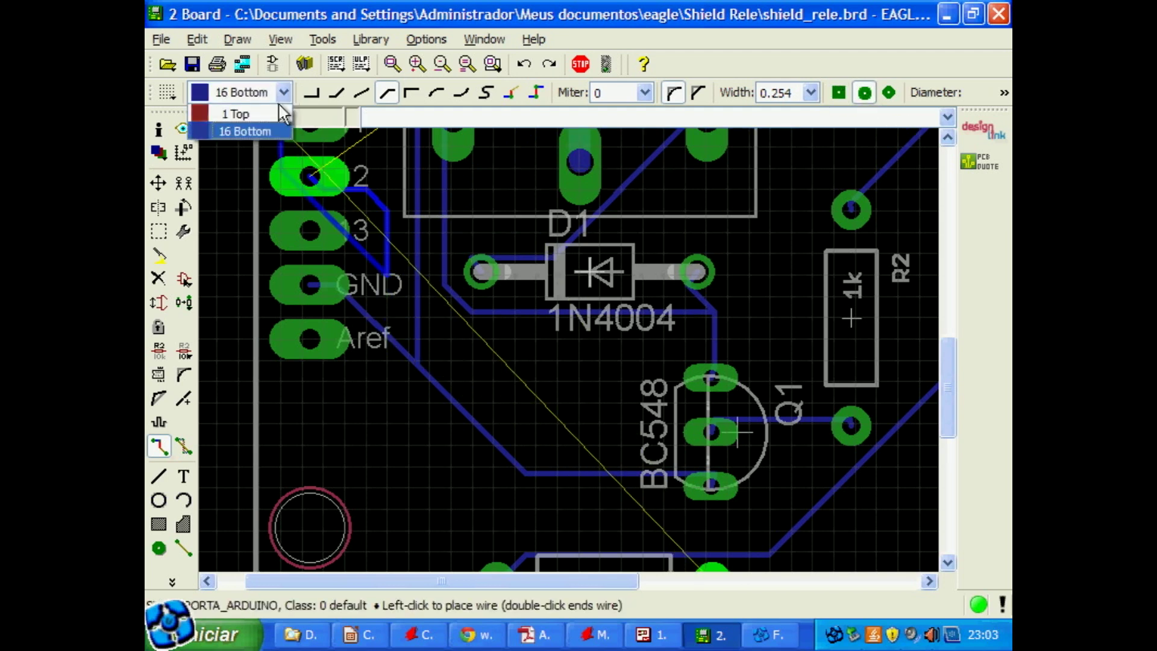
pyautogui.click(284, 113)
pyautogui.click(387, 551)
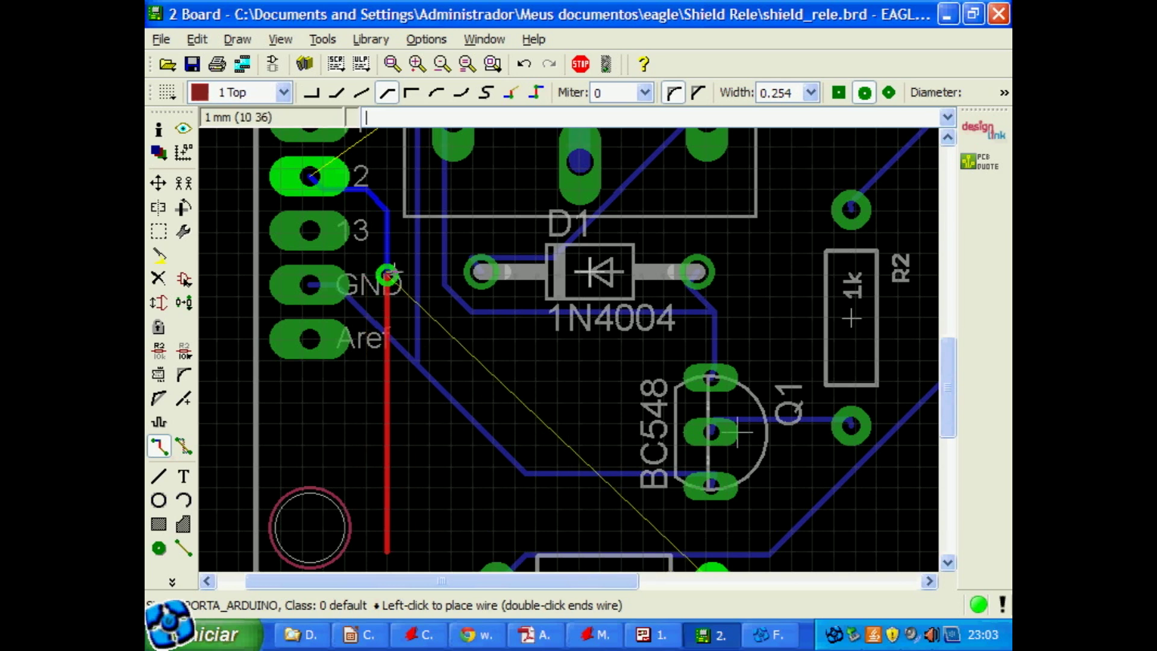
pyautogui.moveTo(403, 519); pyautogui.dragTo(389, 362, button='middle')
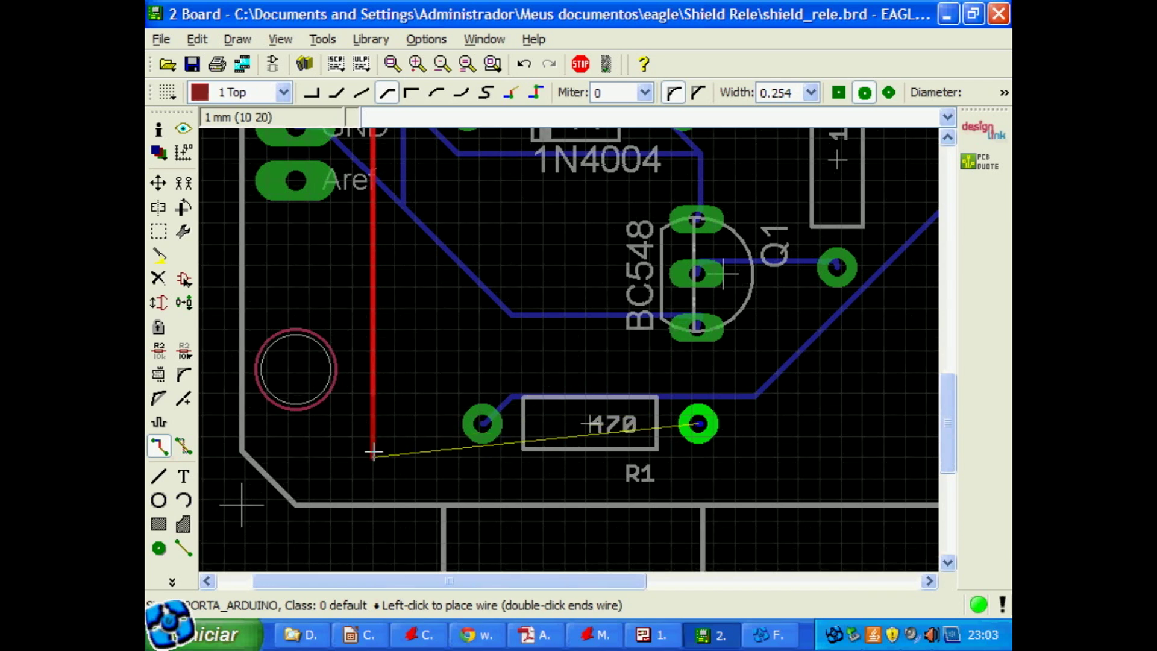
pyautogui.click(373, 455)
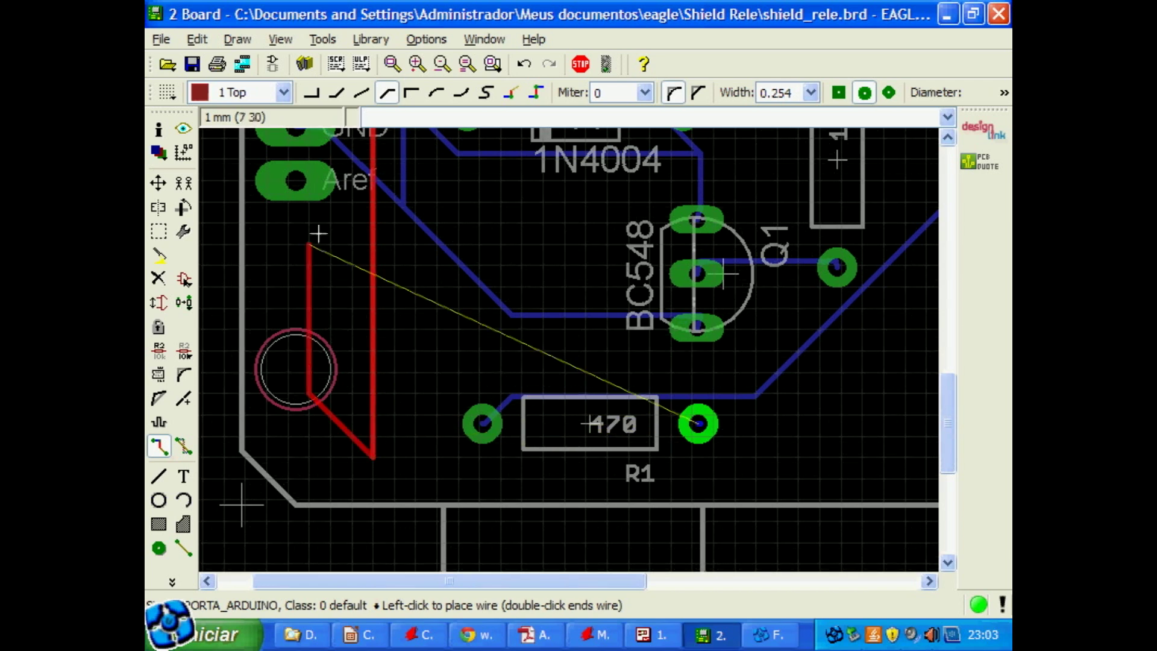
# Switch to layer 16 Bottom and finish the trace from the end of the red segment, below R1, to R1's right pad
pyautogui.click(284, 92)
pyautogui.click(266, 128)
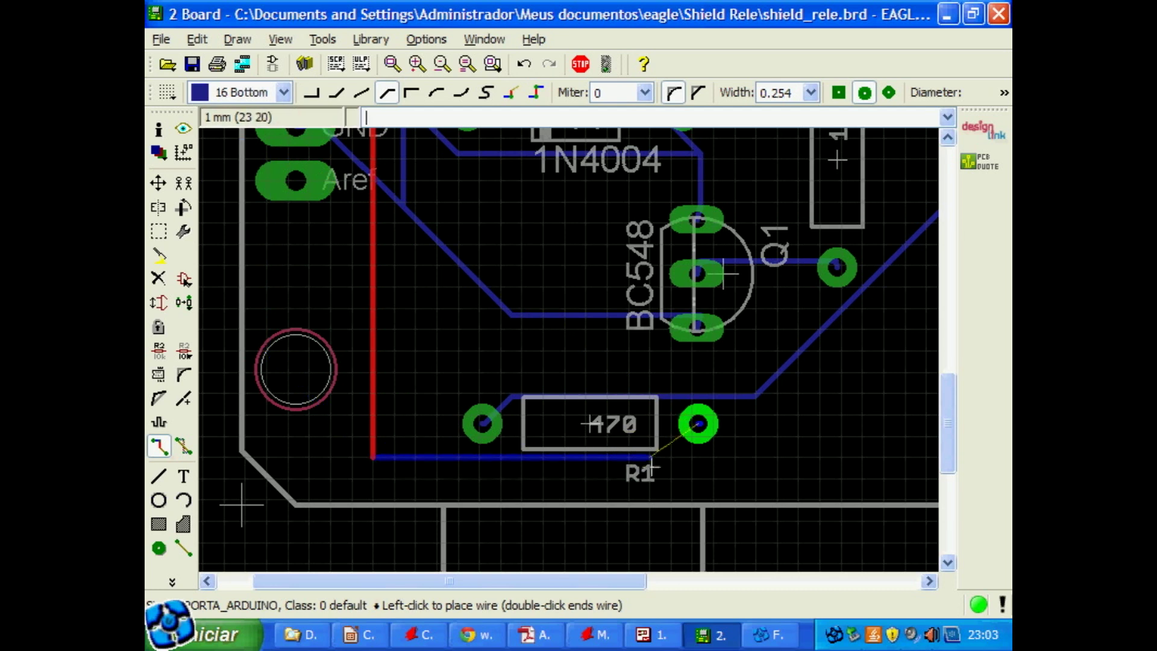
pyautogui.click(624, 478)
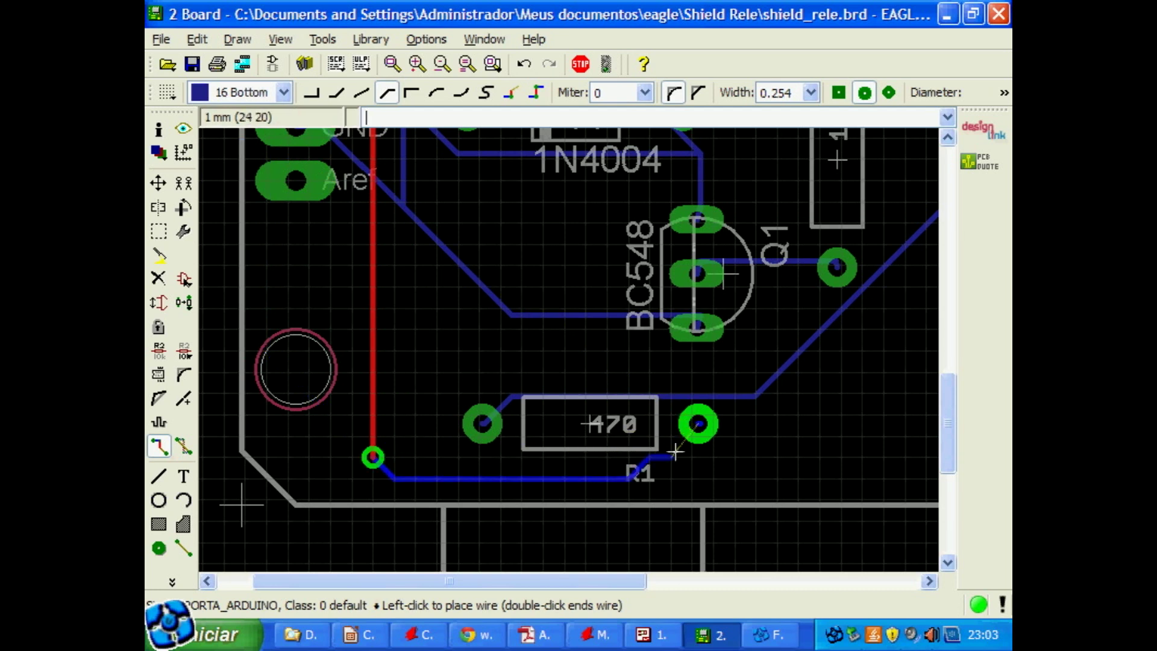
pyautogui.click(696, 426)
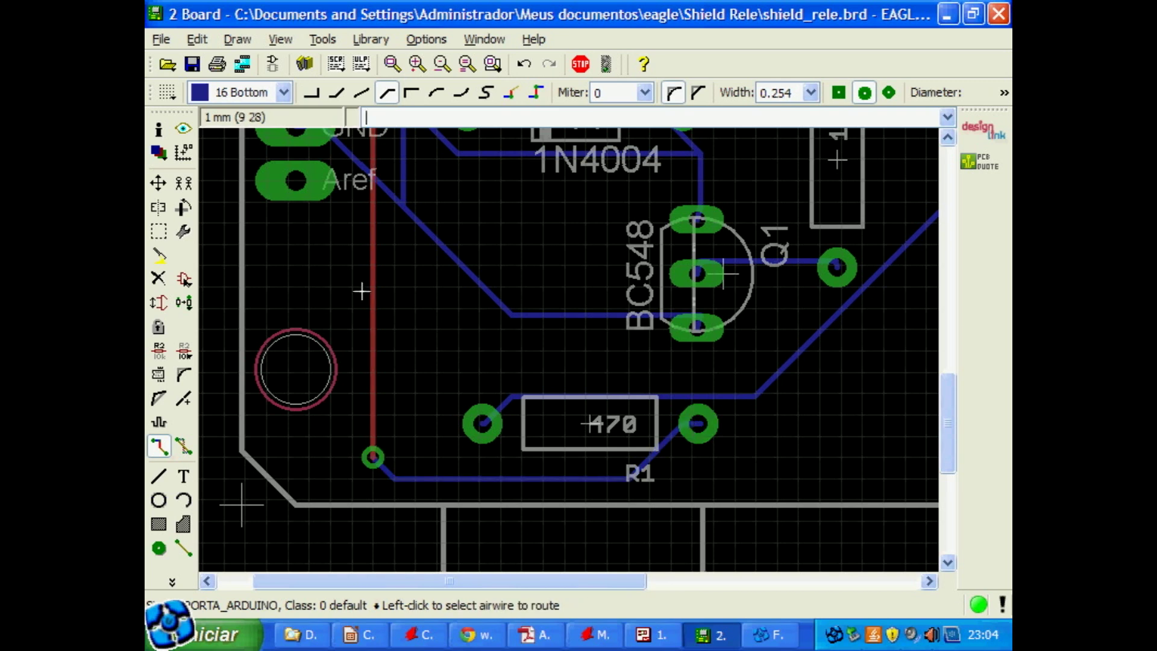
# Route pin 12 to R4's left pad on 16 Bottom, up beside the pin header and over the three-way terminal, and save the board
pyautogui.scroll(5, 425, 332)
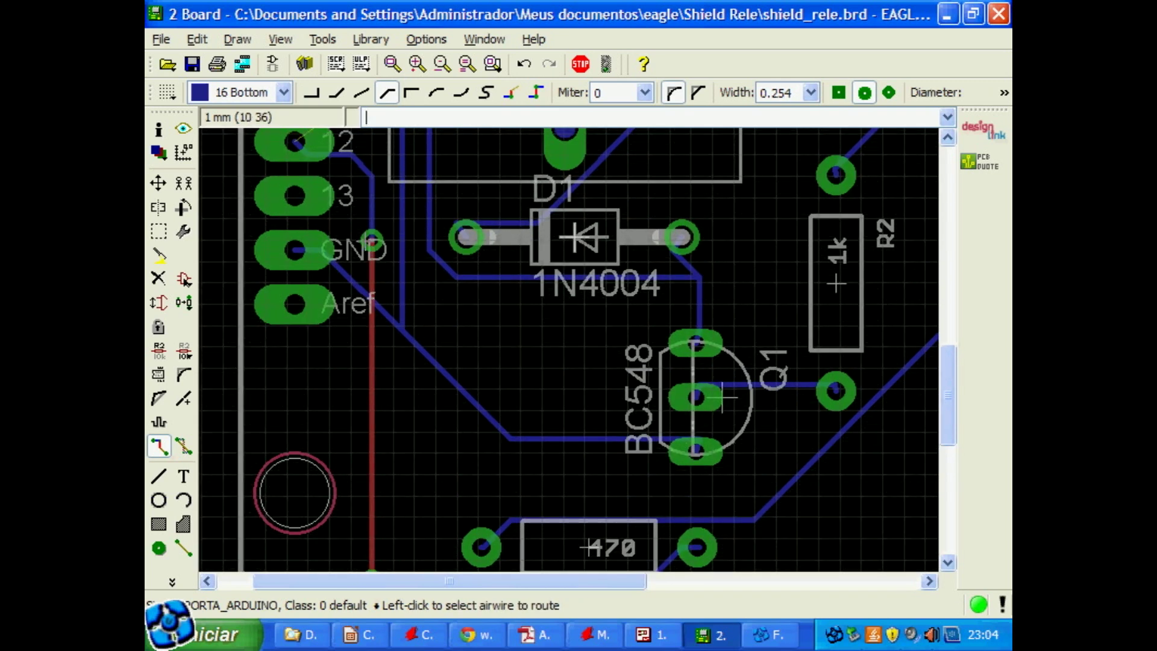
pyautogui.scroll(-1, 433, 321)
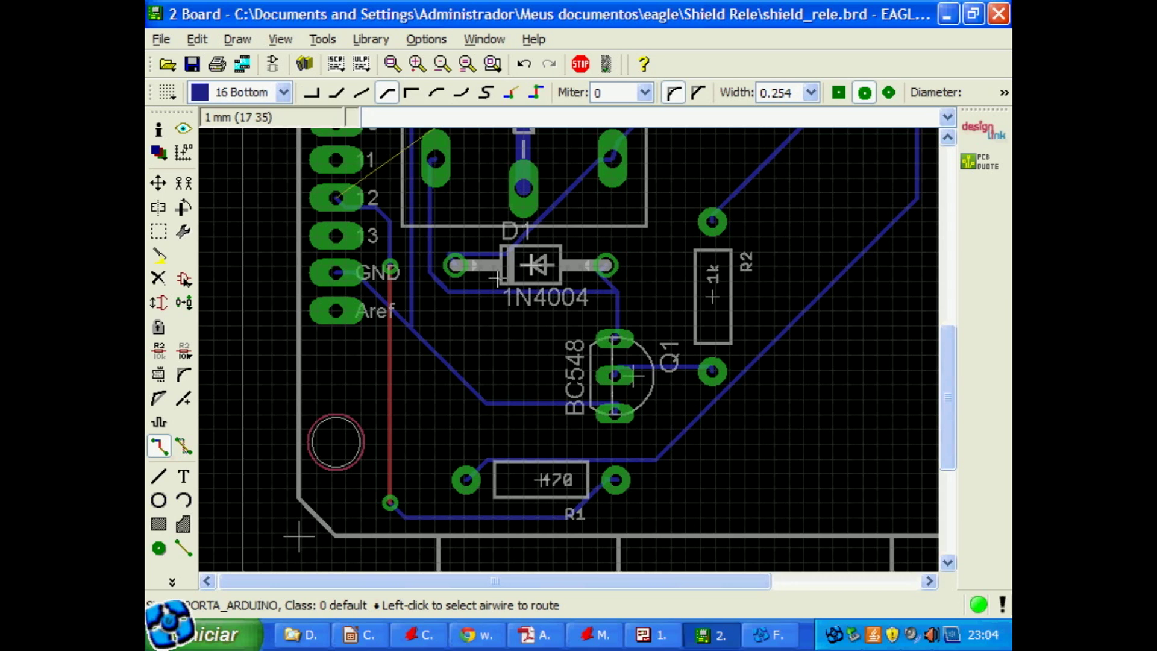
pyautogui.moveTo(493, 278); pyautogui.dragTo(430, 421, button='middle')
pyautogui.moveTo(466, 209); pyautogui.dragTo(466, 309, button='middle')
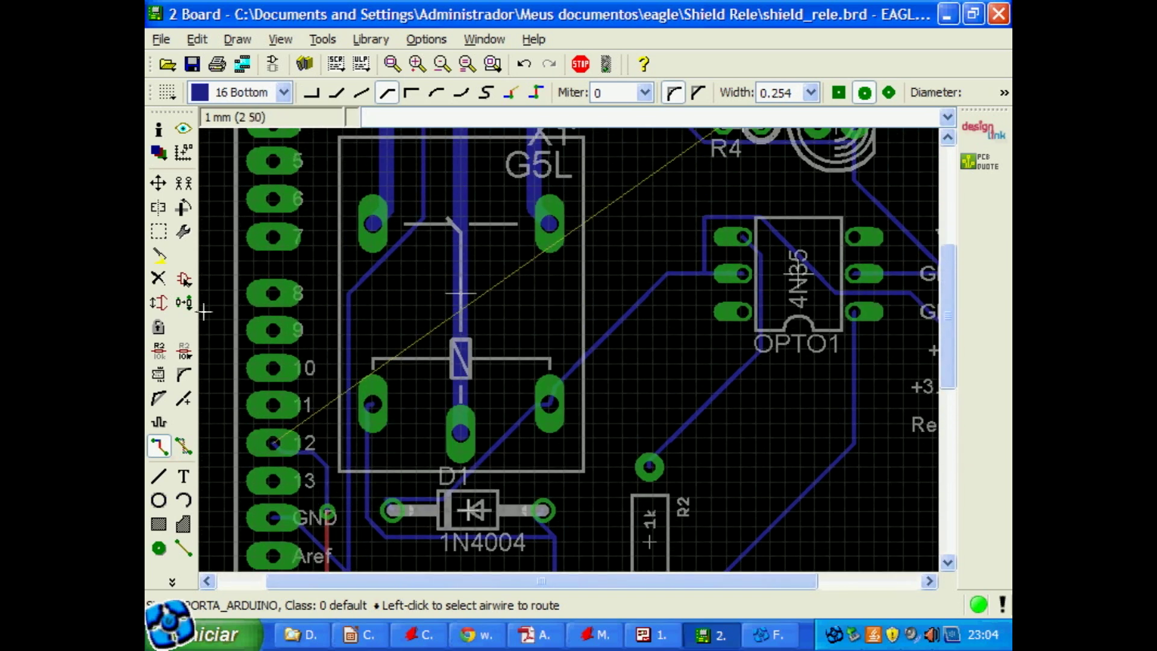
pyautogui.click(282, 434)
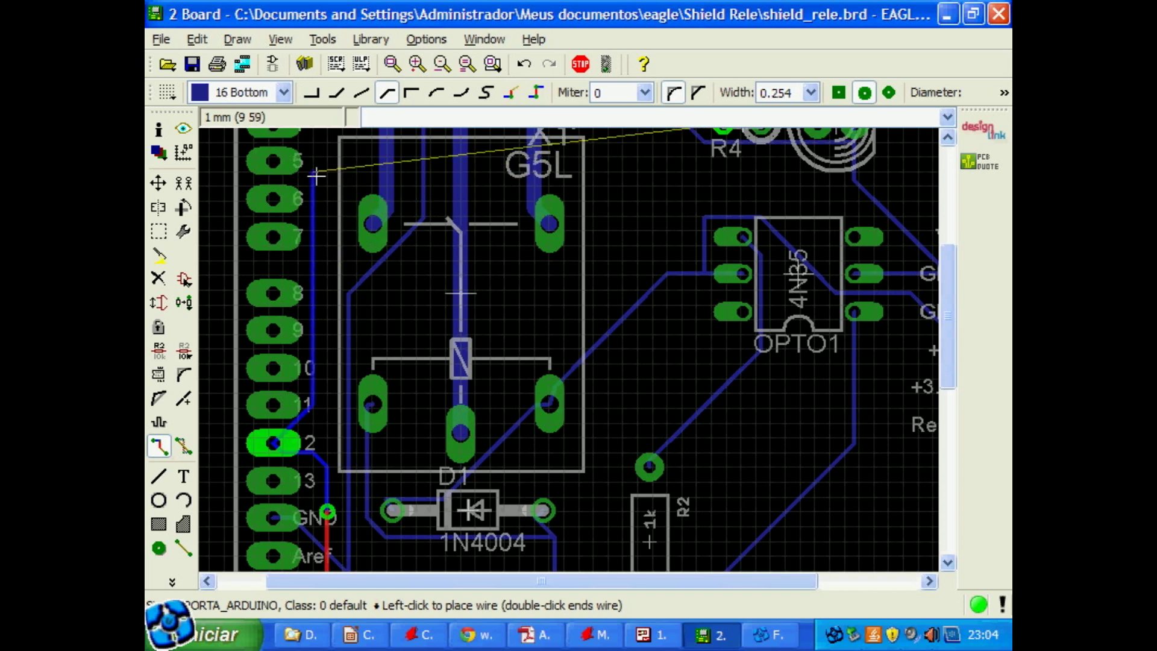
pyautogui.moveTo(315, 175); pyautogui.dragTo(318, 305, button='middle')
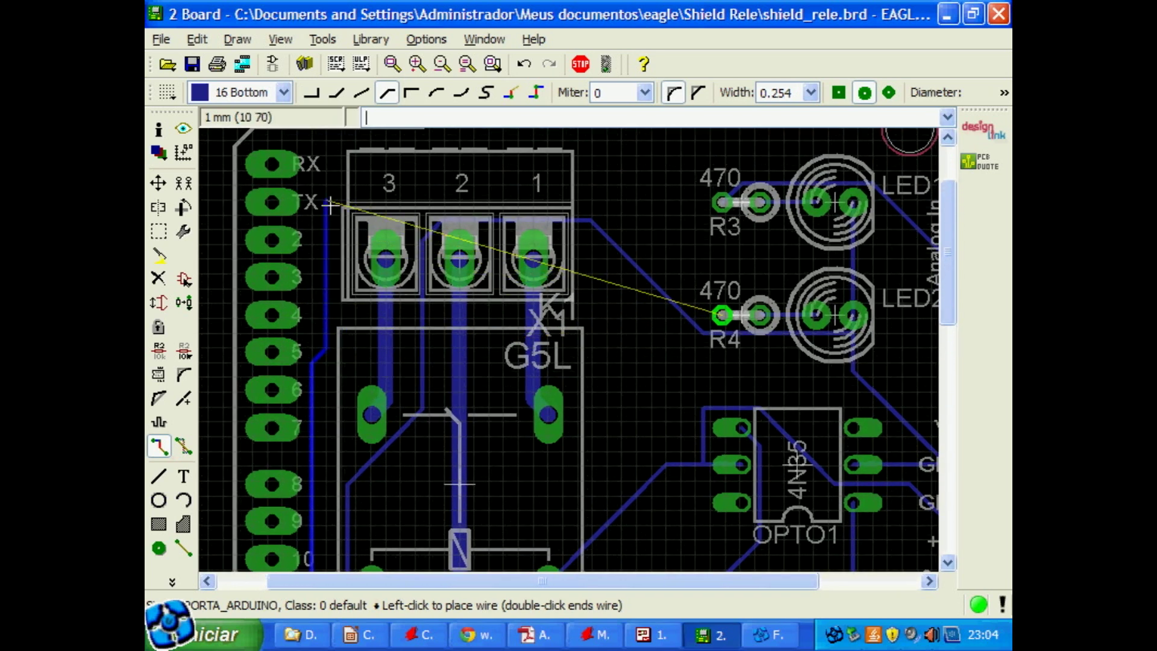
pyautogui.click(331, 91)
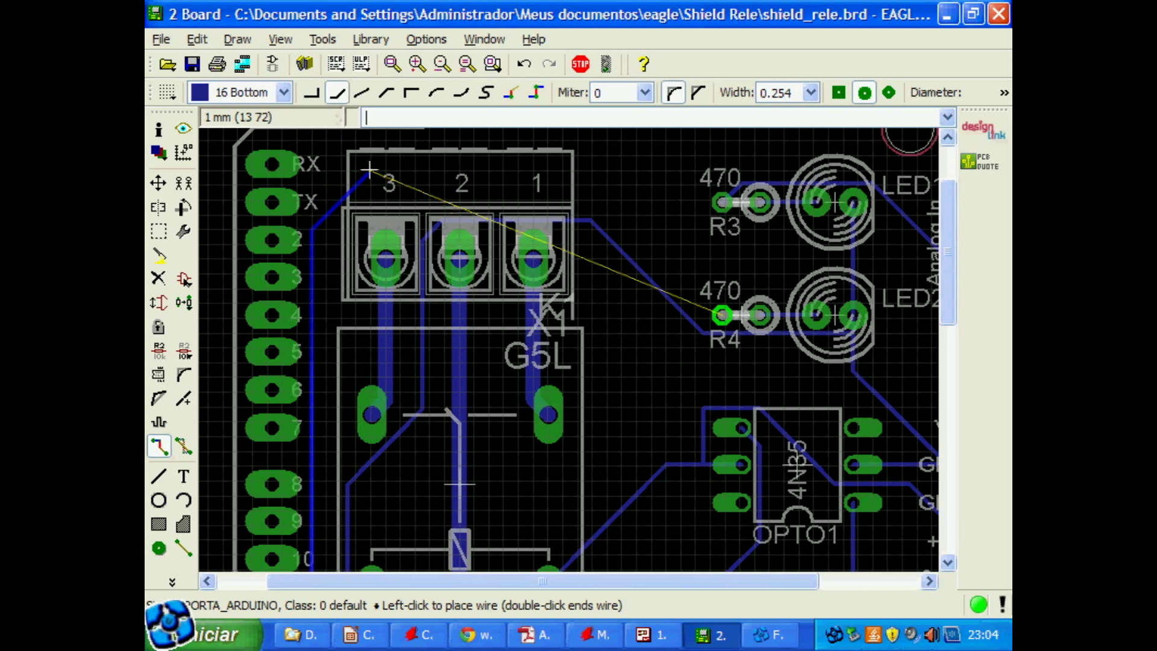
pyautogui.click(721, 314)
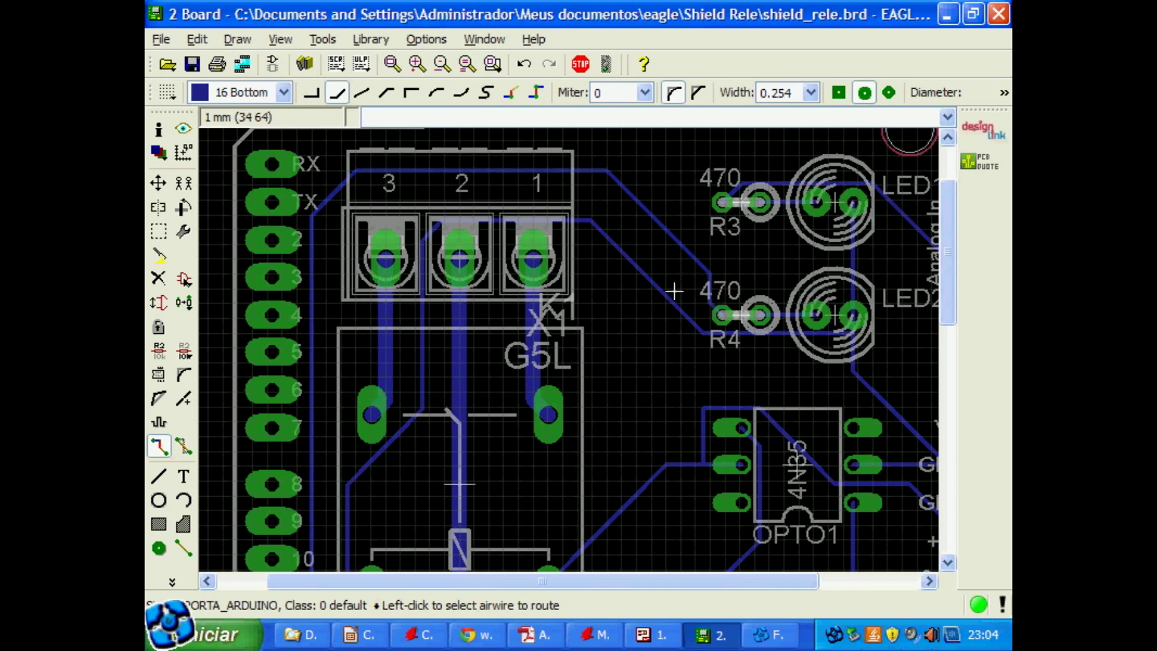
pyautogui.click(398, 59)
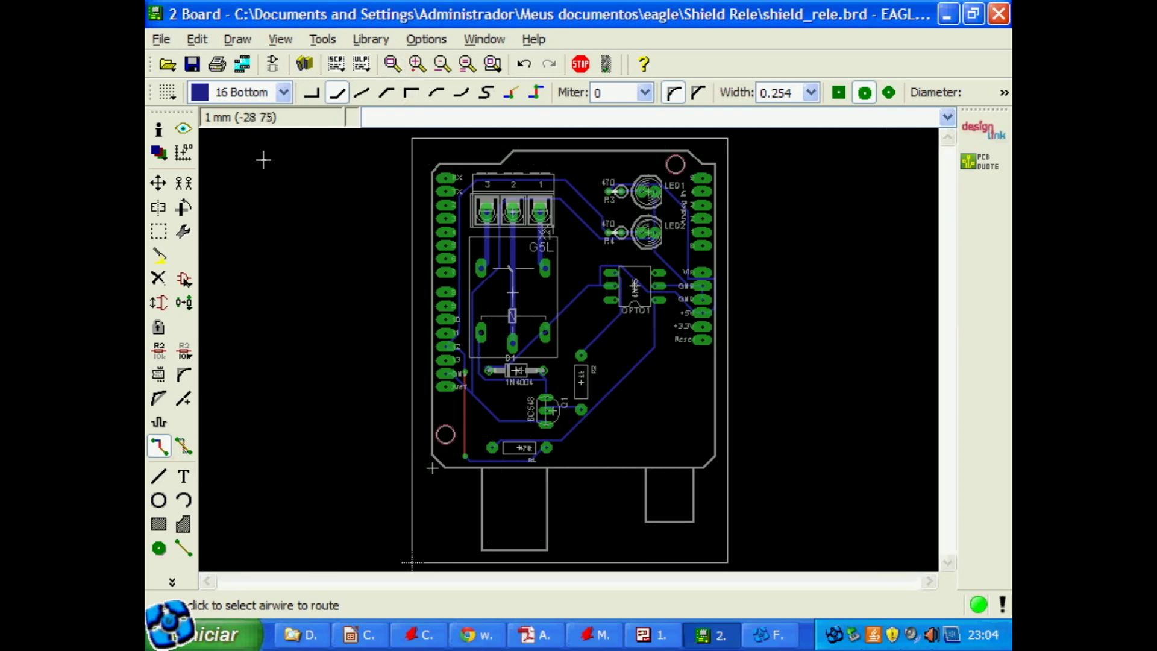
pyautogui.click(192, 62)
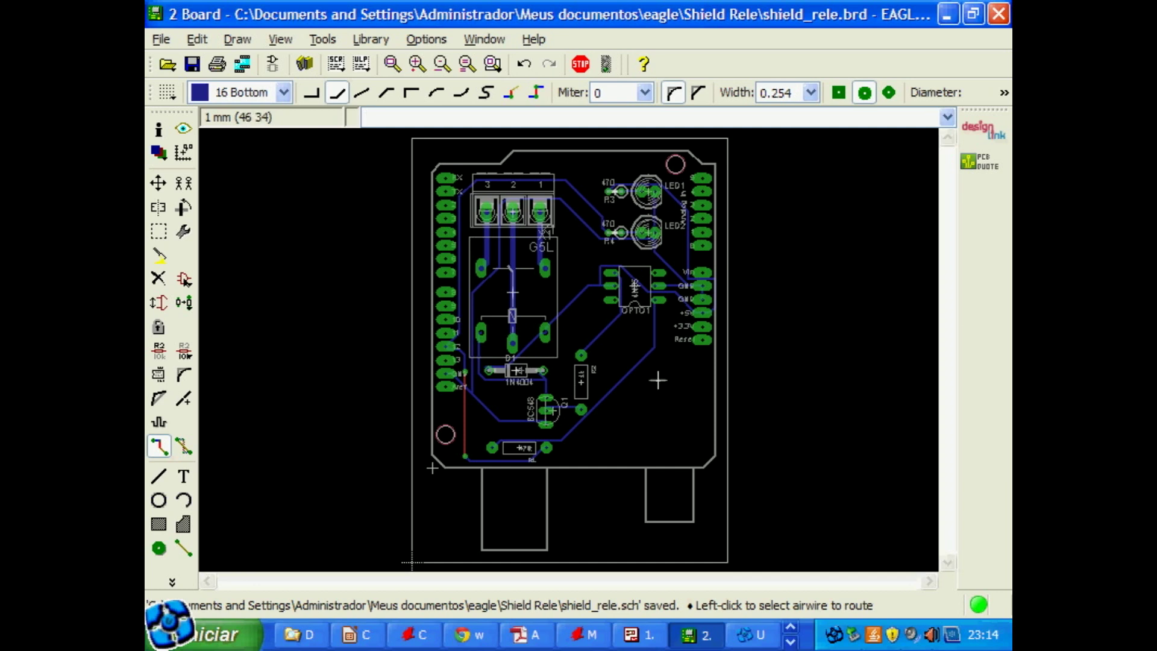
# Draw a closed rectangular polygon about 55 mm wide on layer 16 Bottom around the shield outline, excluding the connector outlines below it
pyautogui.click(182, 522)
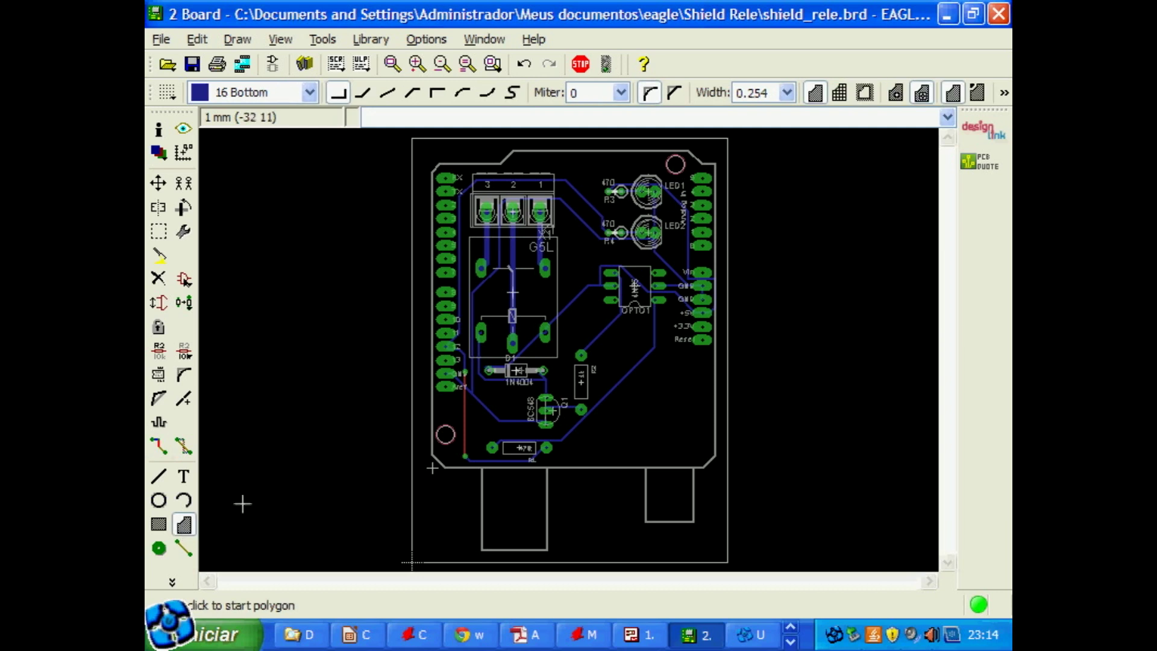
pyautogui.click(429, 152)
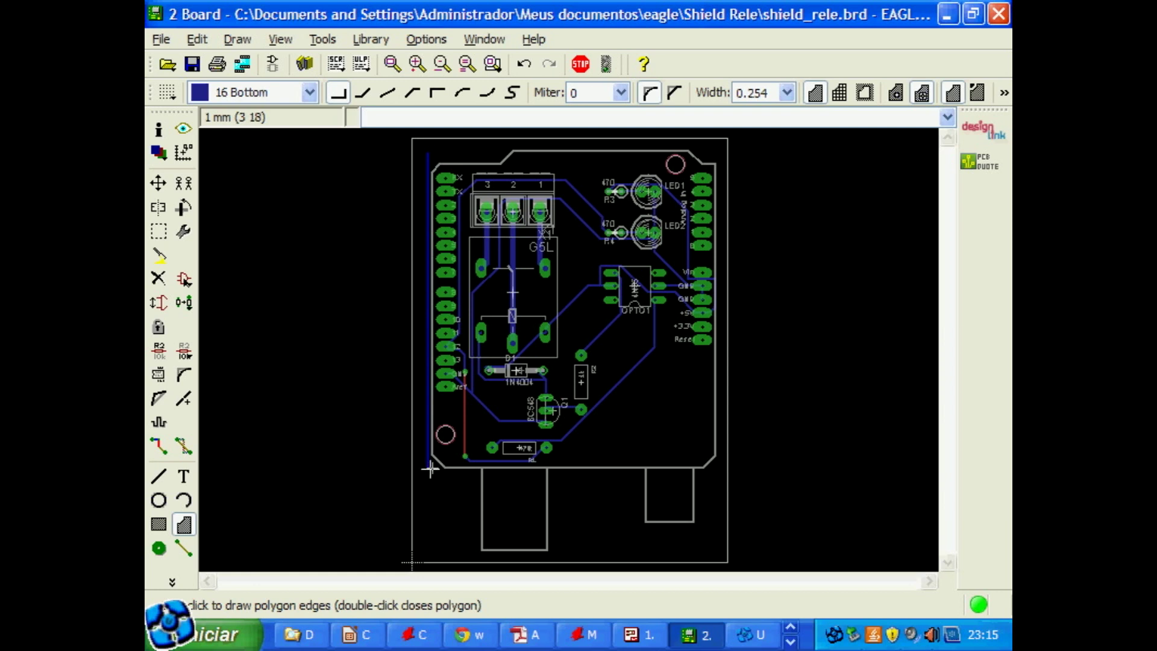
pyautogui.click(719, 468)
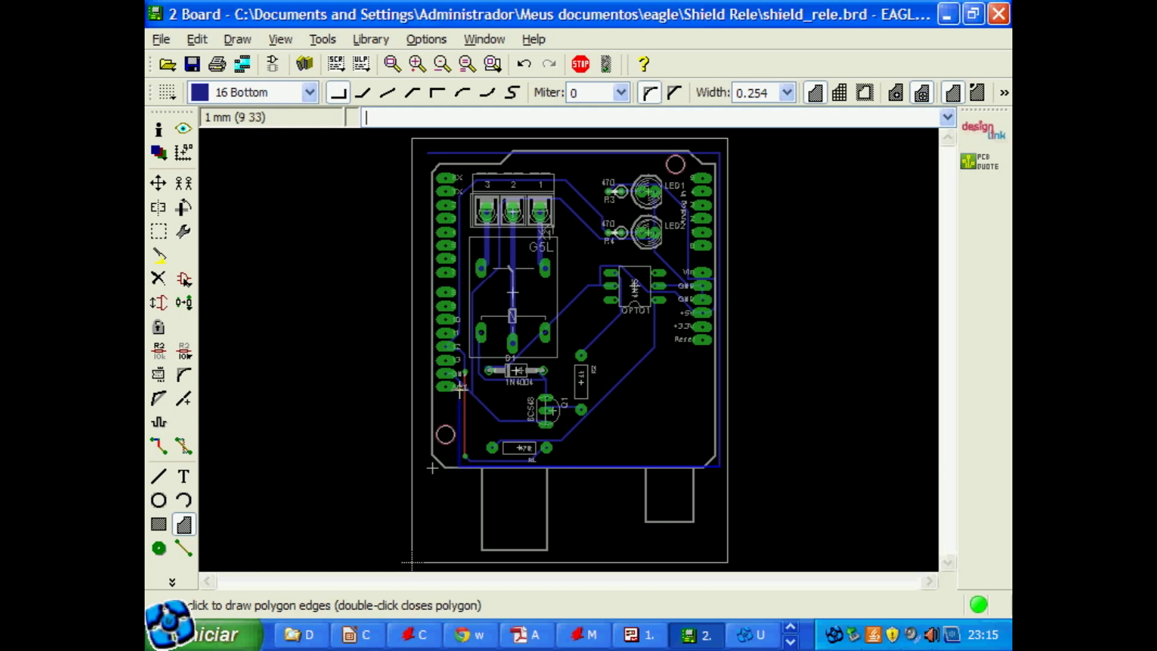
pyautogui.doubleClick(428, 153)
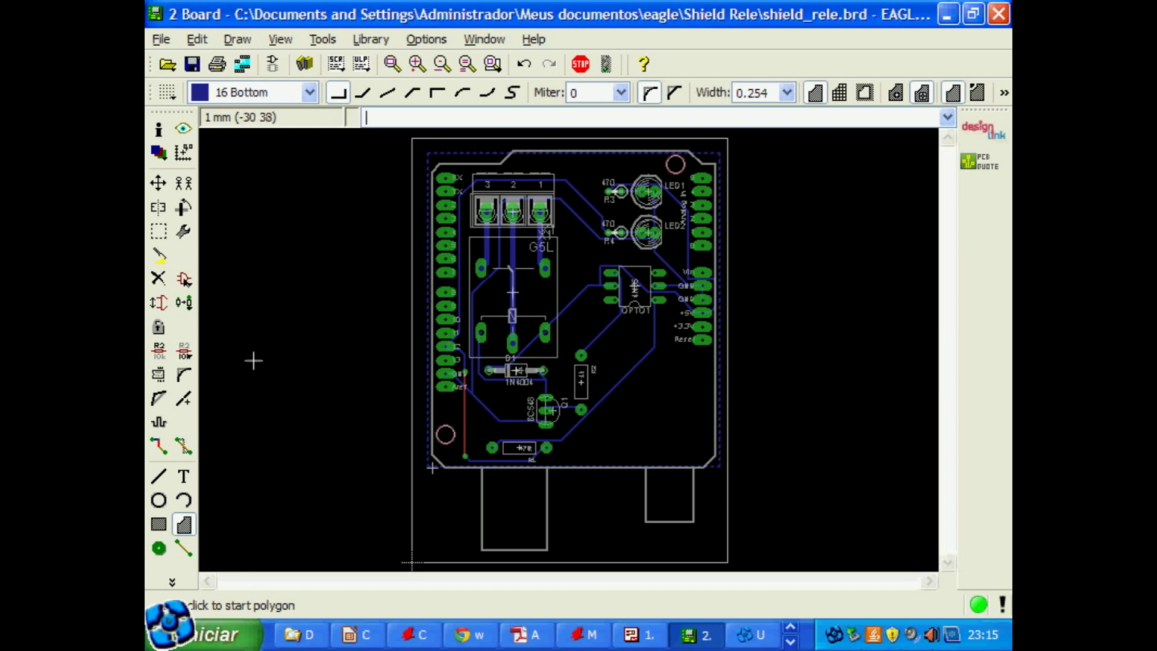
# Set the bottom-layer polygon's Isolate value to 0.5, keeping a solid pour
pyautogui.rightClick(432, 153)
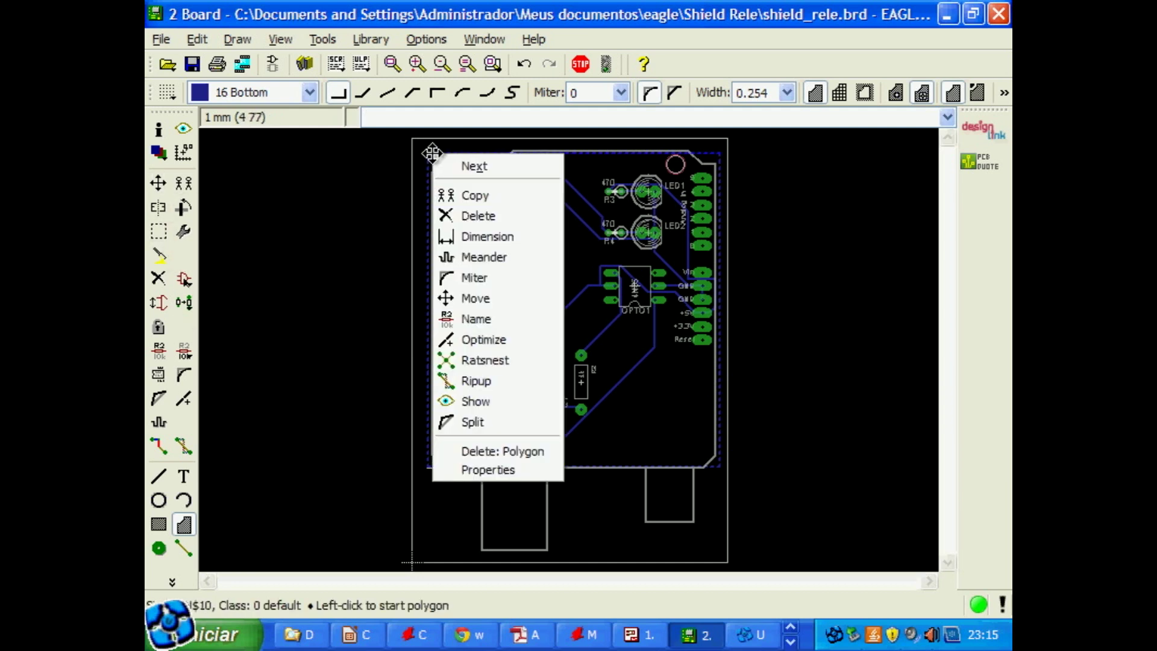
pyautogui.click(469, 469)
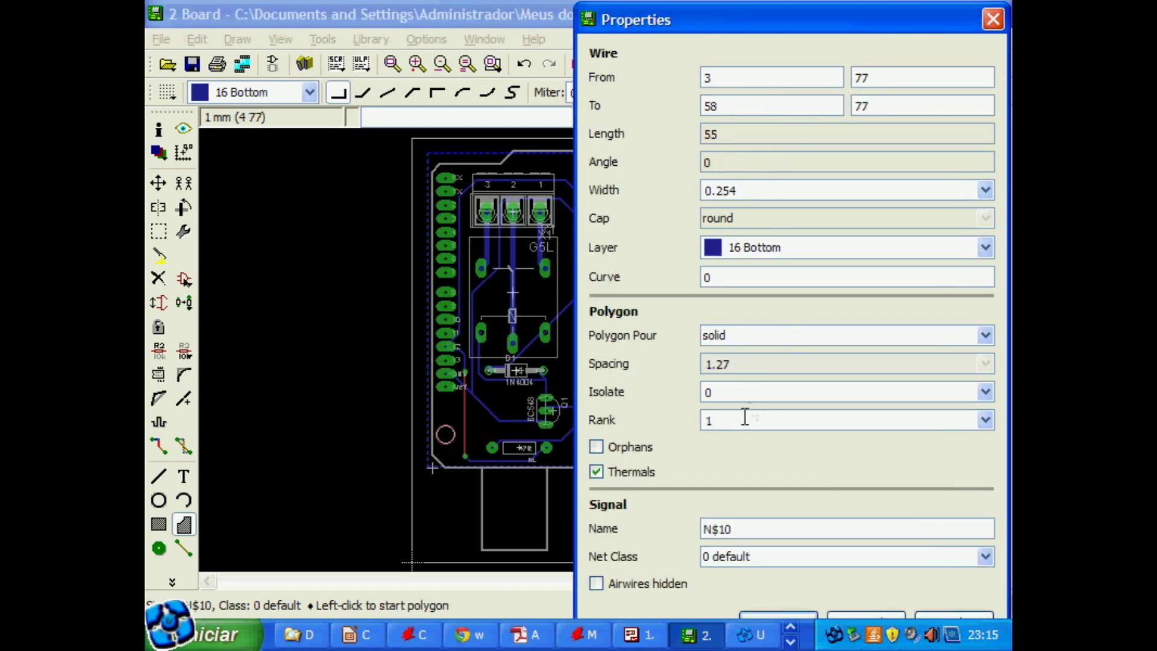
pyautogui.doubleClick(712, 392)
pyautogui.write('0.5')
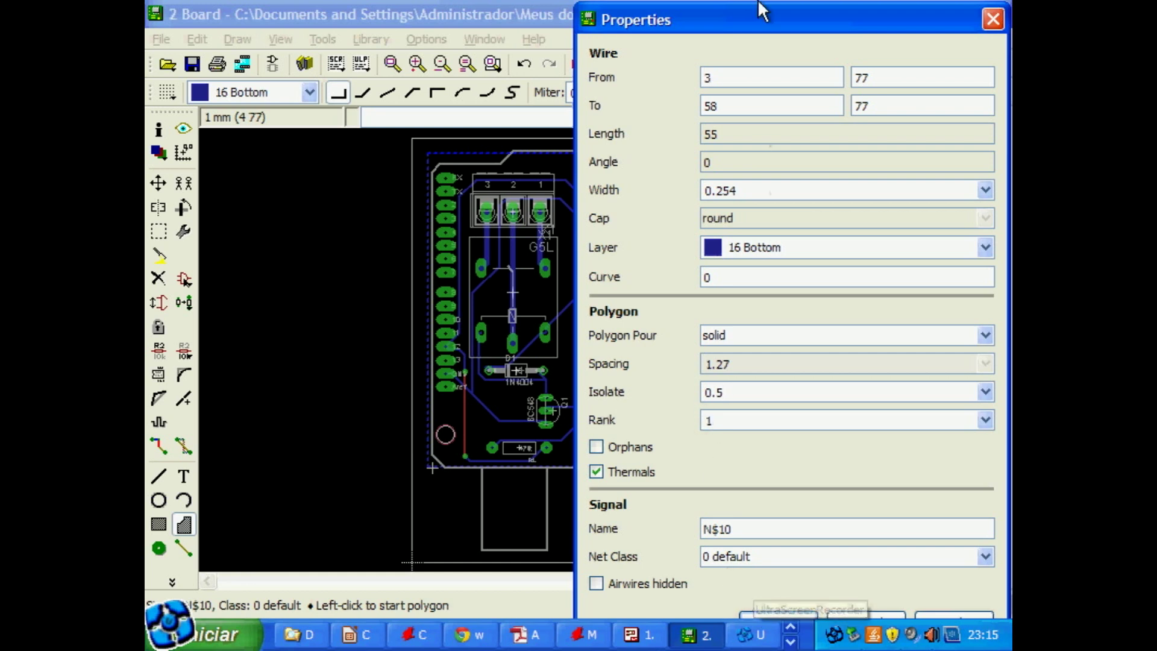
pyautogui.moveTo(748, 13); pyautogui.dragTo(744, 0)
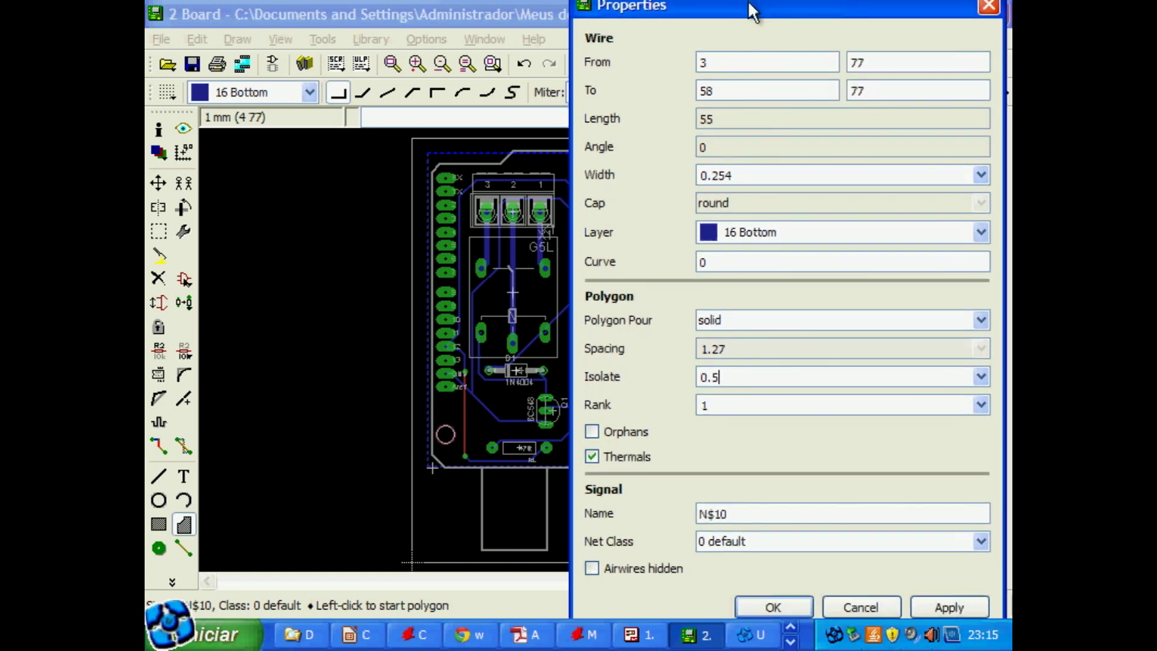
pyautogui.click(772, 609)
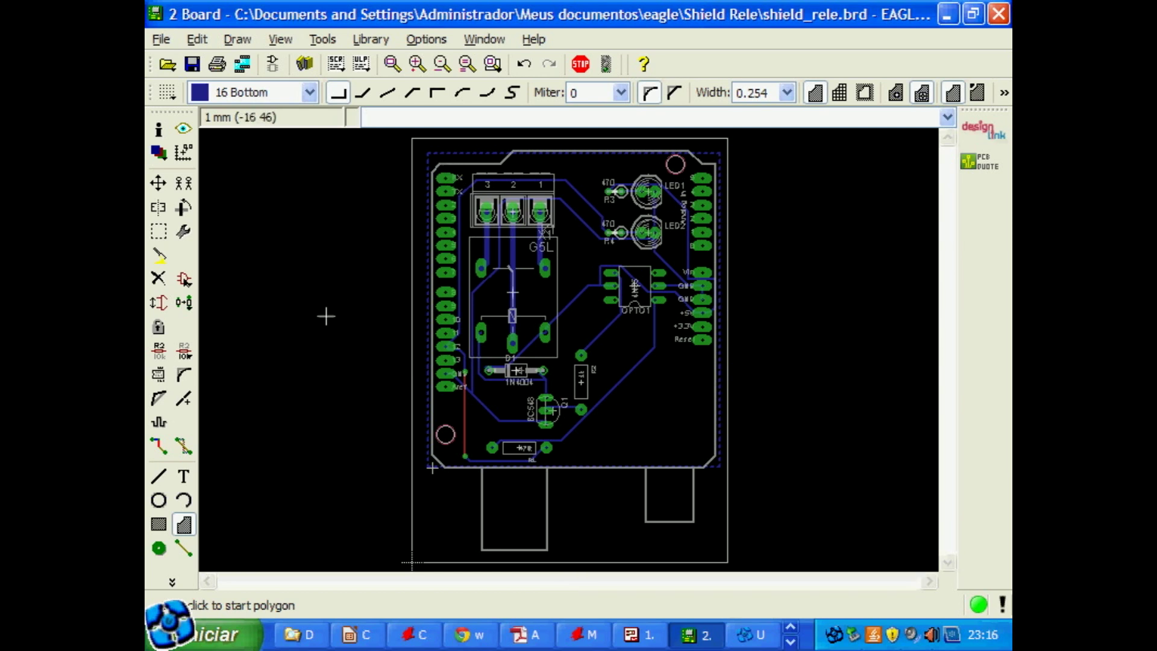
# Rename the bottom-layer polygon to GND, applying the name to this polygon only
pyautogui.click(158, 349)
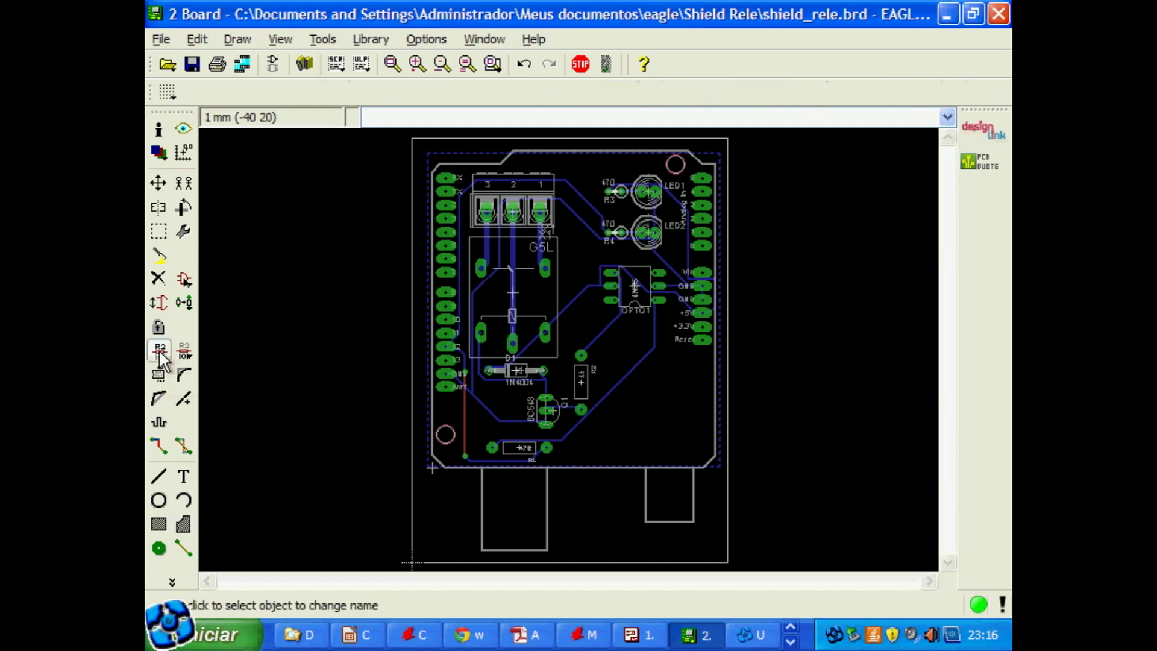
pyautogui.click(427, 161)
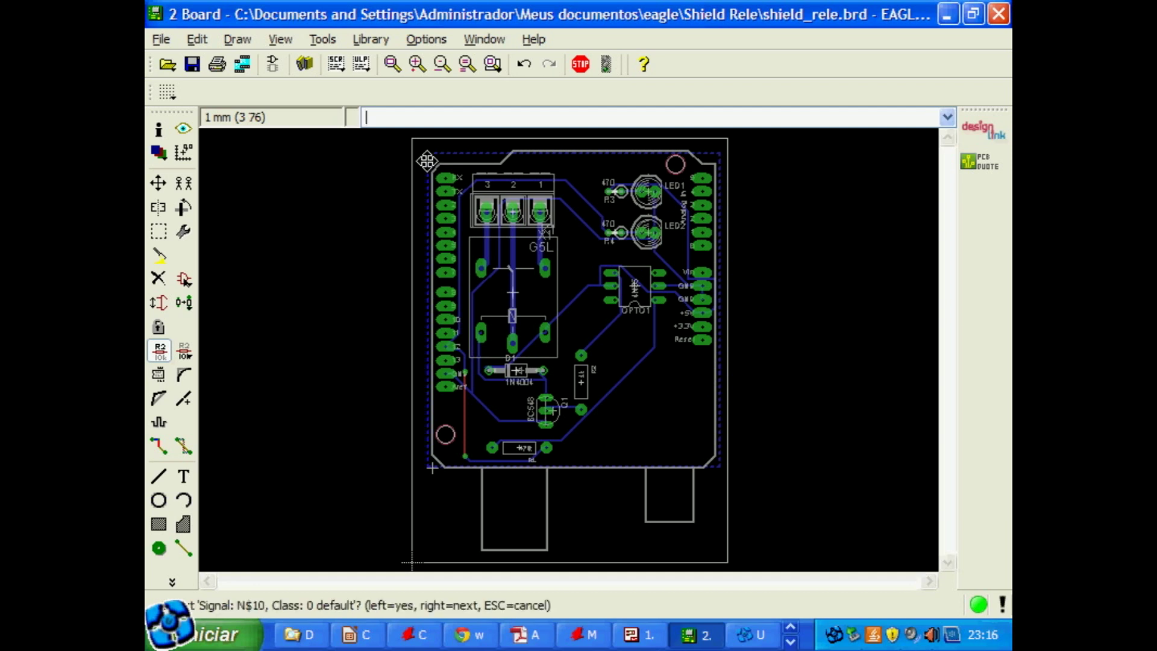
pyautogui.click(426, 161)
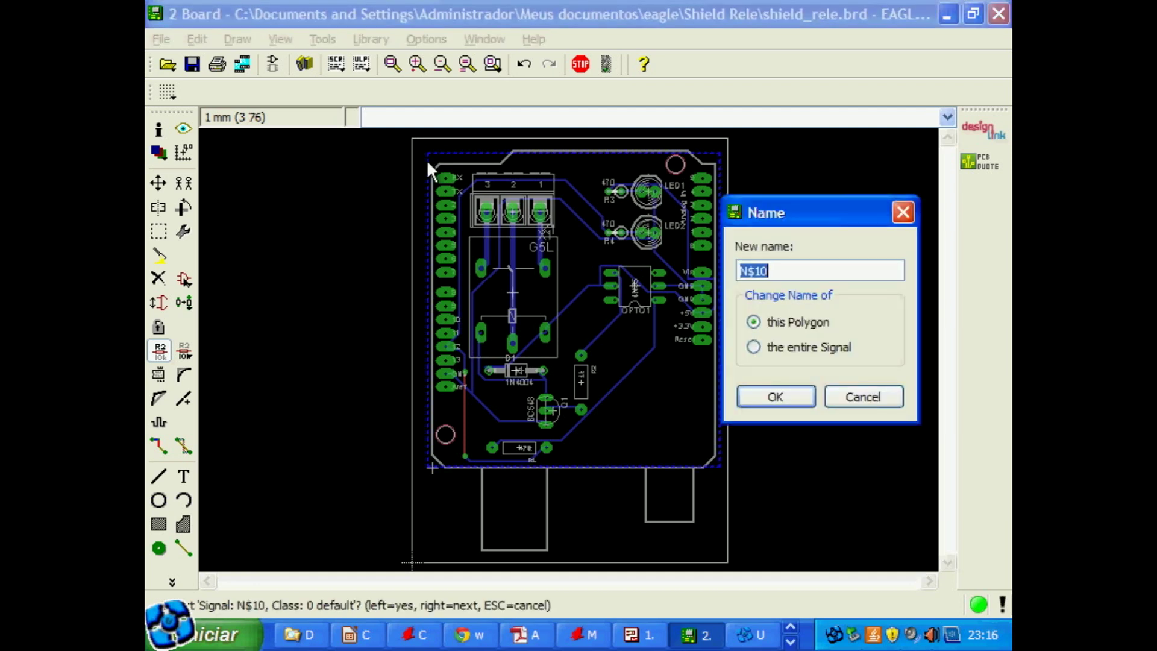
pyautogui.write('GND')
pyautogui.click(776, 398)
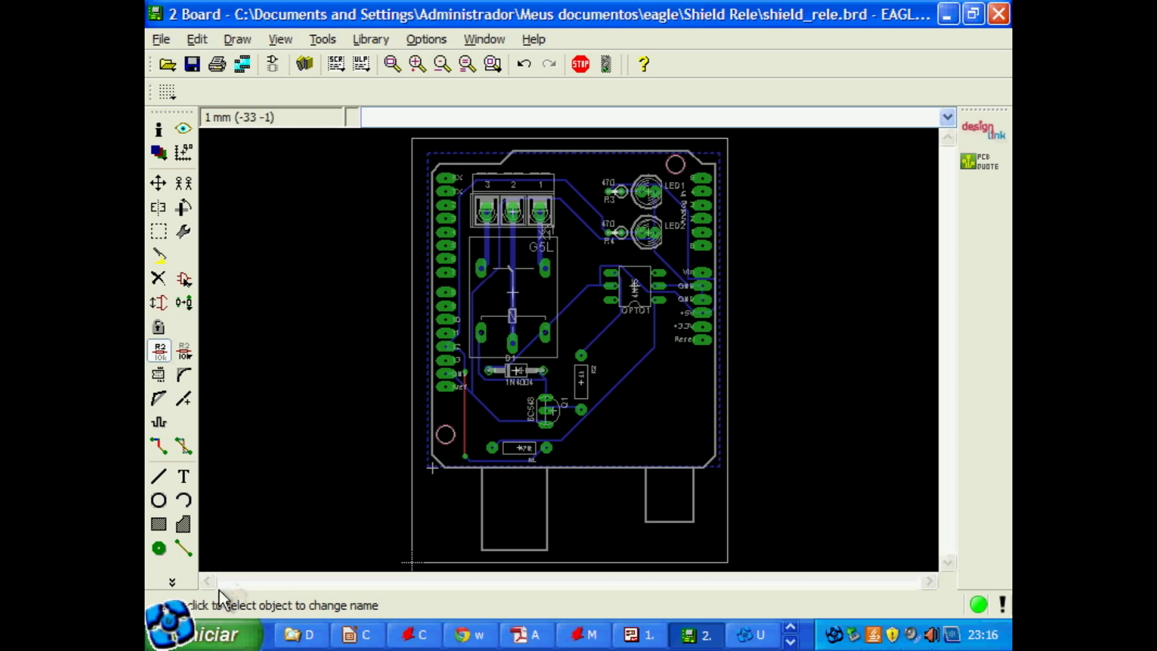
# Run Ratsnest to fill the GND polygon, and inspect the copper pour around the pads and traces across the whole board
pyautogui.click(172, 582)
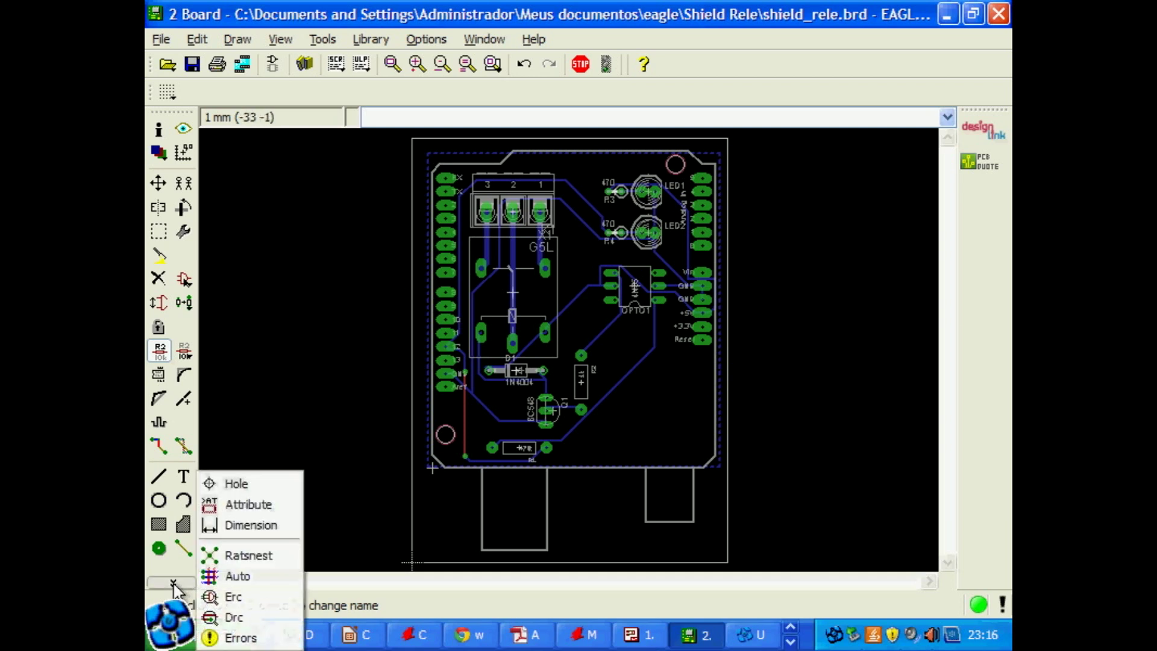
pyautogui.click(243, 554)
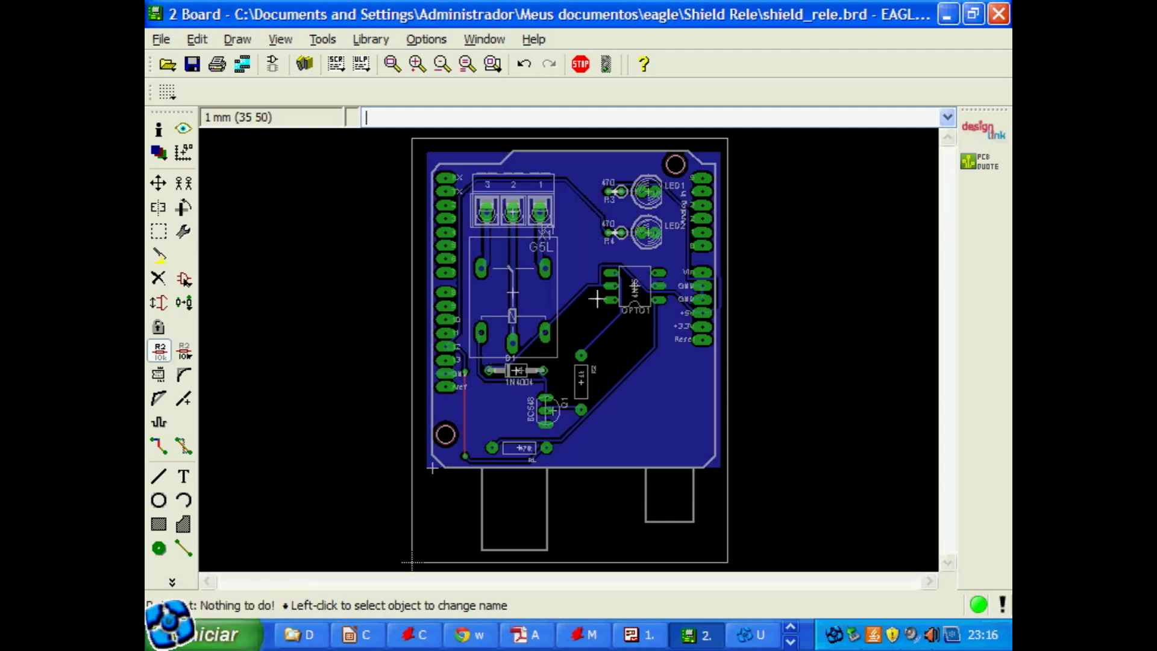
pyautogui.click(416, 60)
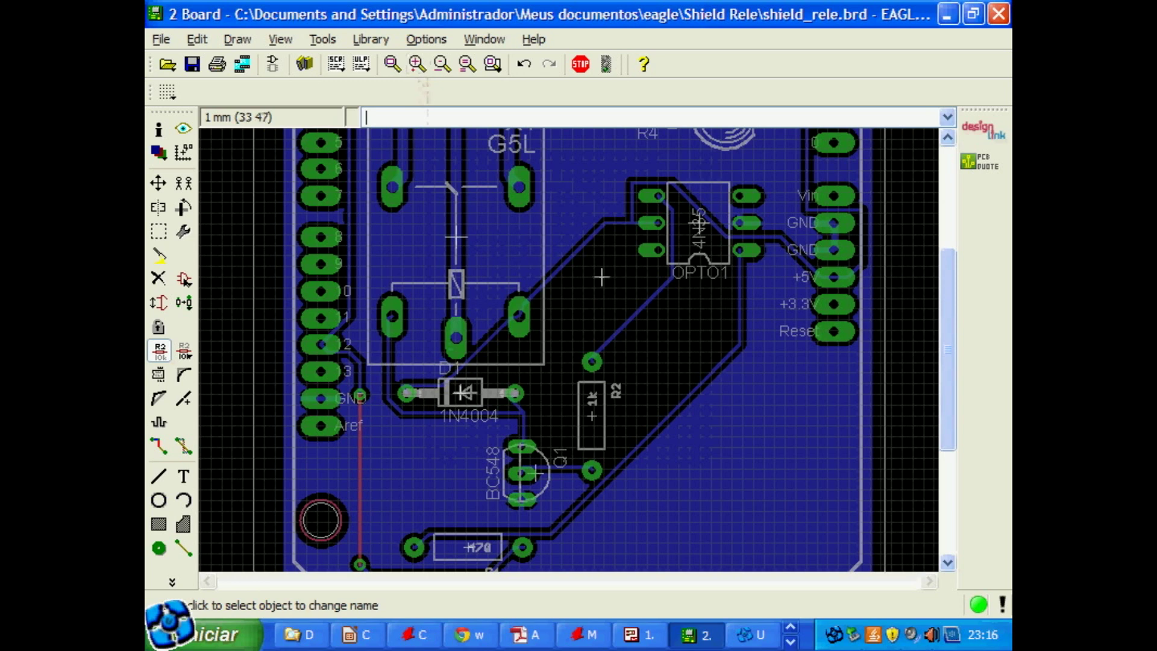
pyautogui.moveTo(945, 325); pyautogui.dragTo(945, 225)
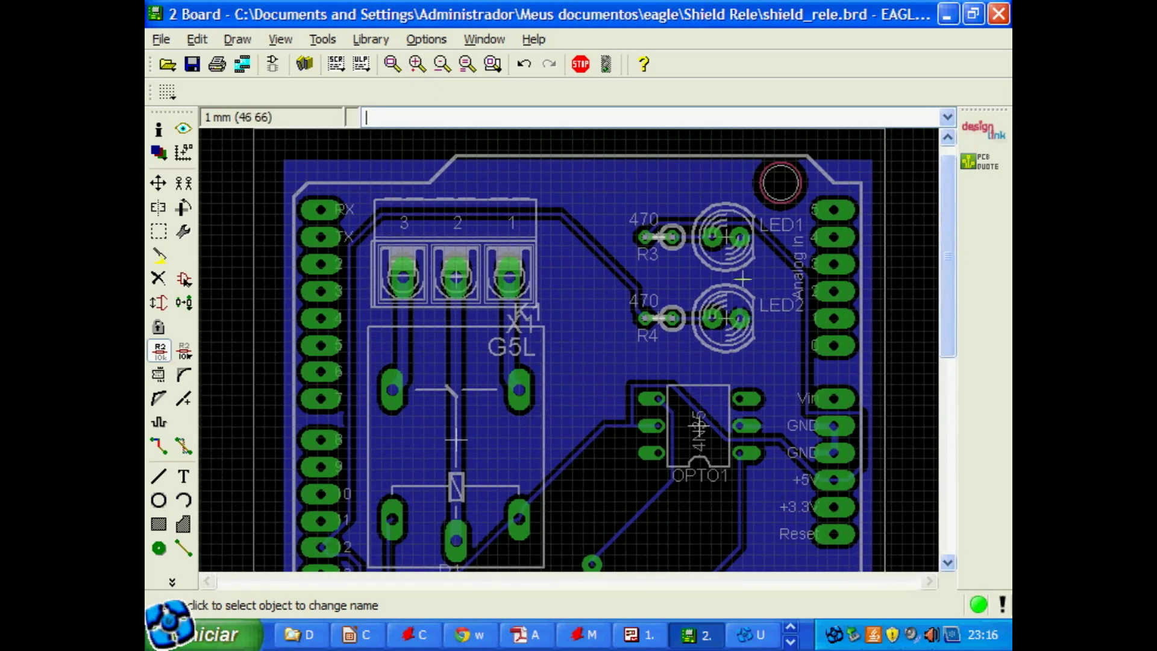
pyautogui.moveTo(949, 252); pyautogui.dragTo(941, 367)
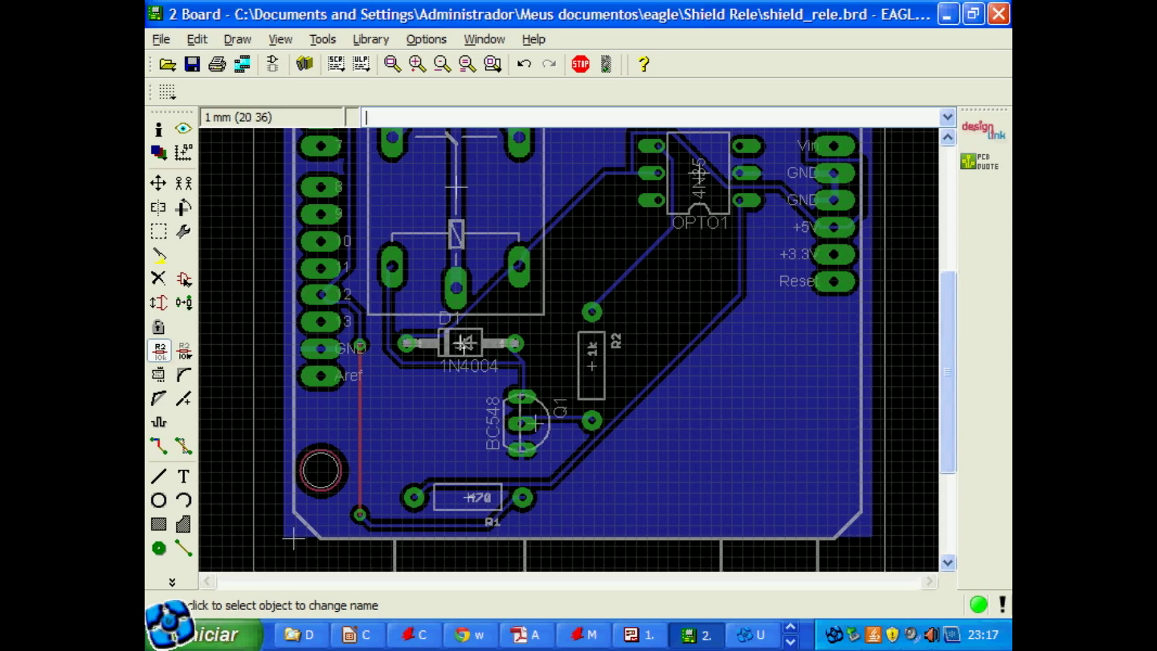
pyautogui.moveTo(951, 299); pyautogui.dragTo(951, 179)
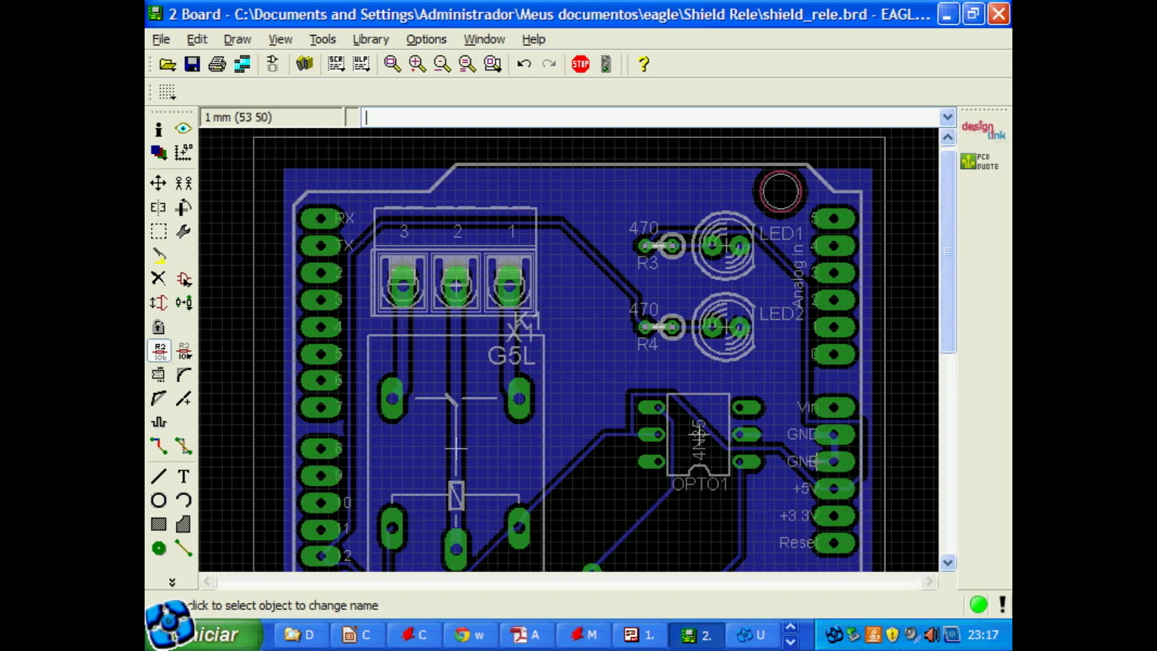
pyautogui.moveTo(952, 336); pyautogui.dragTo(949, 472)
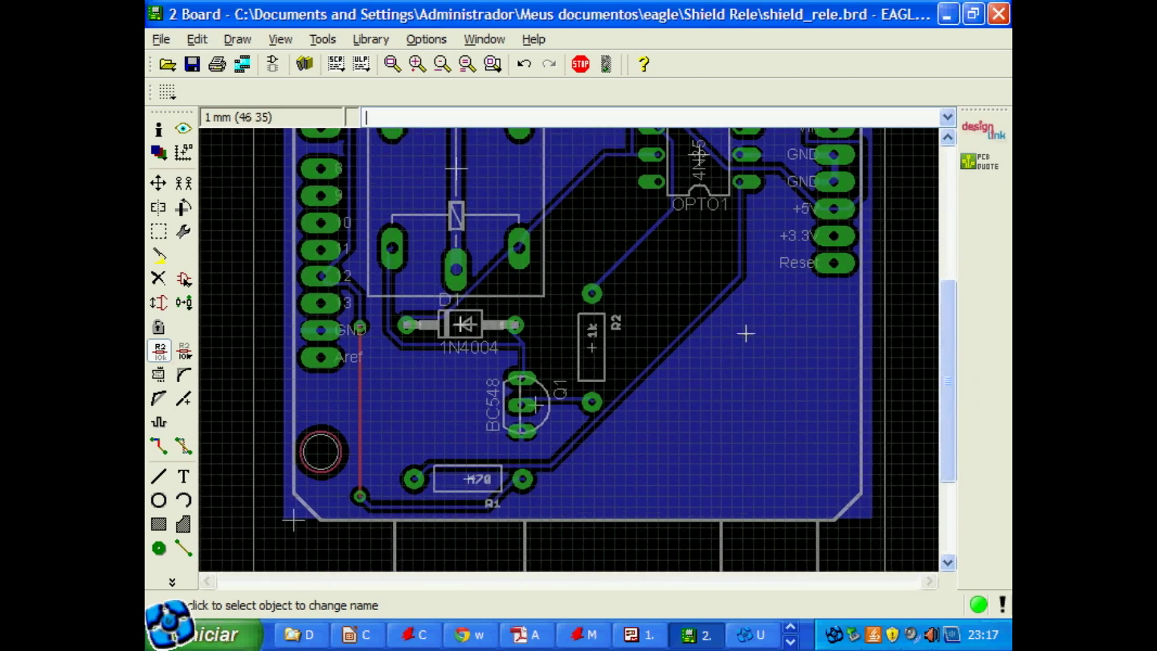
pyautogui.click(393, 65)
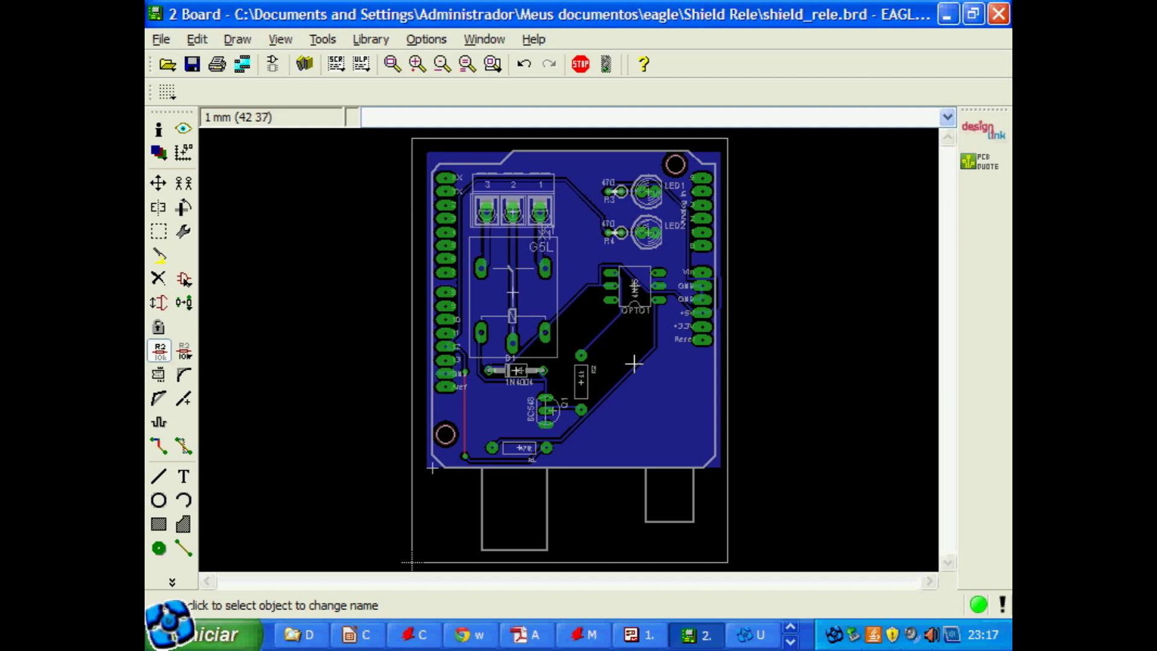
# Save the board, and limit the displayed layers to 16 Bottom and 17 Pads only
pyautogui.click(193, 64)
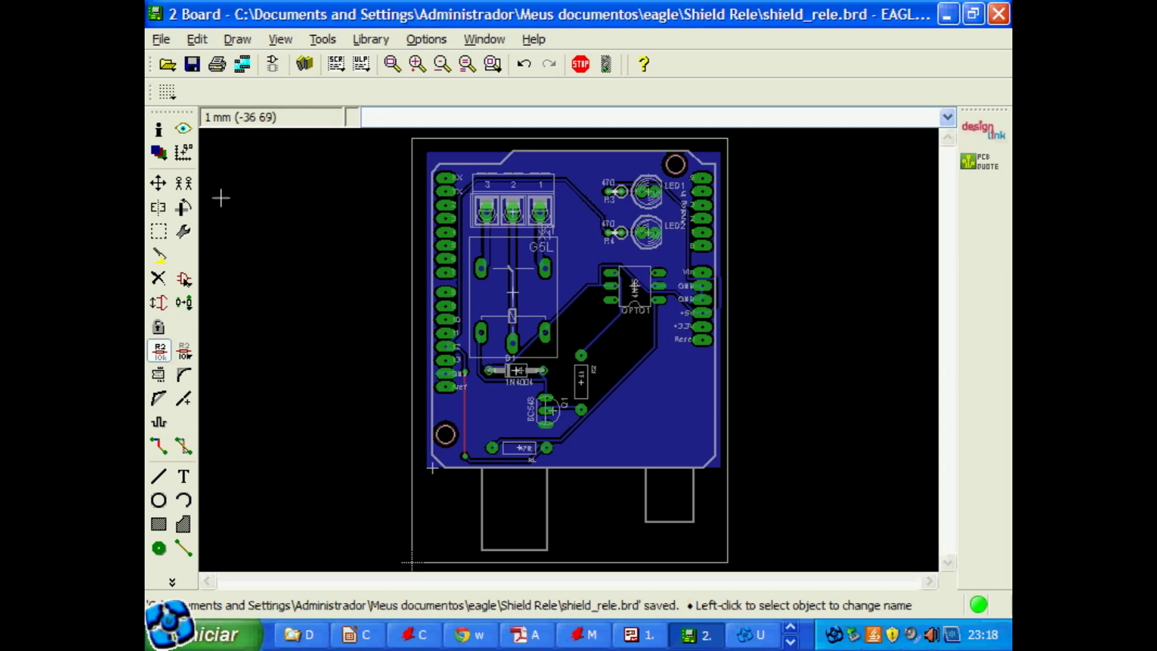
pyautogui.click(160, 153)
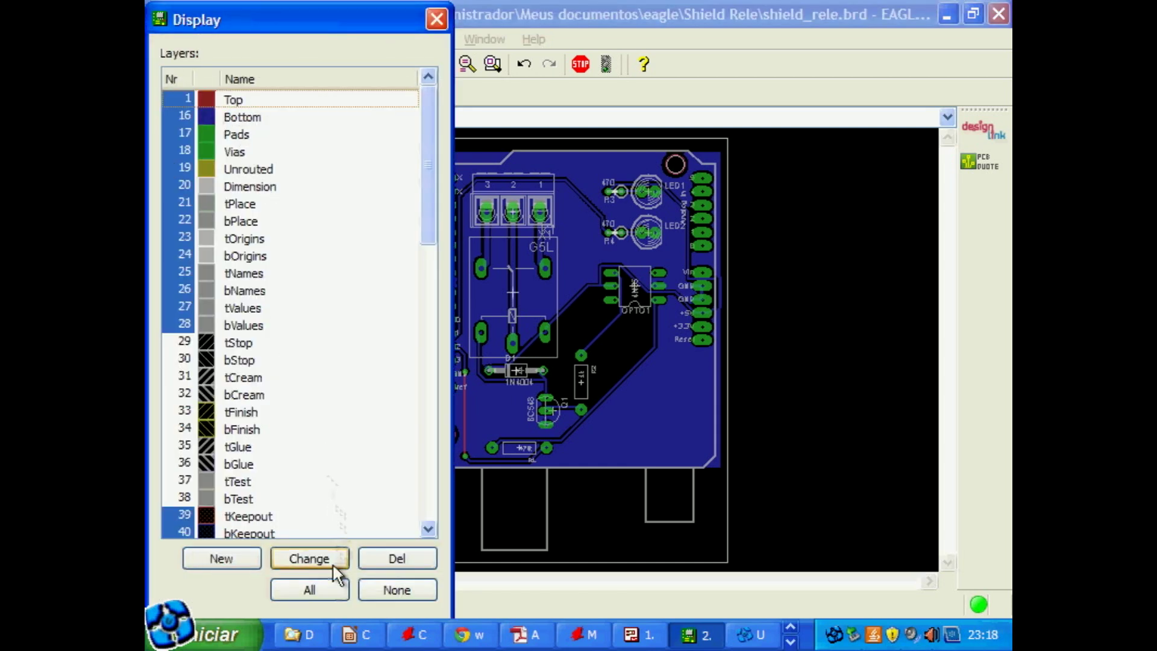
pyautogui.click(393, 588)
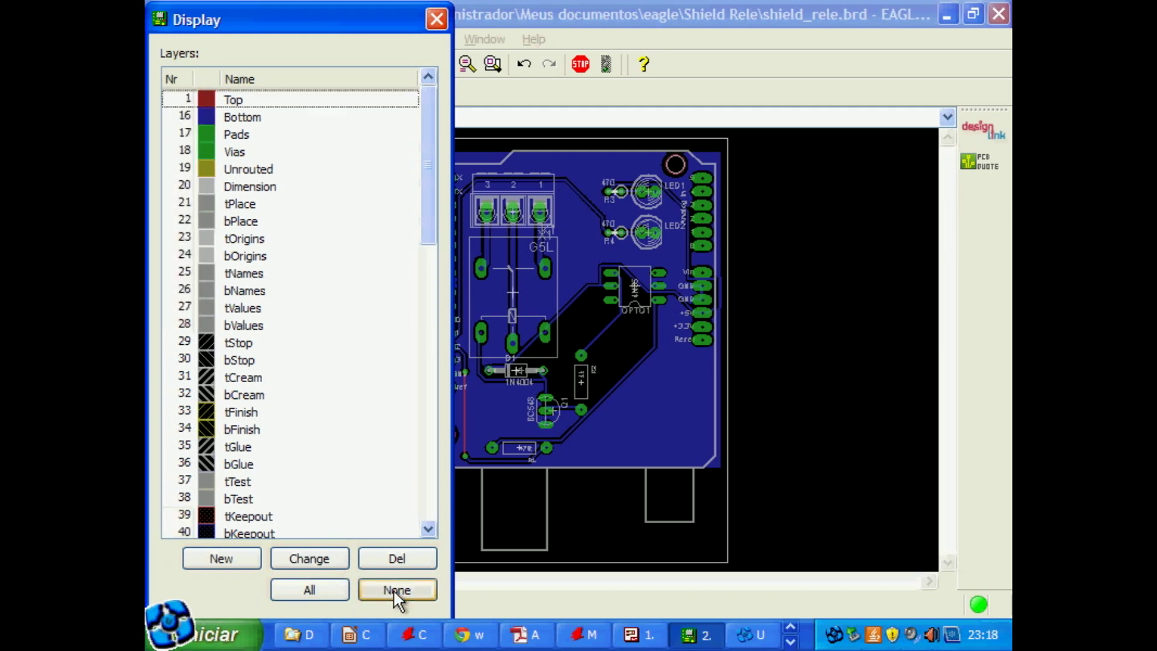
pyautogui.moveTo(357, 18); pyautogui.dragTo(371, 47)
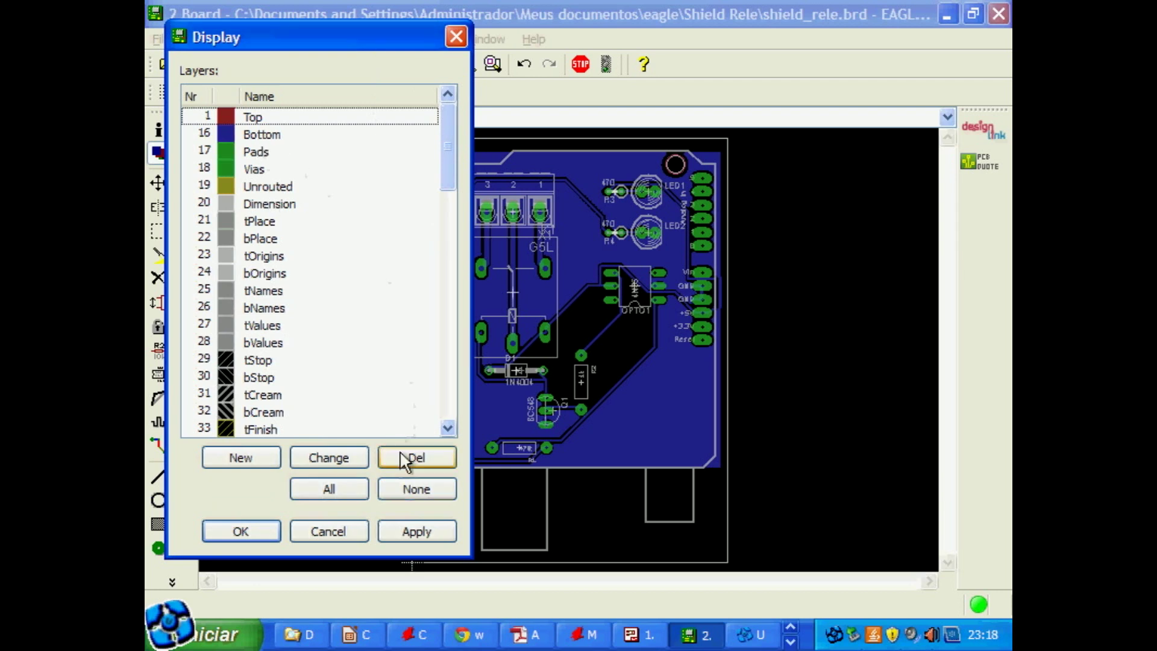
pyautogui.click(203, 134)
pyautogui.click(202, 150)
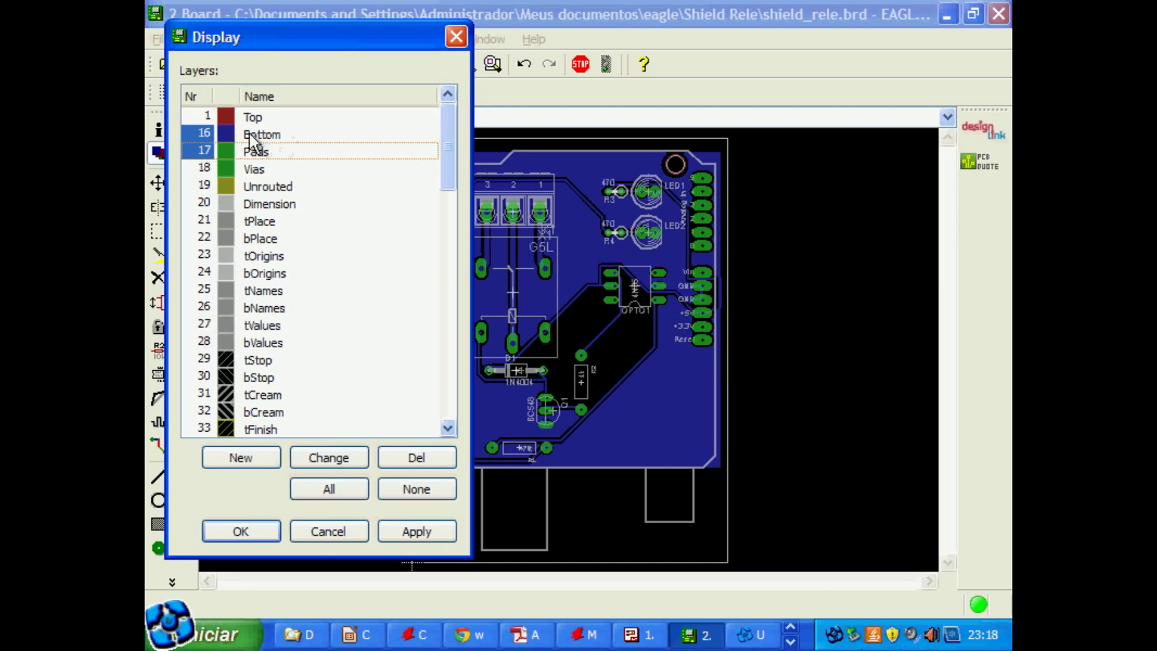
pyautogui.click(414, 529)
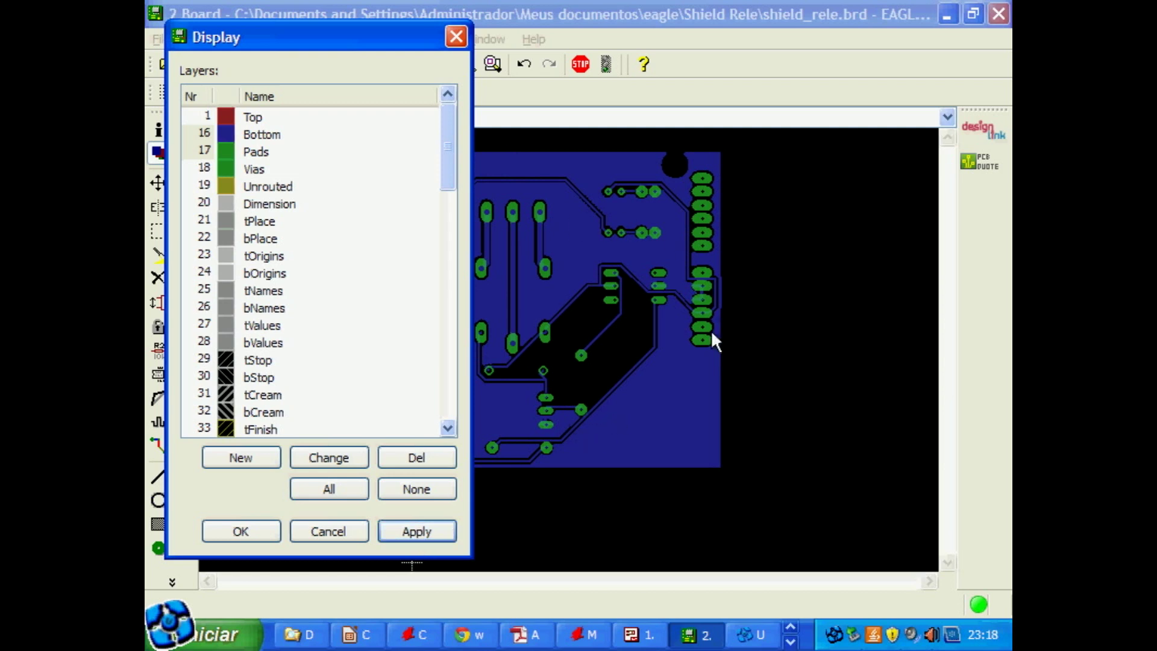
pyautogui.click(236, 532)
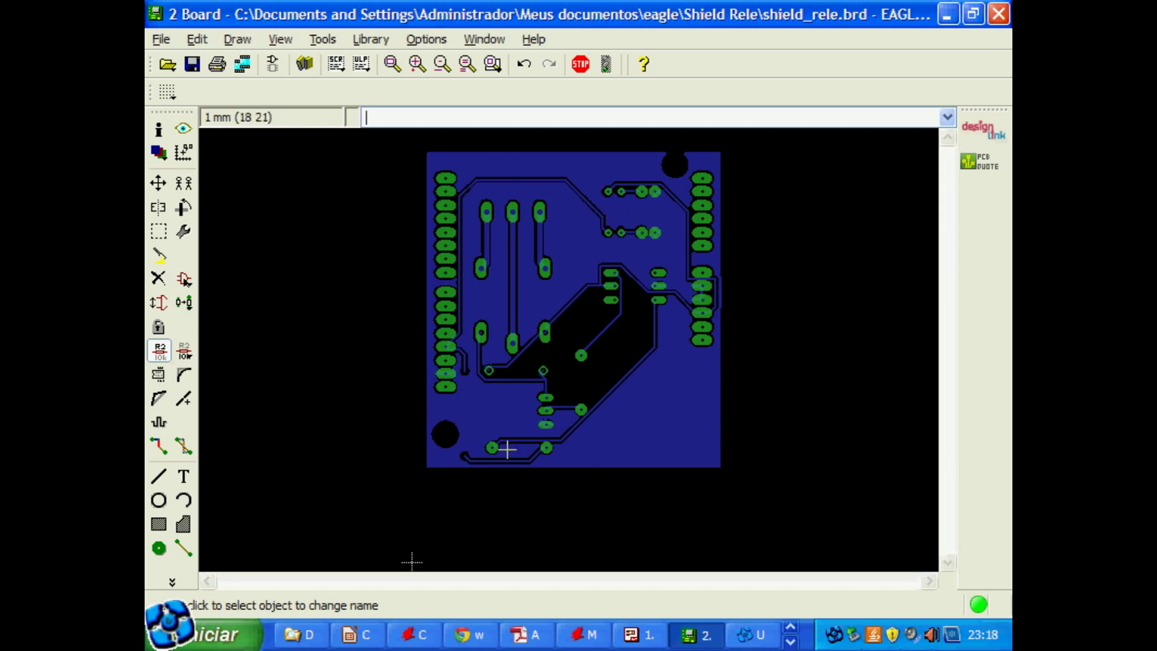
# Save the board file again with only the bottom copper and pads displayed
pyautogui.click(193, 64)
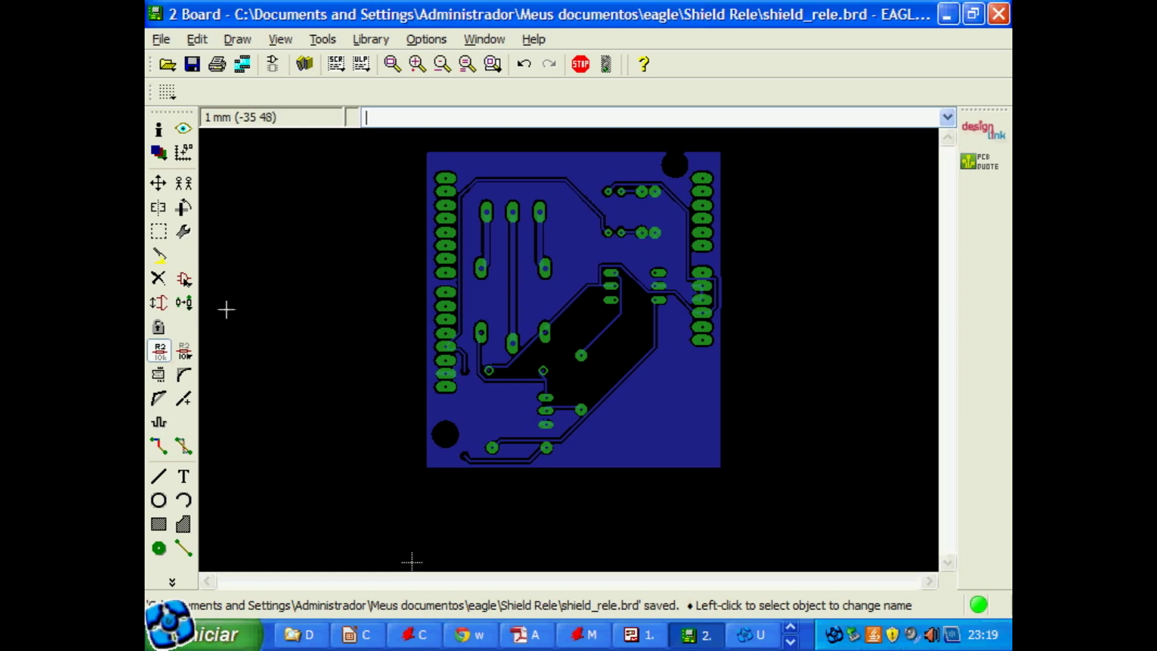
pyautogui.hotkey('ctrl', 's')
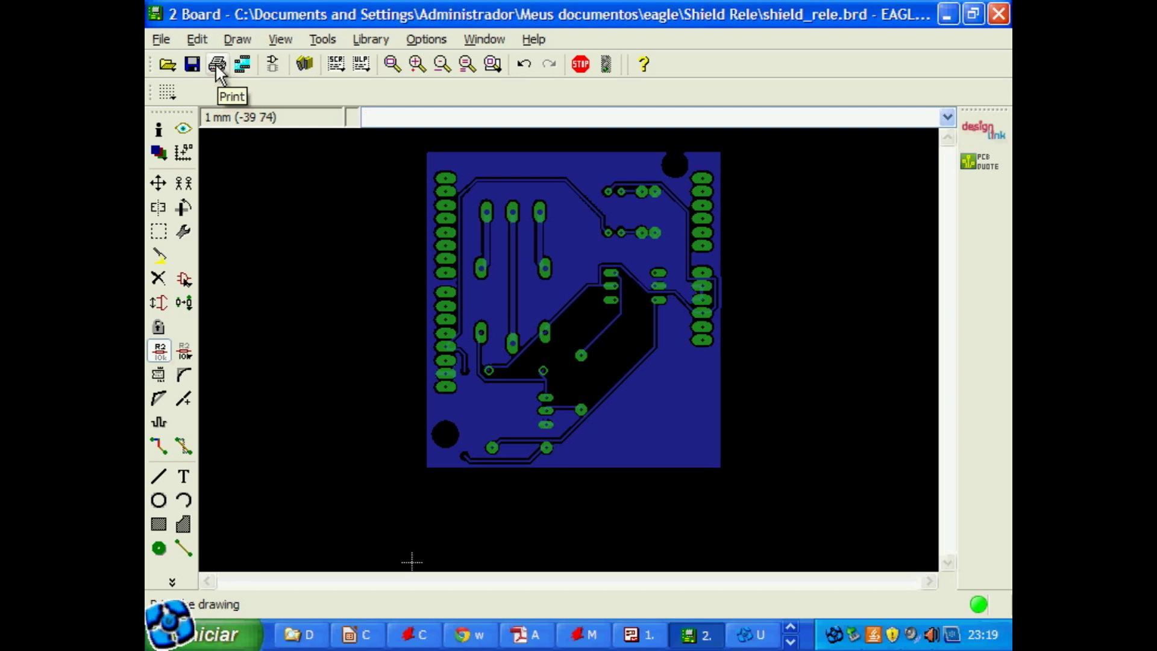
pyautogui.hotkey('ctrl', 's')
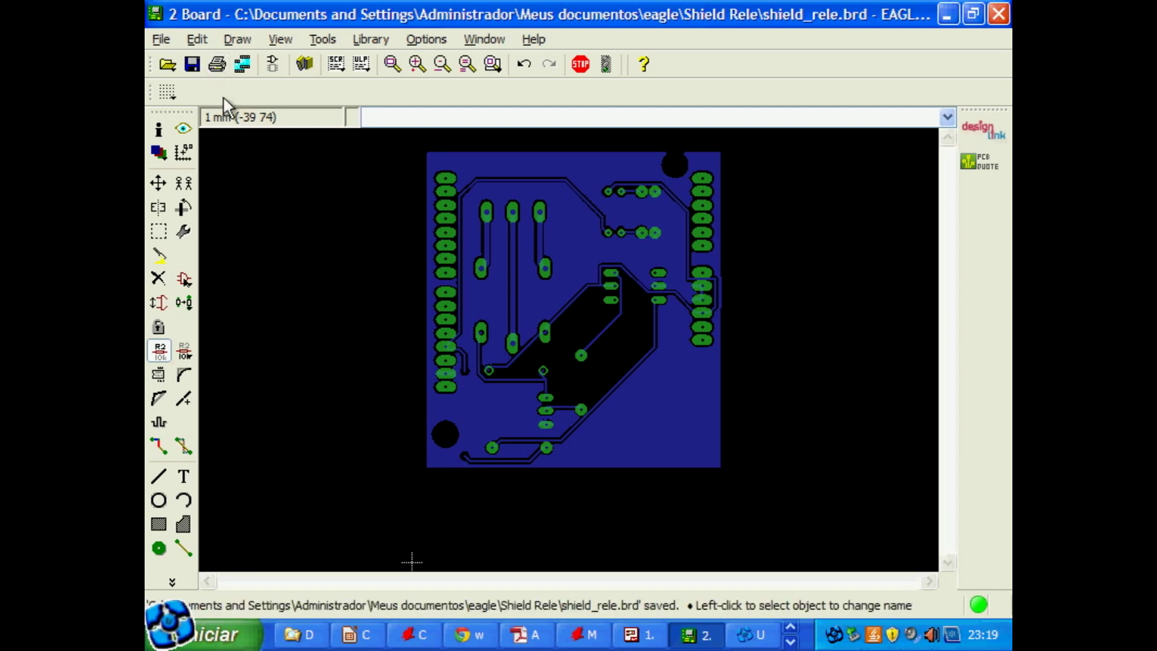
# Set up an image export of the board as placa_shield_rele_transp.png in the Shield Rele folder
pyautogui.click(160, 39)
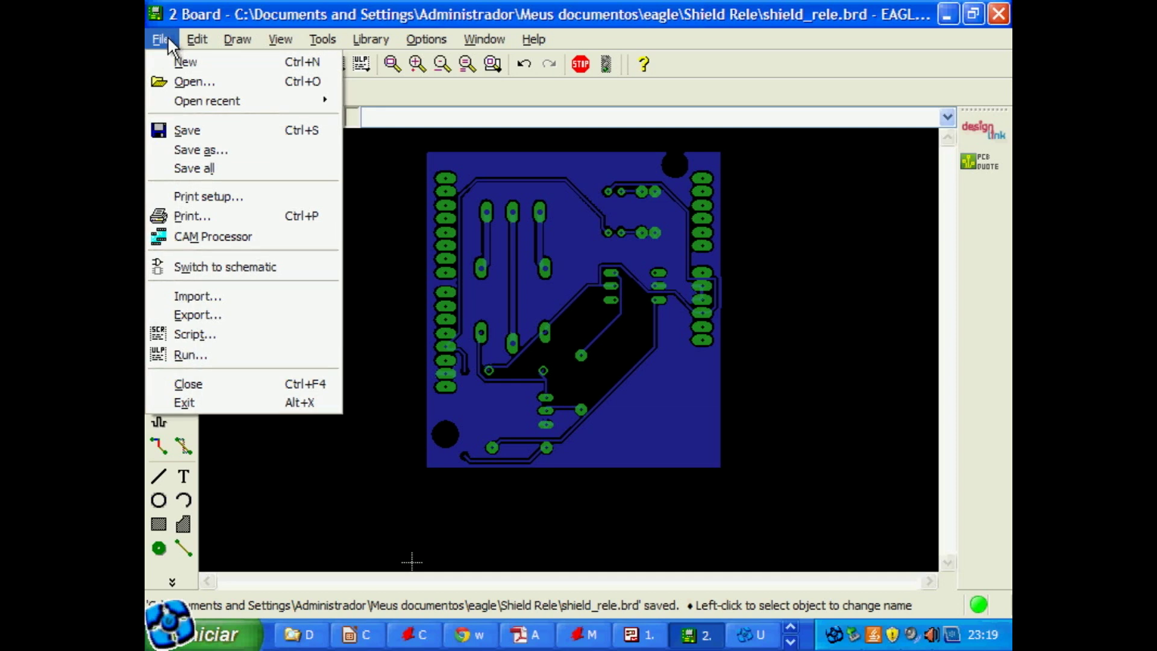
pyautogui.click(186, 314)
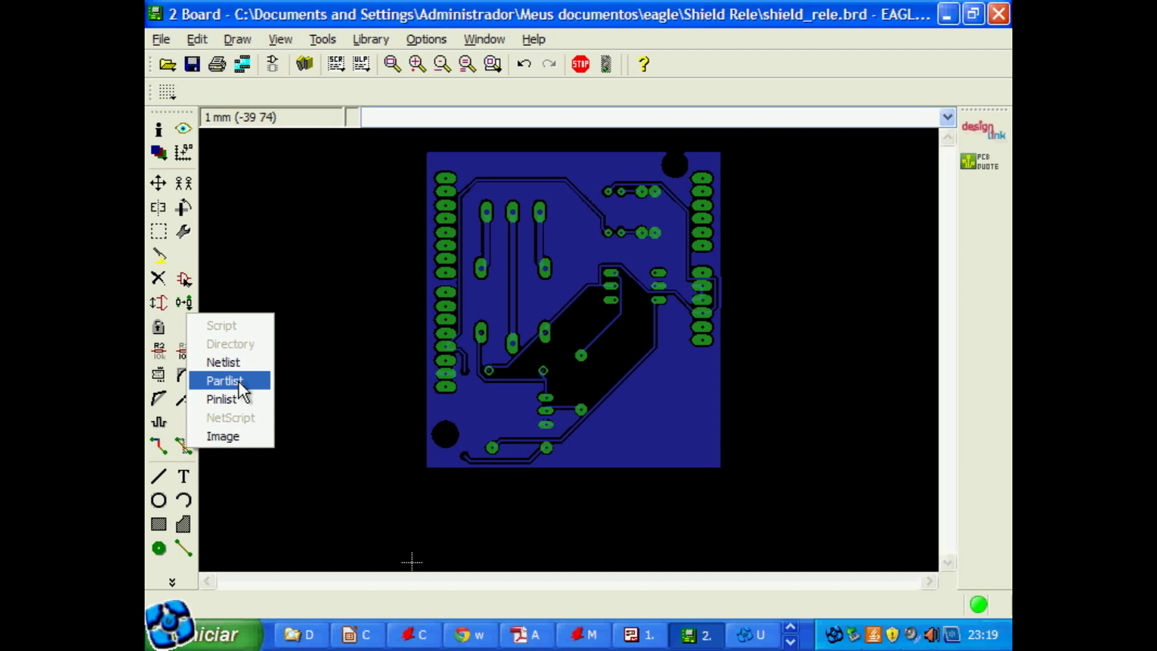
pyautogui.click(229, 436)
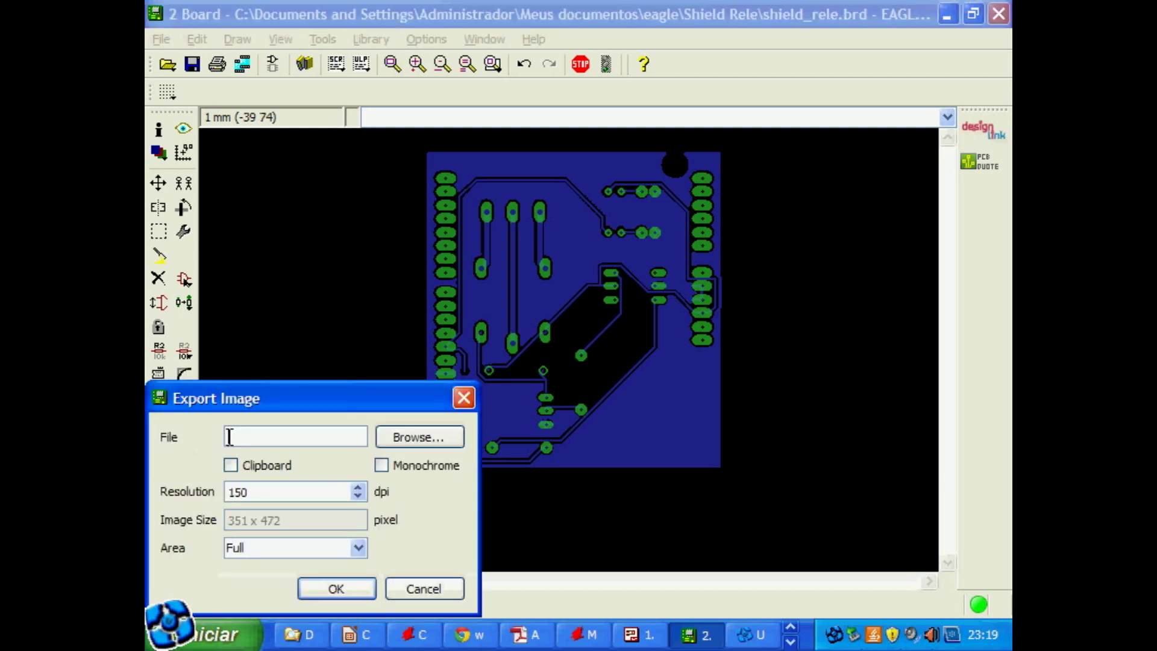
pyautogui.moveTo(248, 401); pyautogui.dragTo(334, 205)
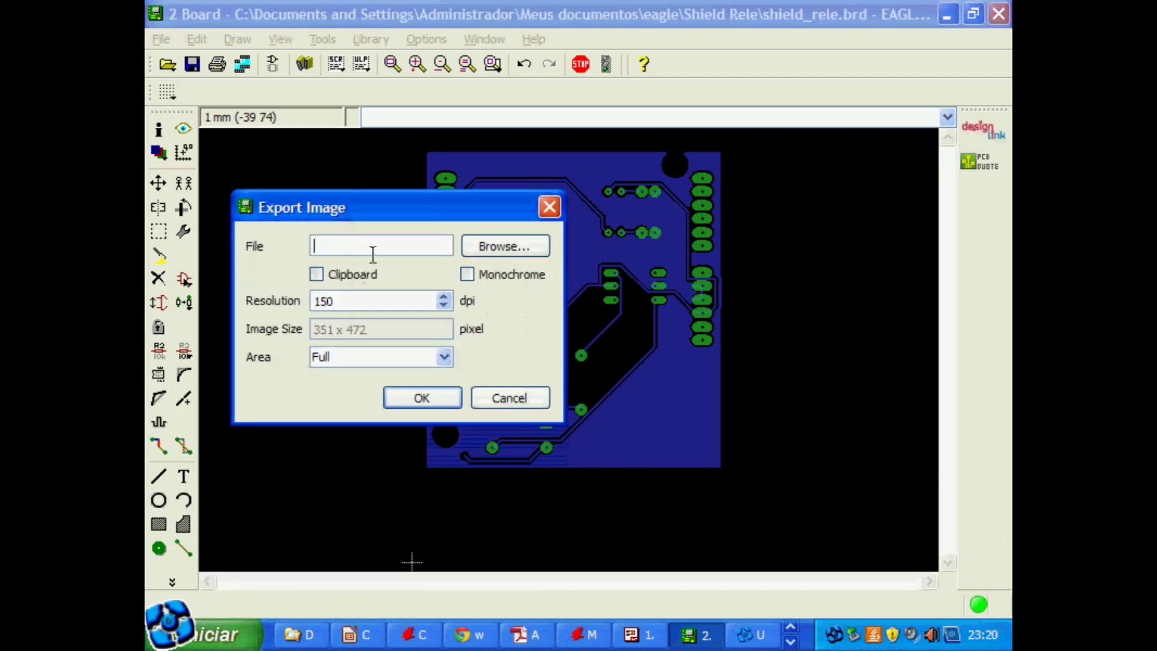
pyautogui.click(488, 246)
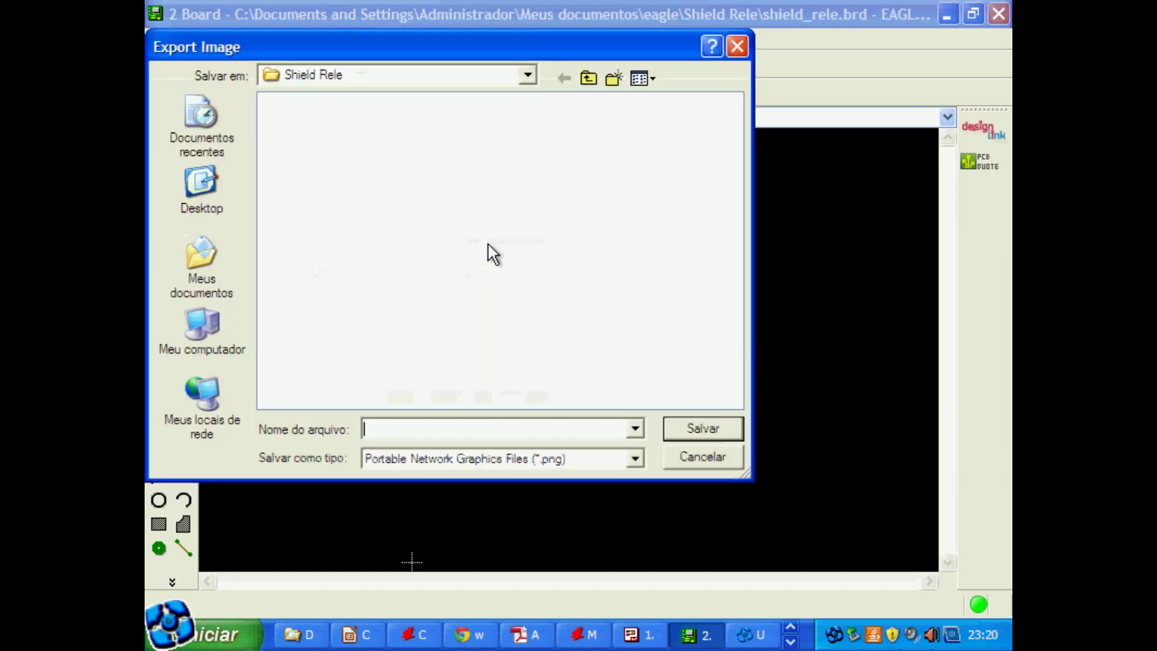
pyautogui.click(349, 76)
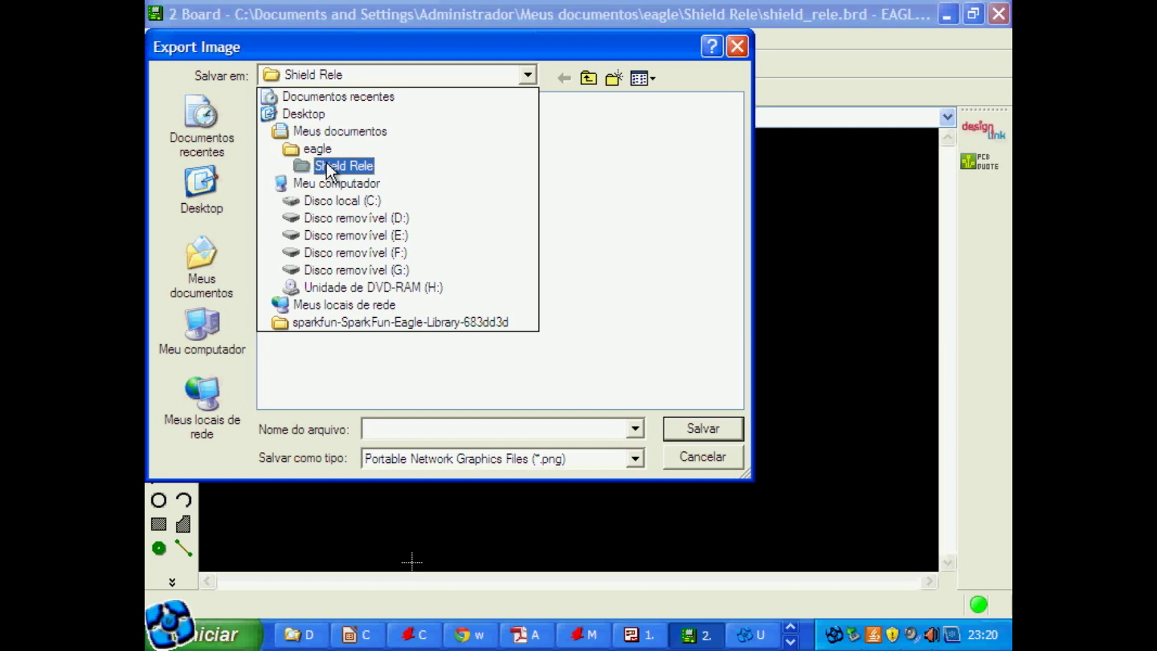
pyautogui.click(330, 72)
pyautogui.click(419, 428)
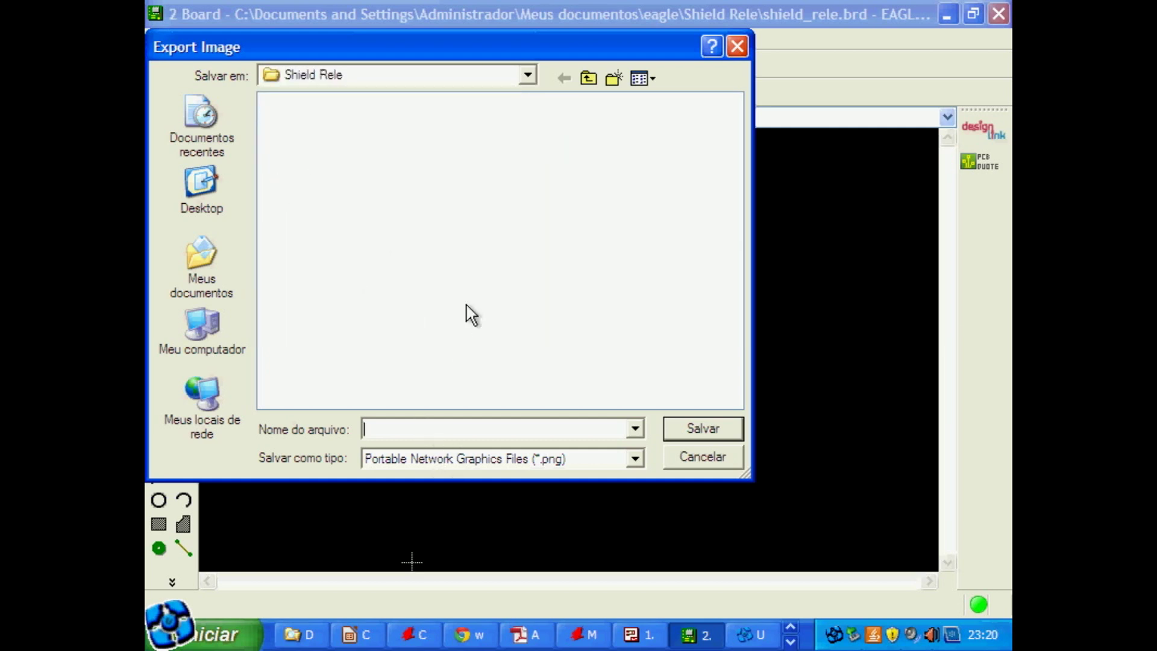
pyautogui.write('placa_shileld_rele_tranpare')
pyautogui.press('BackSpace')
pyautogui.press('BackSpace')
pyautogui.press('BackSpace')
pyautogui.press('BackSpace')
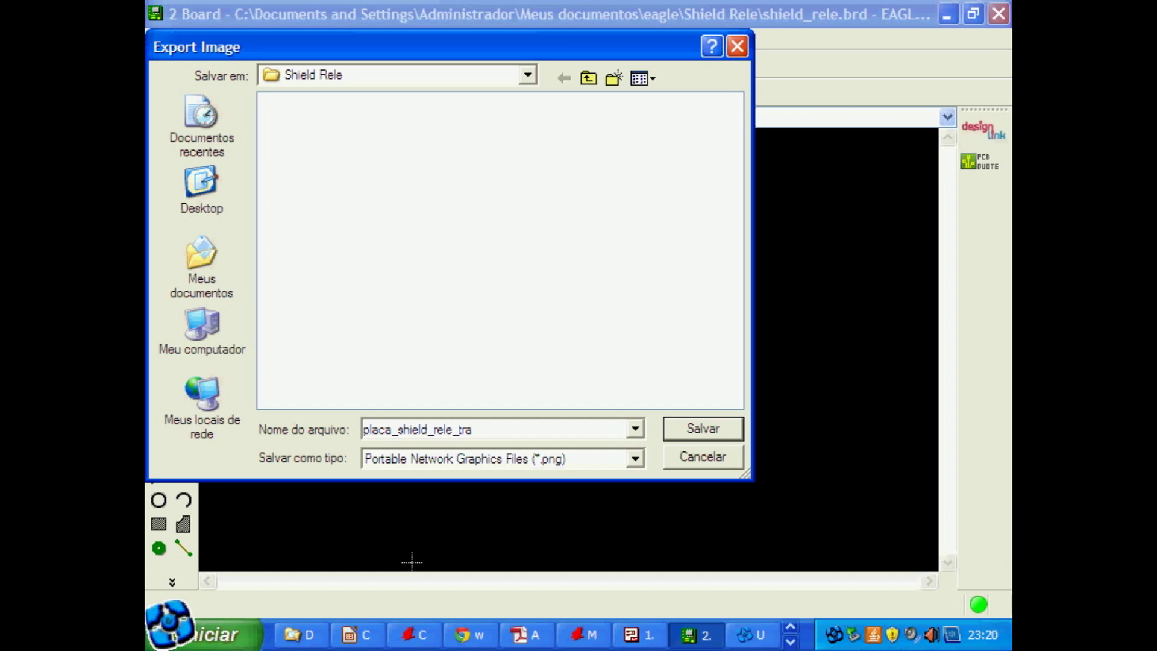
pyautogui.write('nsp')
pyautogui.click(696, 425)
pyautogui.moveTo(344, 246); pyautogui.dragTo(451, 246)
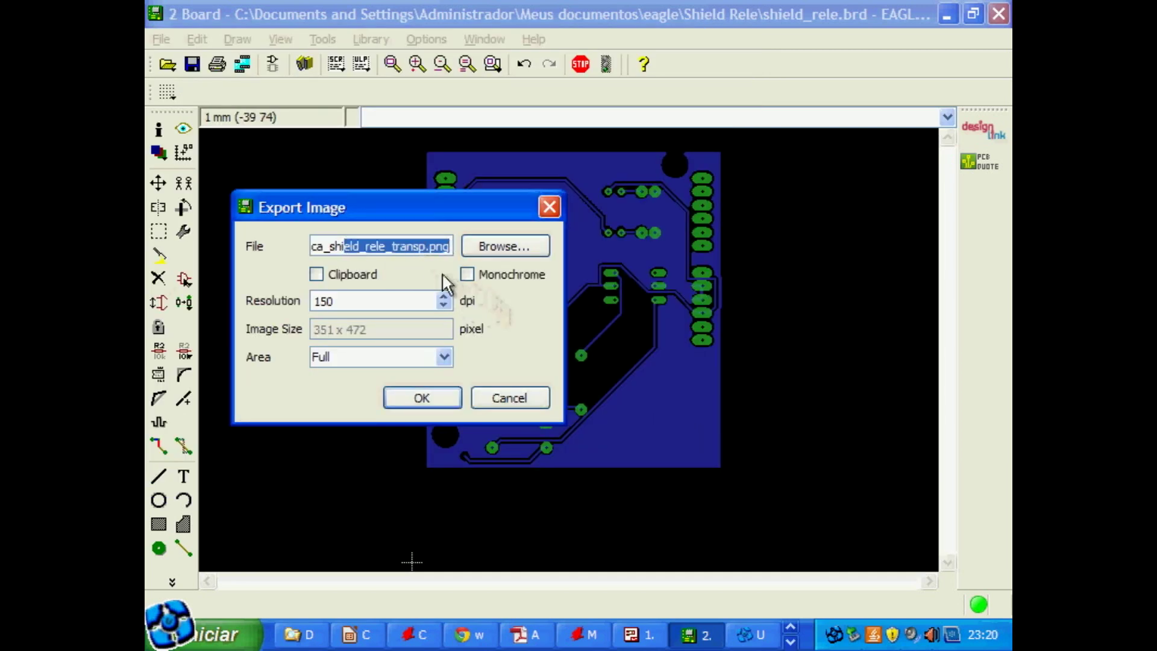
pyautogui.click(429, 246)
# Make the image export monochrome at 1200 dpi over the full area, and run it
pyautogui.click(467, 275)
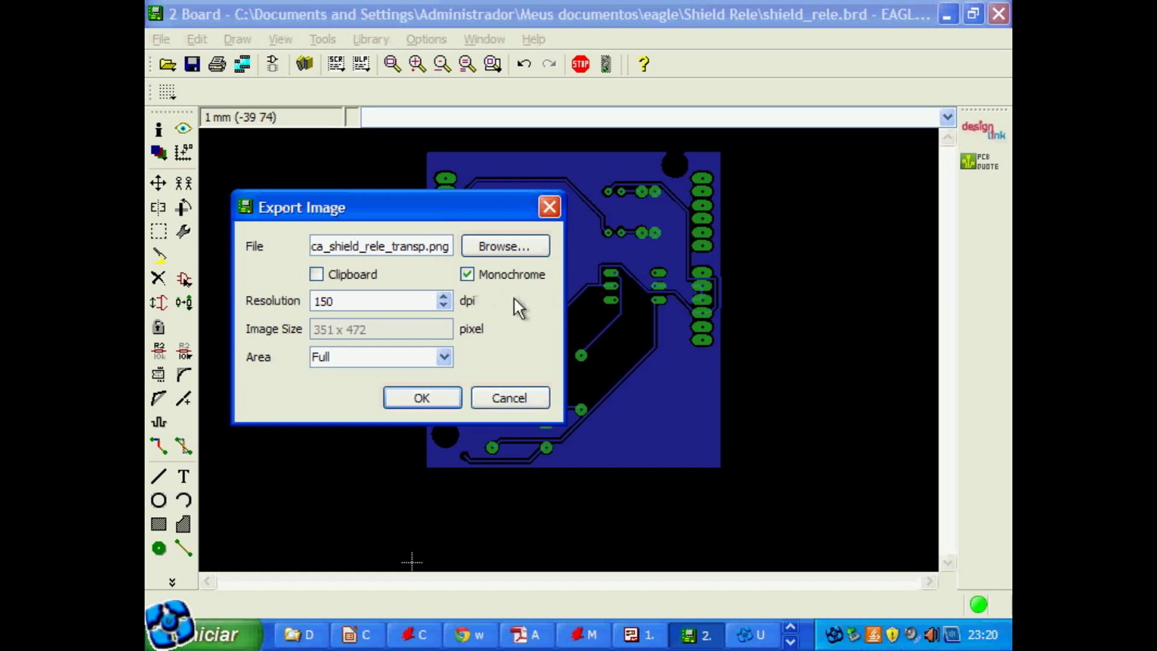
pyautogui.moveTo(353, 299); pyautogui.dragTo(297, 301)
pyautogui.write('1200')
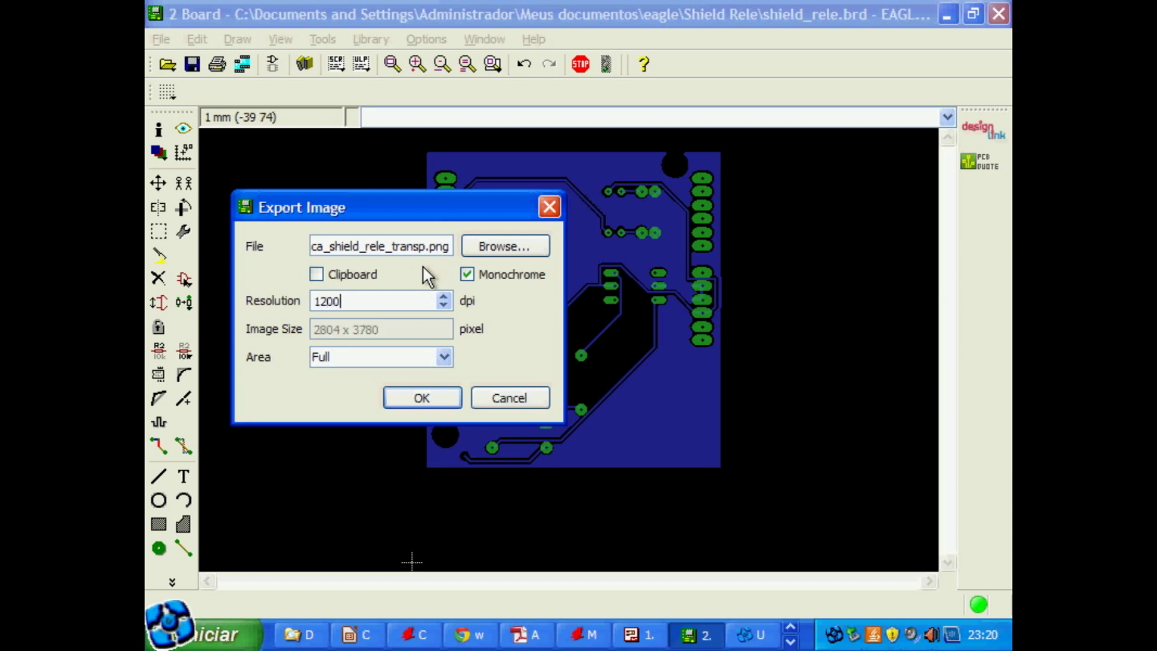
pyautogui.click(424, 394)
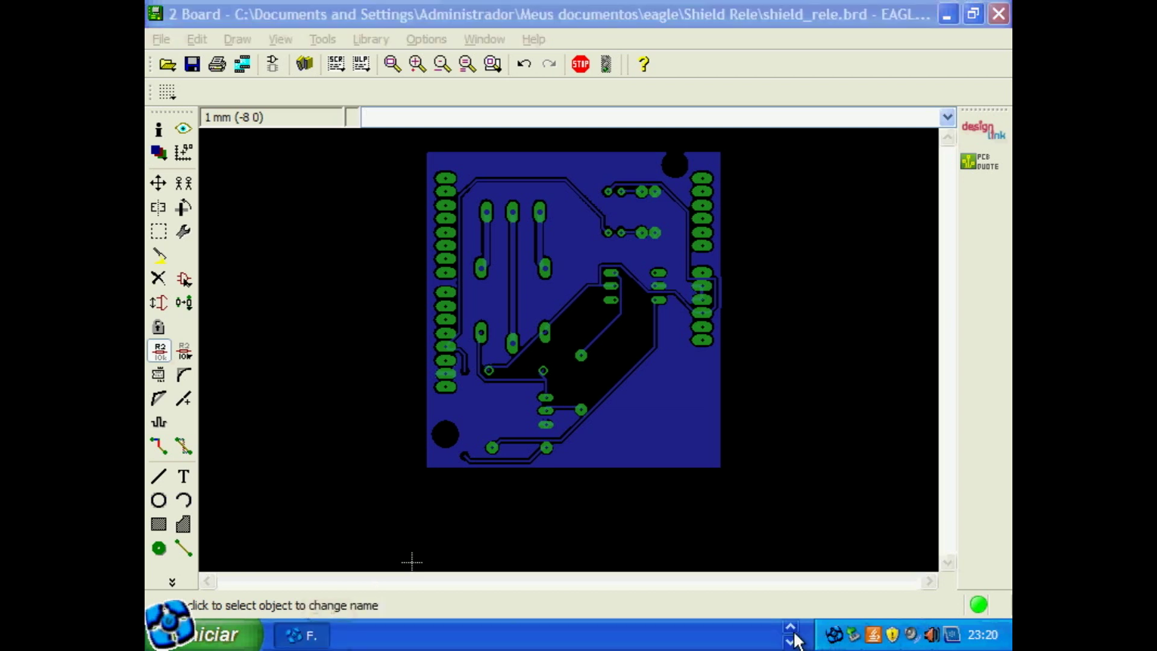
# Switch to Windows Explorer and open placa_shield_rele_transp.png from the Shield Rele folder to inspect the exported artwork
pyautogui.click(313, 638)
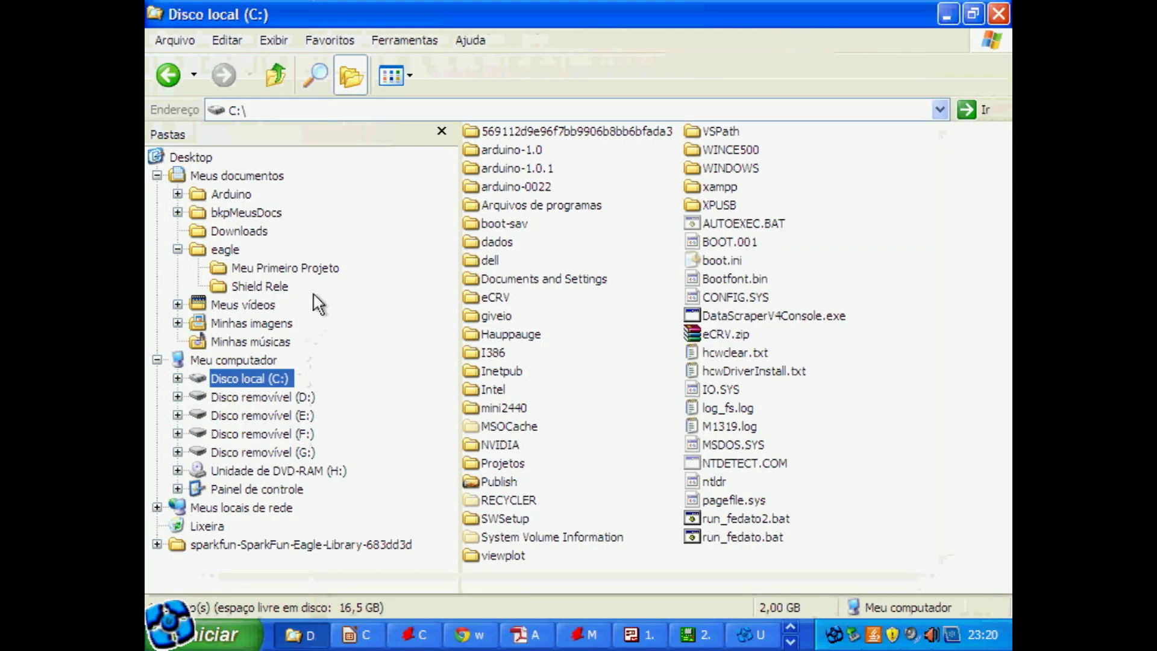
pyautogui.click(260, 286)
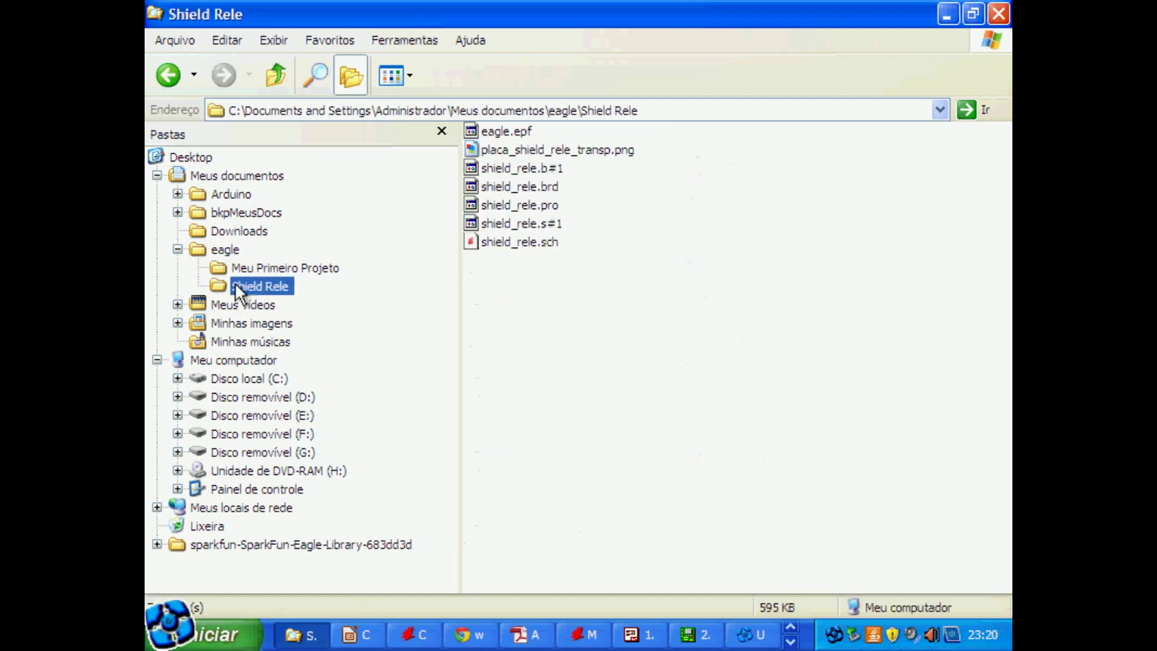
pyautogui.click(540, 149)
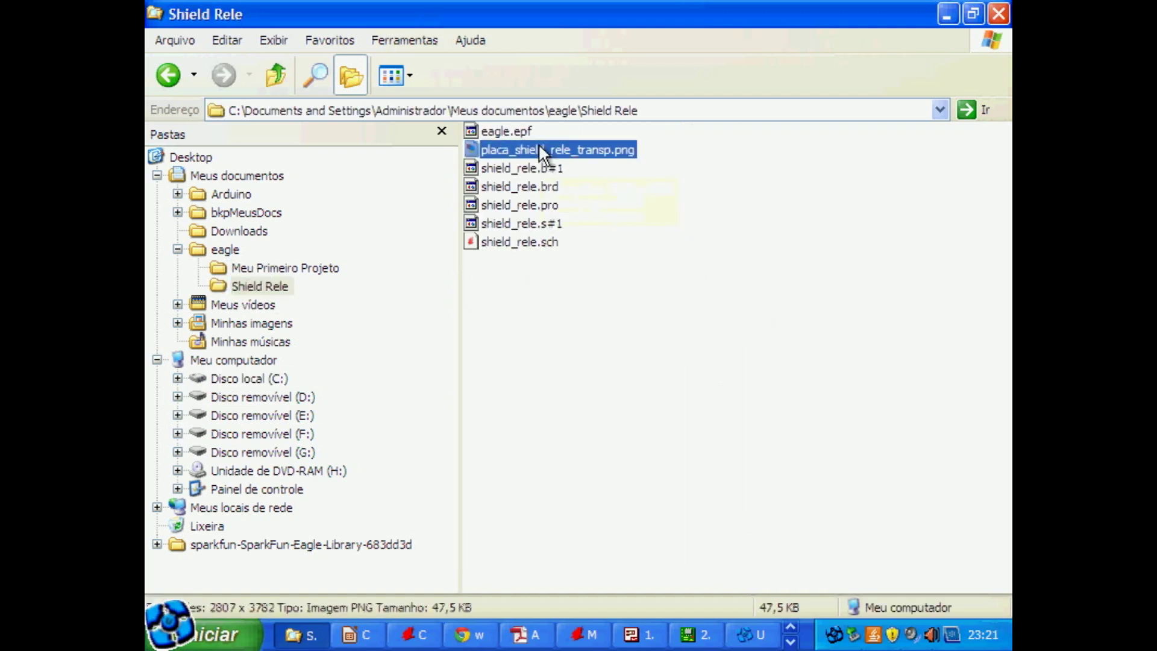
pyautogui.doubleClick(539, 148)
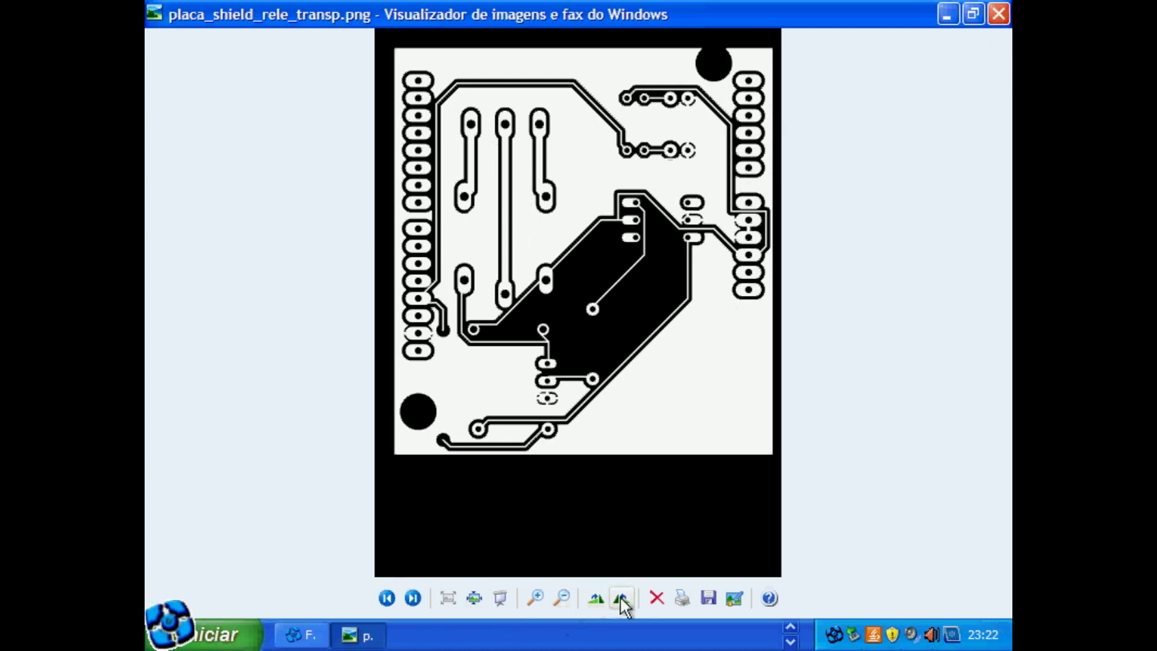
# Preview the image's full-page print layout for the HP LaserJet 1018, cancel the printing wizard, and close the image viewer
pyautogui.click(683, 599)
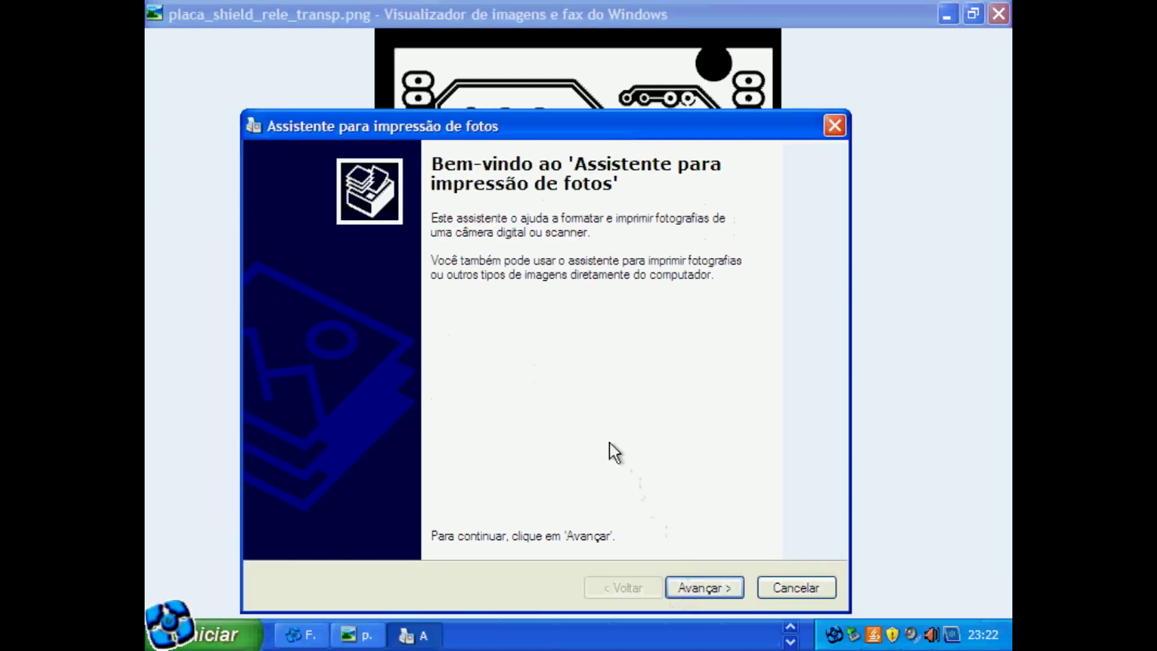
pyautogui.click(698, 585)
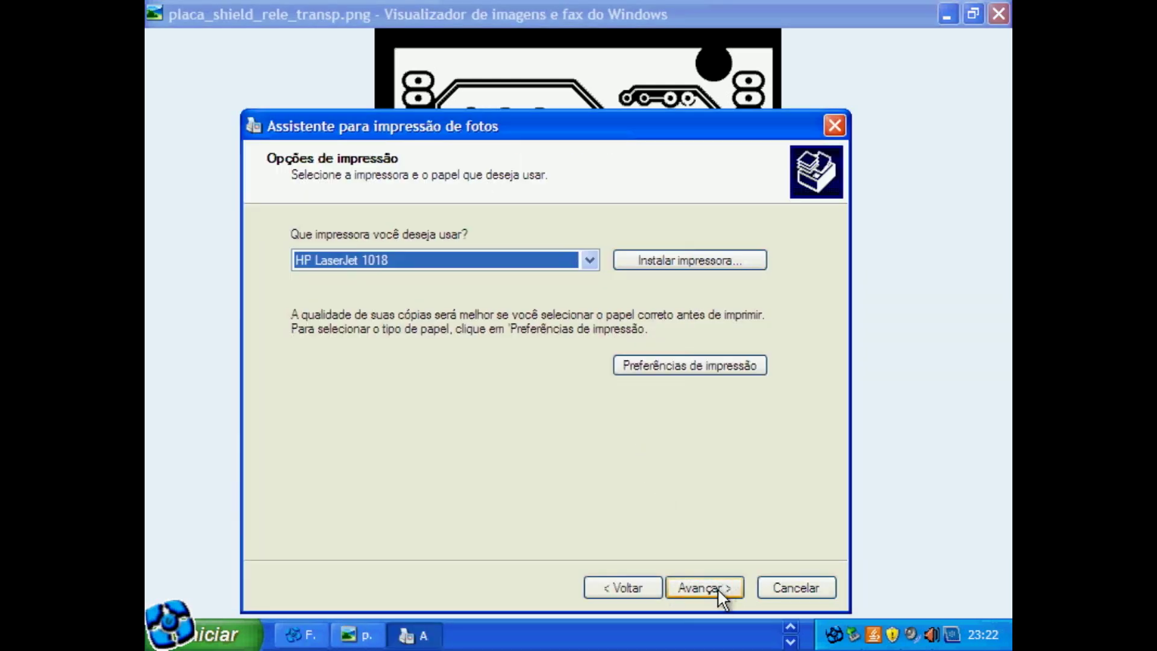
pyautogui.click(718, 588)
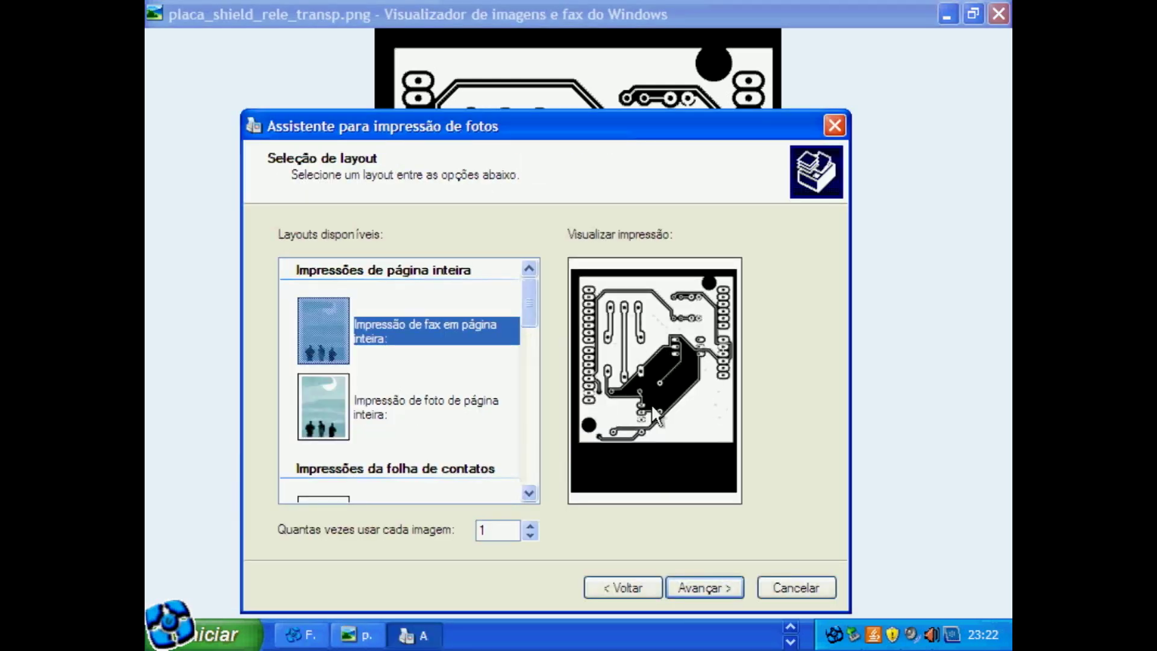
pyautogui.click(798, 583)
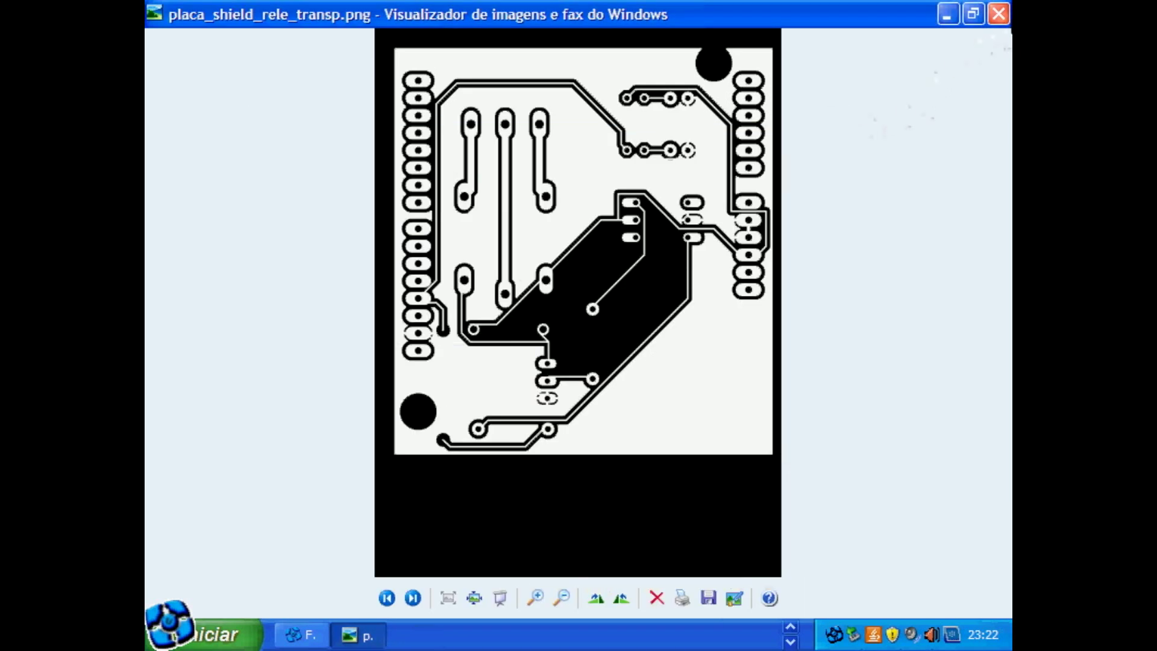
pyautogui.click(998, 13)
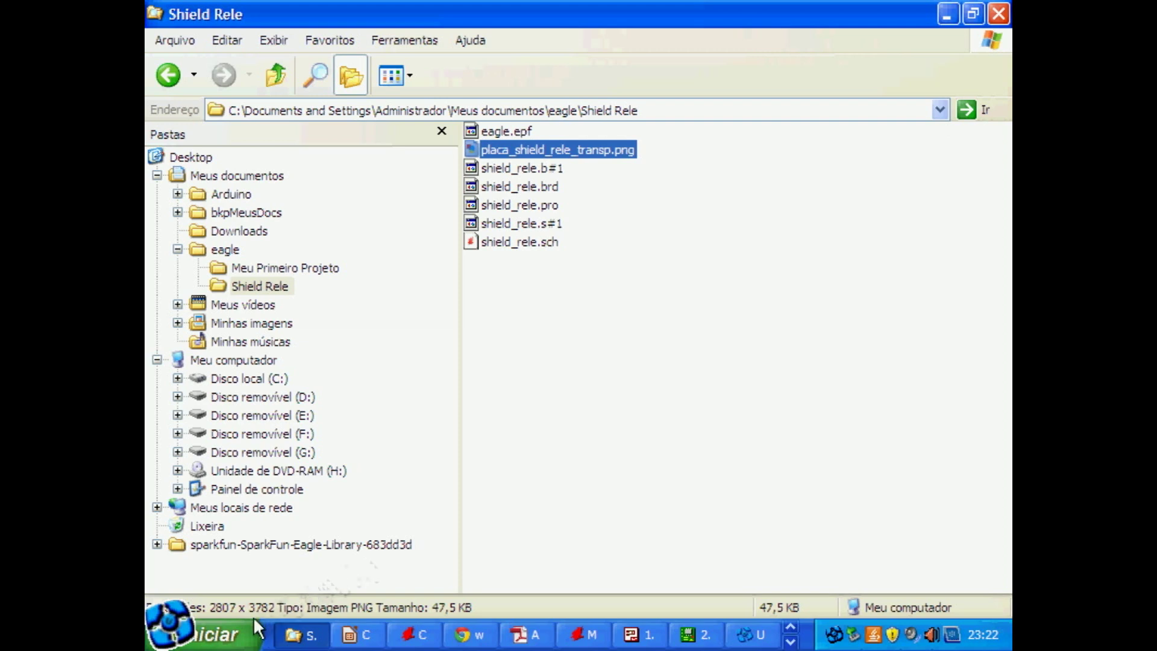
# Start a new LibreOffice Writer document and begin inserting a picture from a file
pyautogui.click(238, 634)
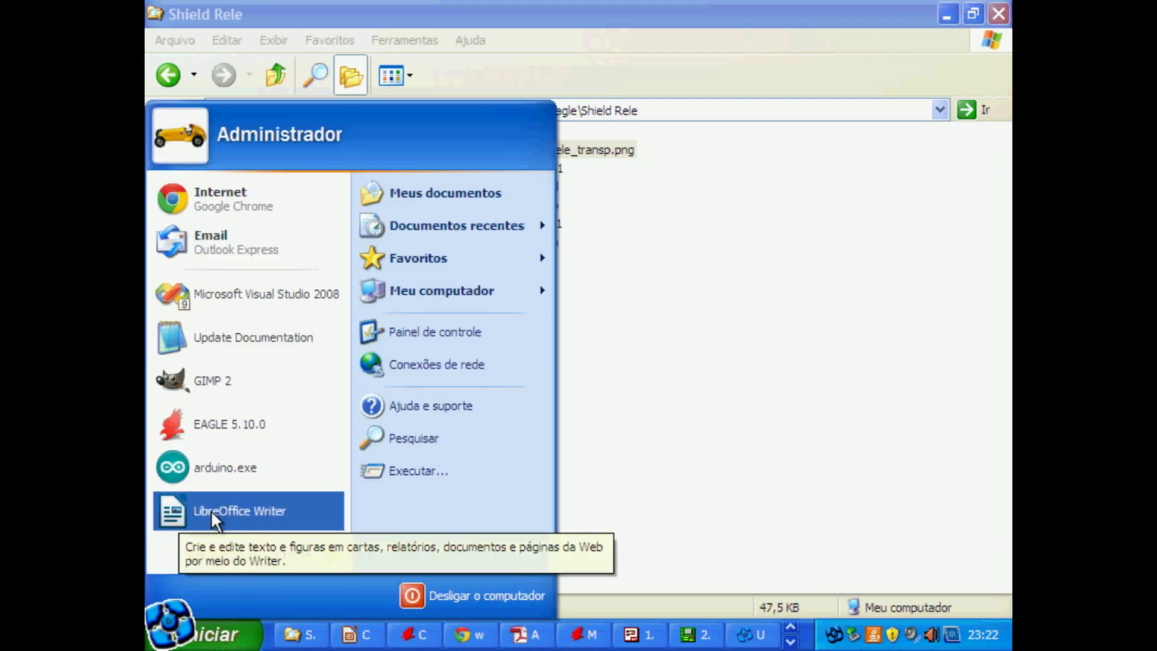
pyautogui.click(258, 511)
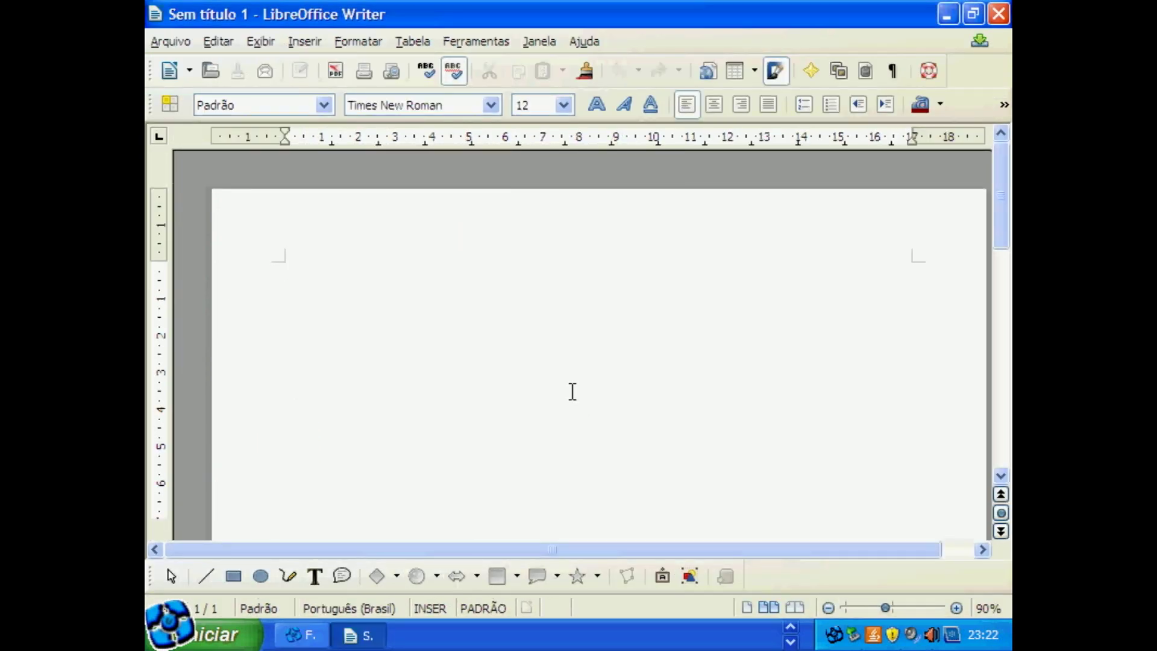
pyautogui.click(303, 42)
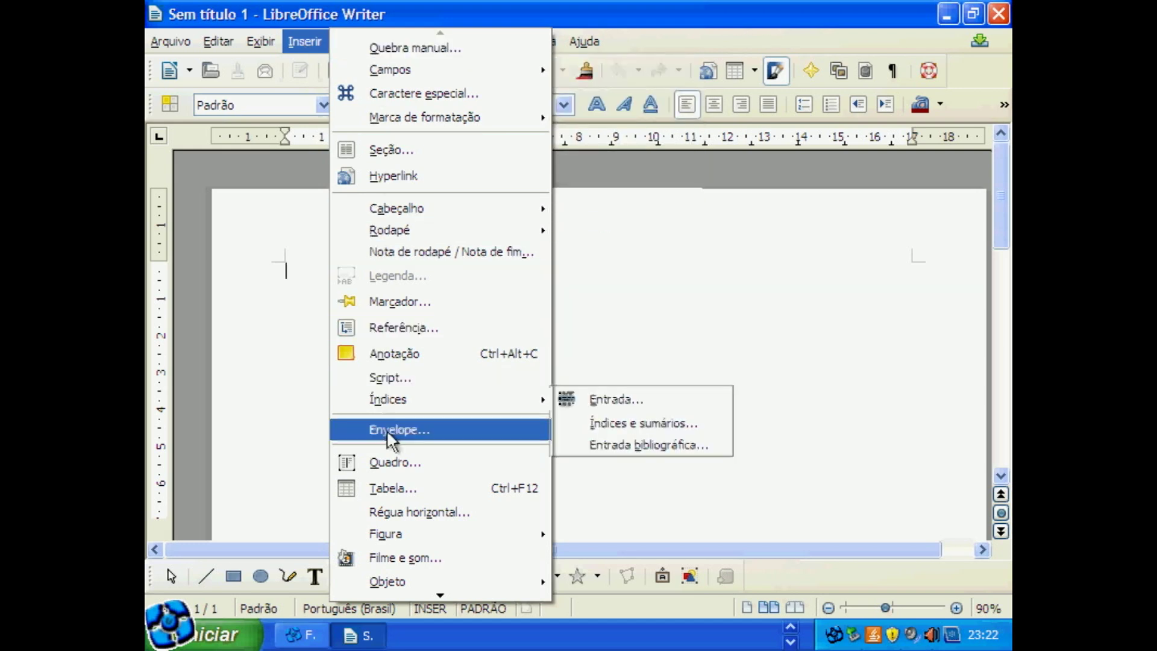
pyautogui.moveTo(417, 530)
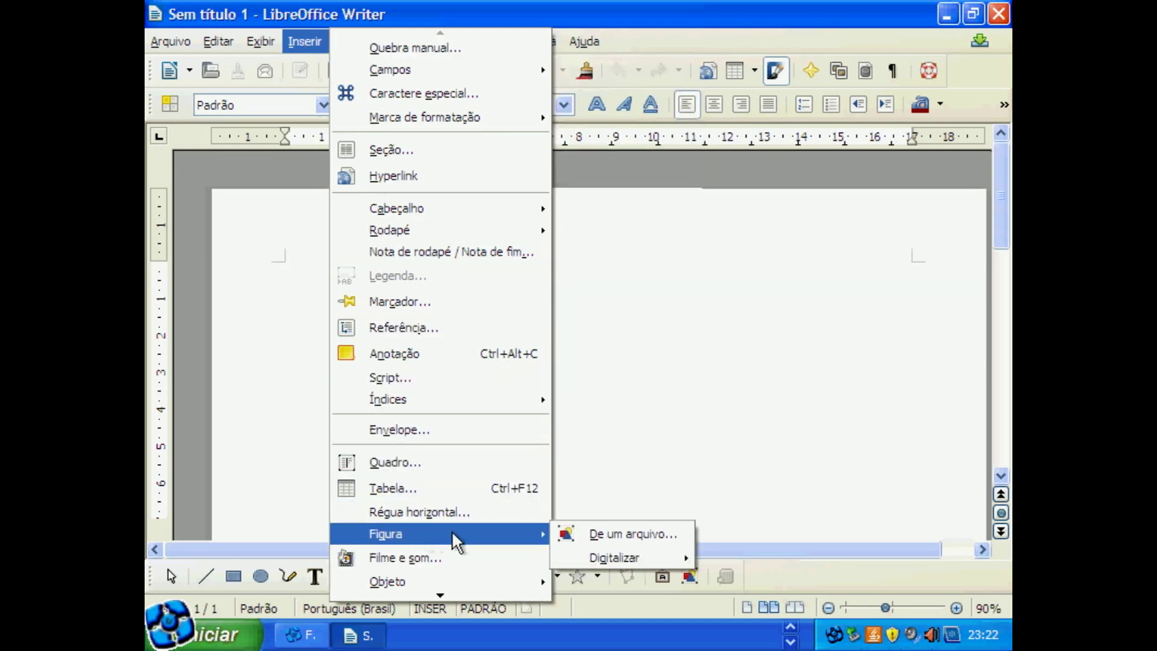
pyautogui.click(614, 530)
# Insert placa_shield_rele_transp.png from the eagle\Shield Rele folder in Meus documentos and move the picture against the page's left margin
pyautogui.click(426, 92)
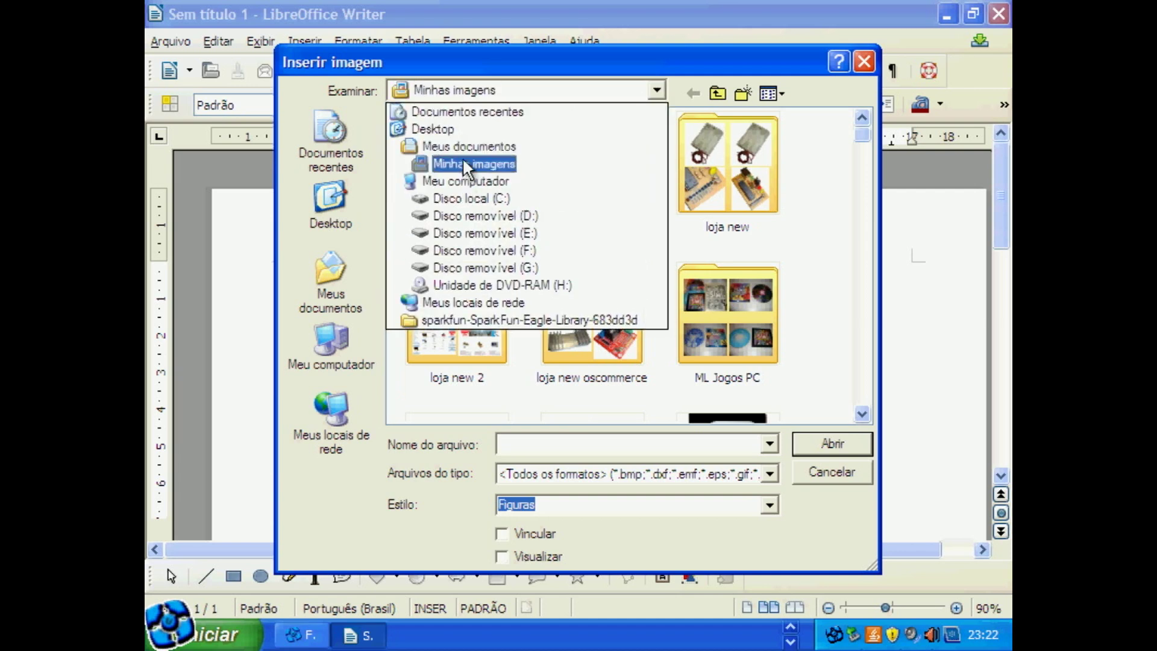
pyautogui.click(469, 147)
pyautogui.doubleClick(425, 173)
pyautogui.doubleClick(425, 137)
pyautogui.click(431, 120)
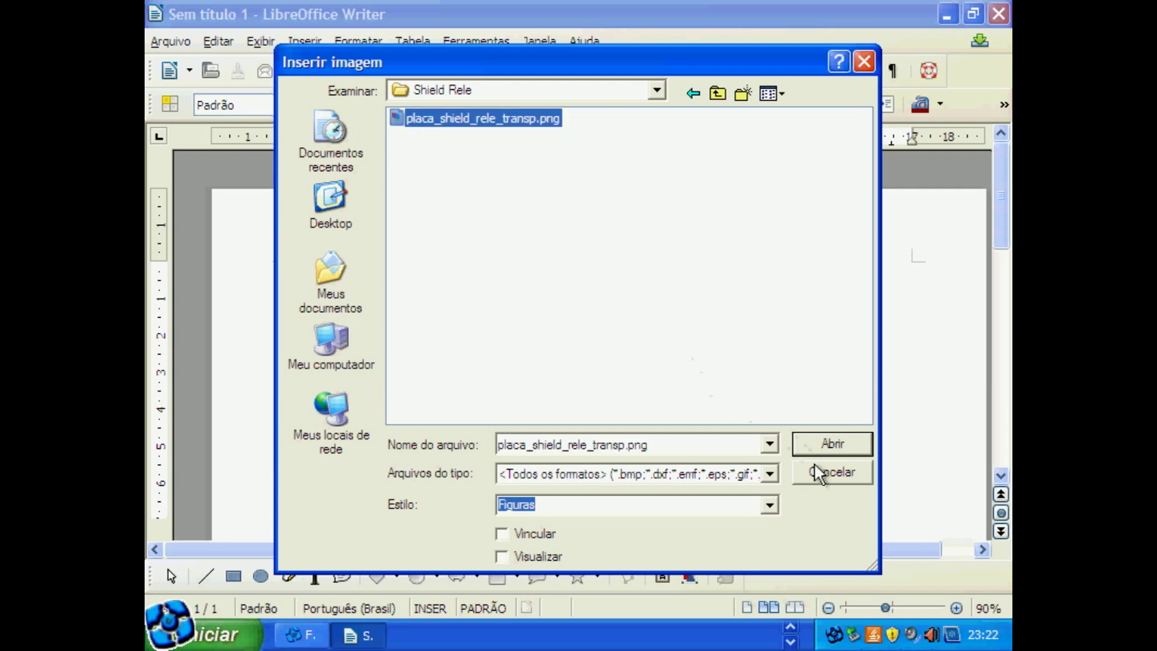
pyautogui.click(837, 444)
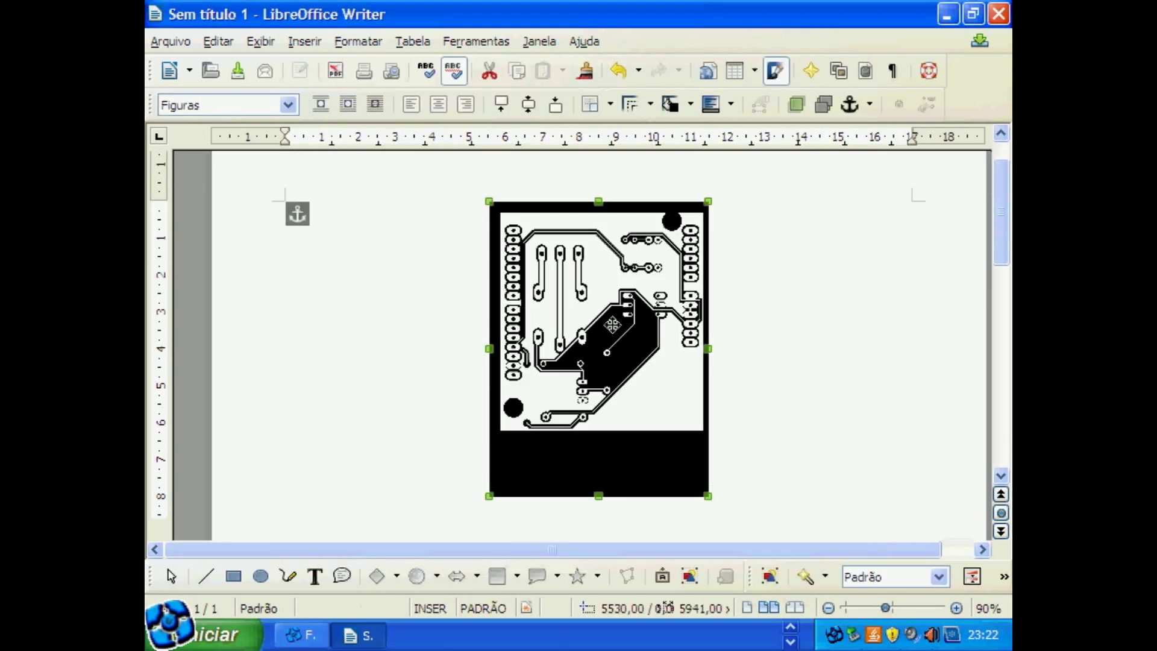
pyautogui.moveTo(601, 300); pyautogui.dragTo(397, 299)
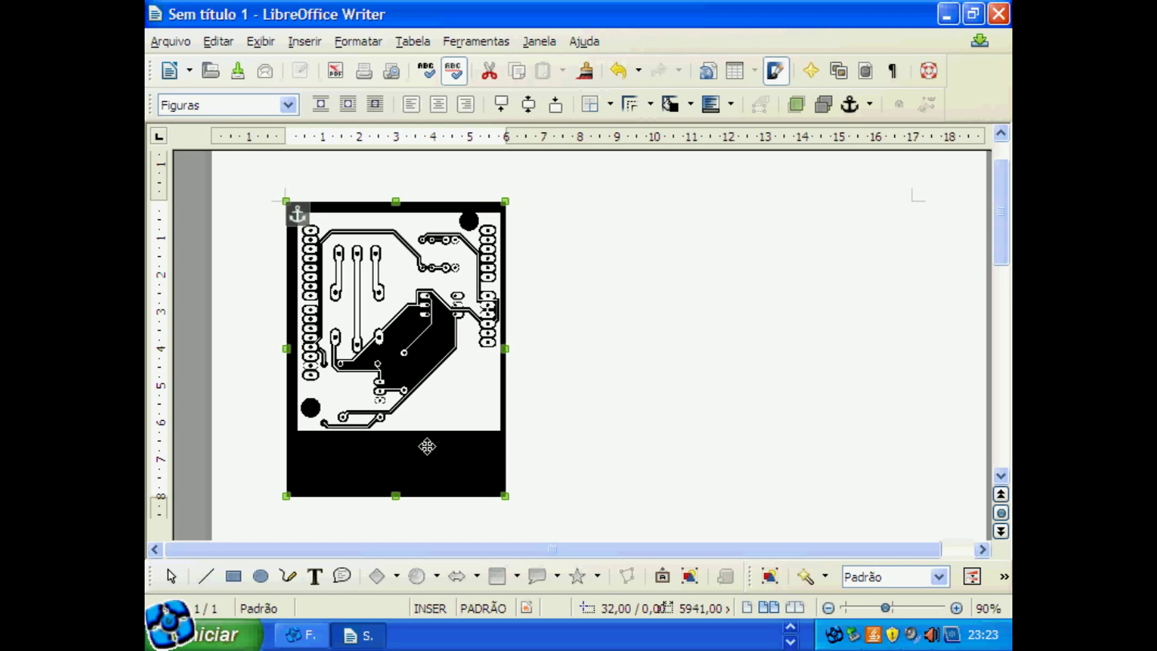
# Switch to the Aula 16 Parte2 presentation in LibreOffice Impress and run its slide show from slide 4 to the Criação da Placa de Circuito slide
pyautogui.click(791, 642)
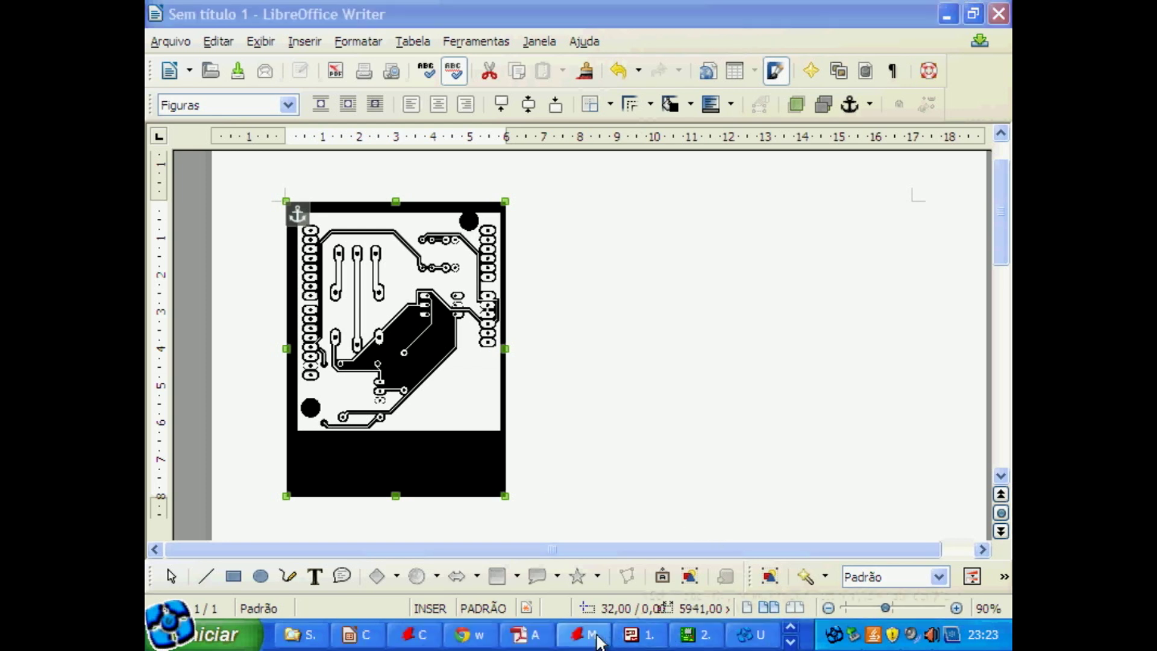
pyautogui.click(360, 634)
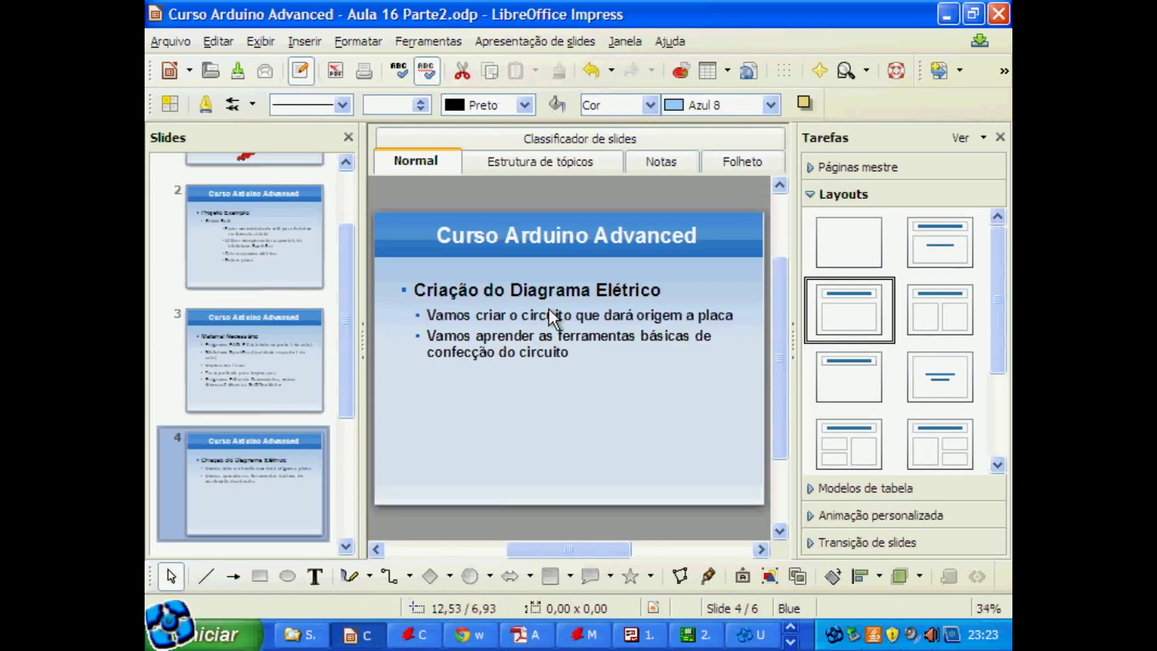
pyautogui.press('F5')
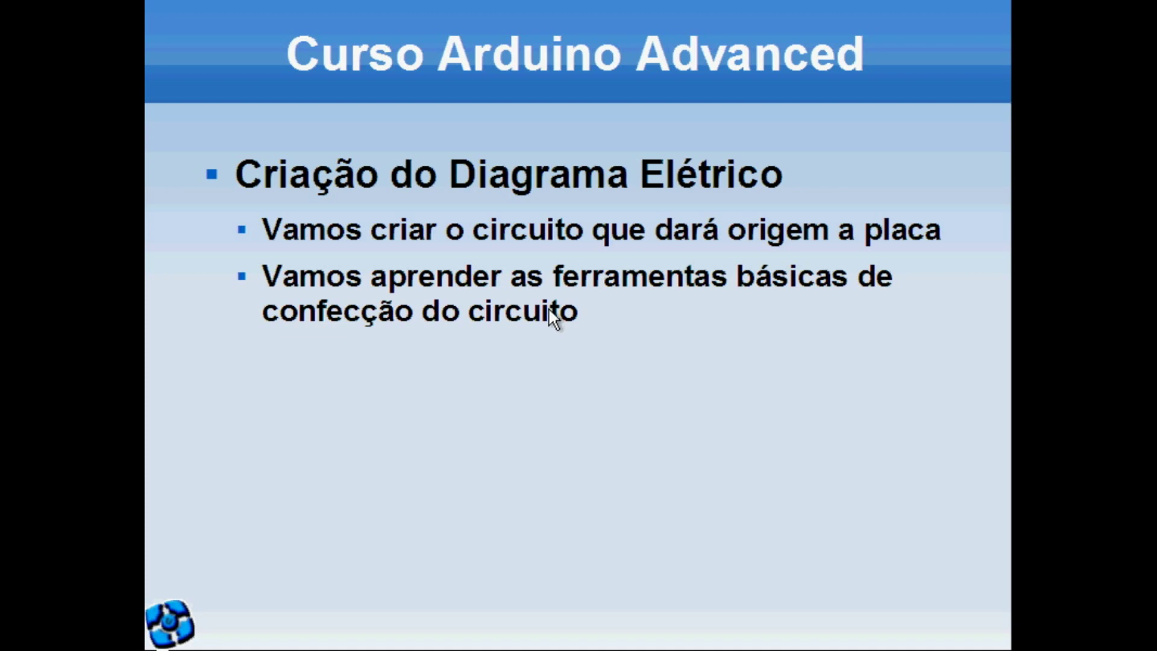
pyautogui.press('Right')
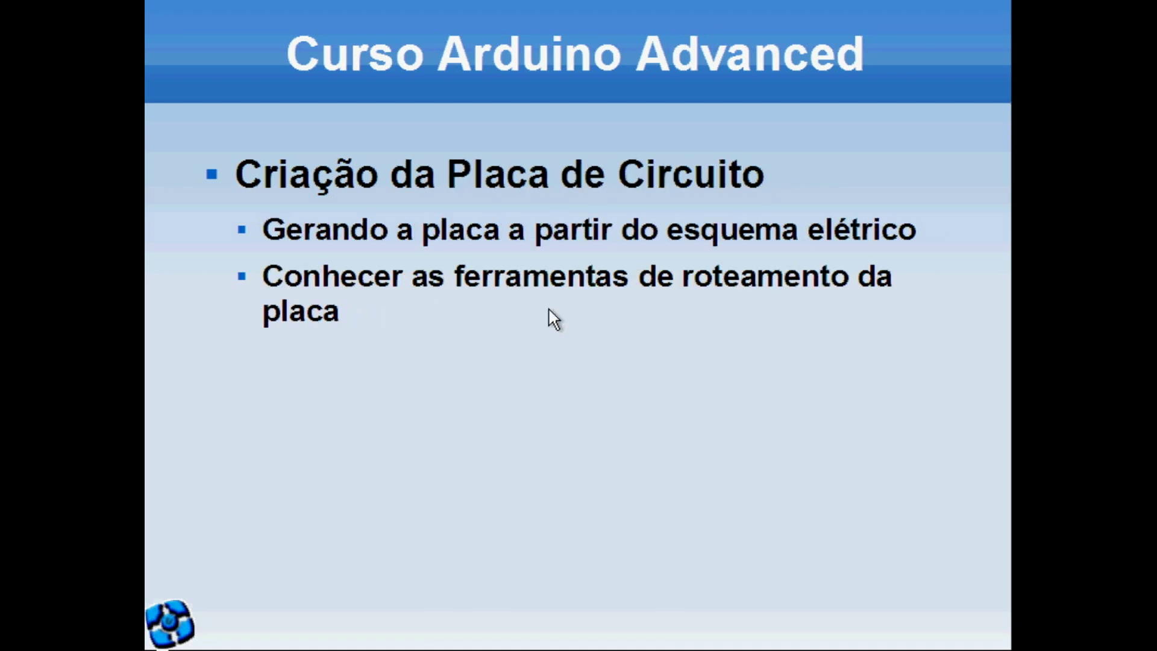